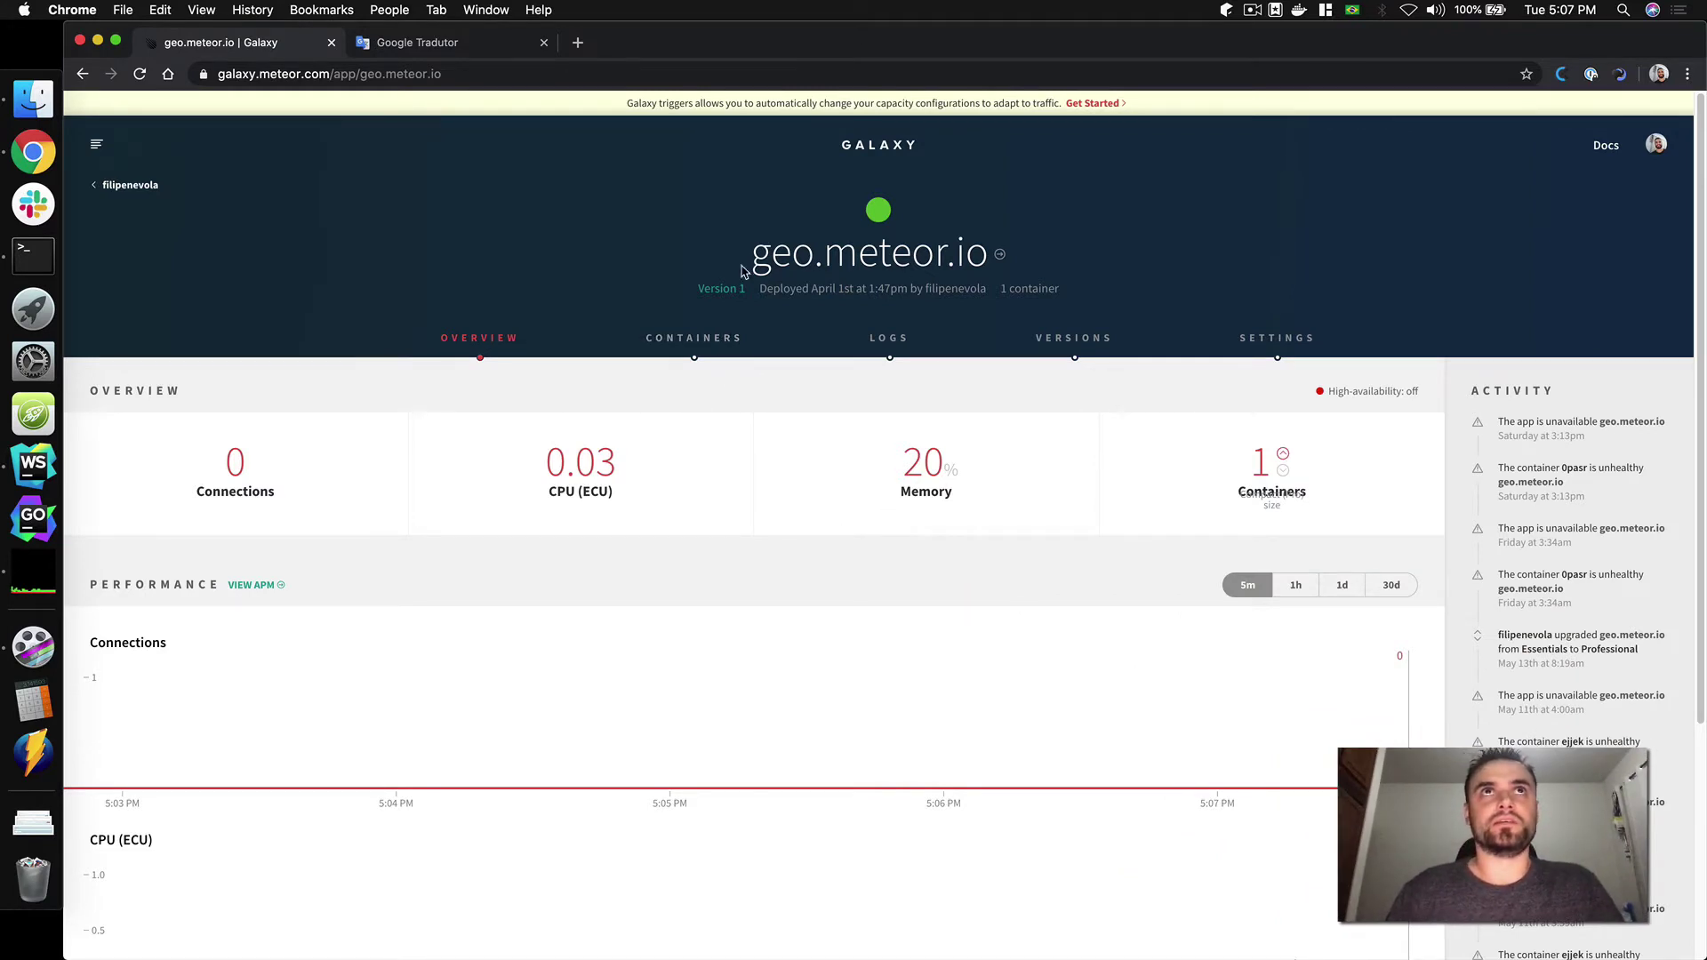
# Open the live geo.meteor.io site in its own browser tab and close the Google Tradutor tab.
pyautogui.moveTo(745, 268); pyautogui.dragTo(1017, 271)
pyautogui.click(813, 398)
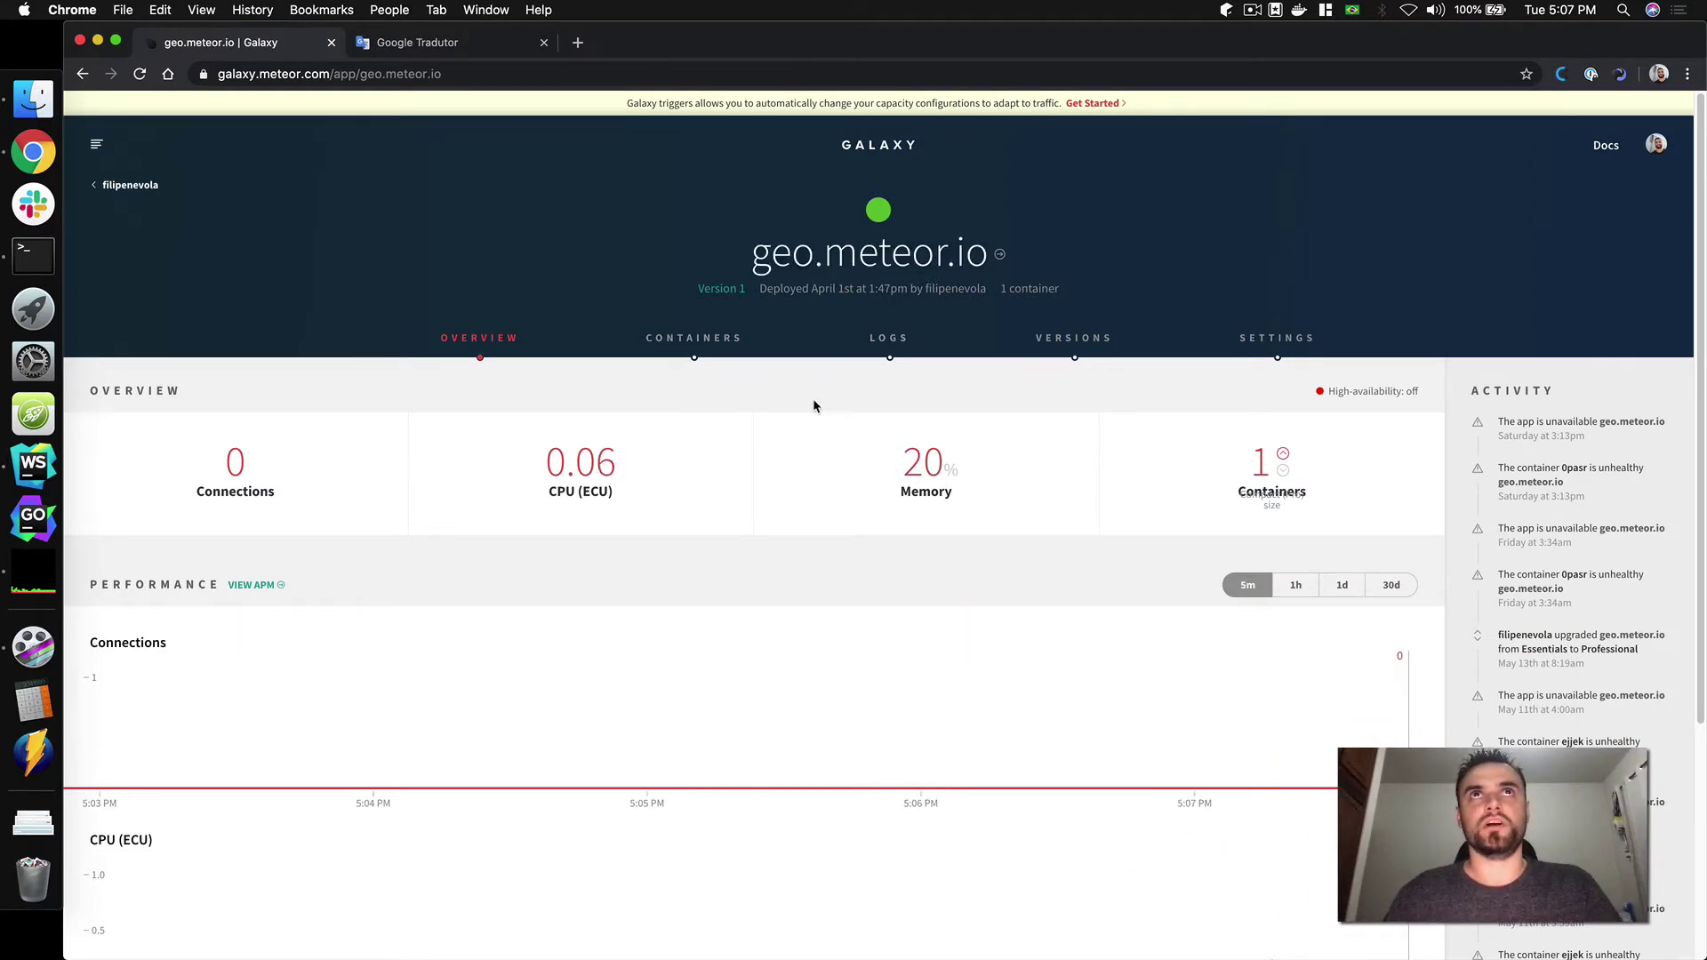
pyautogui.click(1001, 257)
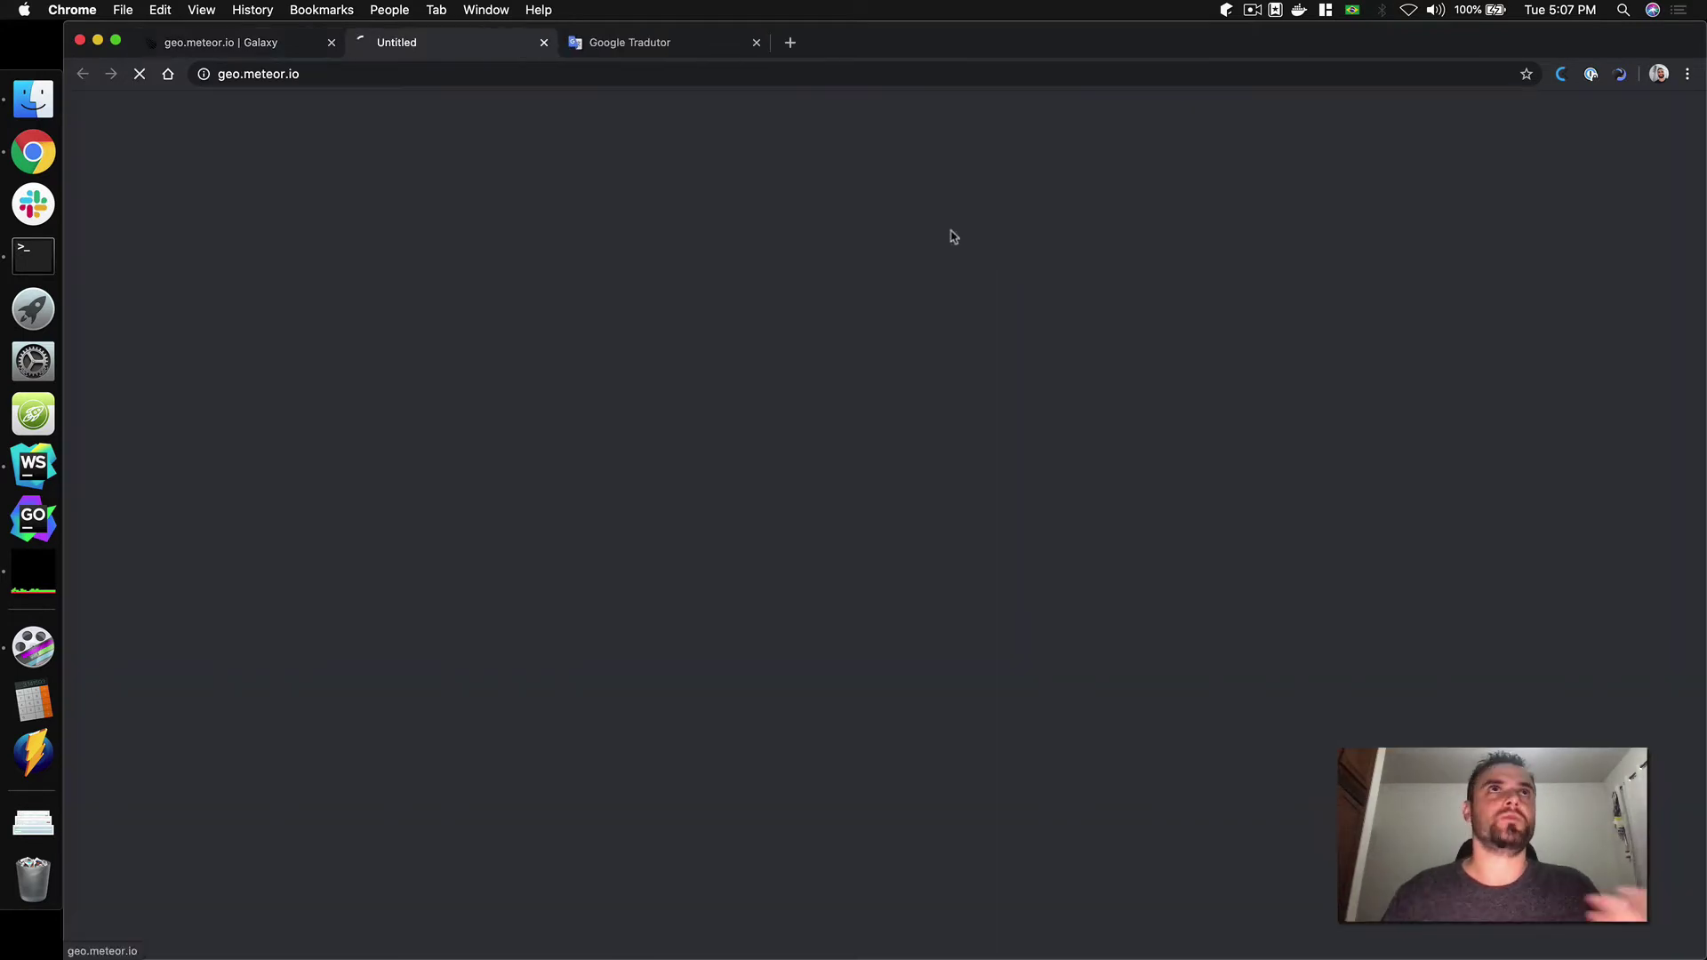
pyautogui.click(756, 43)
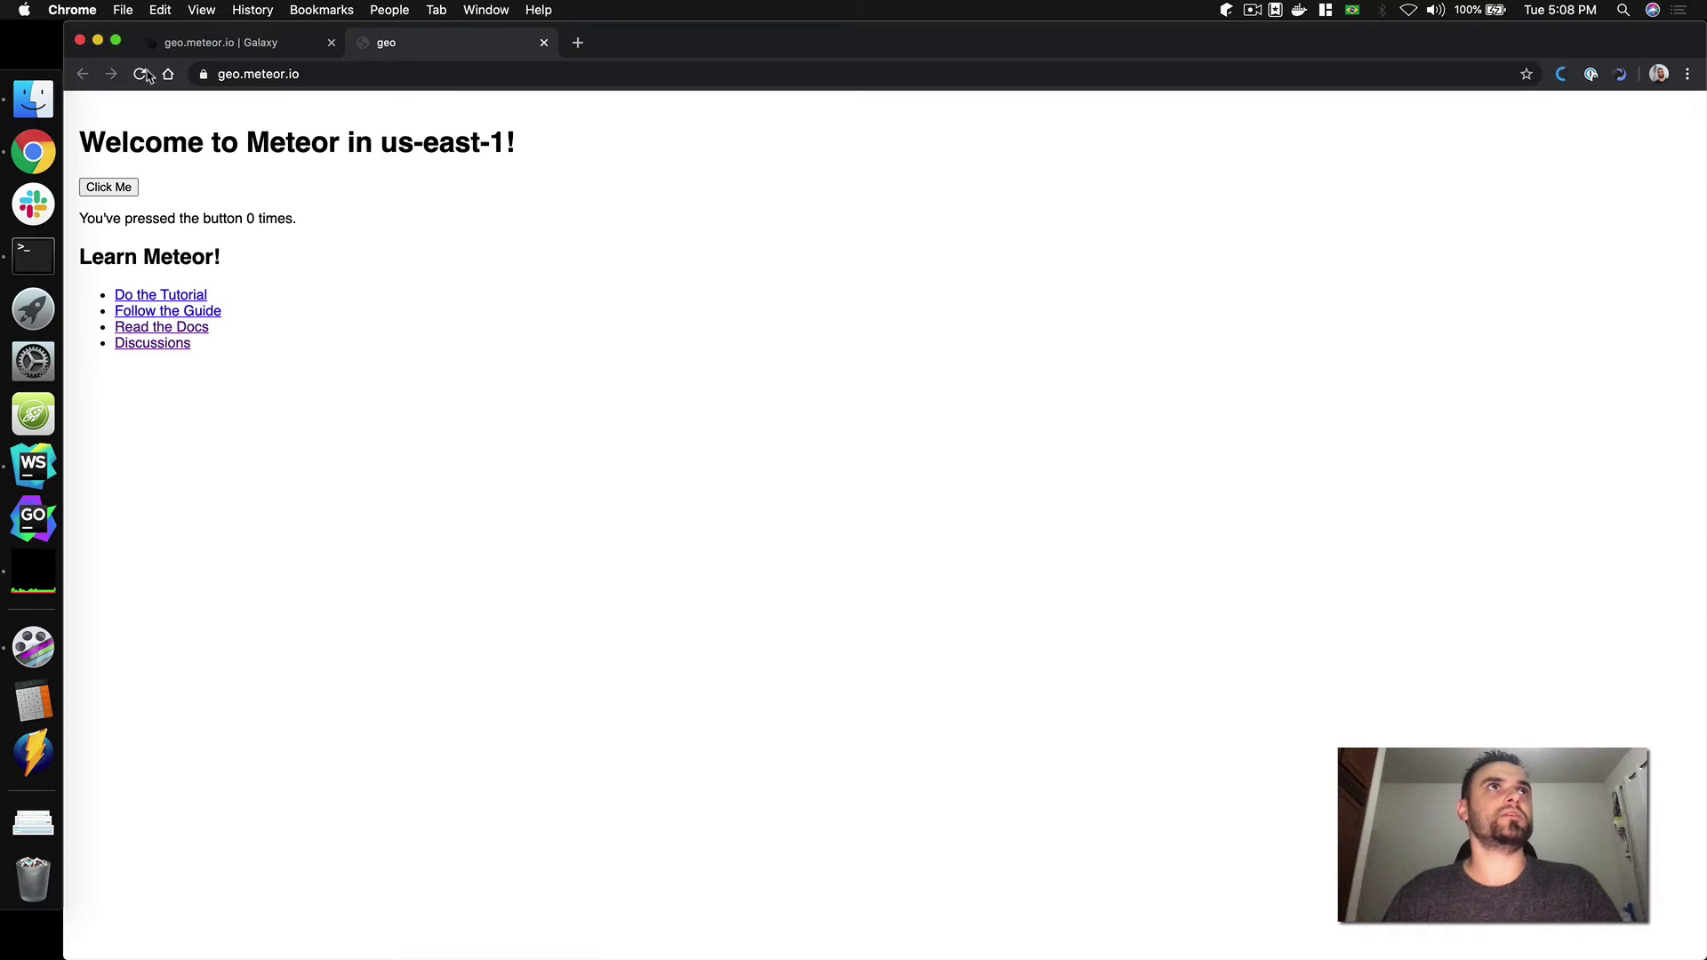
# Add a new trigger in the settings of the geo.meteor.io app on Galaxy.
pyautogui.click(182, 45)
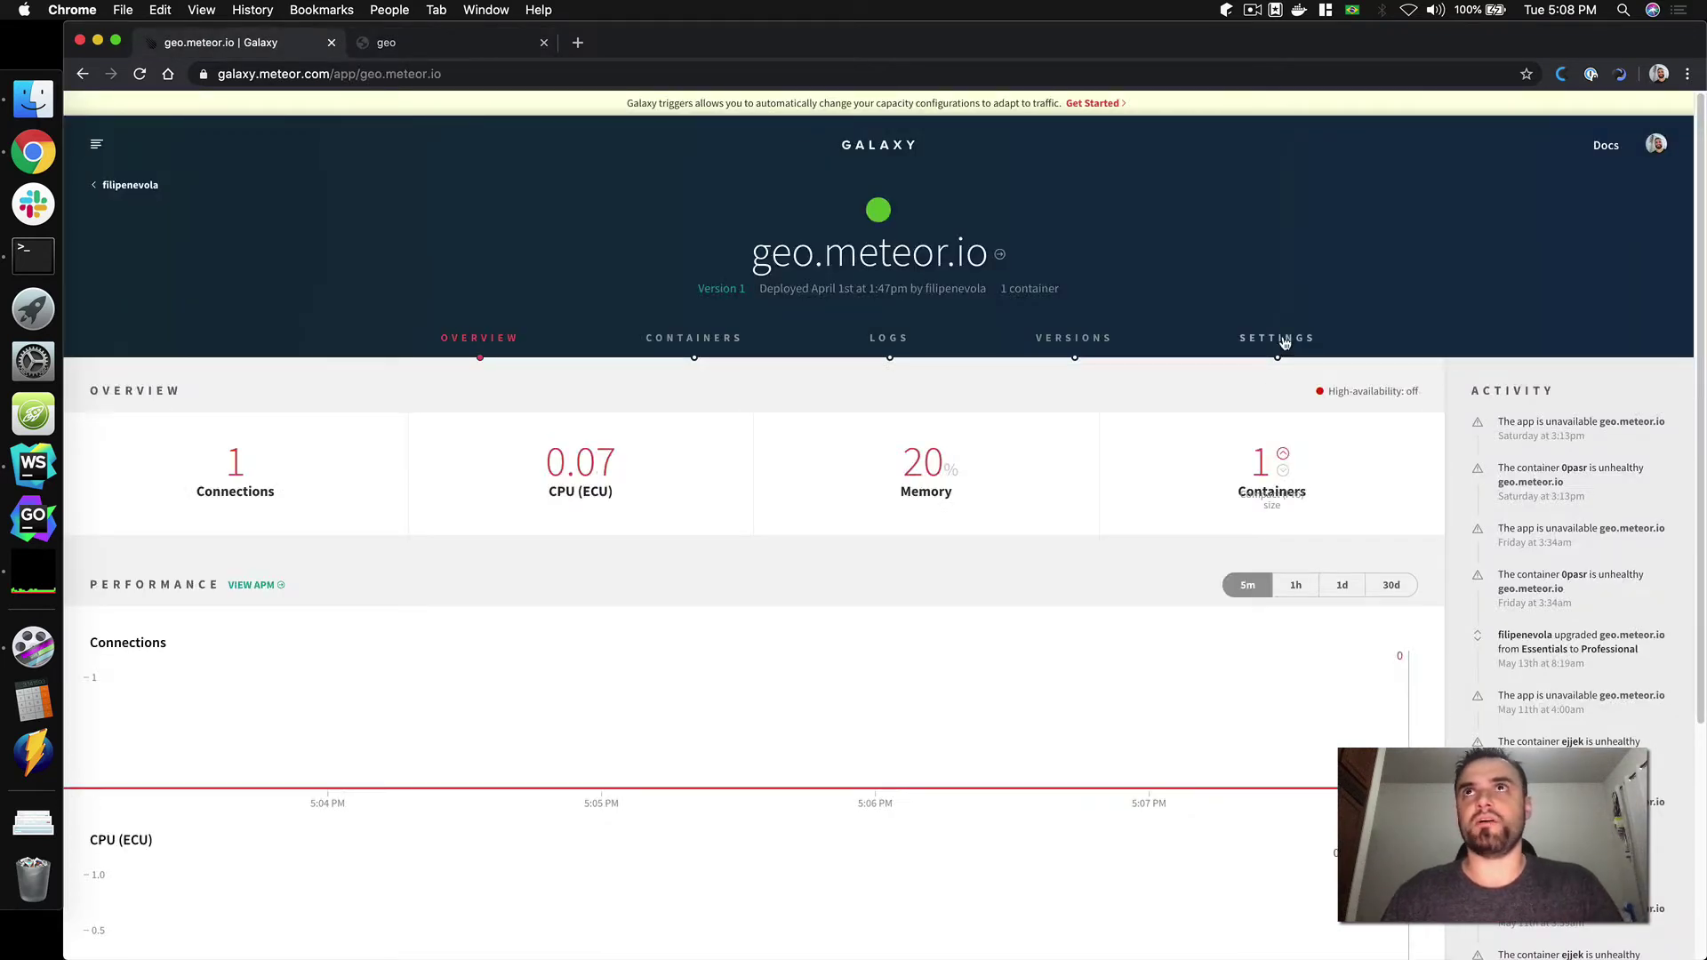
pyautogui.click(1280, 338)
pyautogui.scroll(-10, 988, 493)
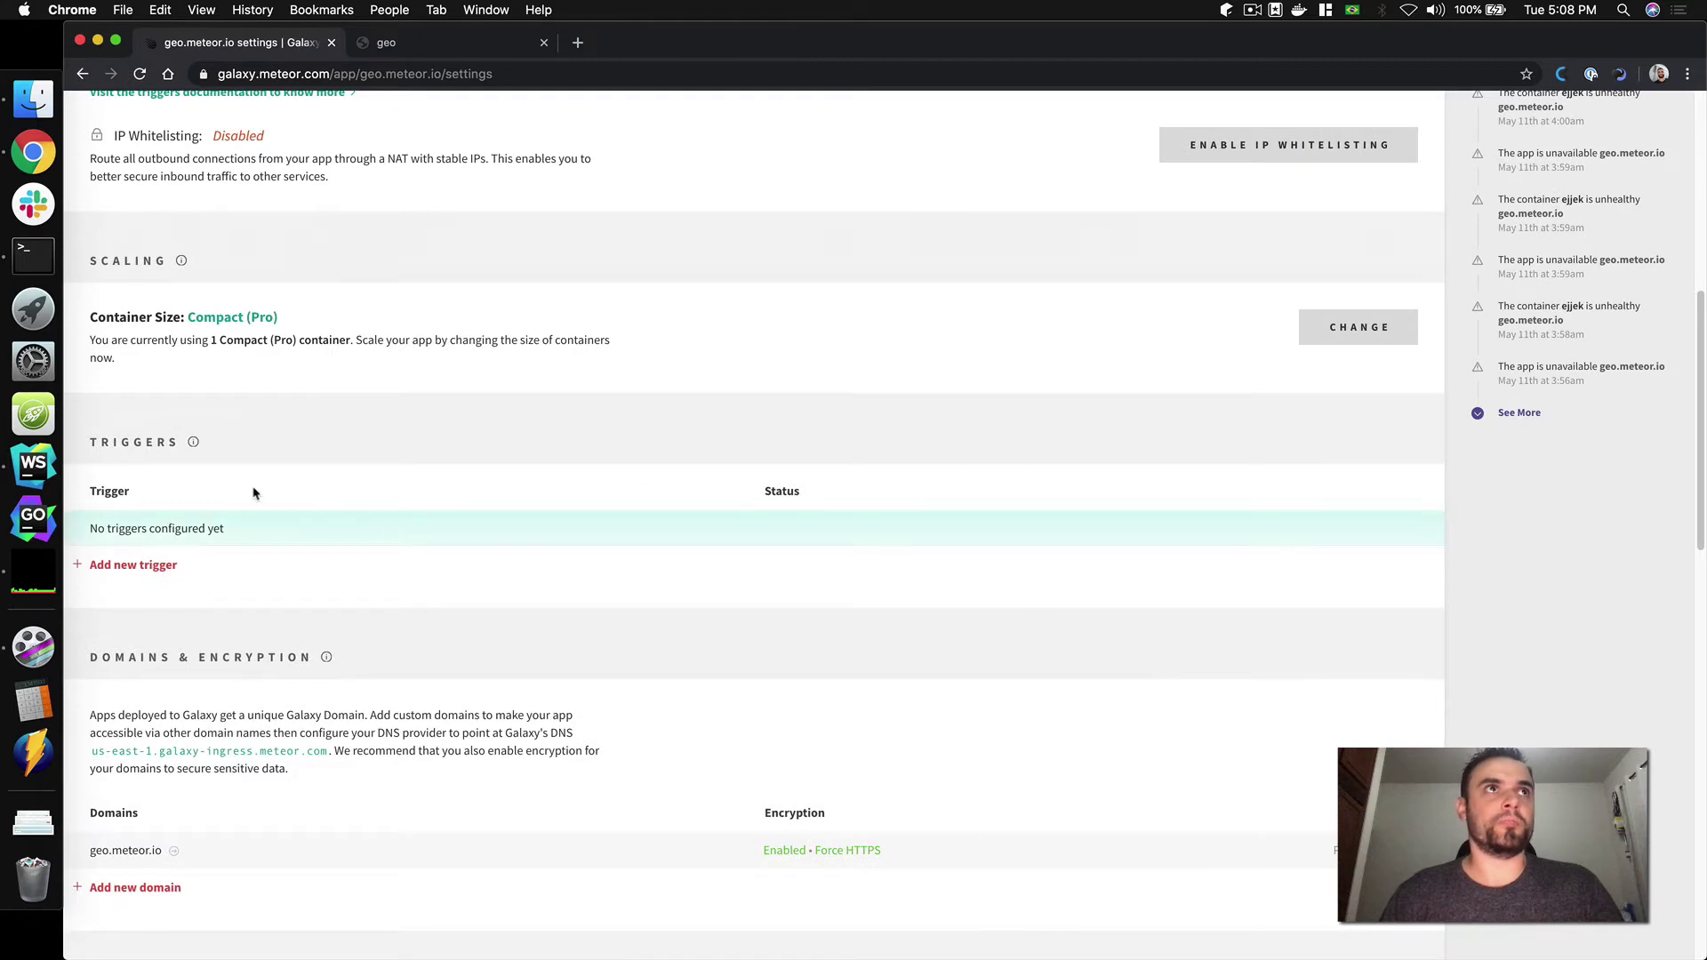
pyautogui.click(142, 565)
# Name the new trigger "Scale up when more than 1 connection".
pyautogui.press('super+a')
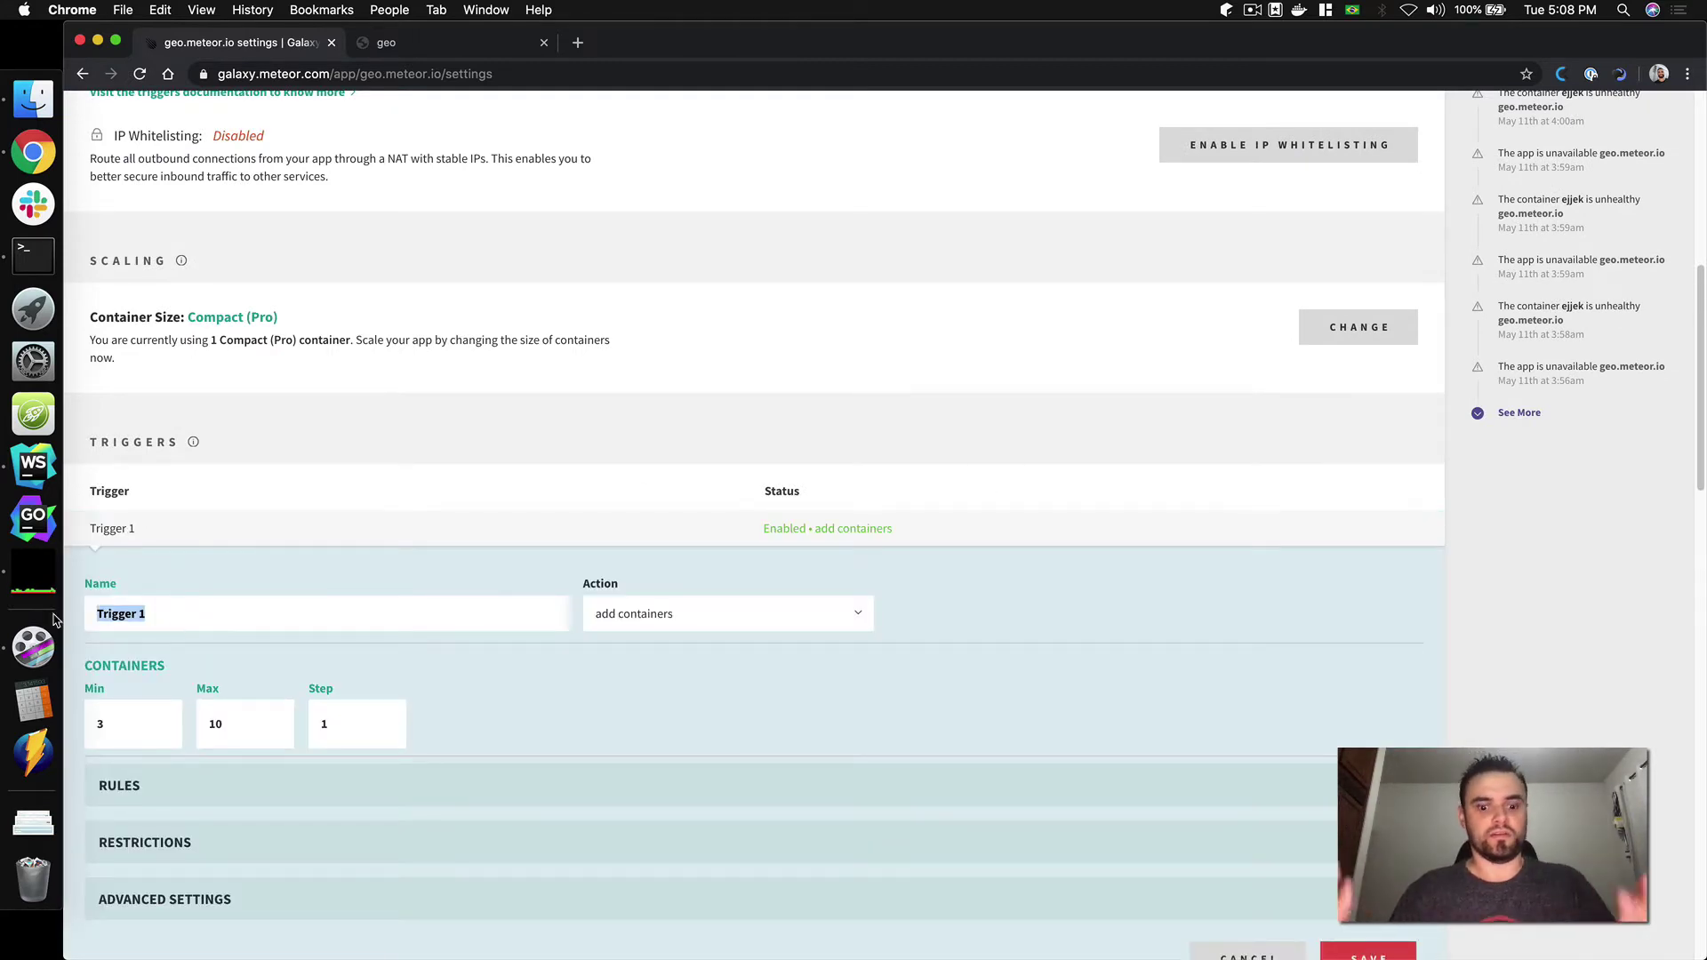
pyautogui.write('Scal')
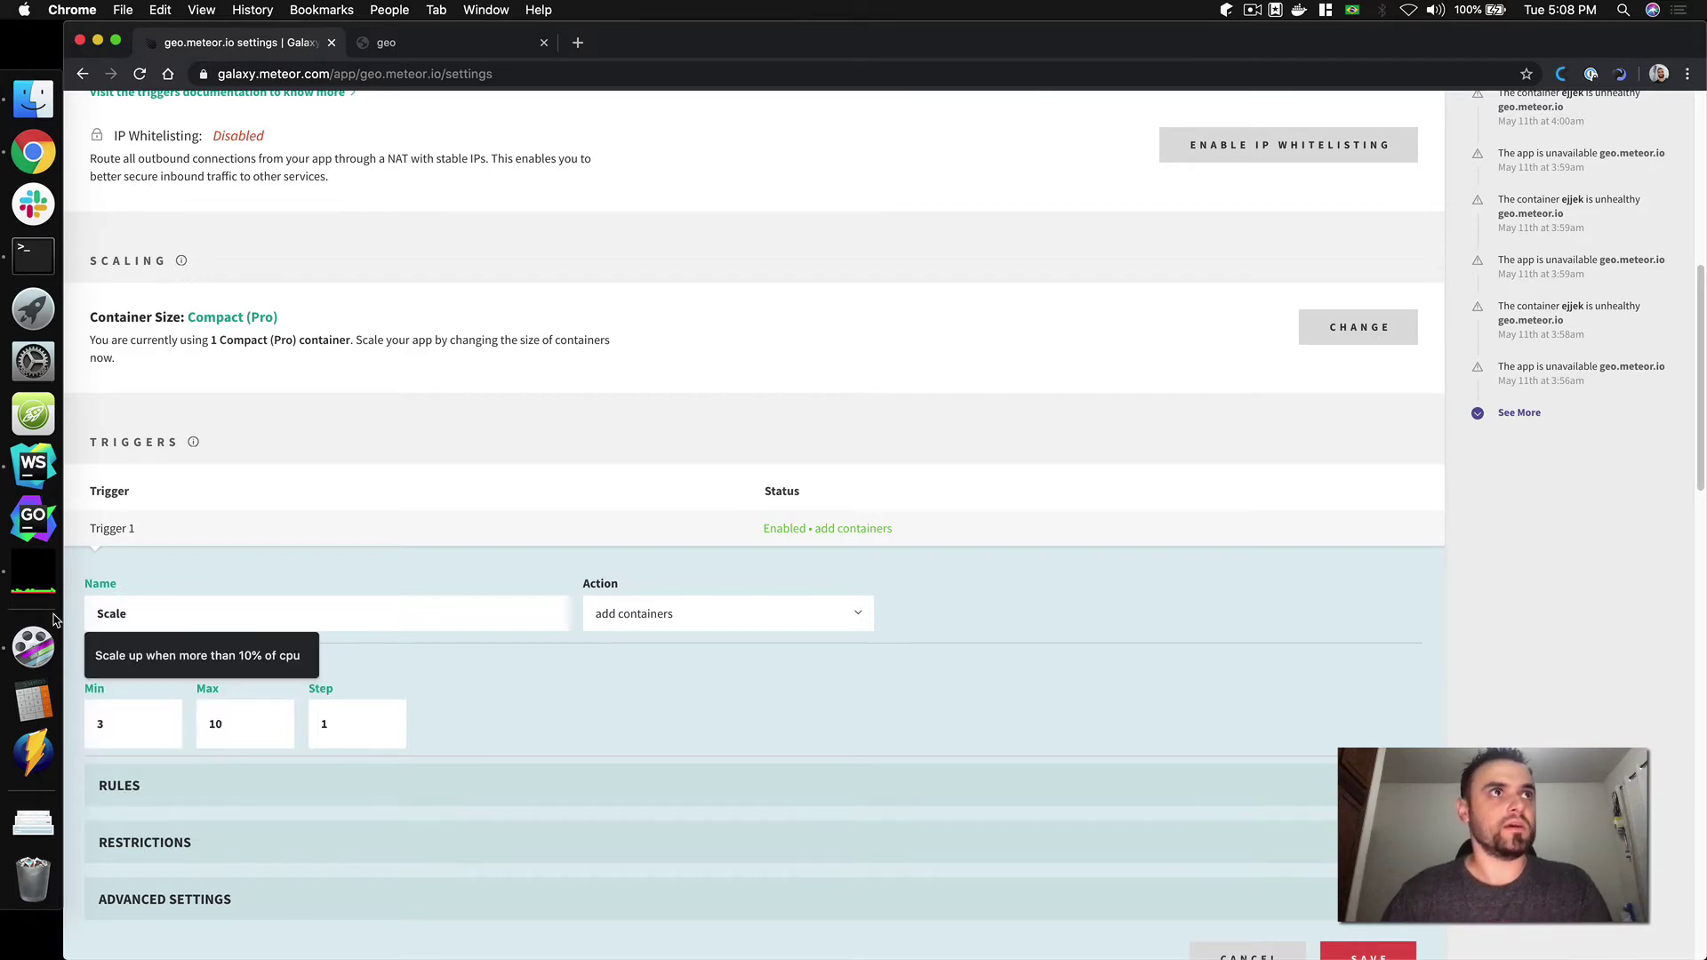
pyautogui.write('e')
pyautogui.press('Down')
pyautogui.click(182, 655)
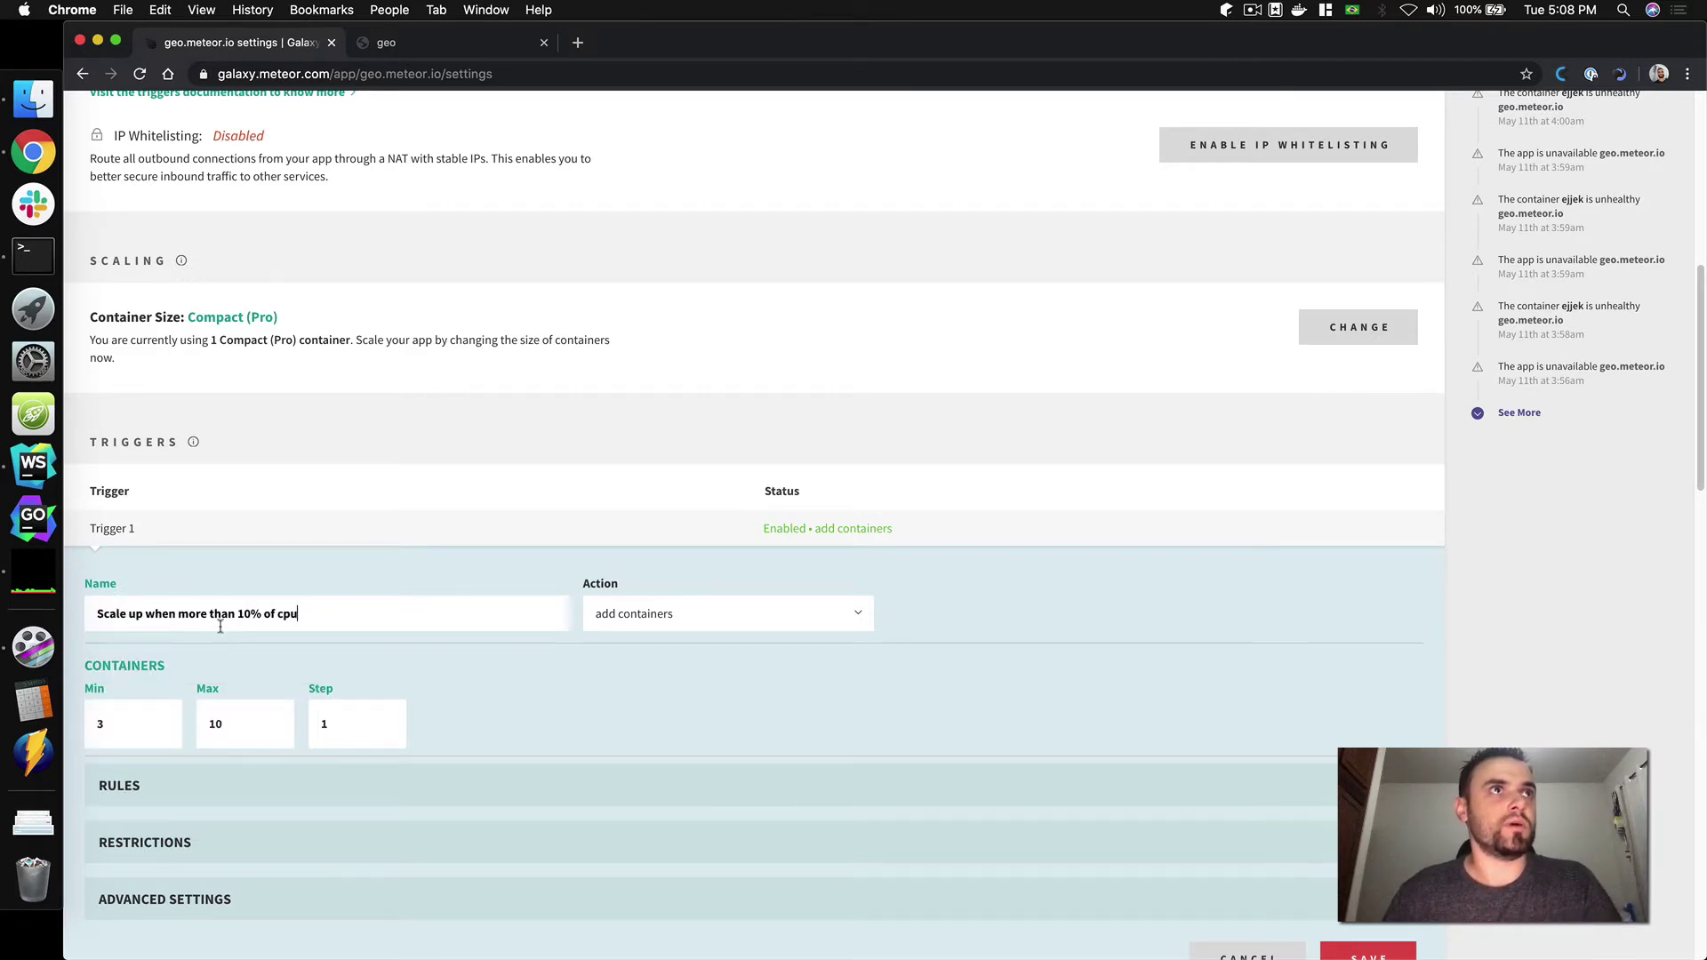
pyautogui.moveTo(234, 613); pyautogui.dragTo(316, 612)
pyautogui.write('1 conn')
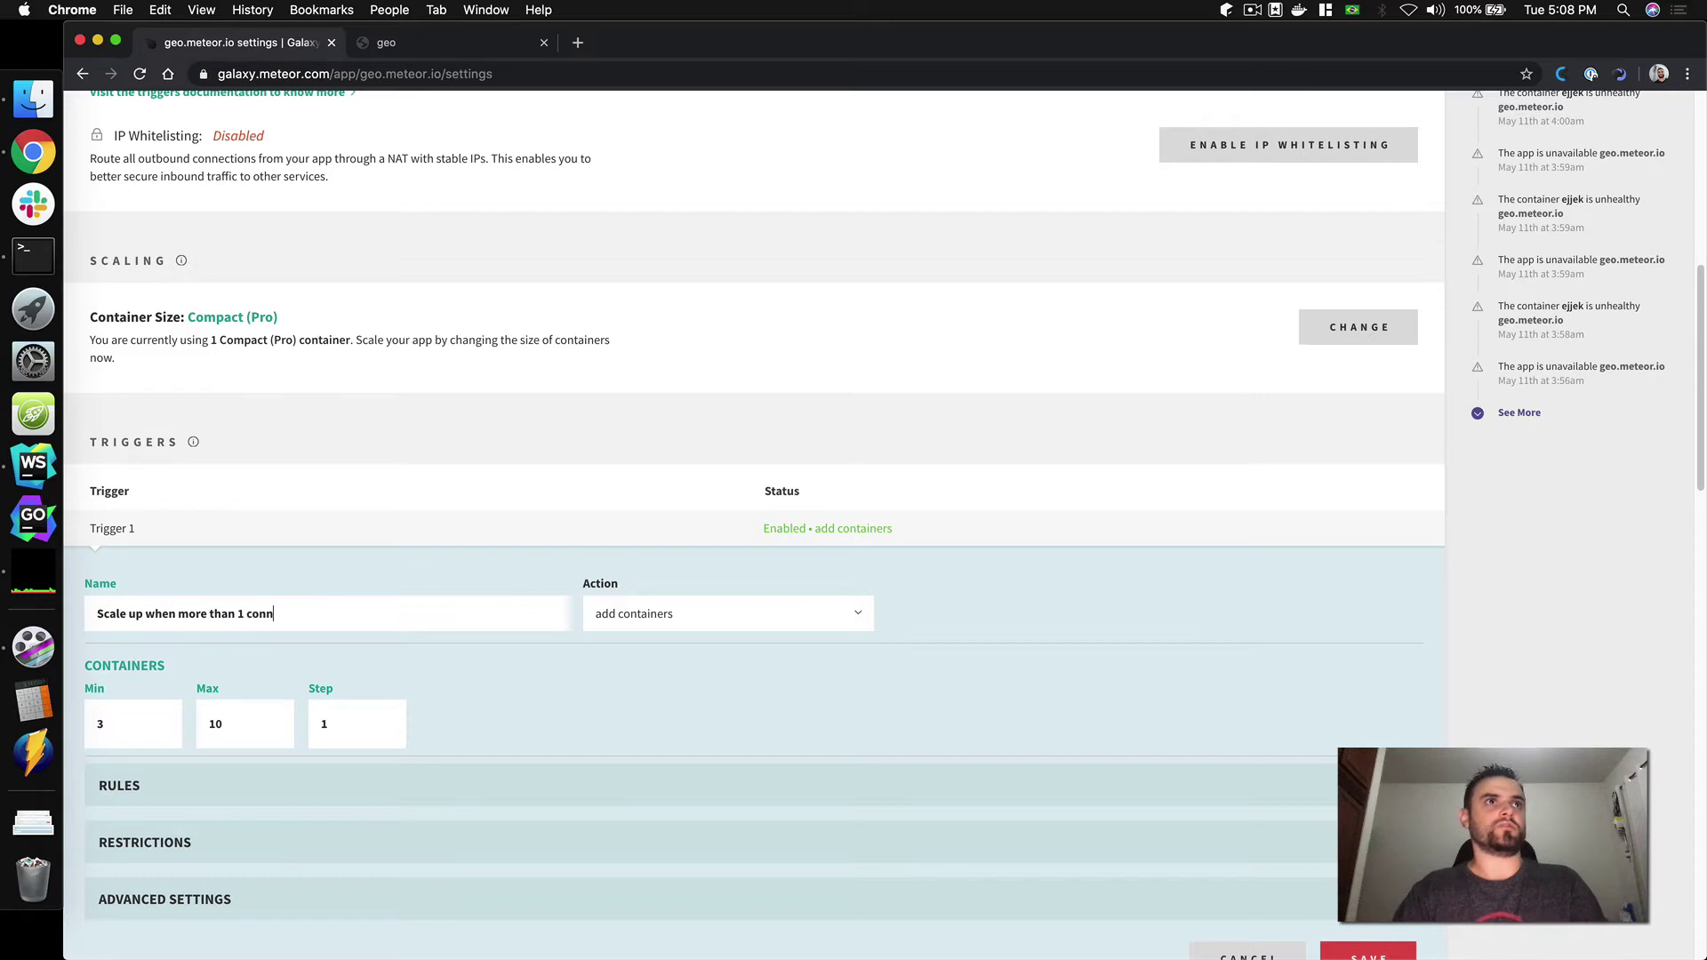
pyautogui.write('ection')
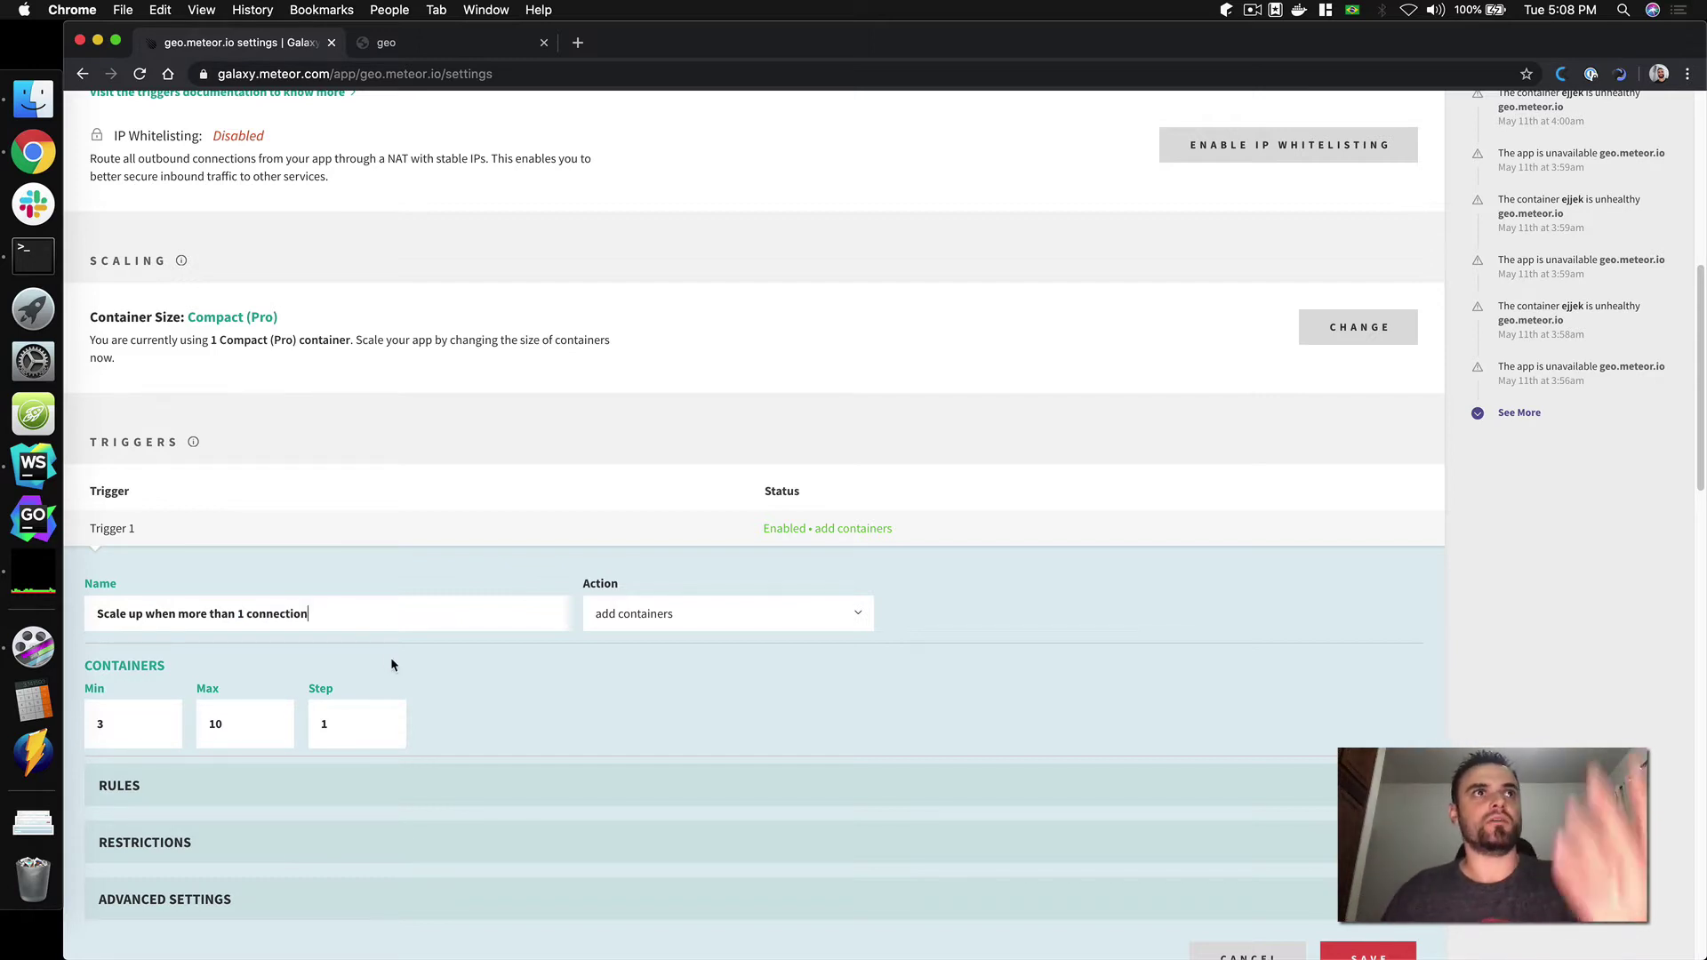
# Keep the trigger's action as add containers and set its minimum number of containers to 1.
pyautogui.click(637, 615)
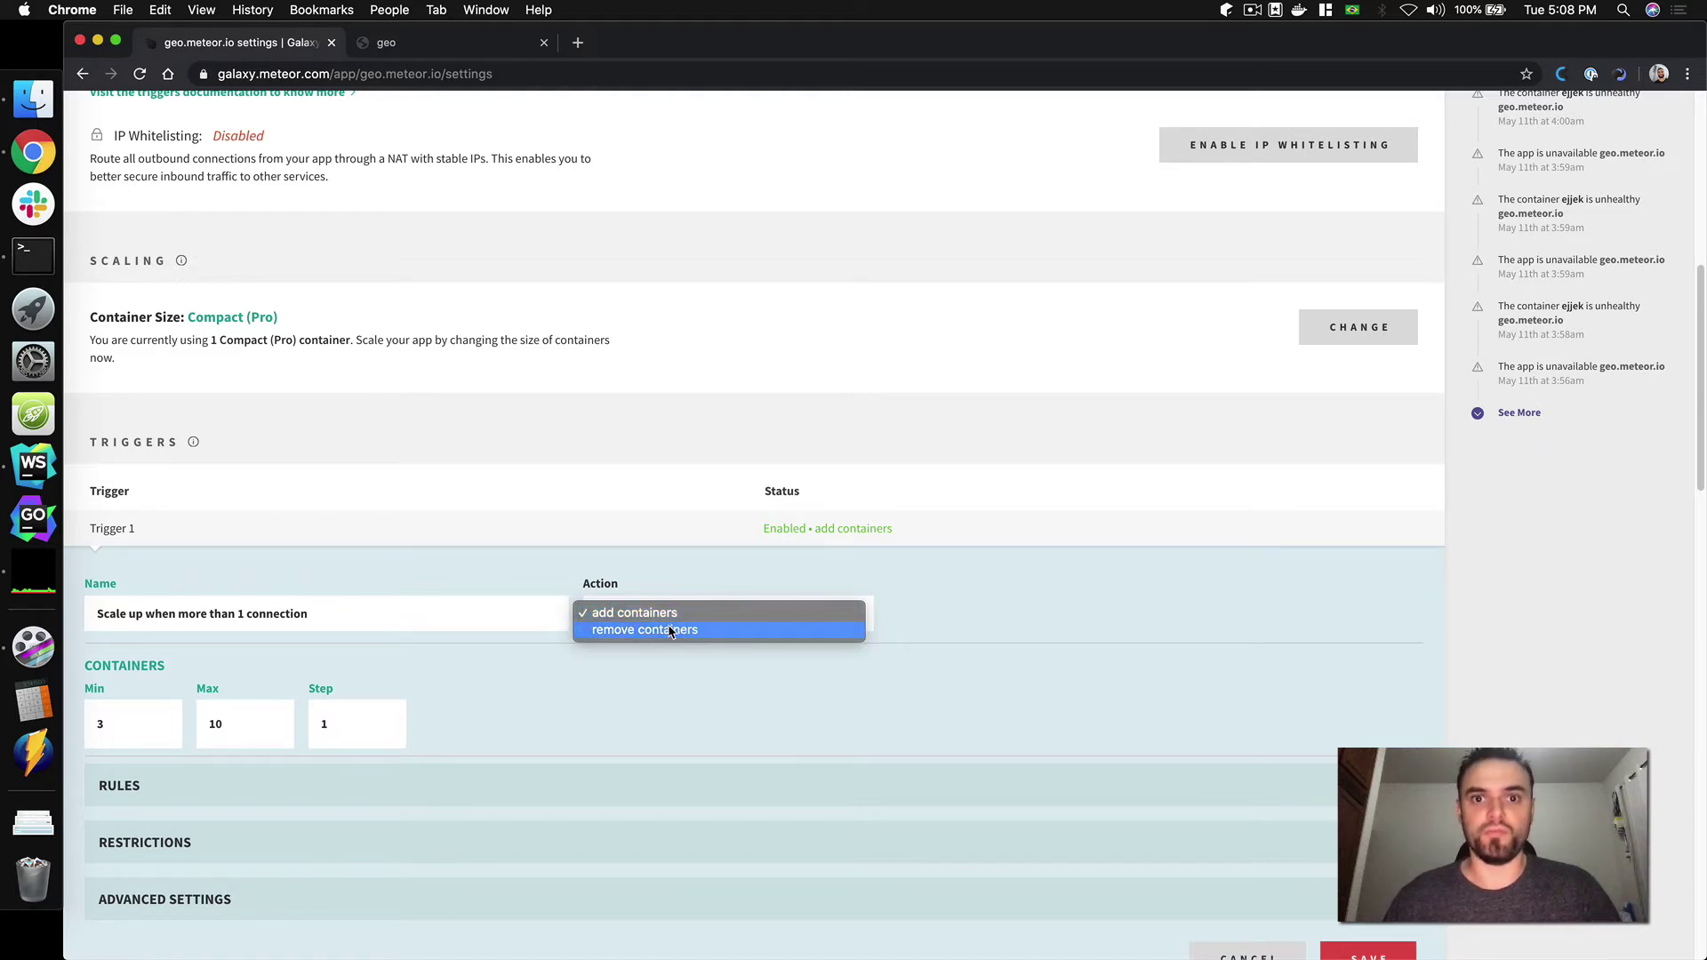
pyautogui.click(666, 582)
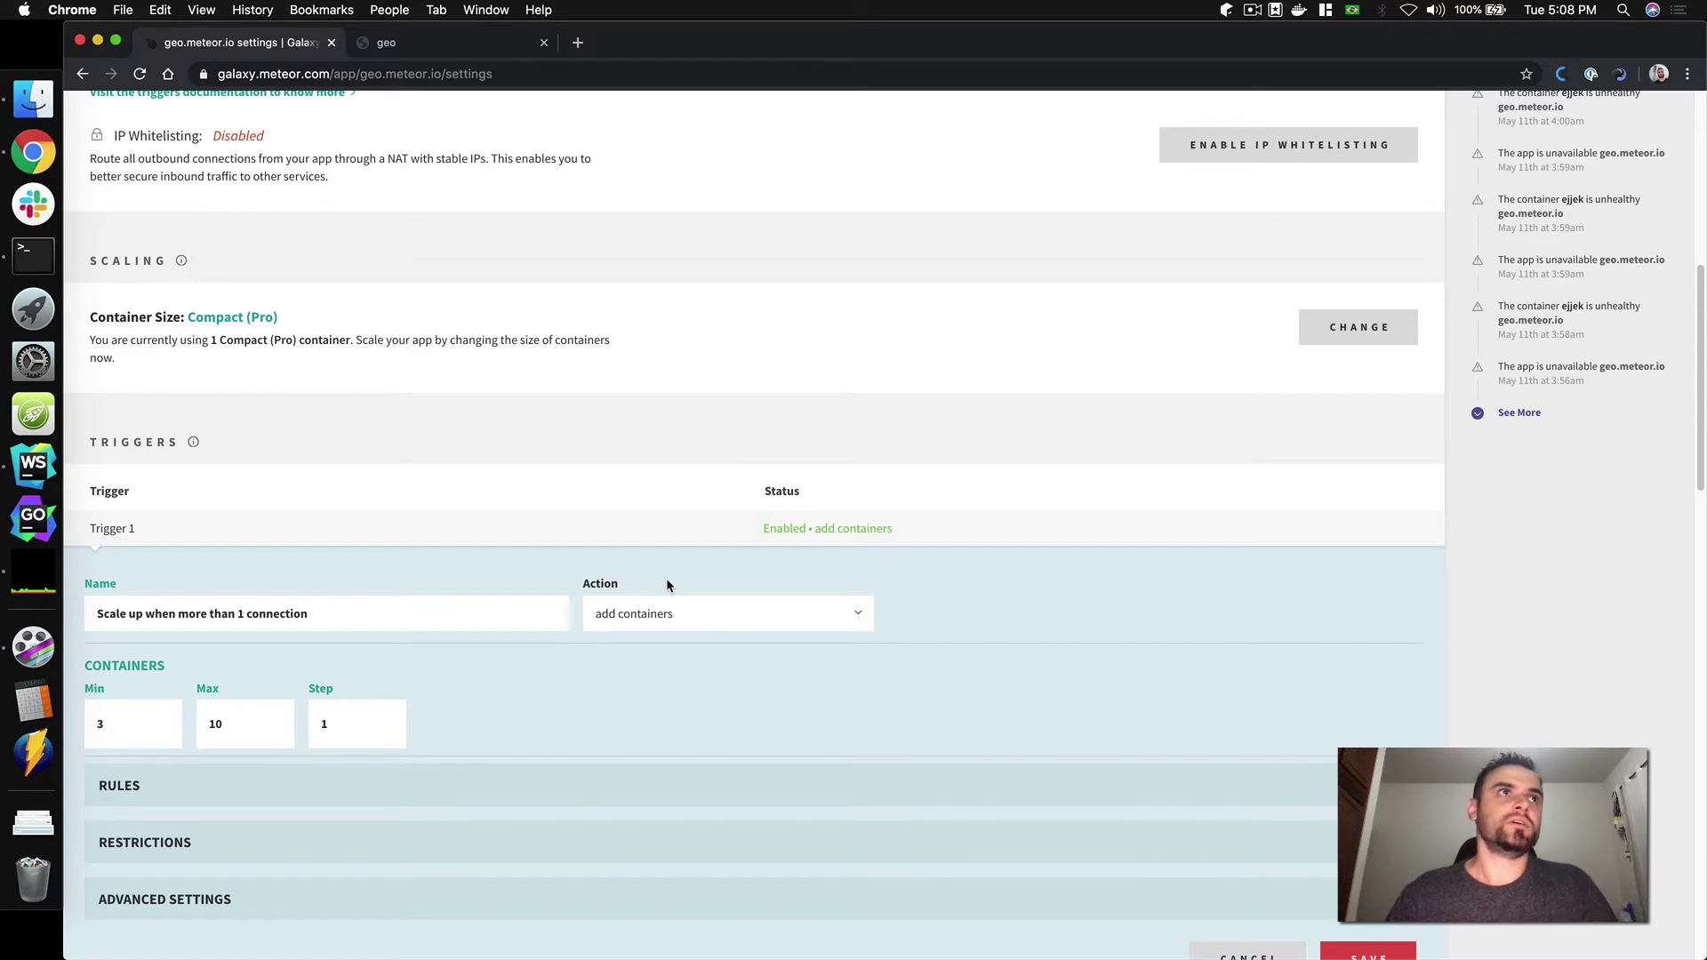
pyautogui.click(136, 726)
pyautogui.press('BackSpace')
pyautogui.write('1')
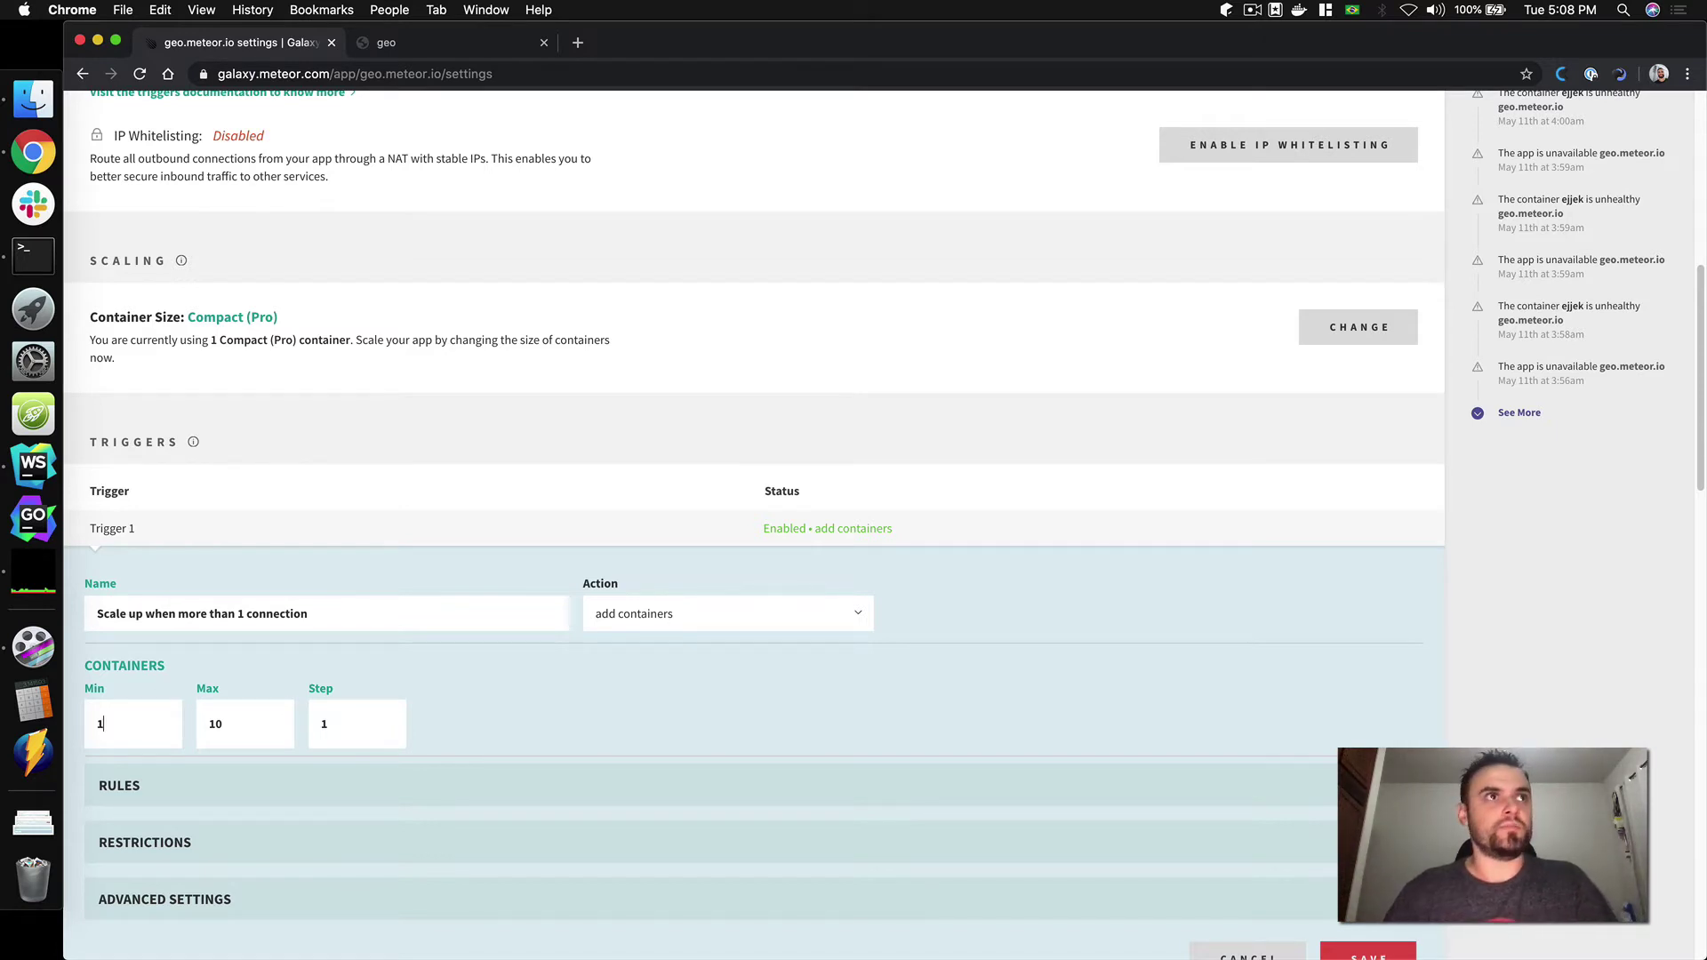
pyautogui.scroll(-1, 133, 720)
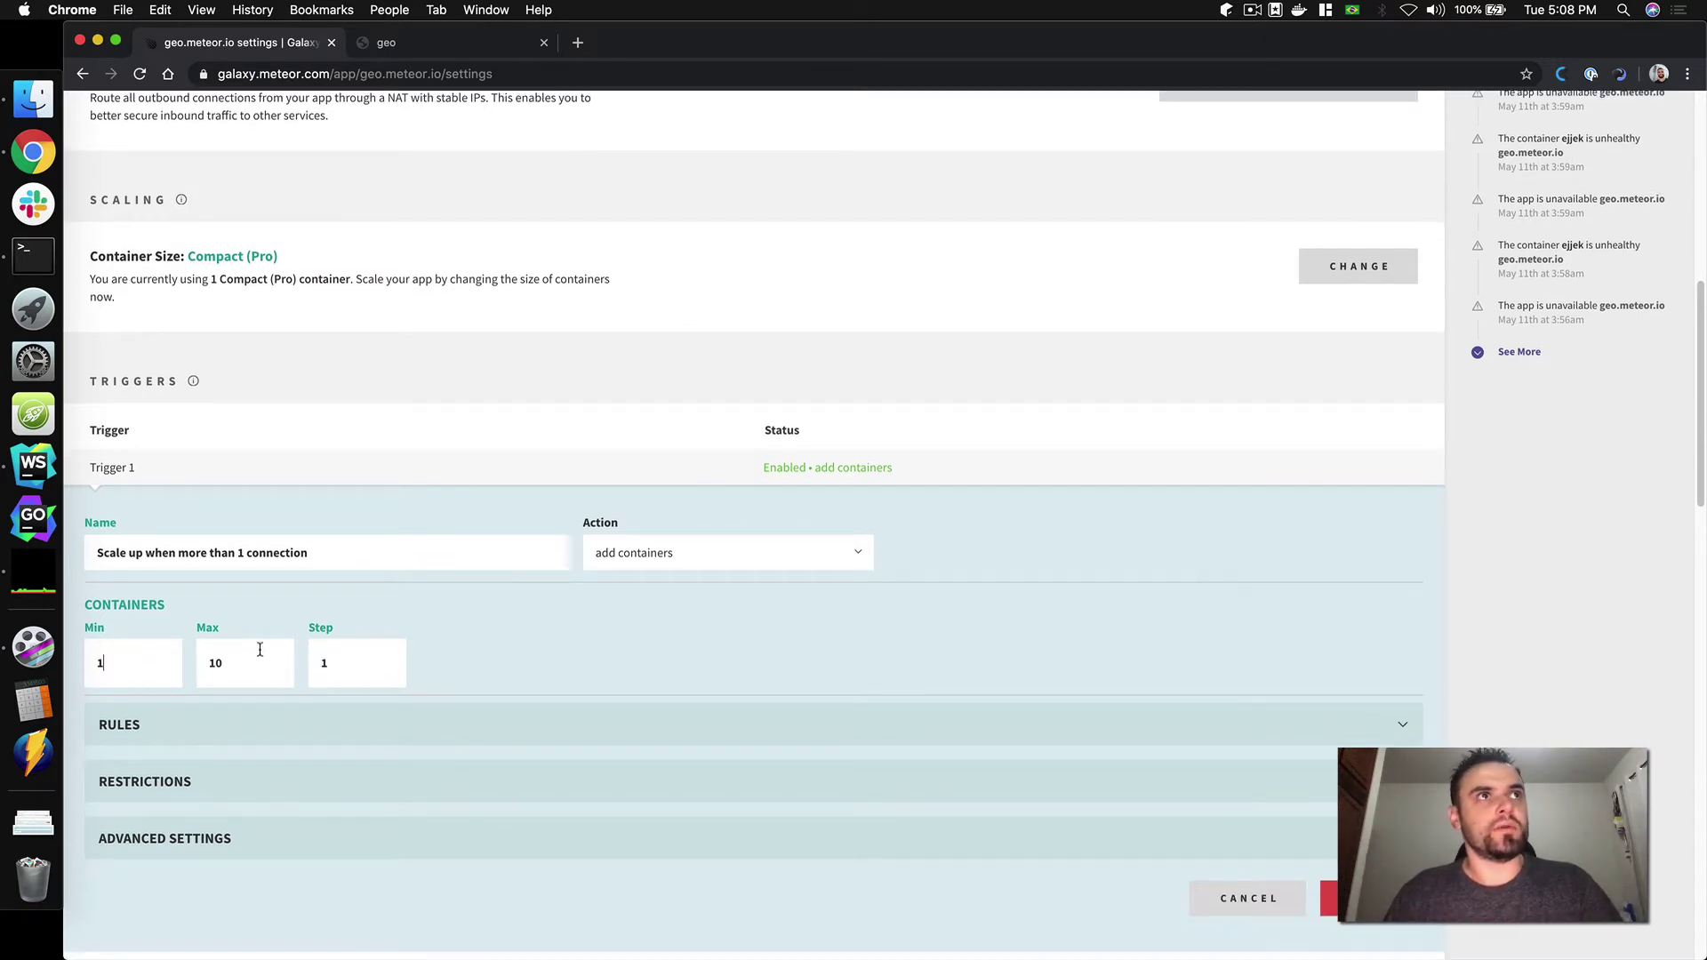
pyautogui.click(318, 661)
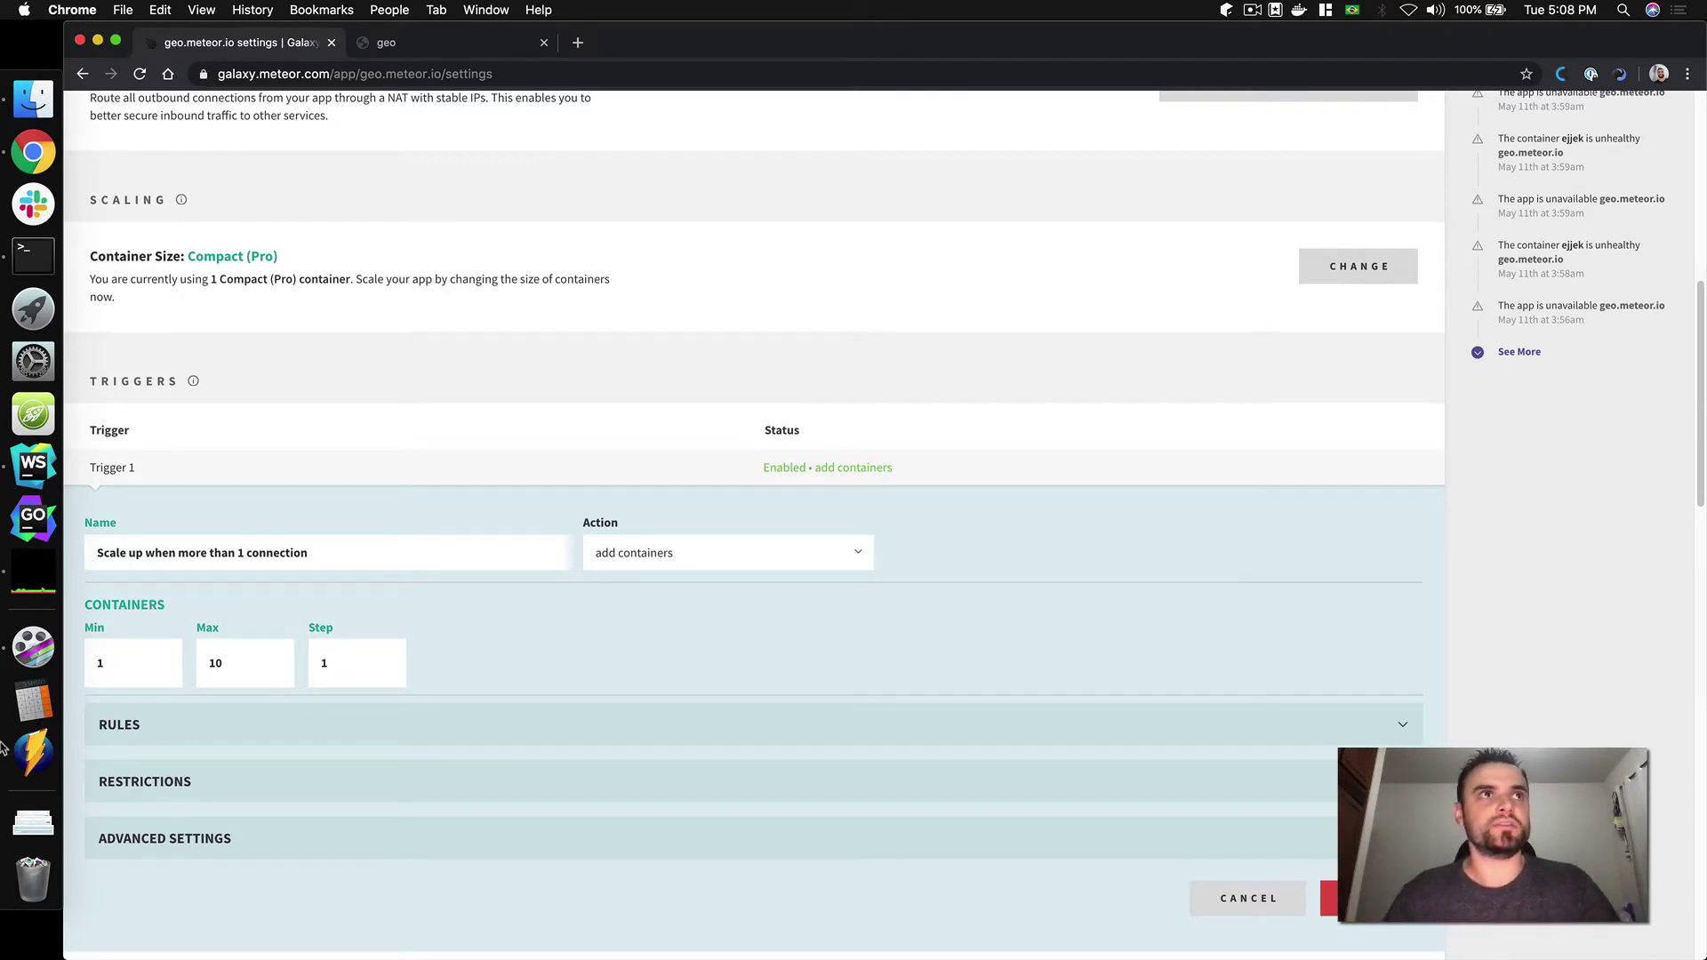
# Set the trigger's rule to the Connections metric with the comparator above and a value of 1.
pyautogui.click(198, 739)
pyautogui.scroll(-2, 202, 727)
pyautogui.click(197, 647)
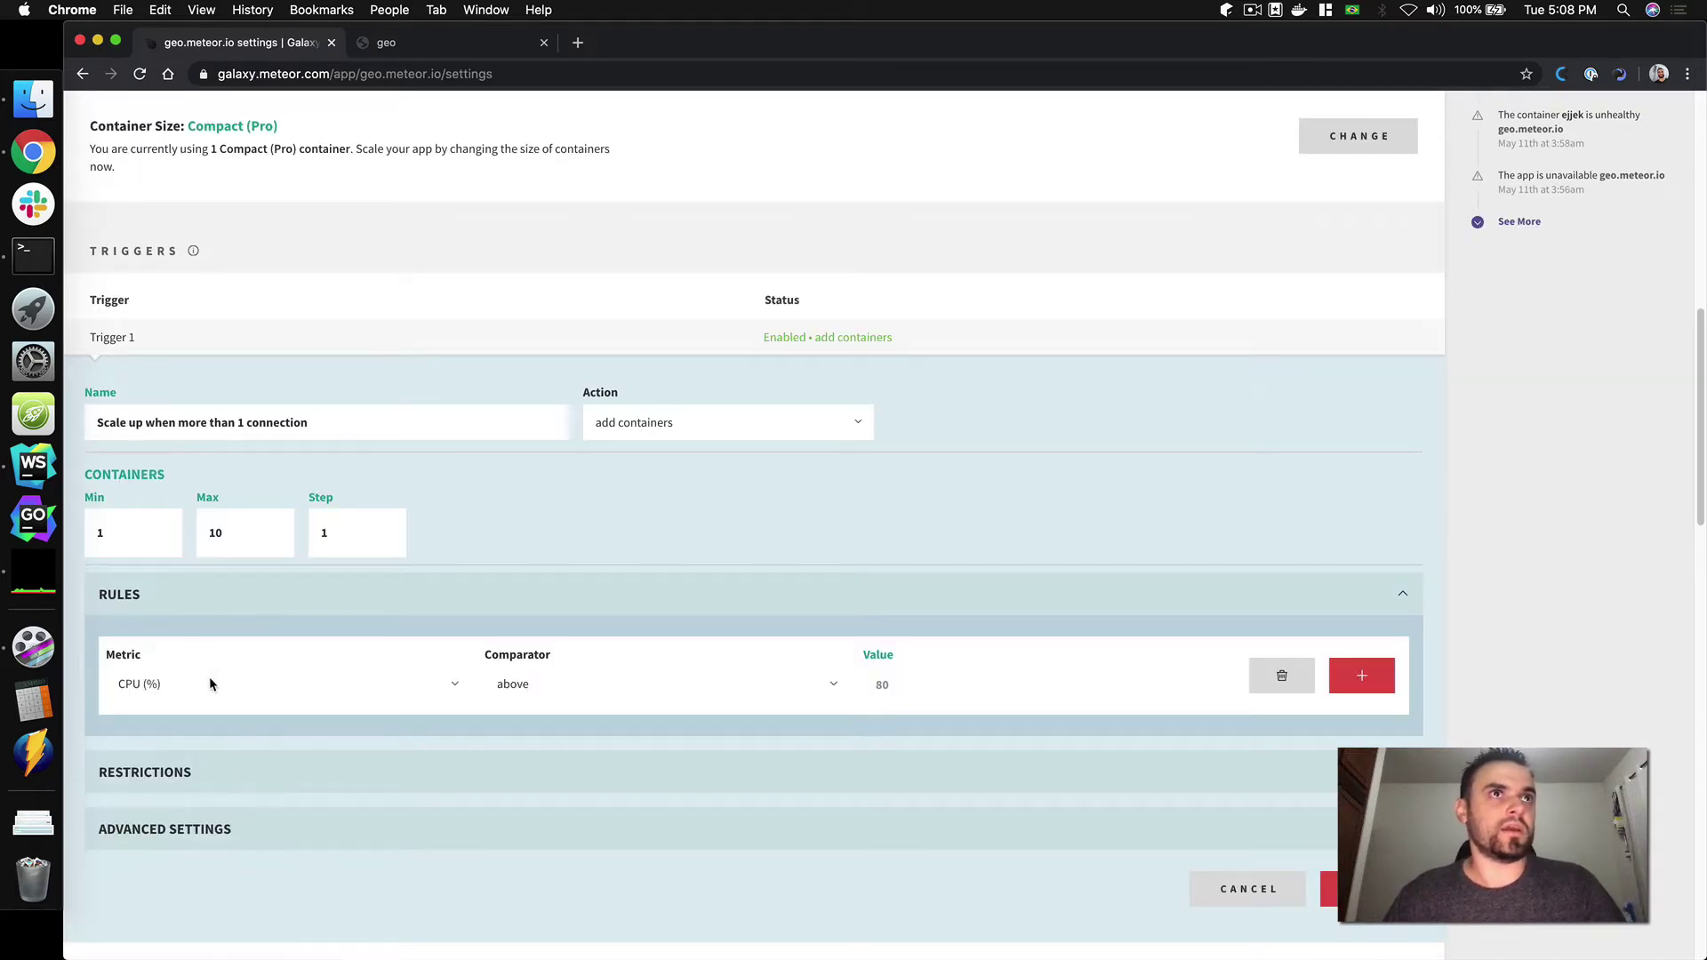
pyautogui.click(210, 684)
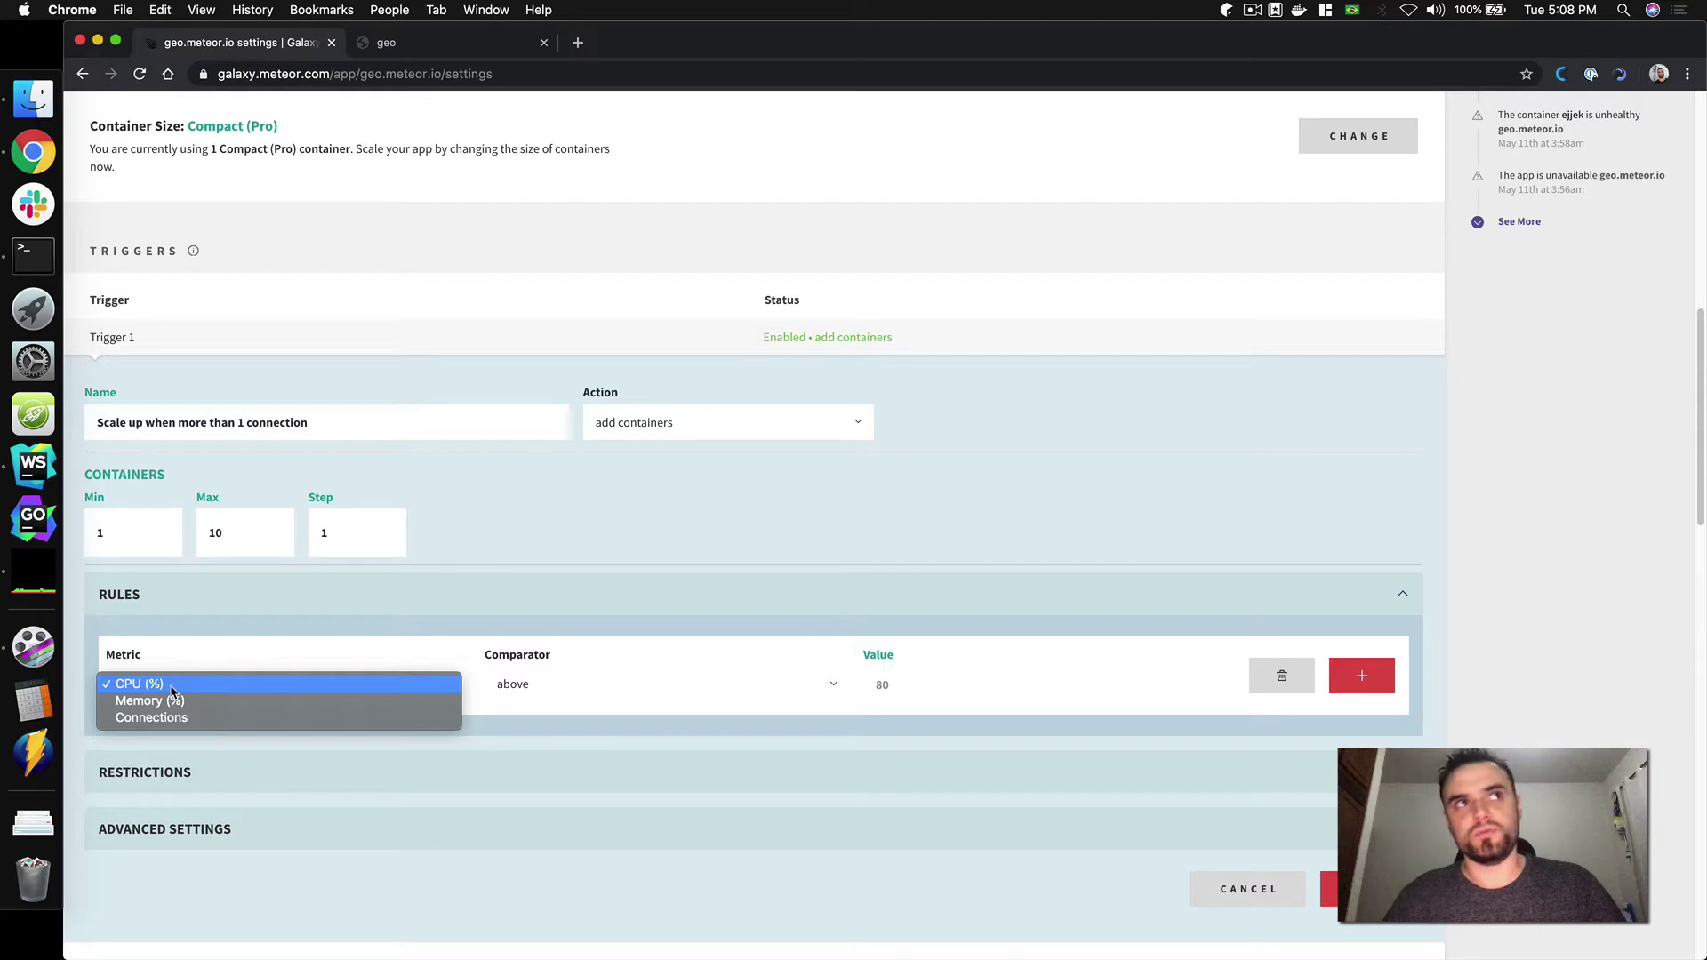
pyautogui.click(164, 718)
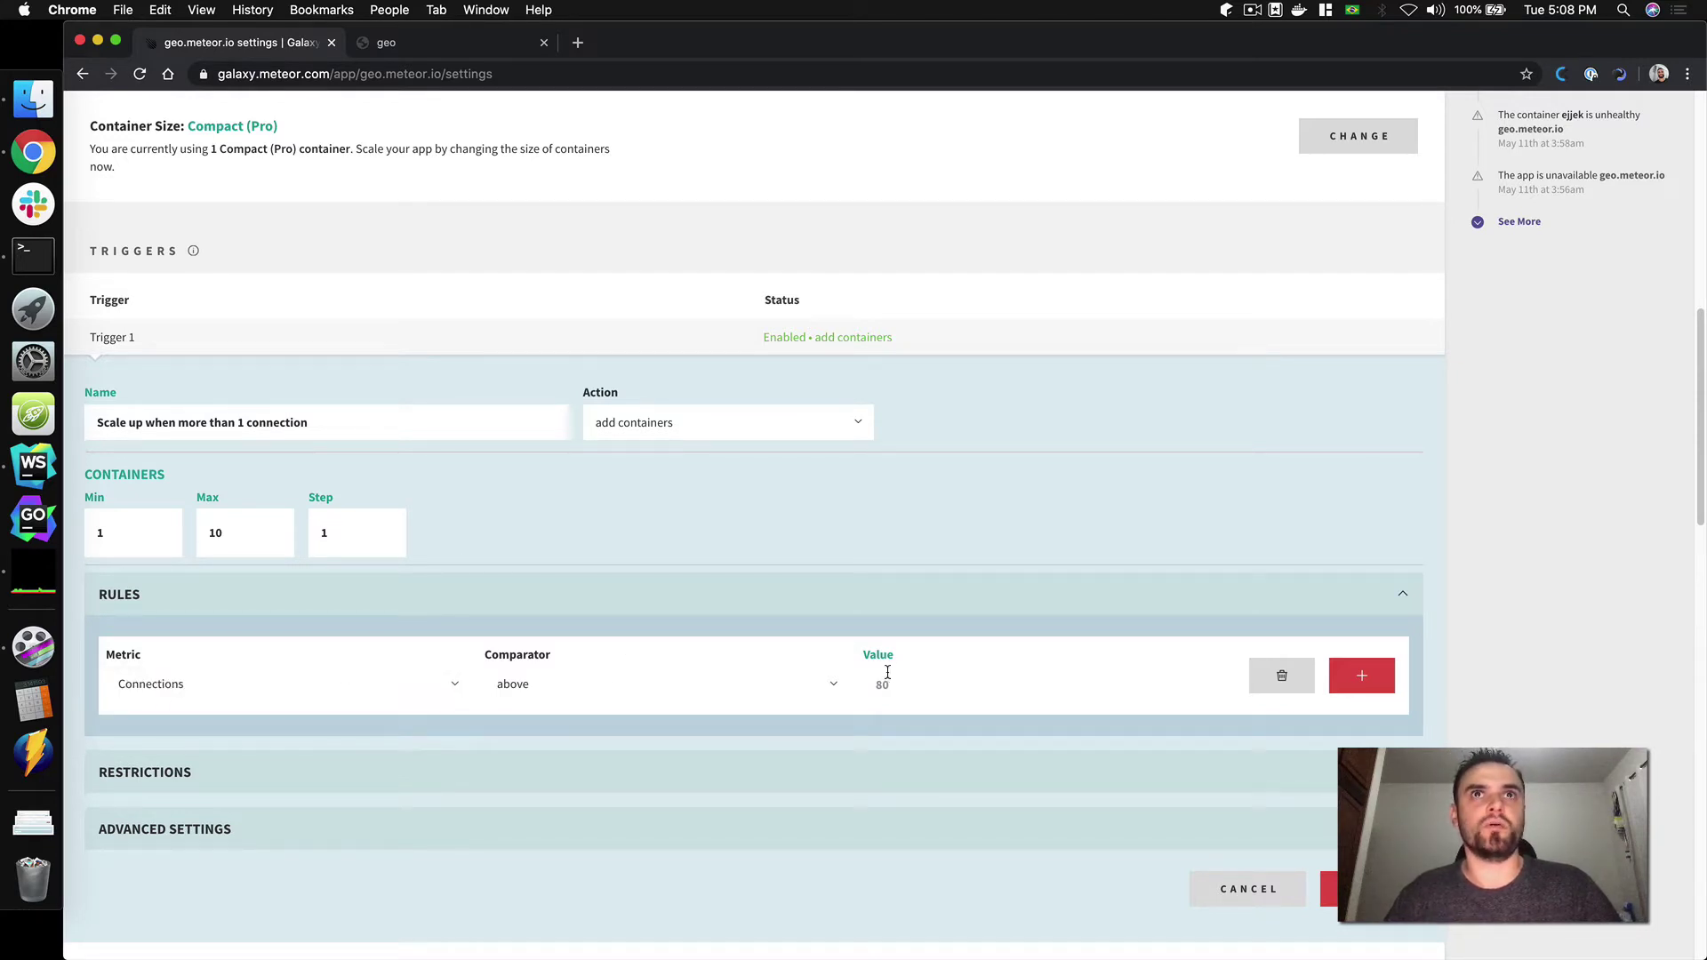
pyautogui.click(797, 694)
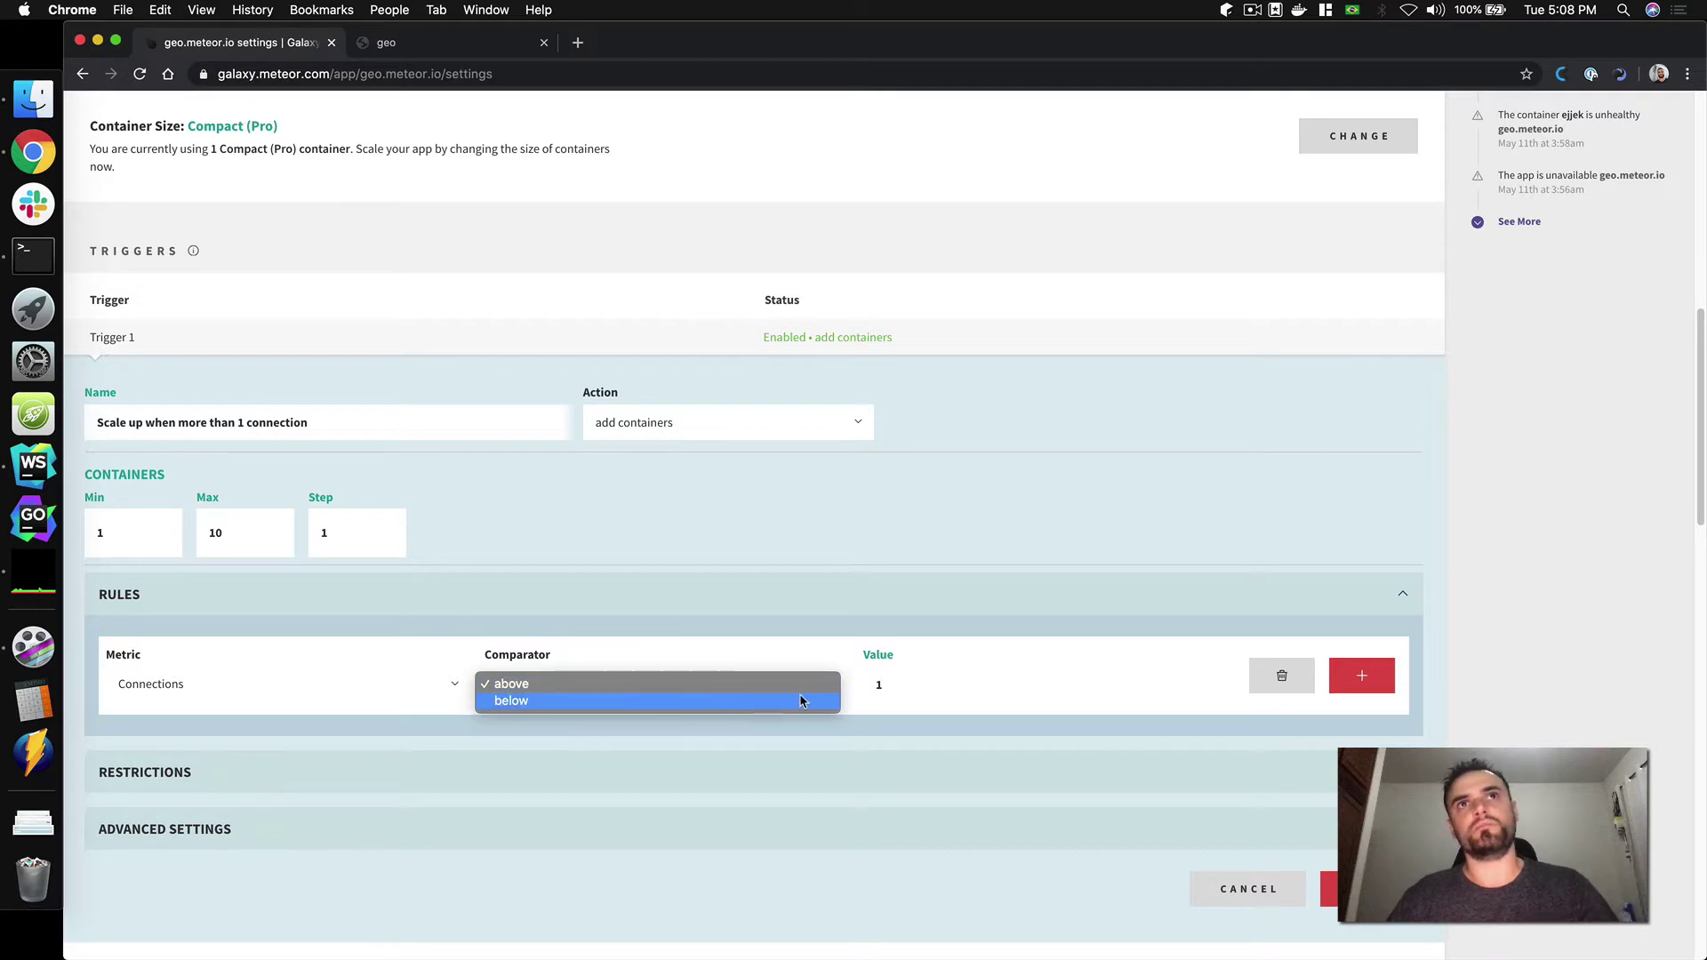
pyautogui.click(794, 646)
pyautogui.click(891, 687)
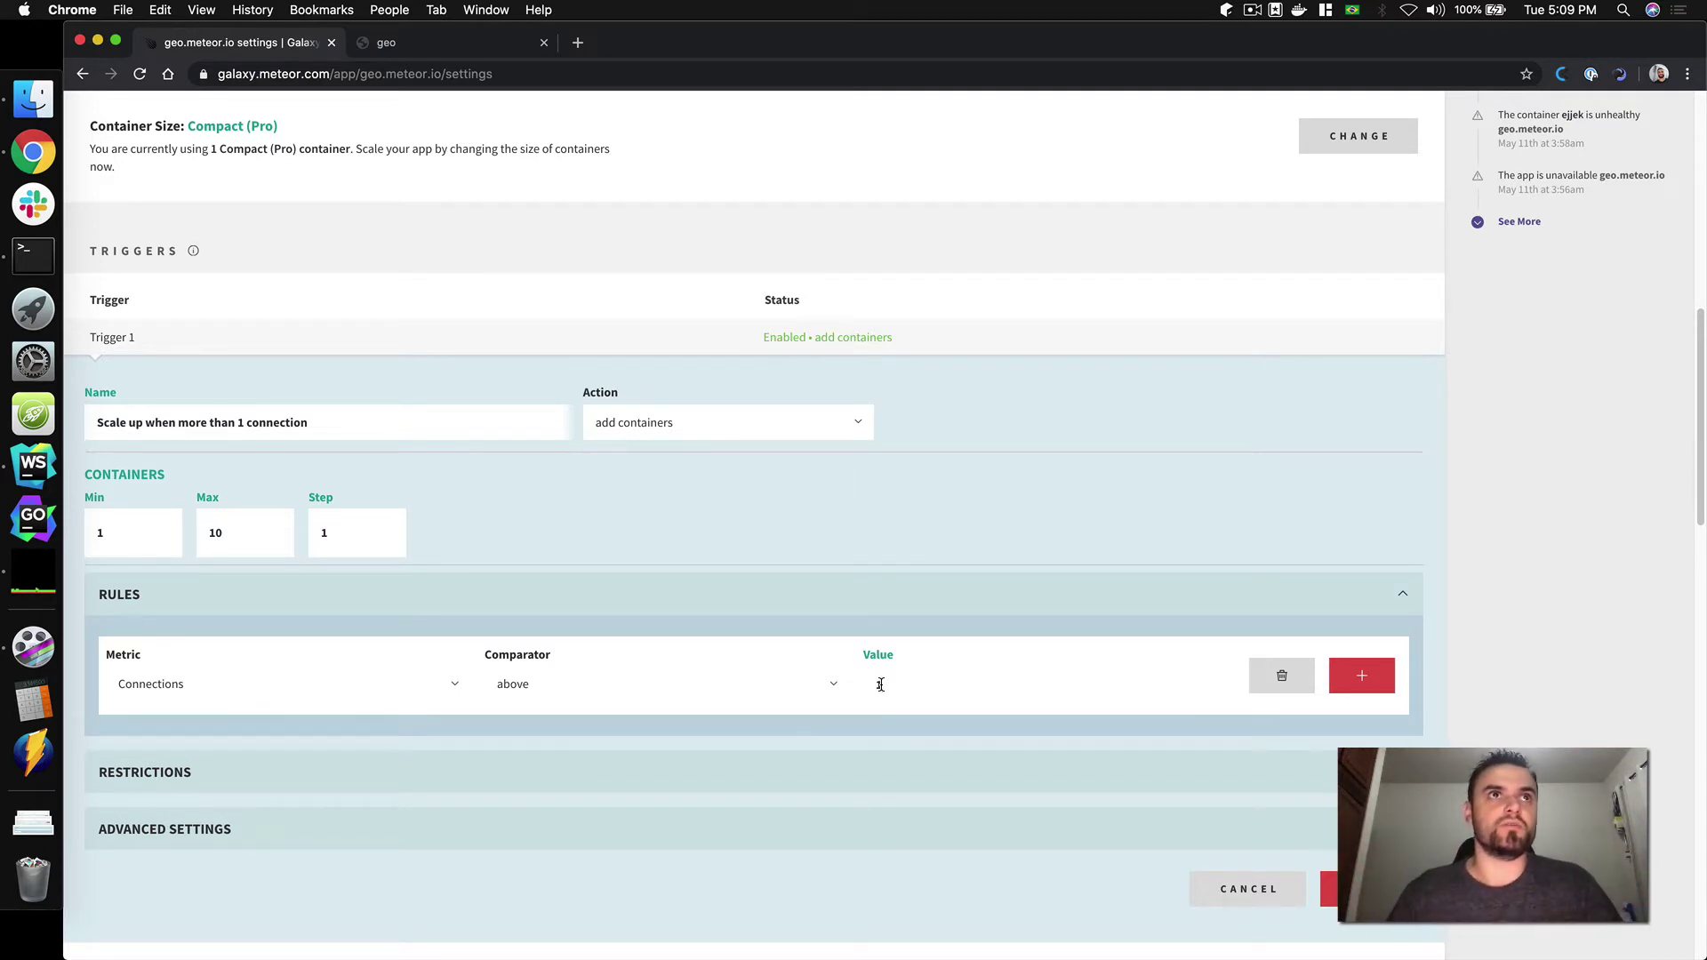
# Look over the trigger's day and hour restrictions without setting any.
pyautogui.click(803, 766)
pyautogui.scroll(-3, 757, 742)
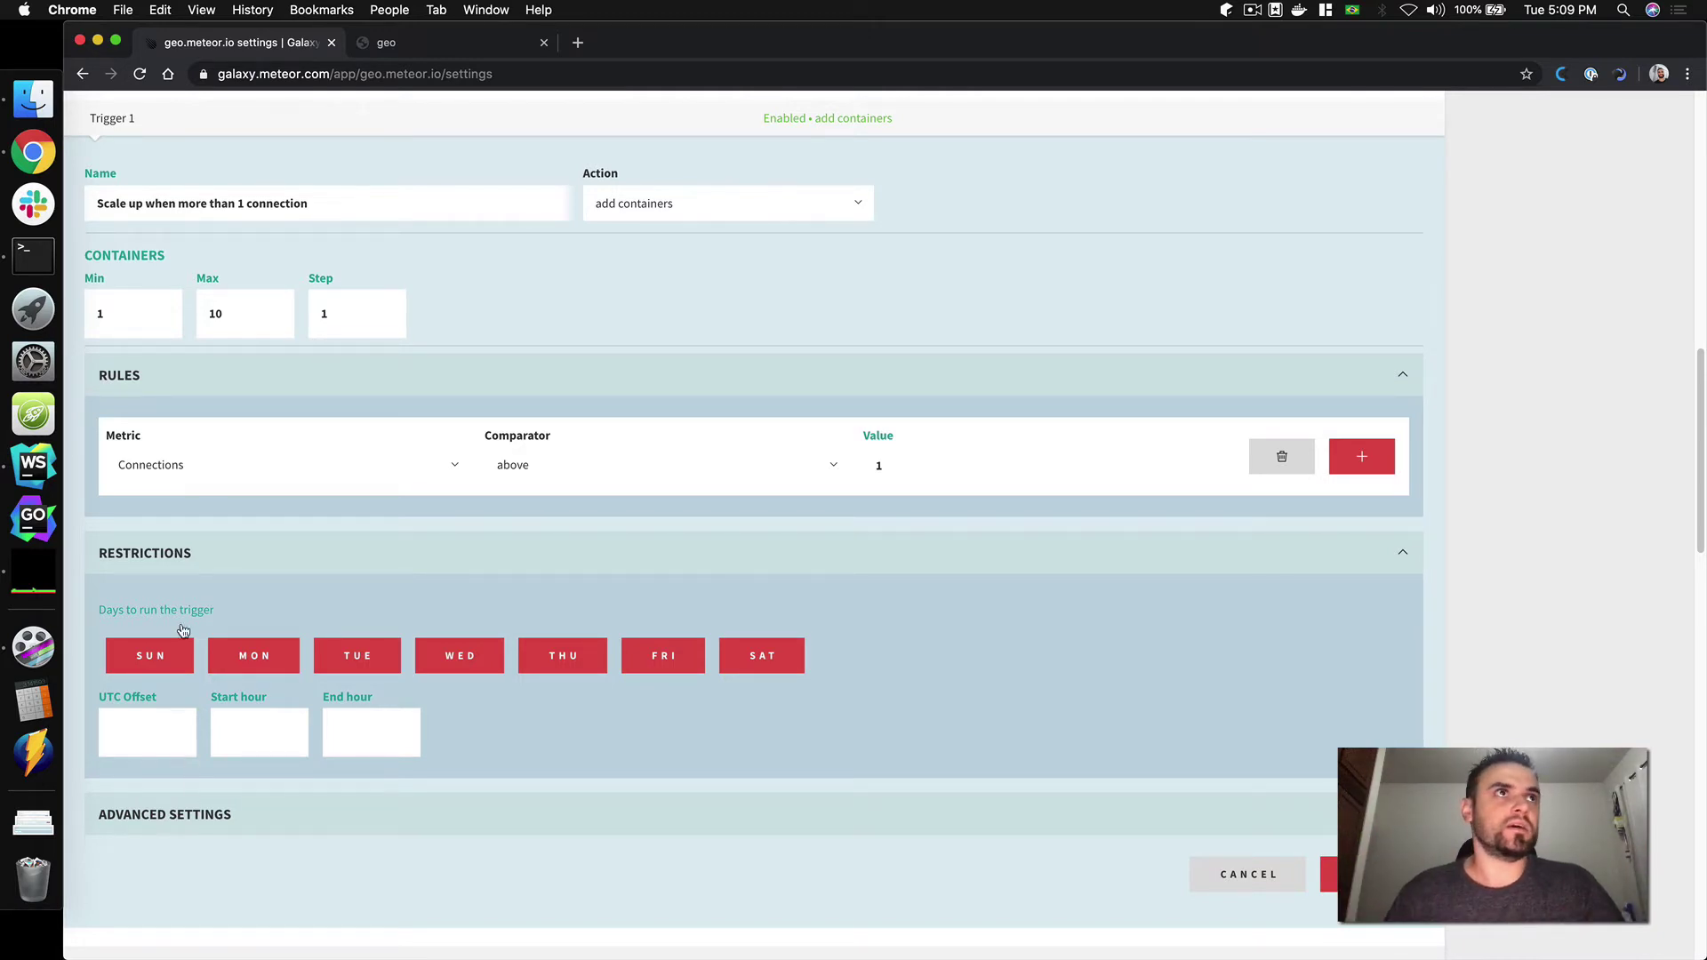
pyautogui.click(151, 555)
# Set the trigger's advanced settings to a 5 seconds series, metrics quantity 4 and seconds interval 60, and save the trigger.
pyautogui.click(169, 607)
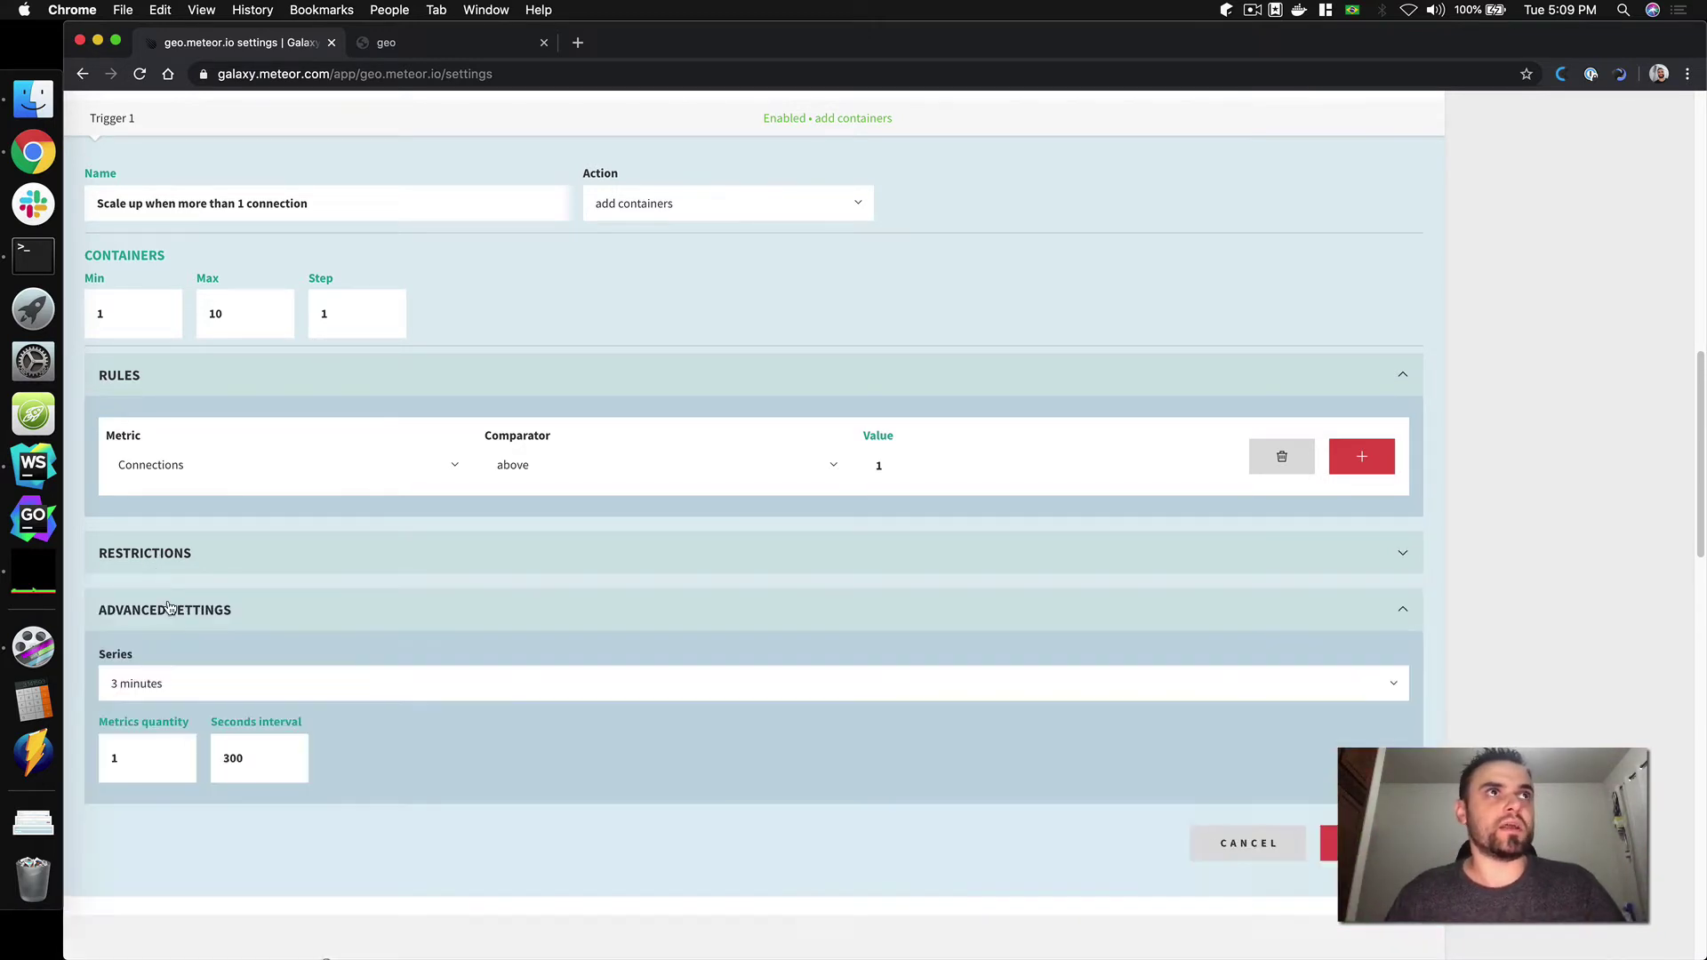
pyautogui.click(228, 681)
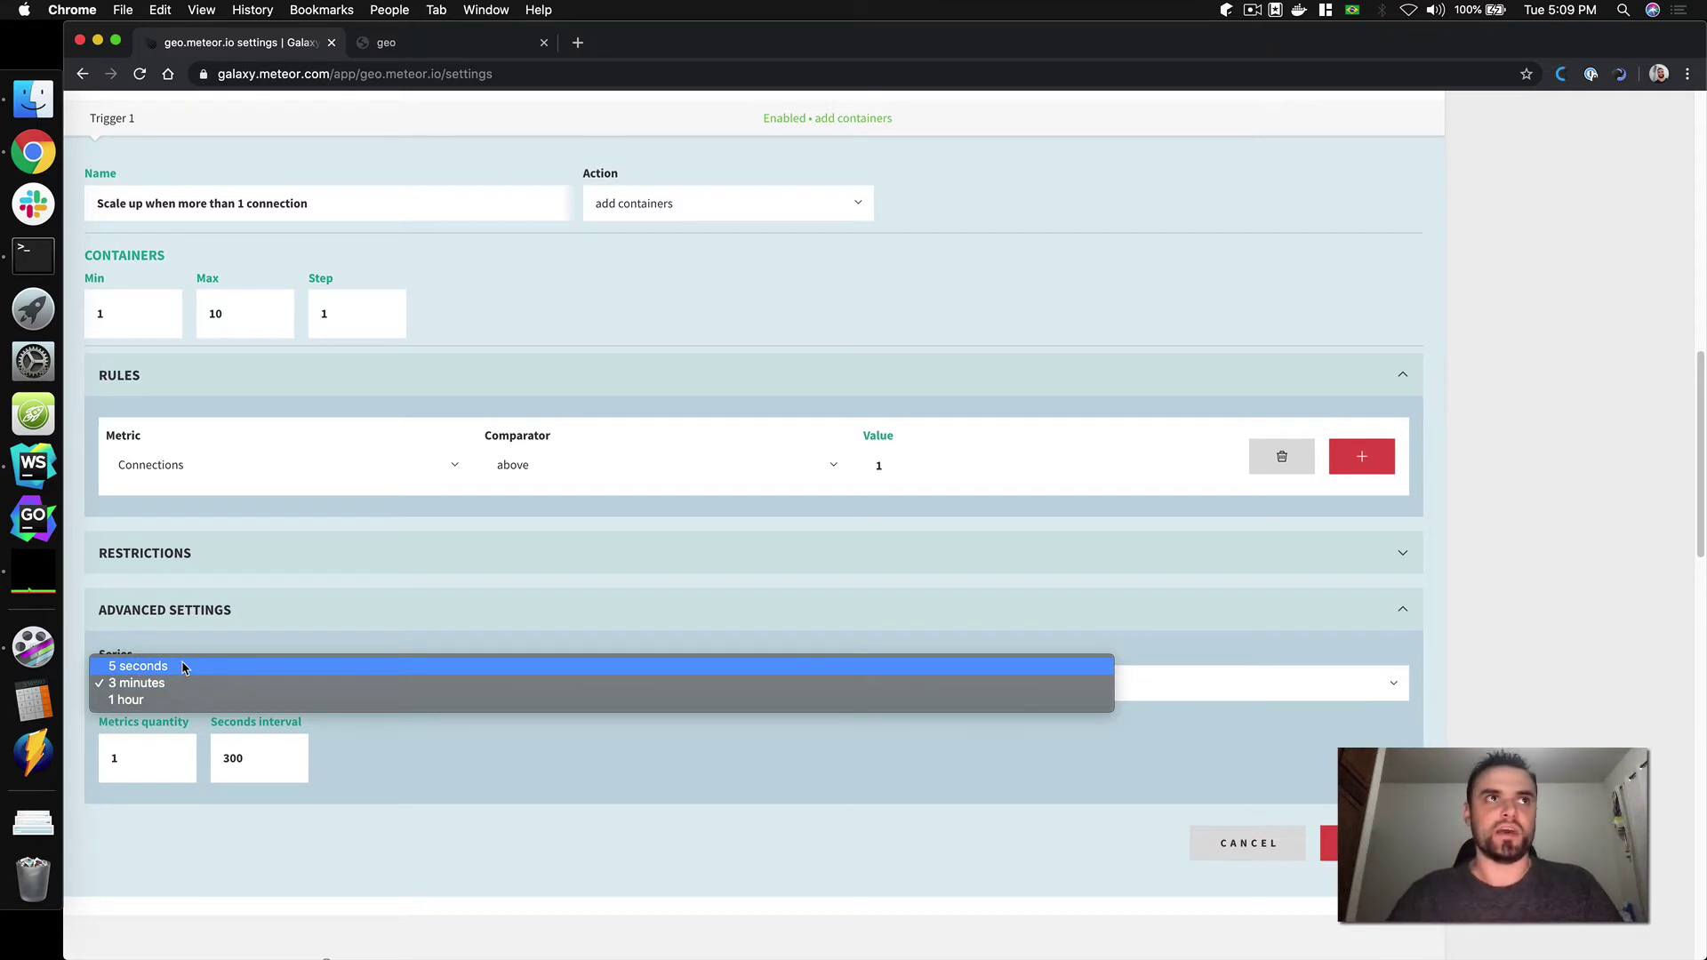
pyautogui.click(140, 684)
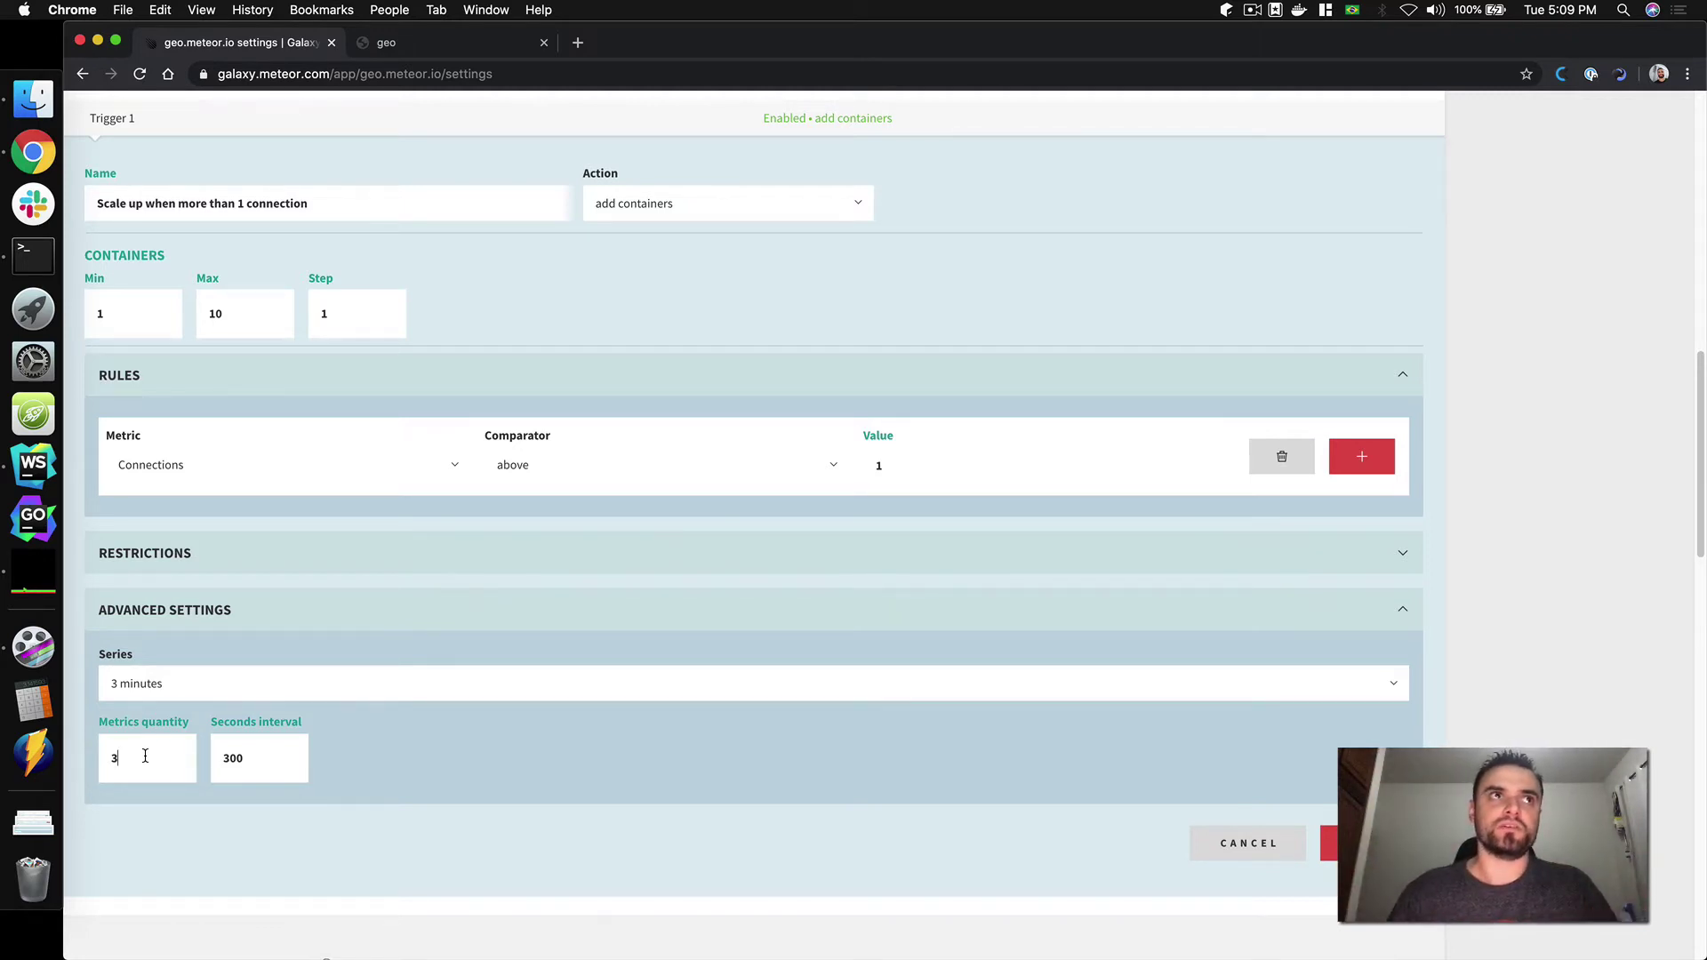
pyautogui.click(126, 685)
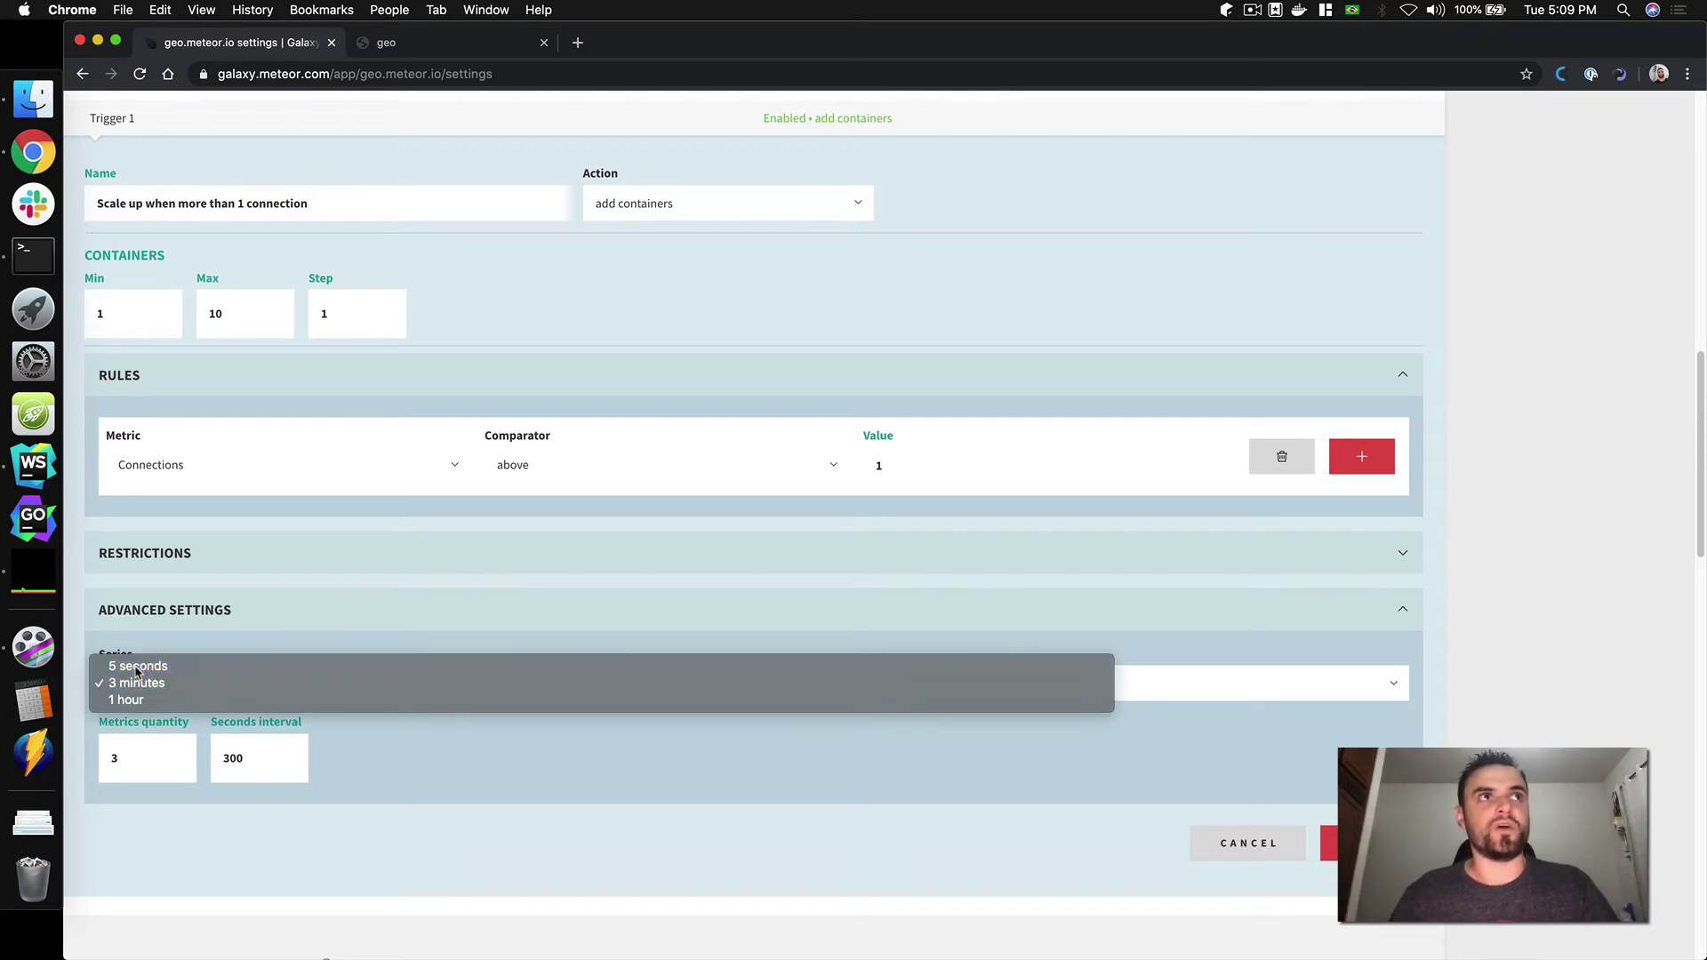
pyautogui.click(133, 666)
pyautogui.click(153, 763)
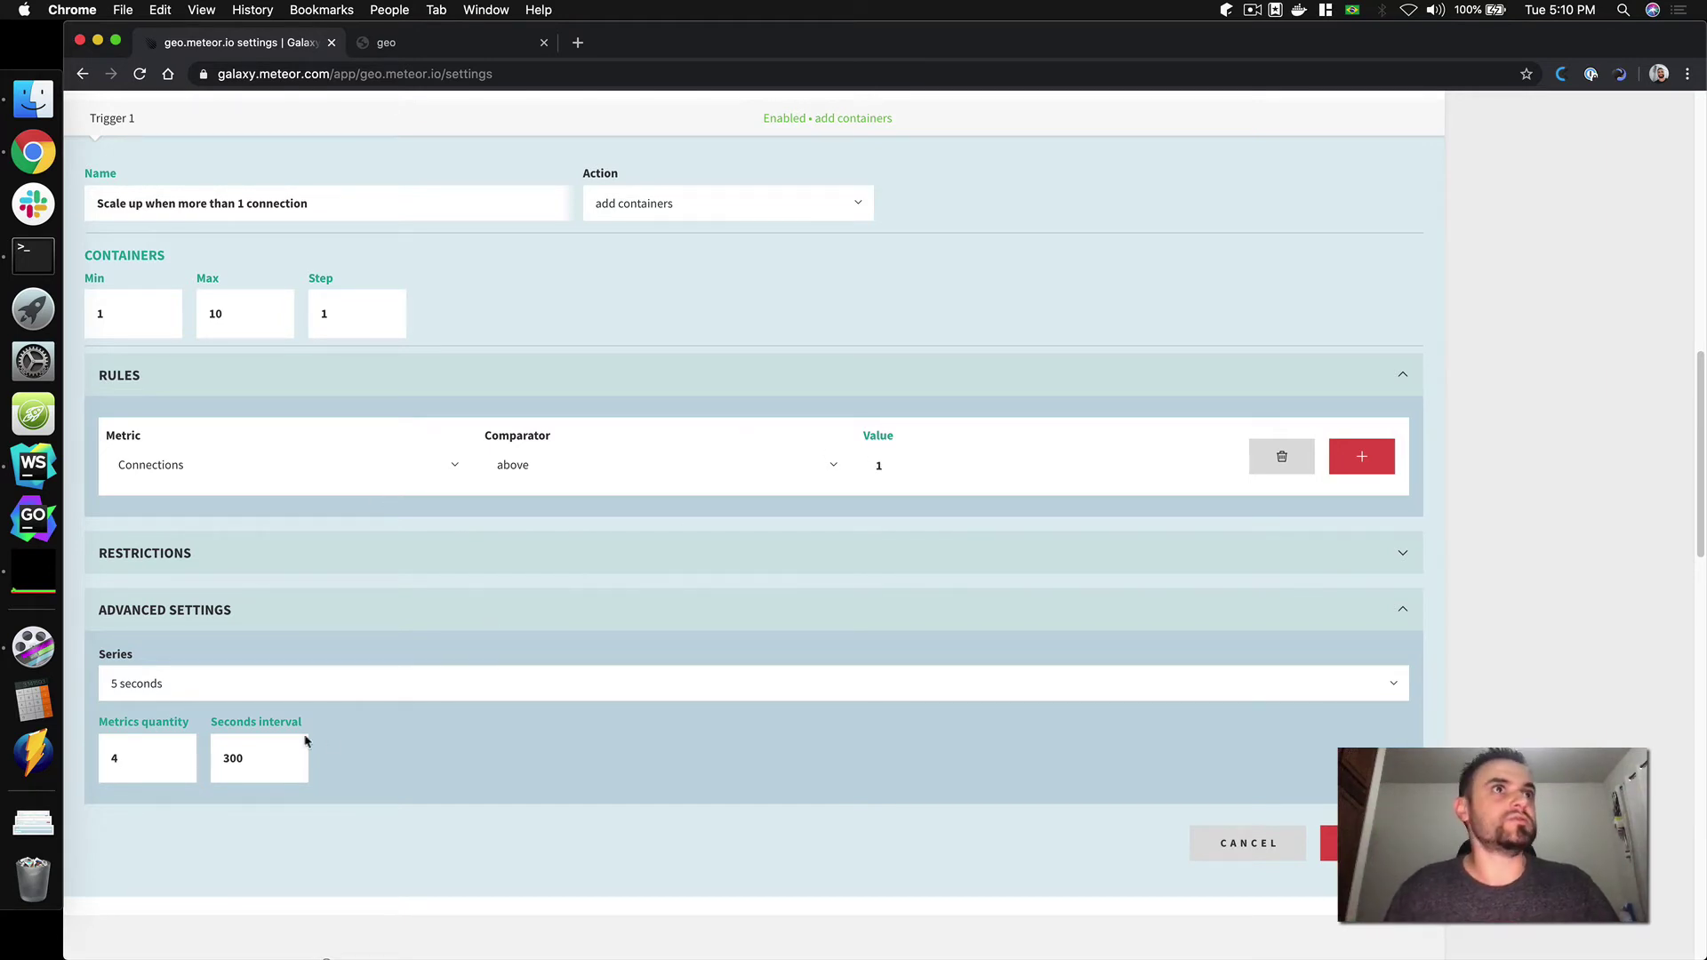
pyautogui.press('super+a')
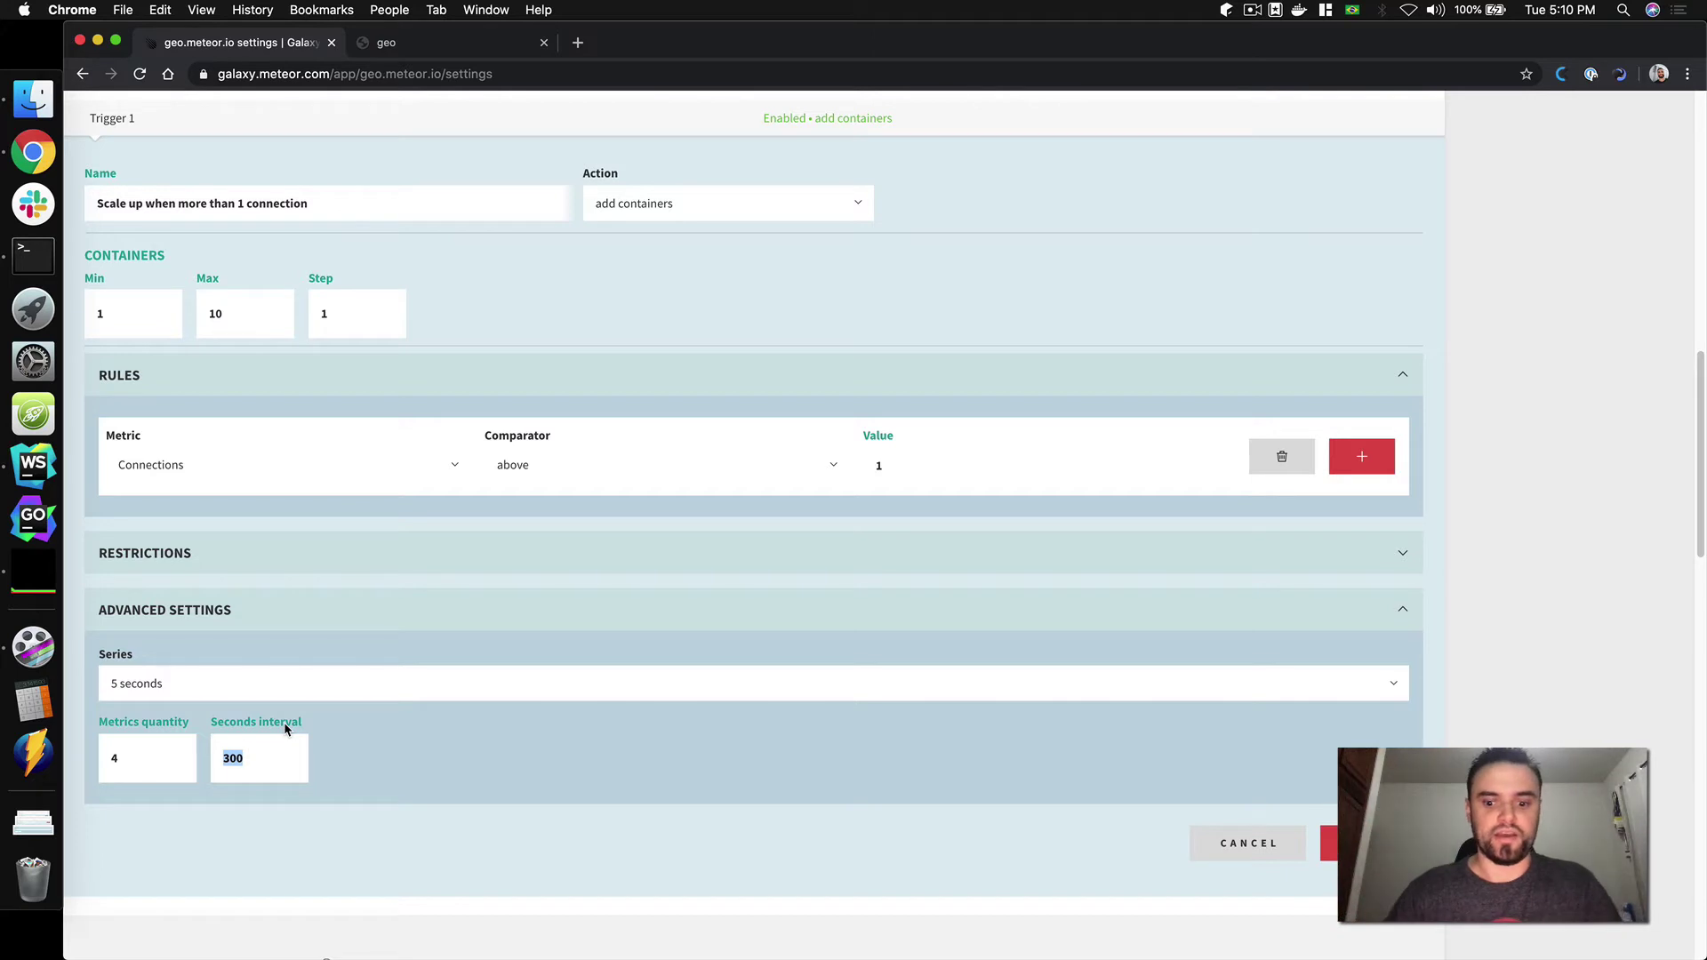
pyautogui.write('60')
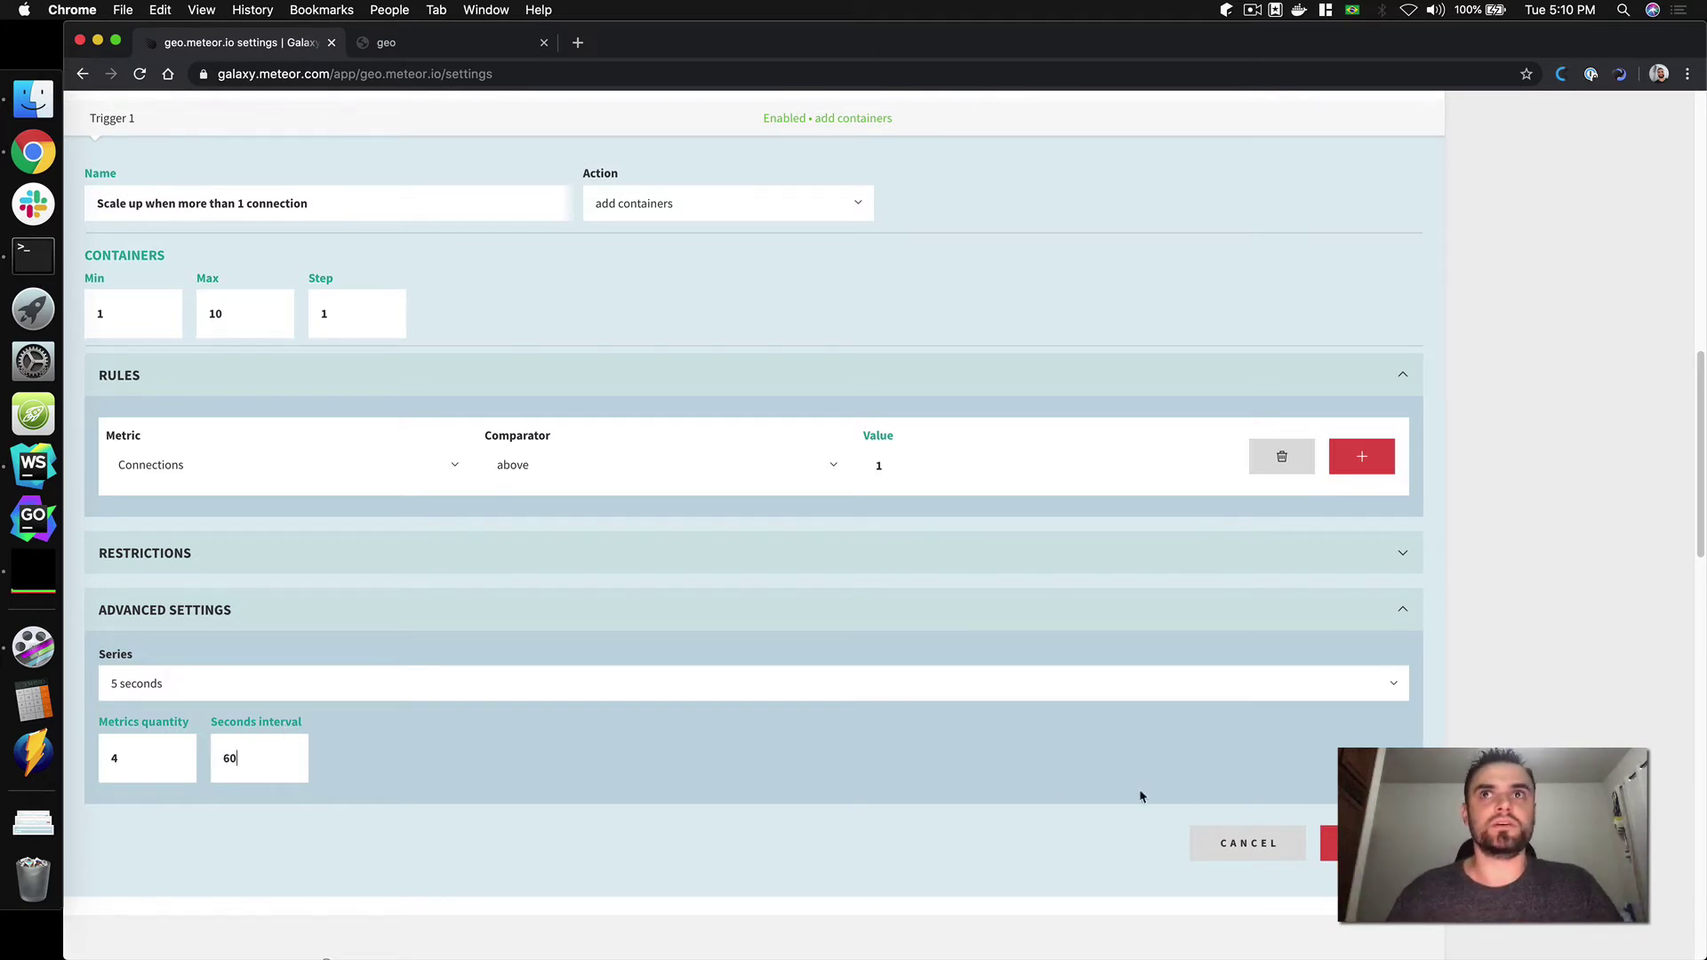
pyautogui.click(1360, 843)
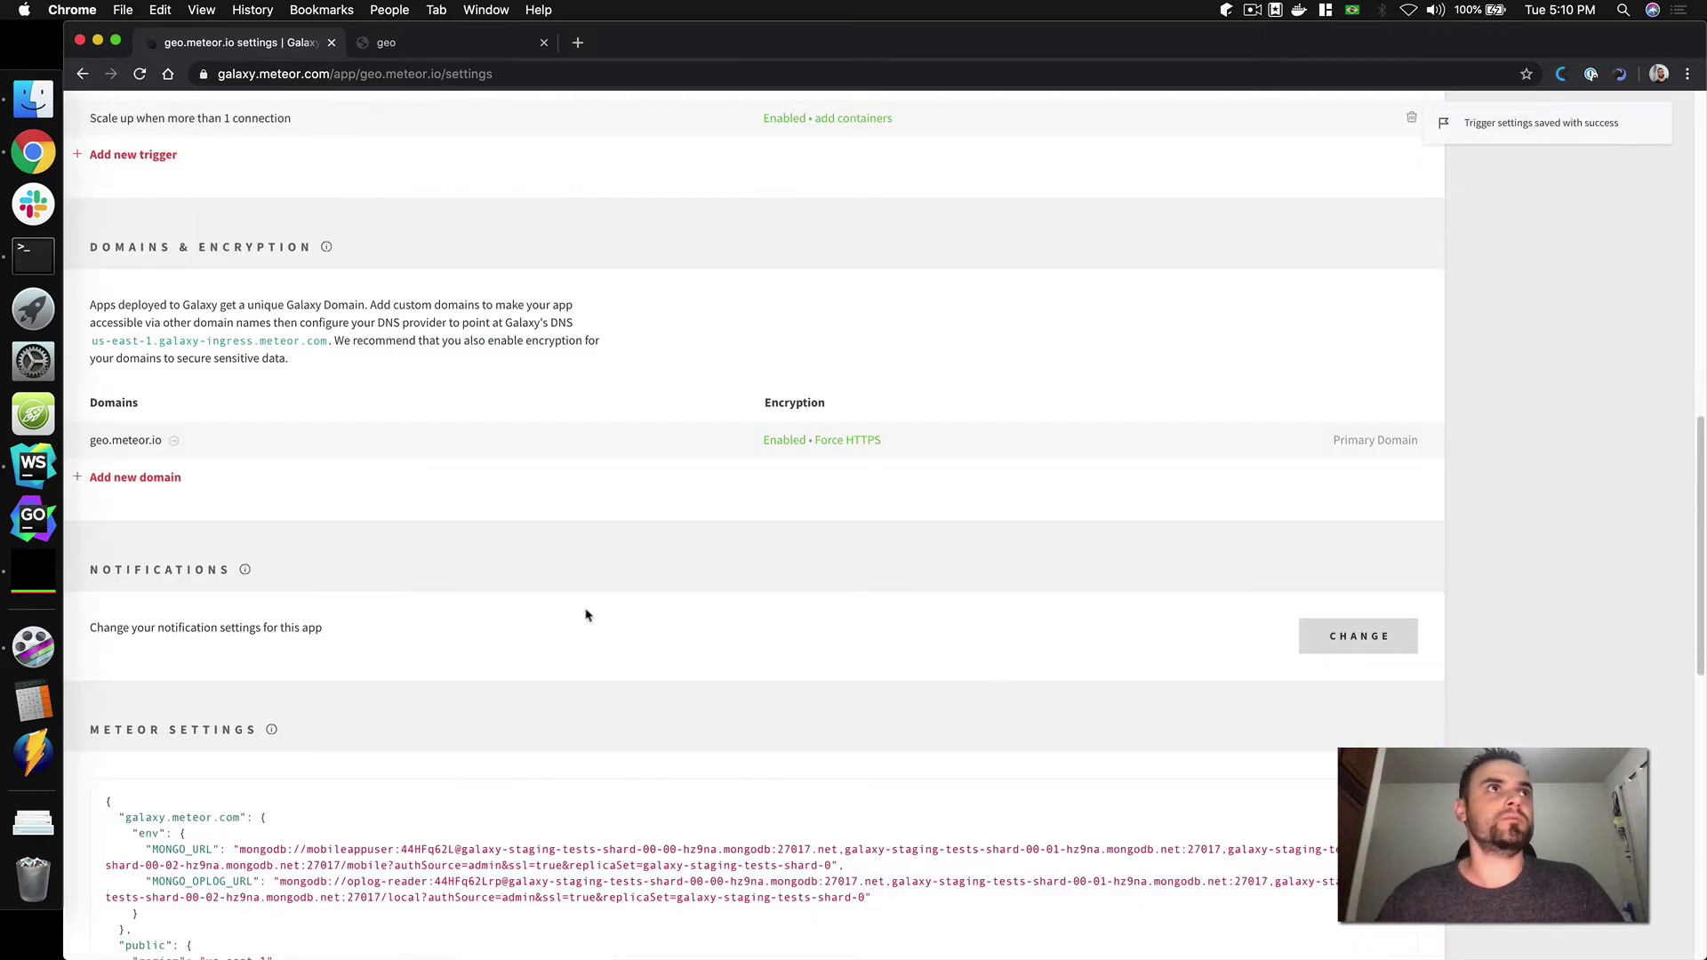
# Check the app's containers and their performance charts.
pyautogui.scroll(3, 205, 614)
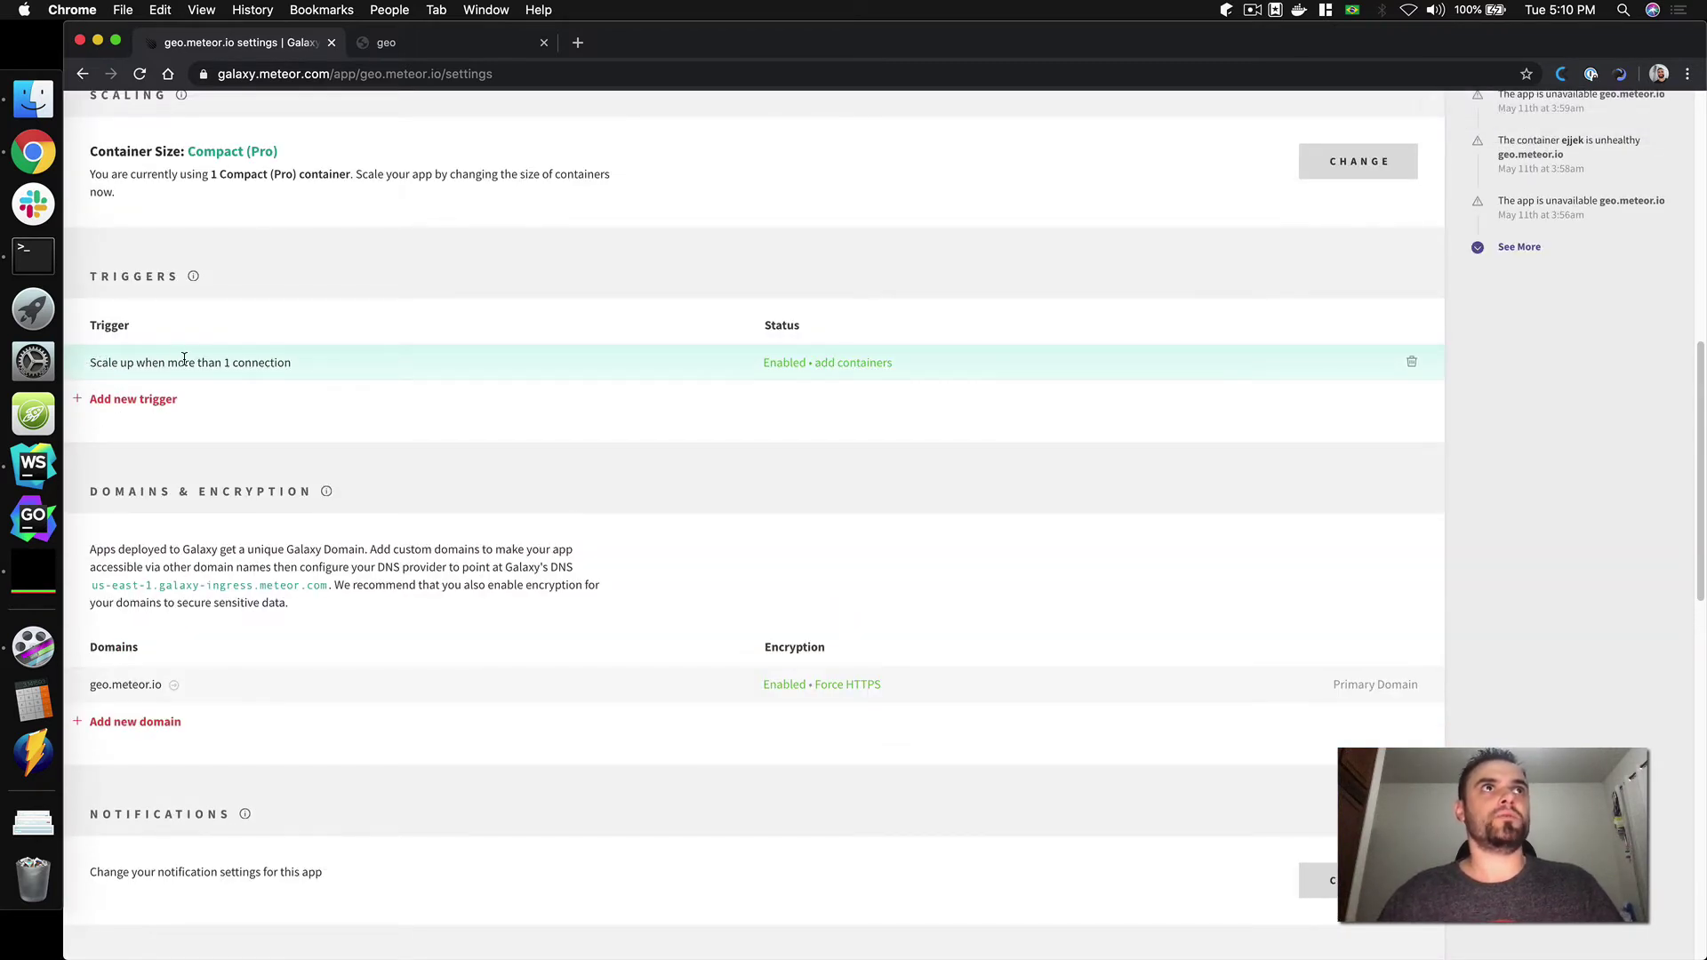
pyautogui.scroll(10, 424, 450)
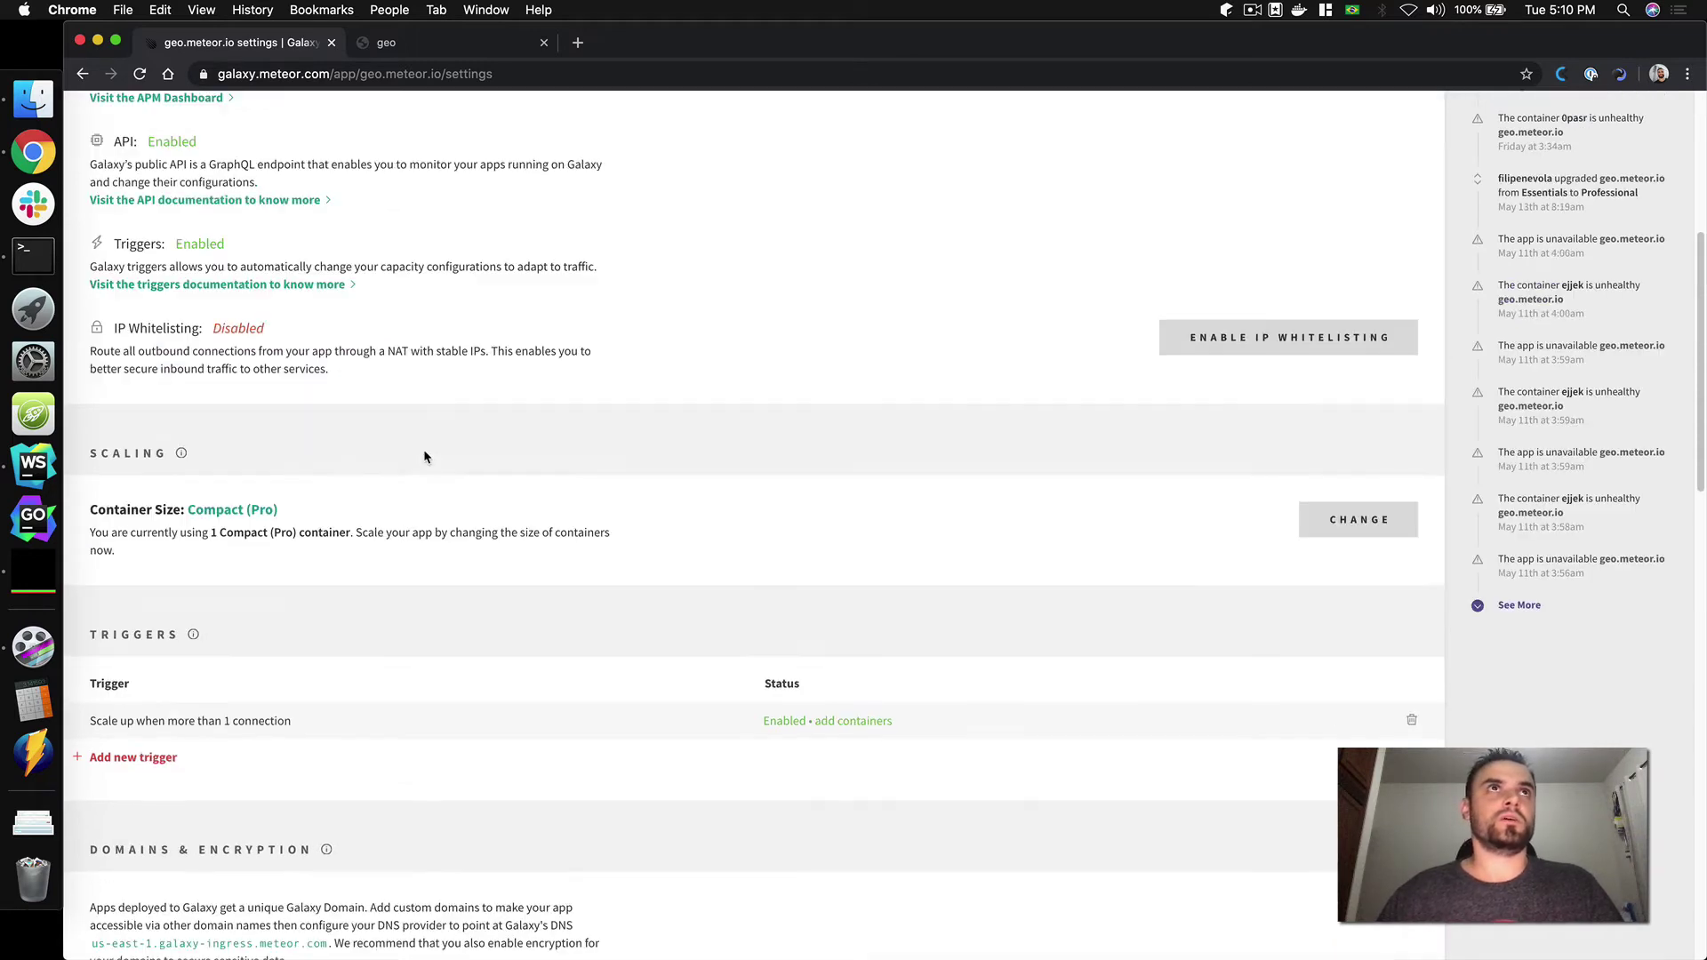
pyautogui.click(658, 348)
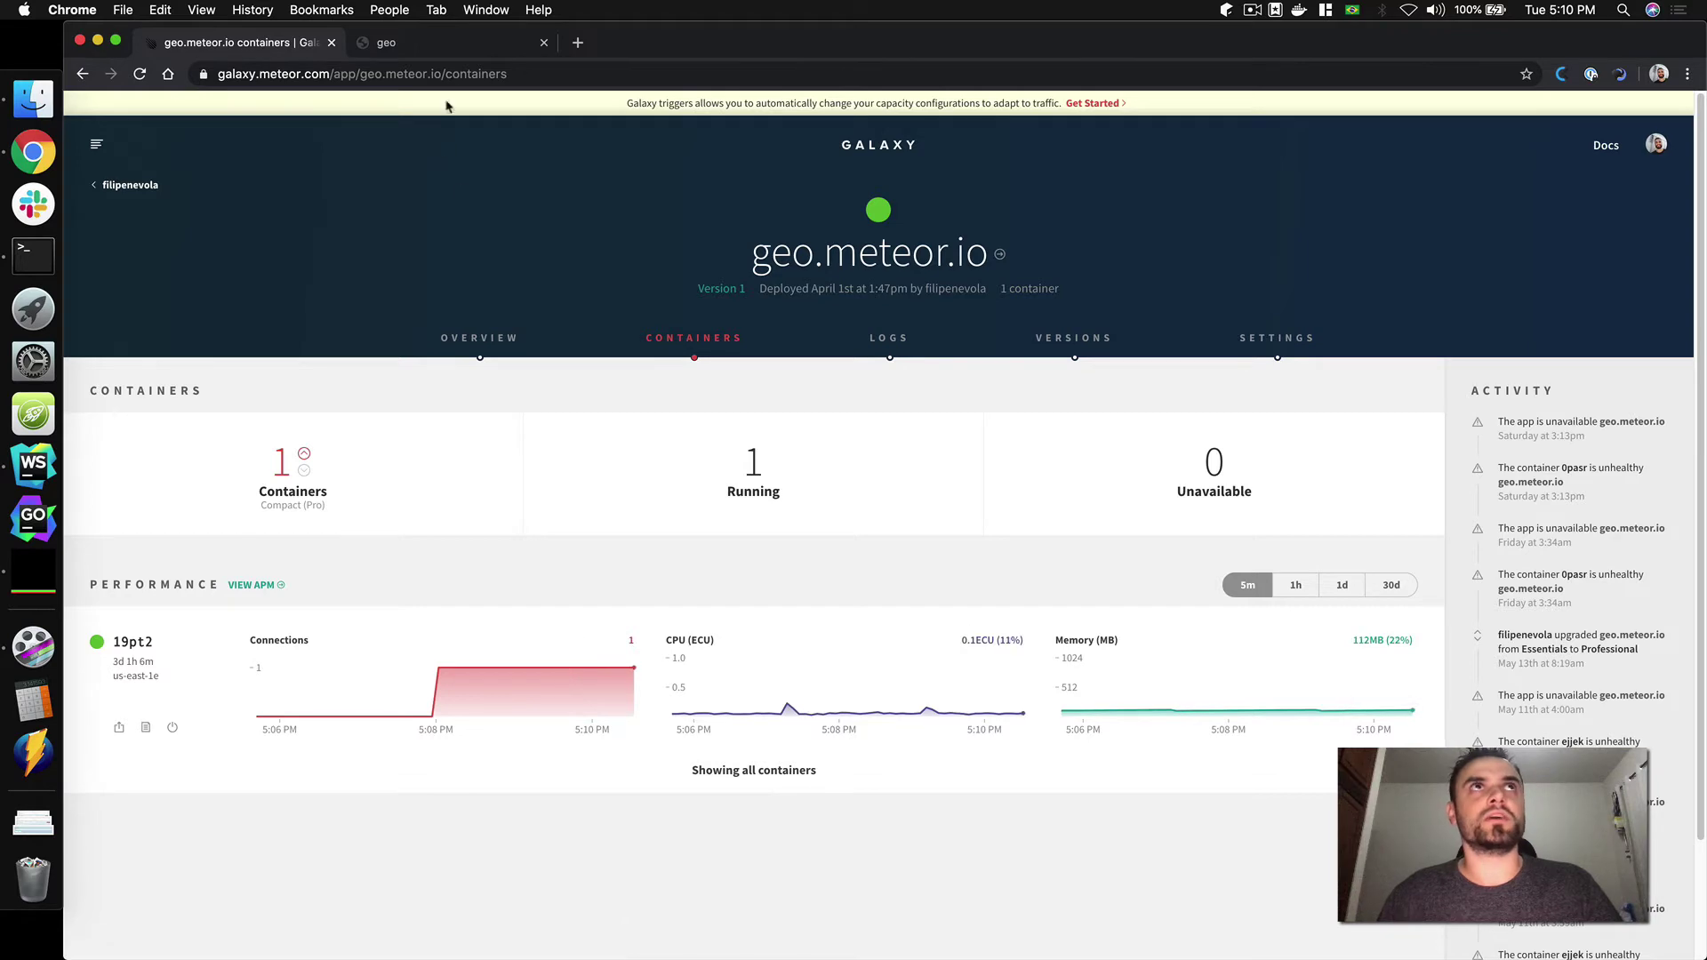
# Reopen the saved scale-up trigger in the app's settings and examine its logs.
pyautogui.click(1258, 340)
pyautogui.scroll(-10, 451, 675)
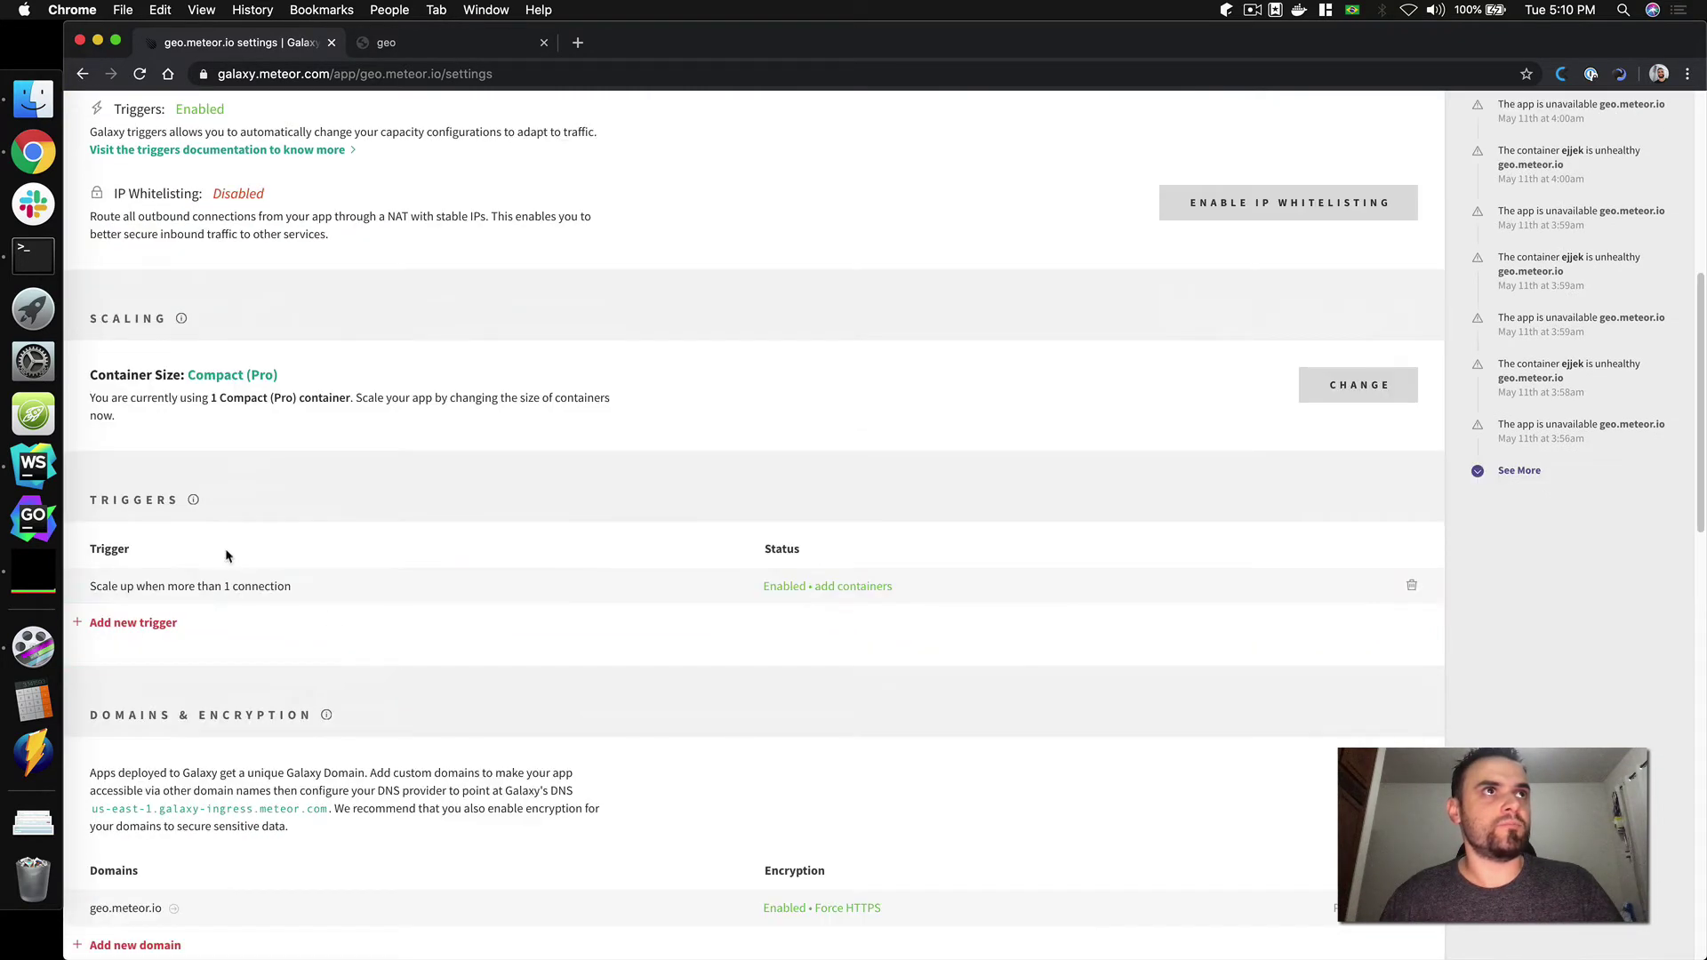
pyautogui.click(236, 585)
pyautogui.scroll(-5, 240, 587)
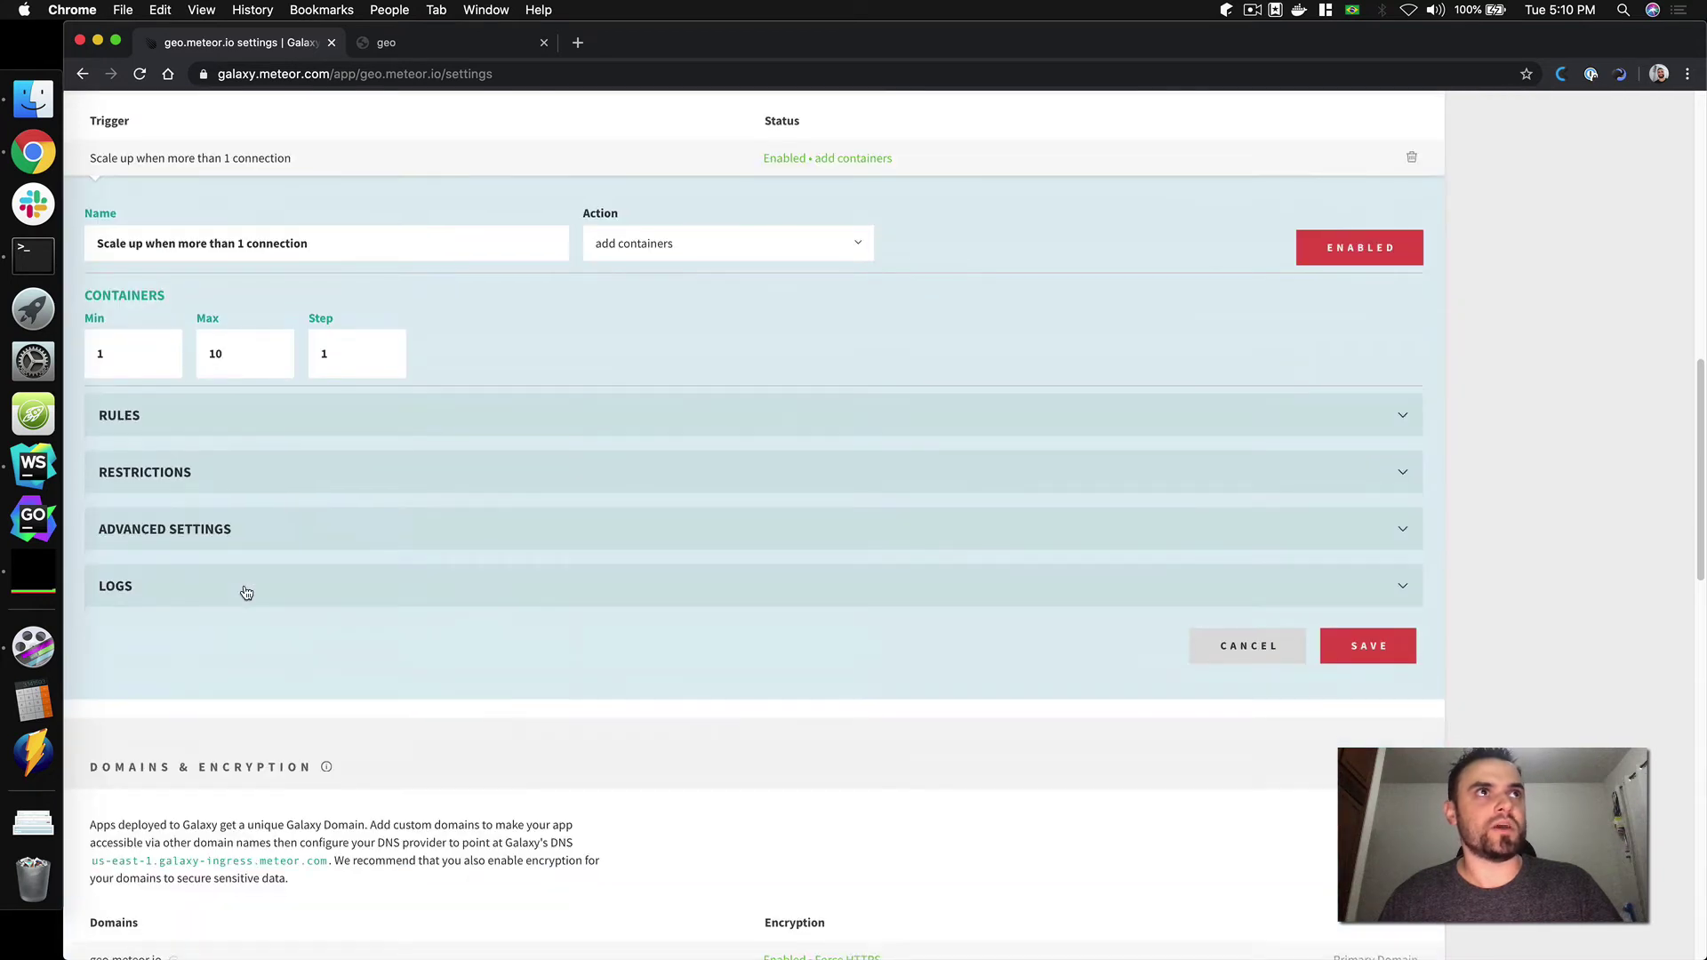
pyautogui.click(168, 594)
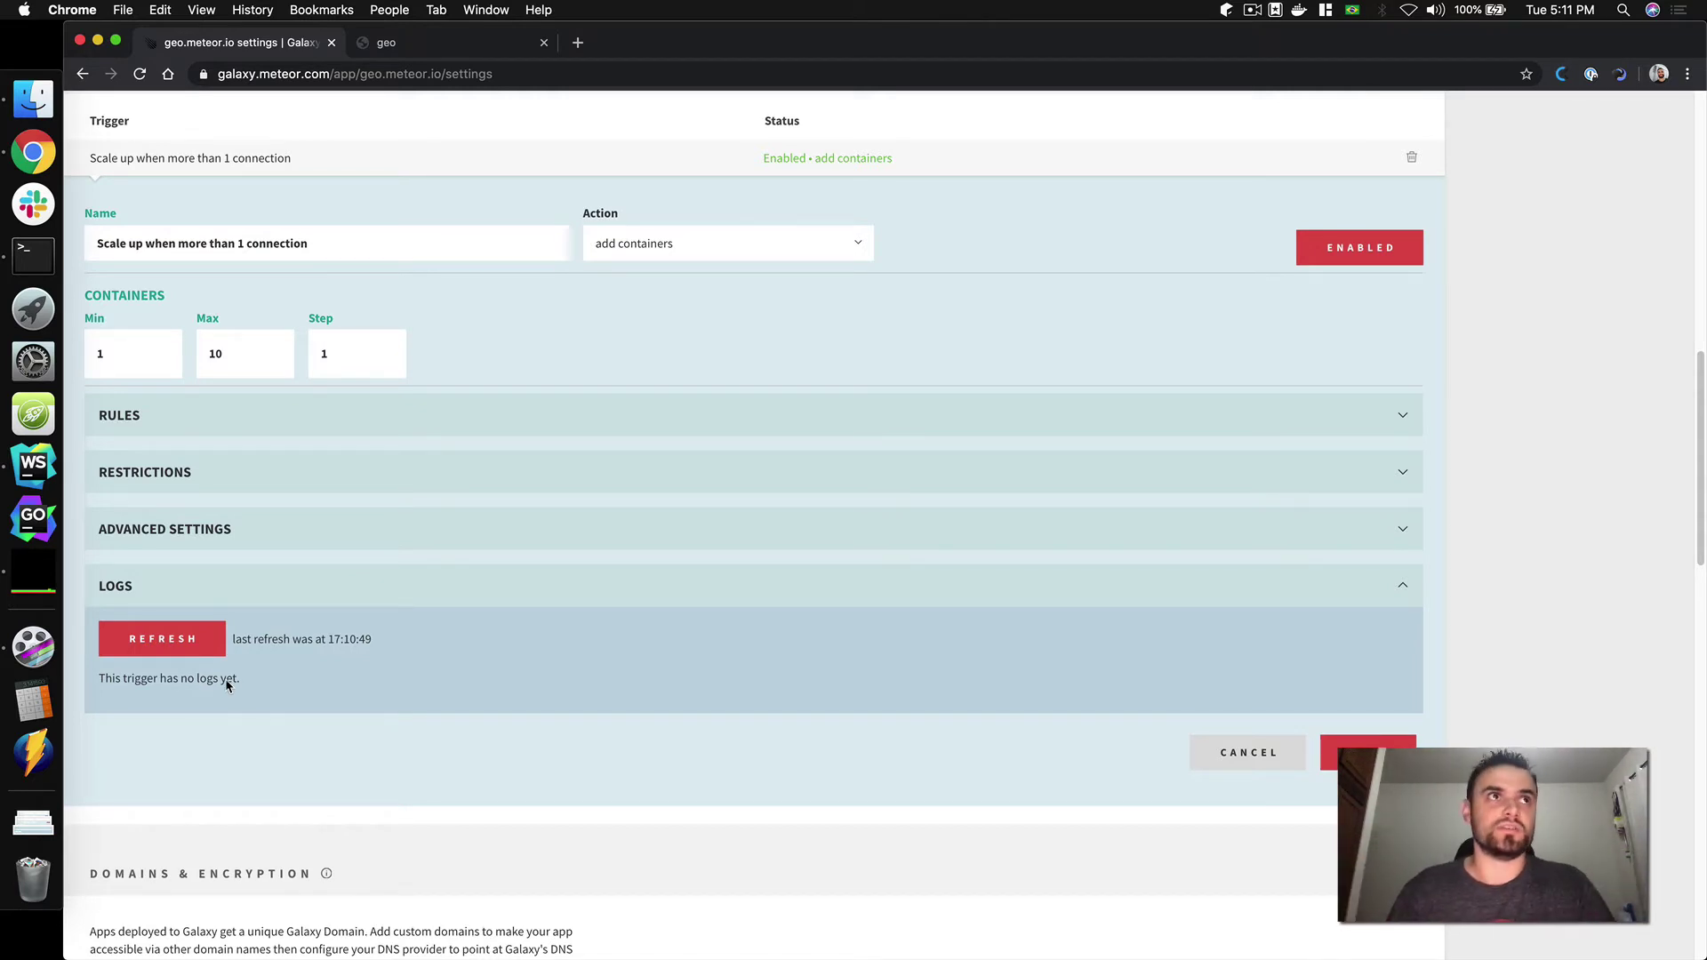
# Refresh the scale-up trigger's logs and examine the logged run against the app's settings.
pyautogui.click(196, 648)
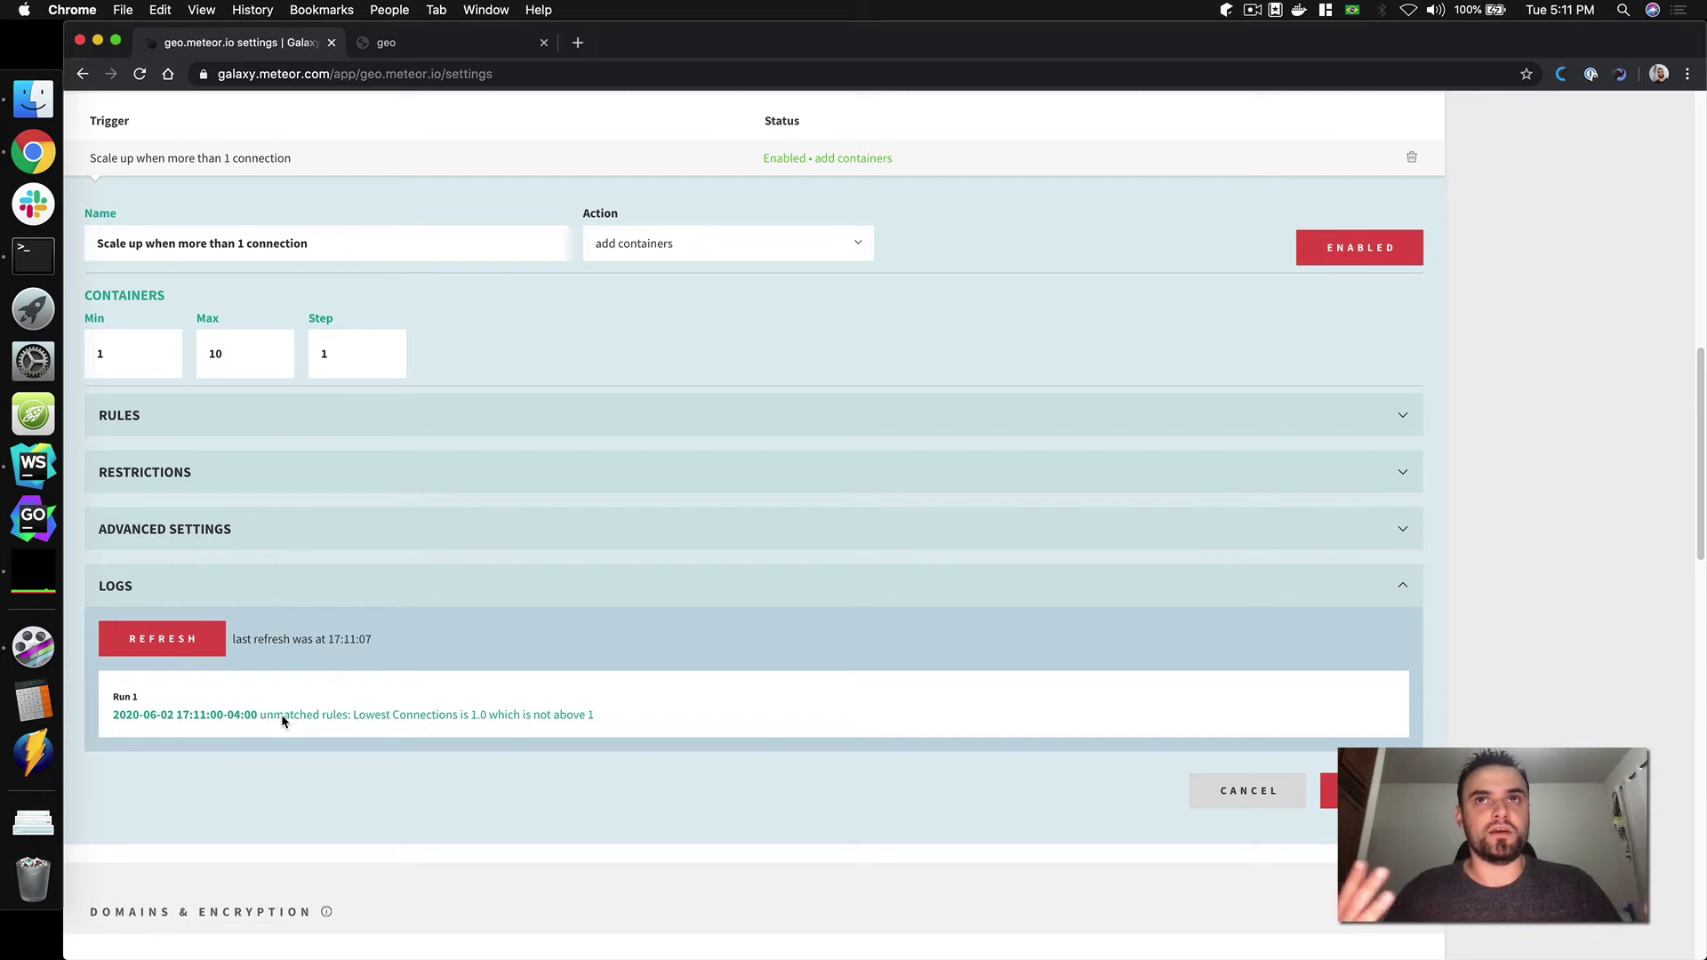
pyautogui.scroll(15, 1487, 433)
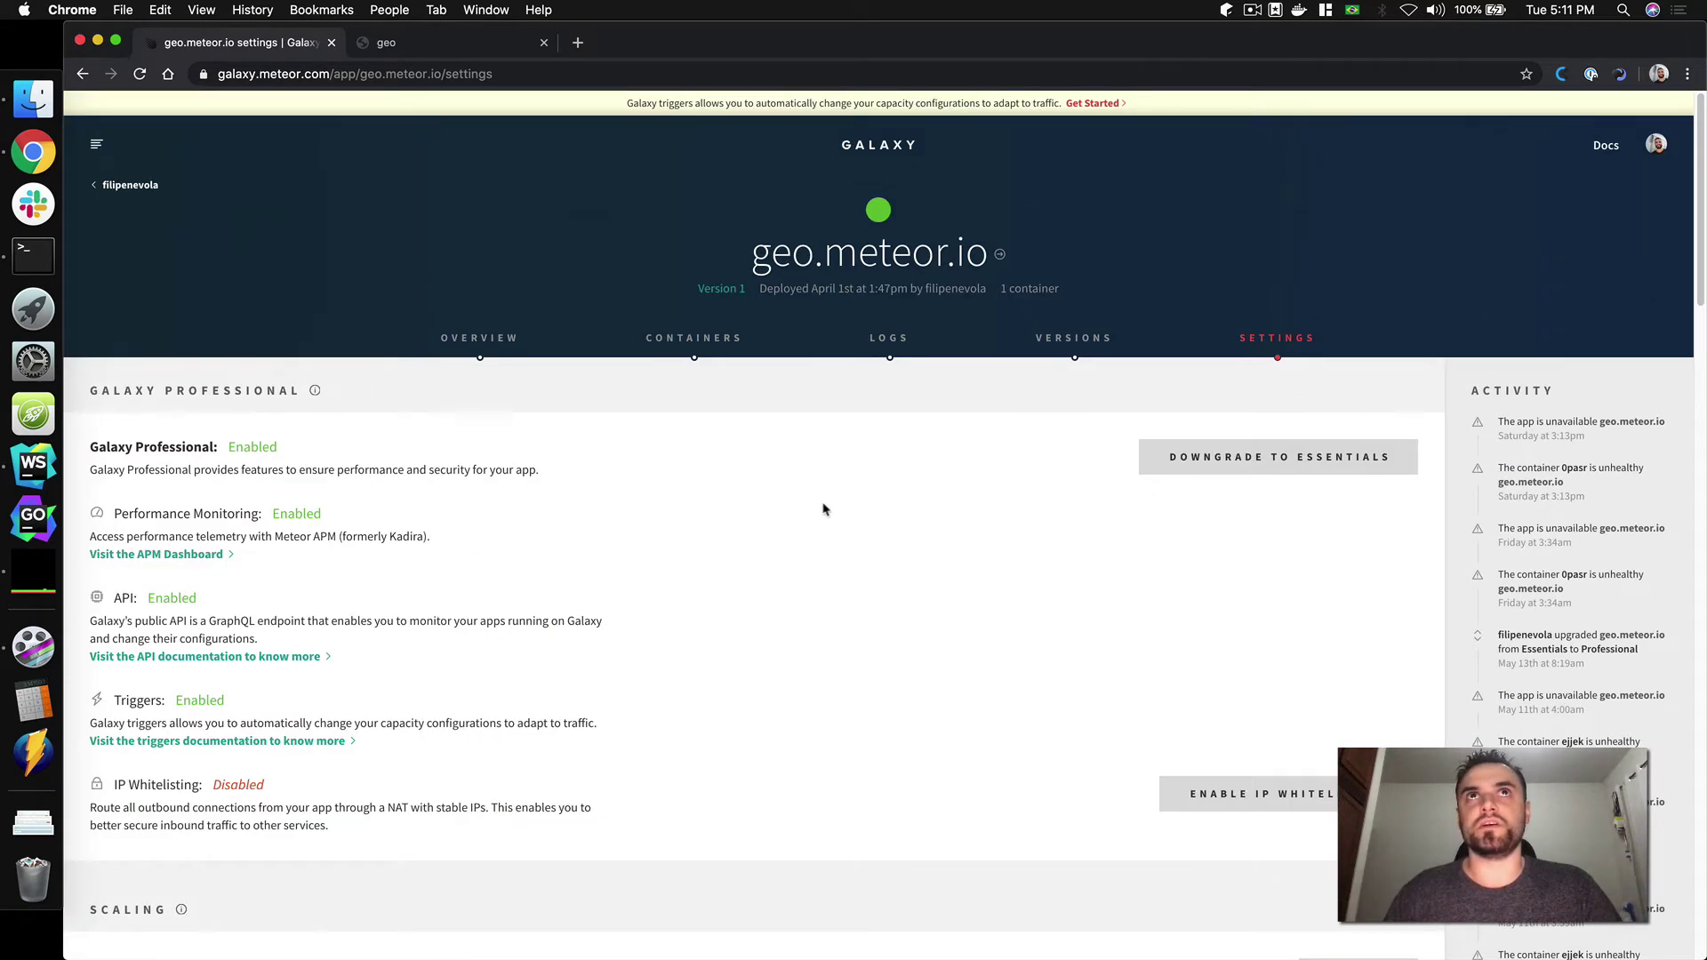
pyautogui.scroll(-15, 800, 506)
pyautogui.scroll(-4, 762, 516)
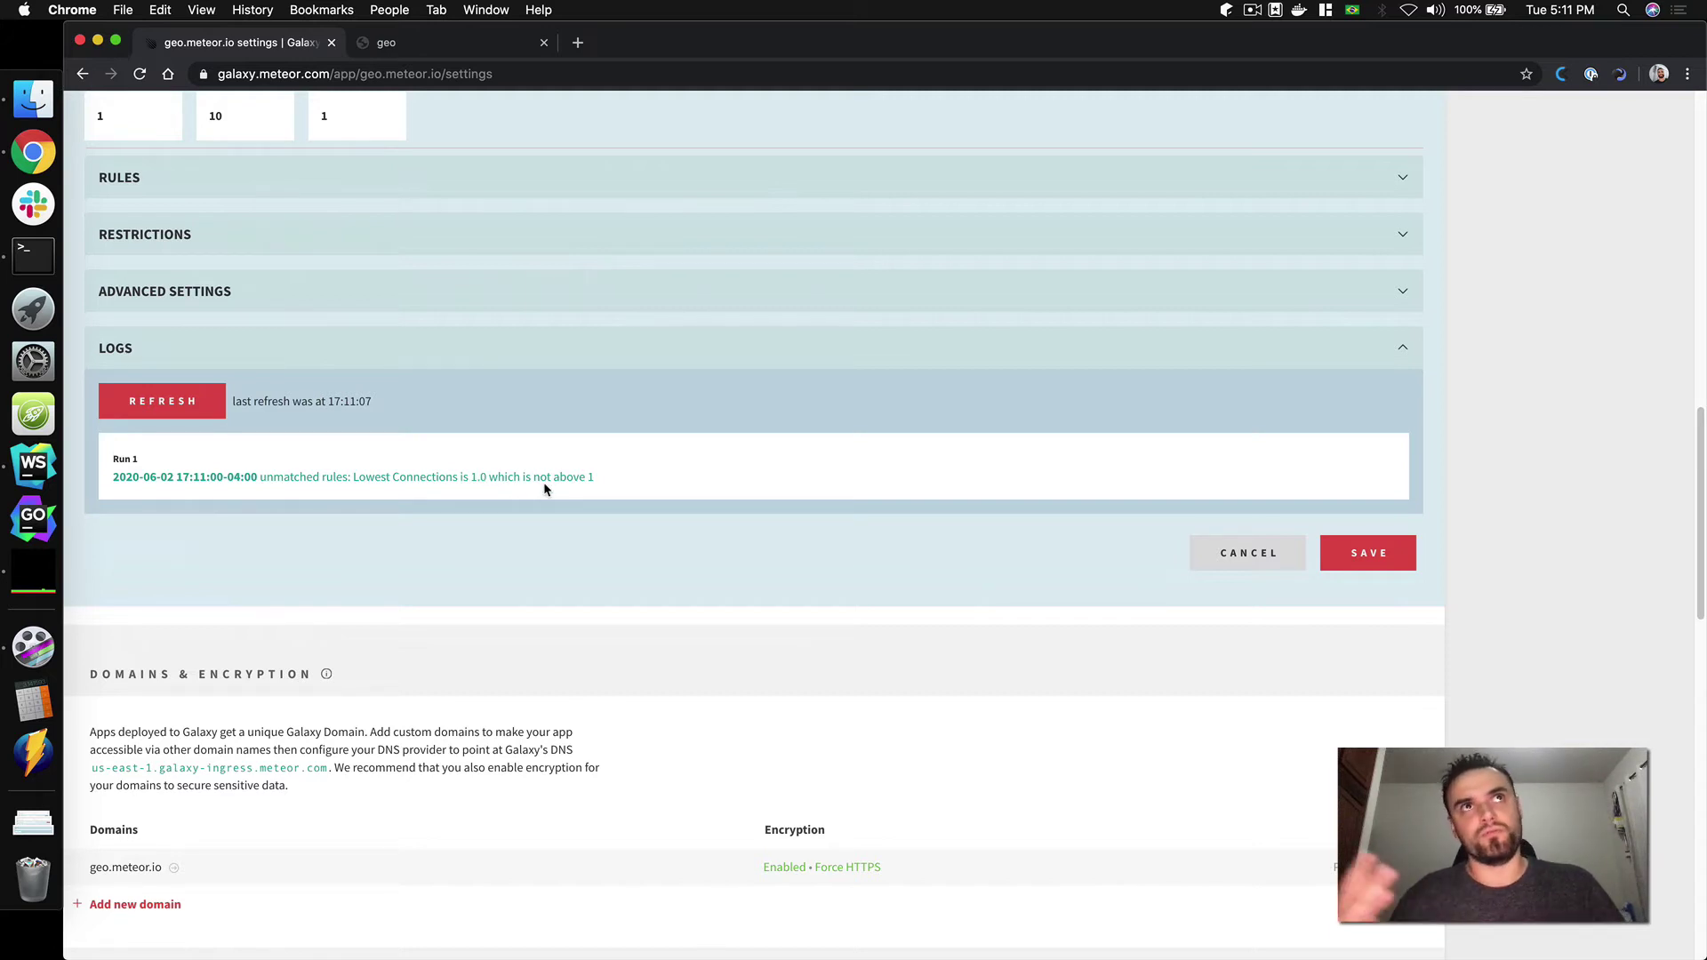
pyautogui.scroll(15, 531, 494)
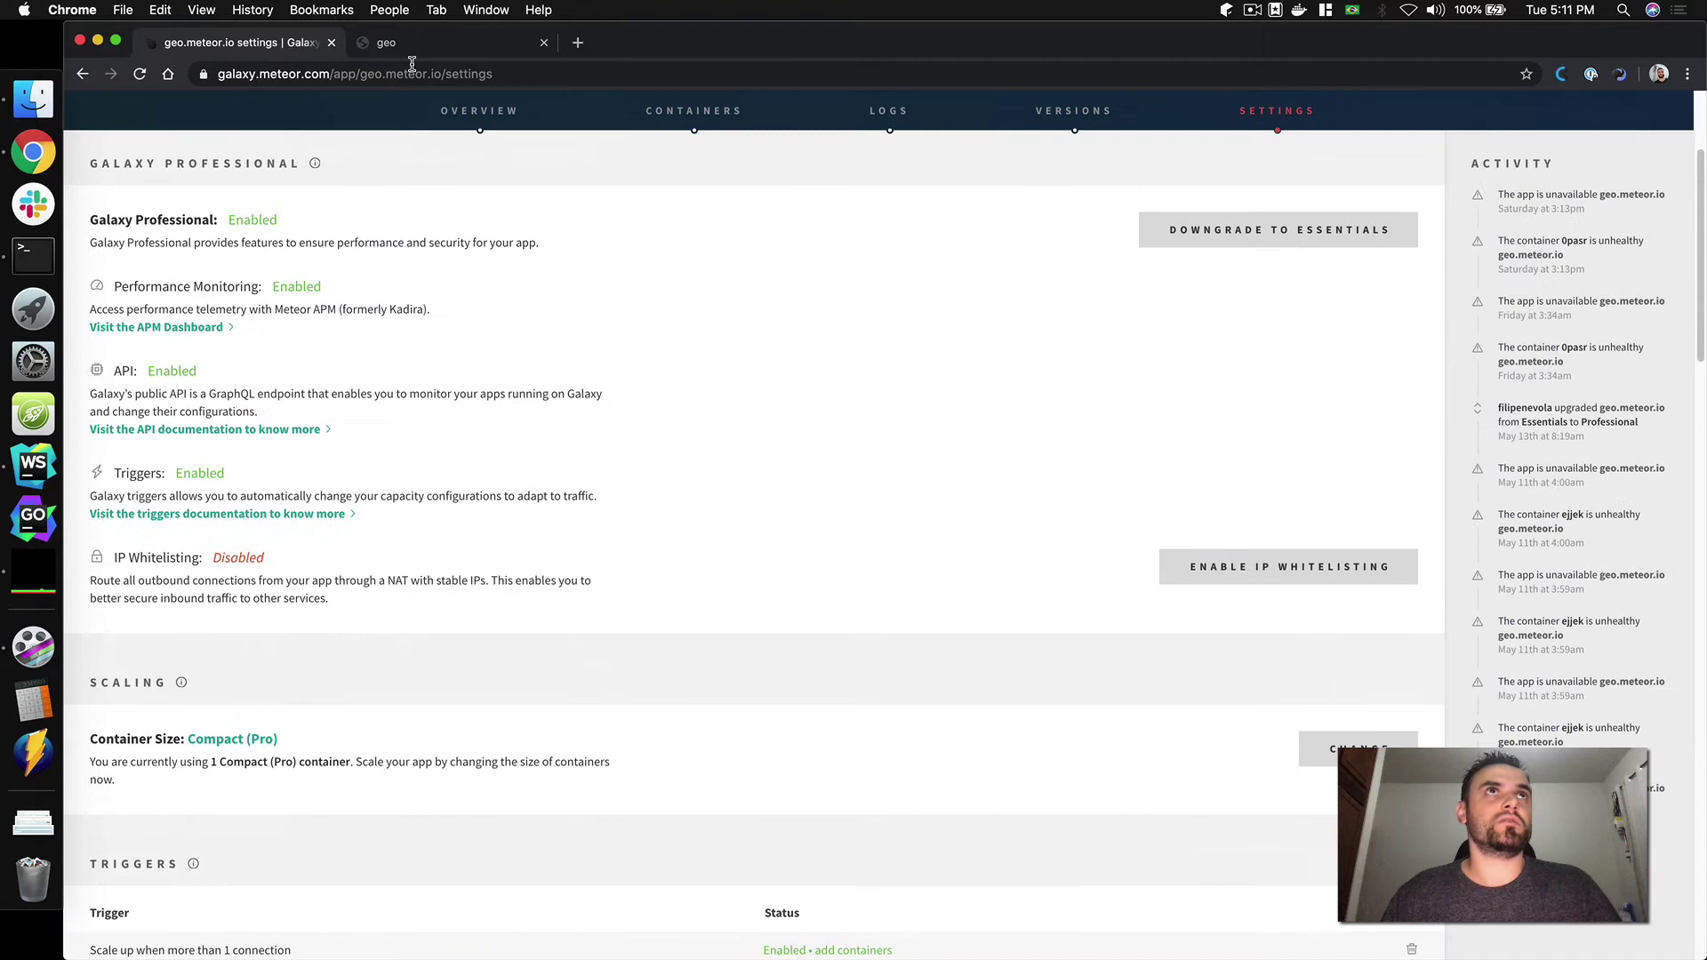
# View the geo.meteor.io site and examine the app's container performance charts over the 1h and 5m ranges.
pyautogui.click(417, 44)
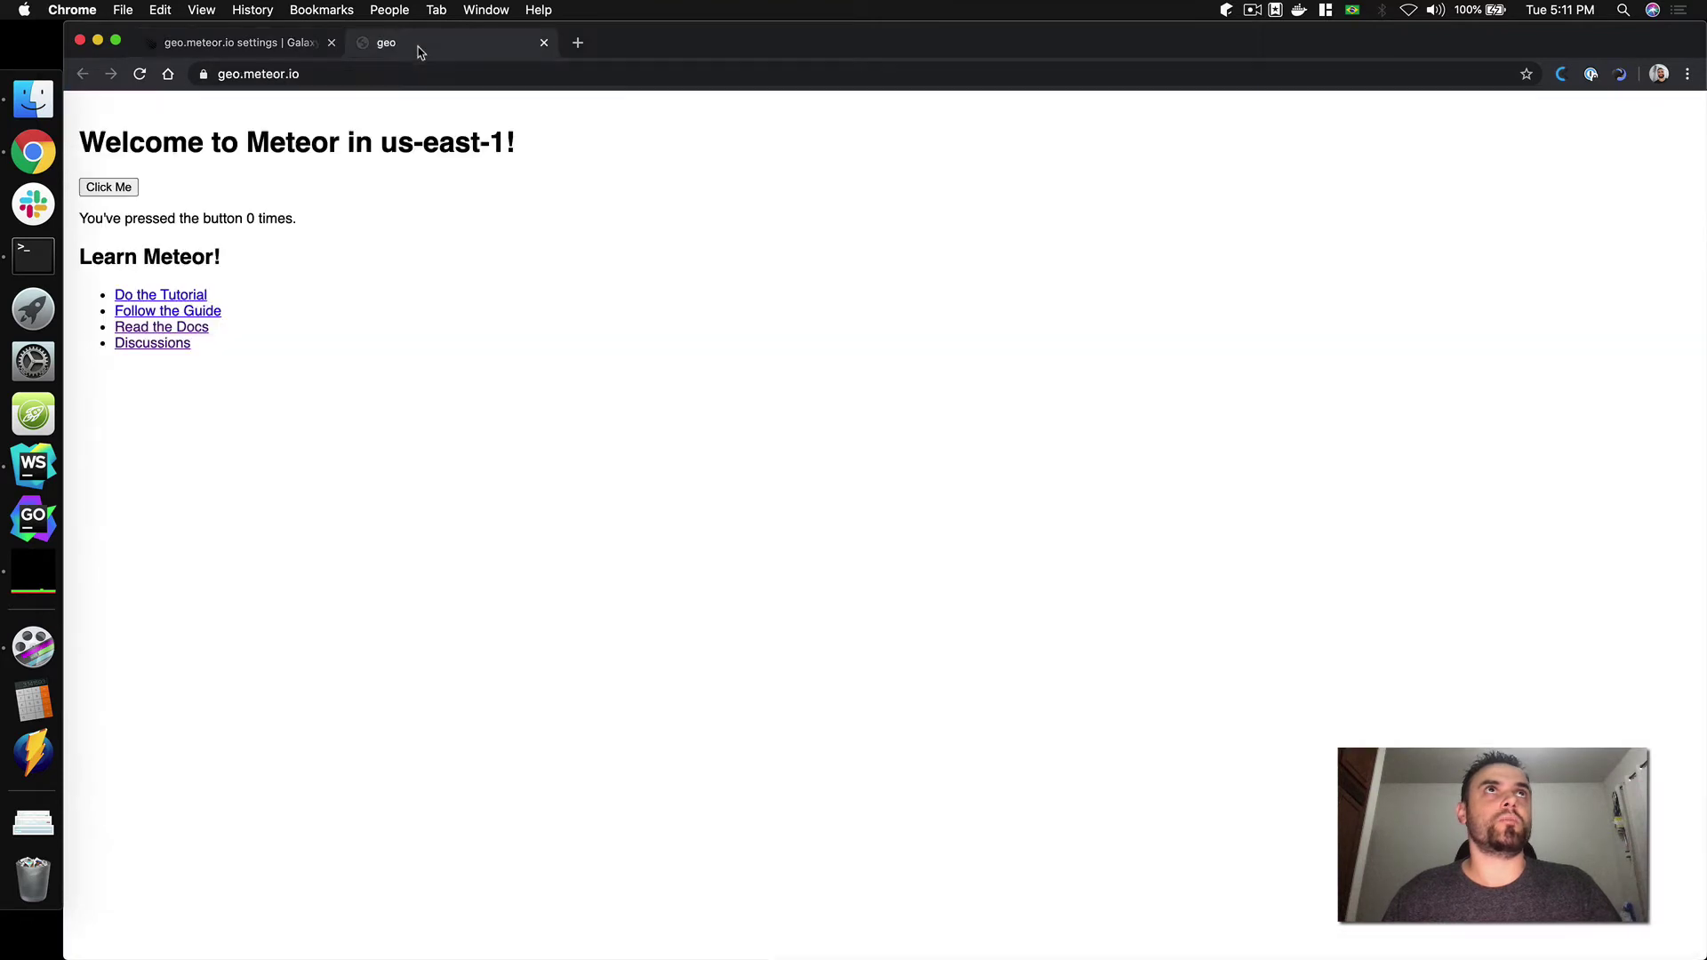
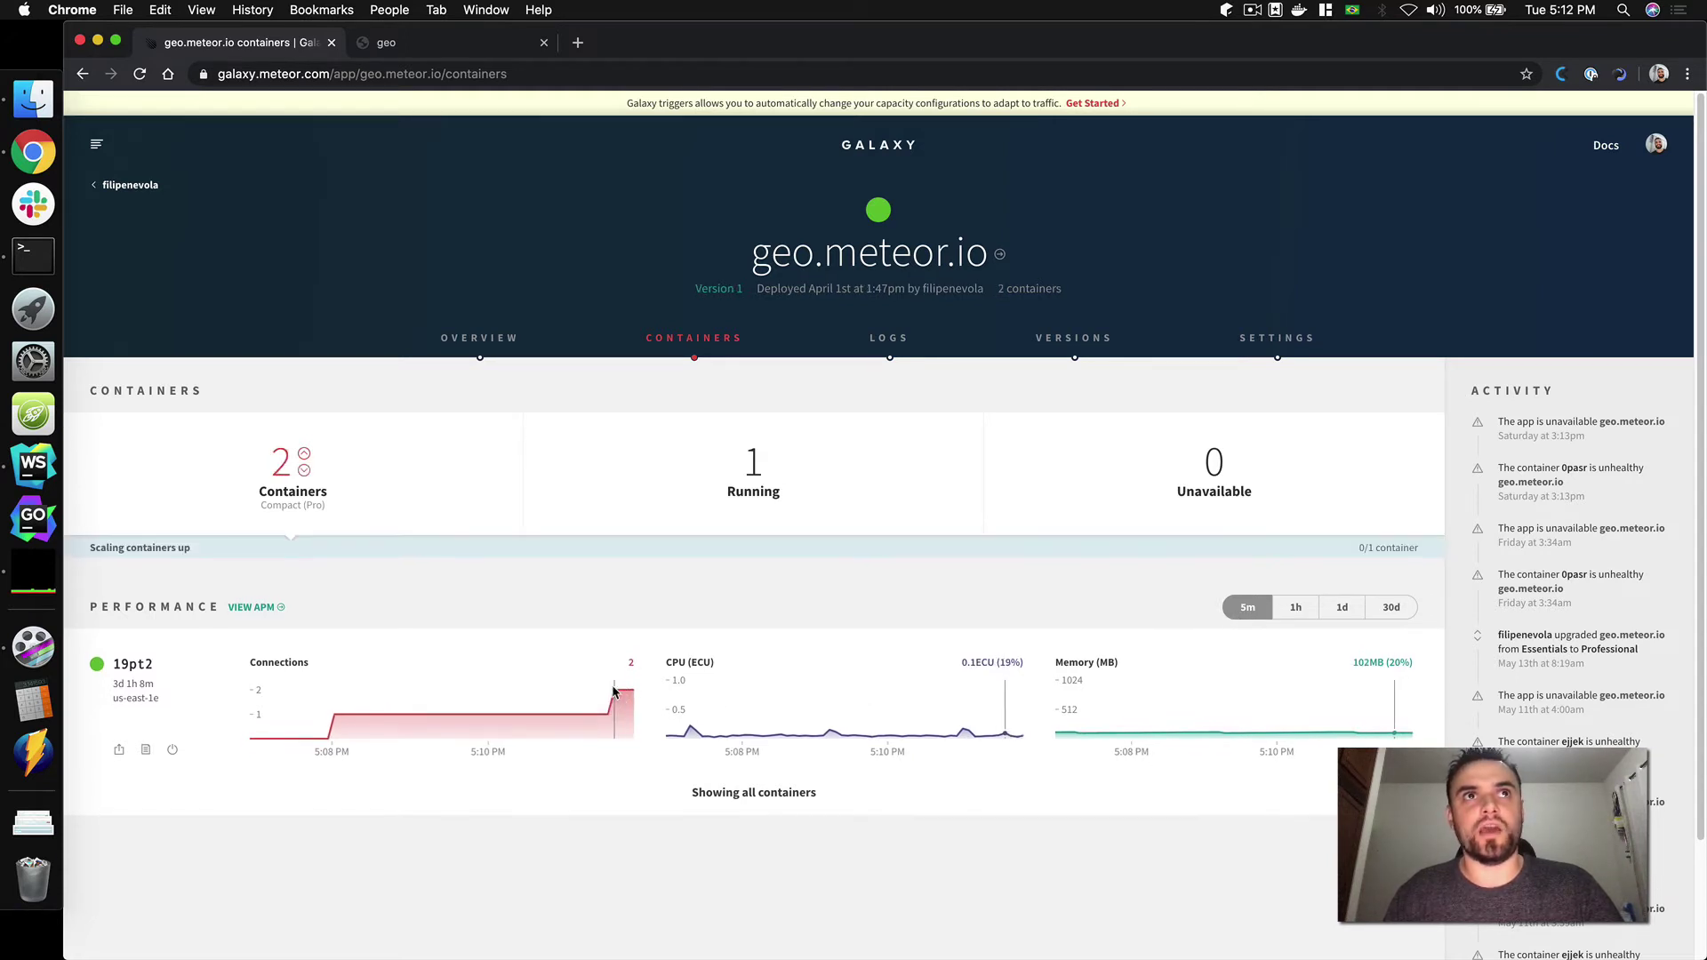
pyautogui.click(1294, 612)
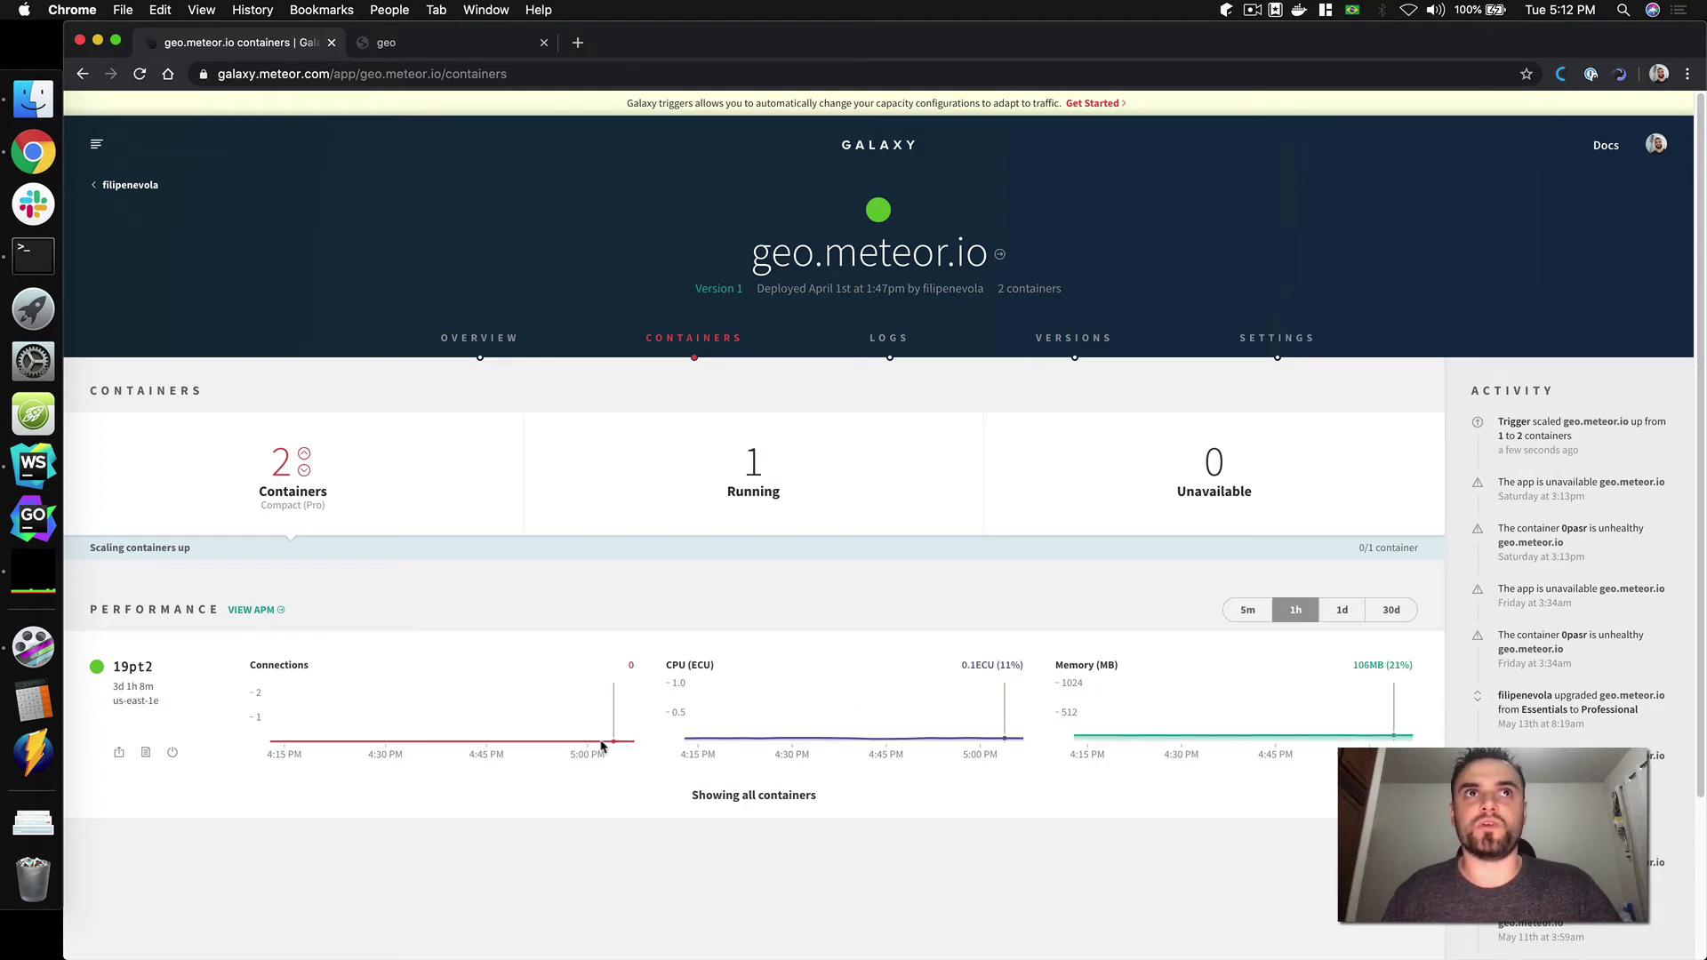
pyautogui.click(1233, 611)
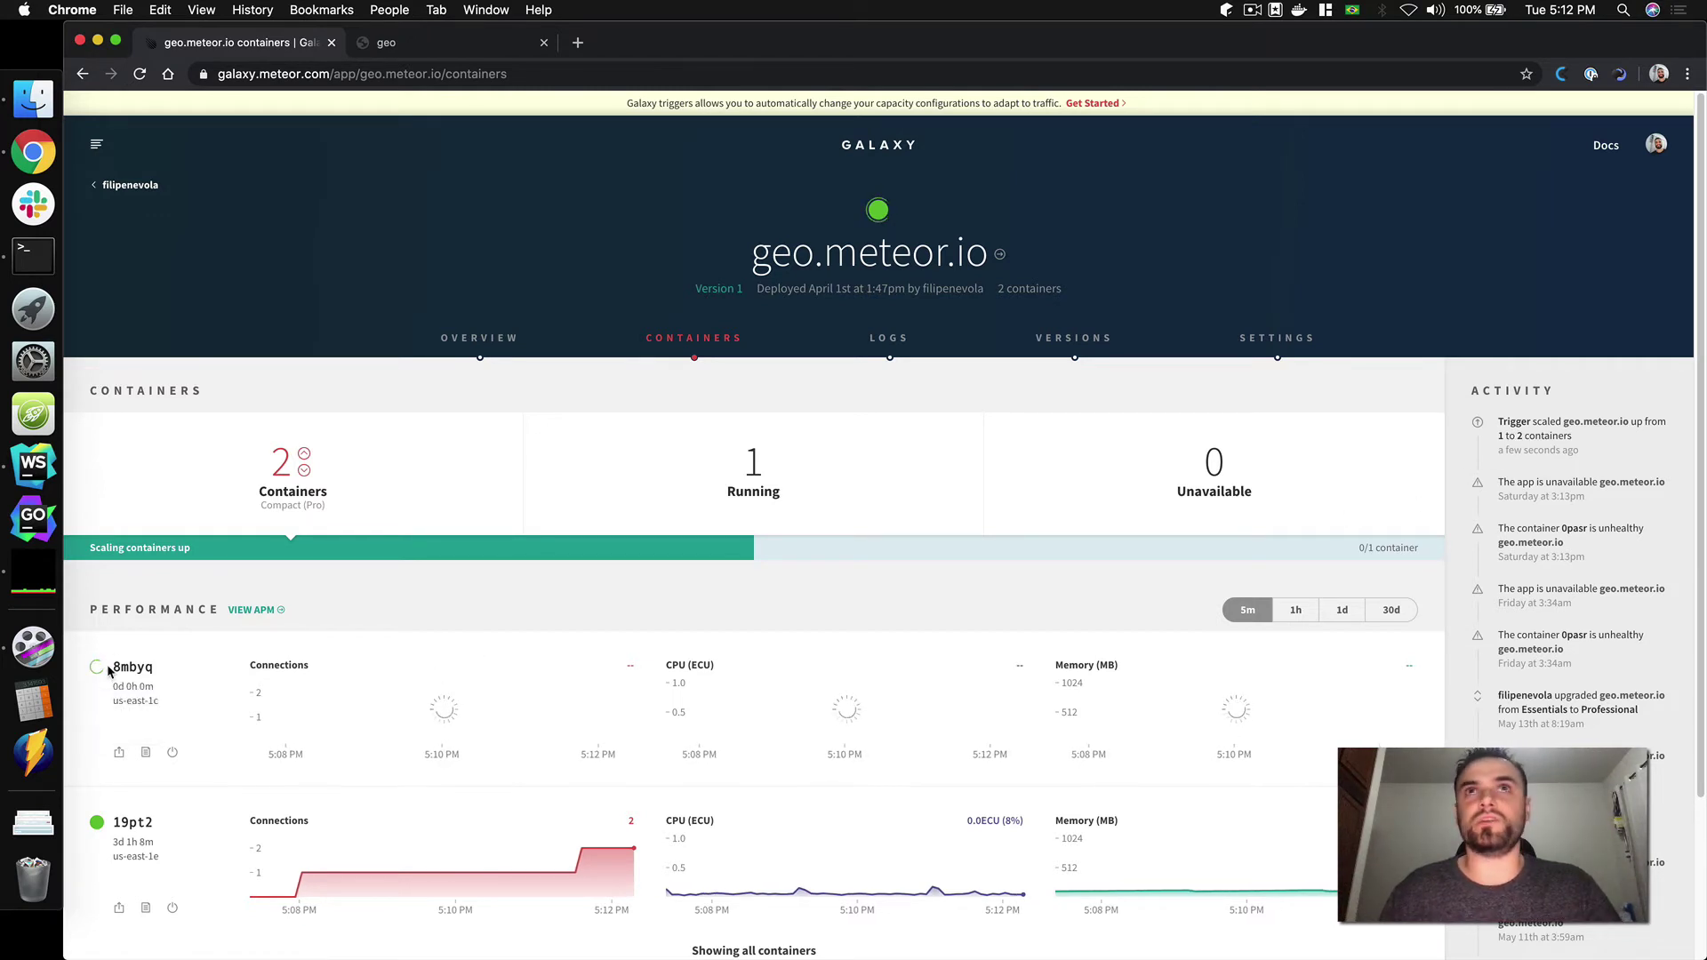
# Reopen the scale-up trigger in the app's settings and refresh its logs to check for new runs.
pyautogui.click(1235, 347)
pyautogui.scroll(-5, 841, 525)
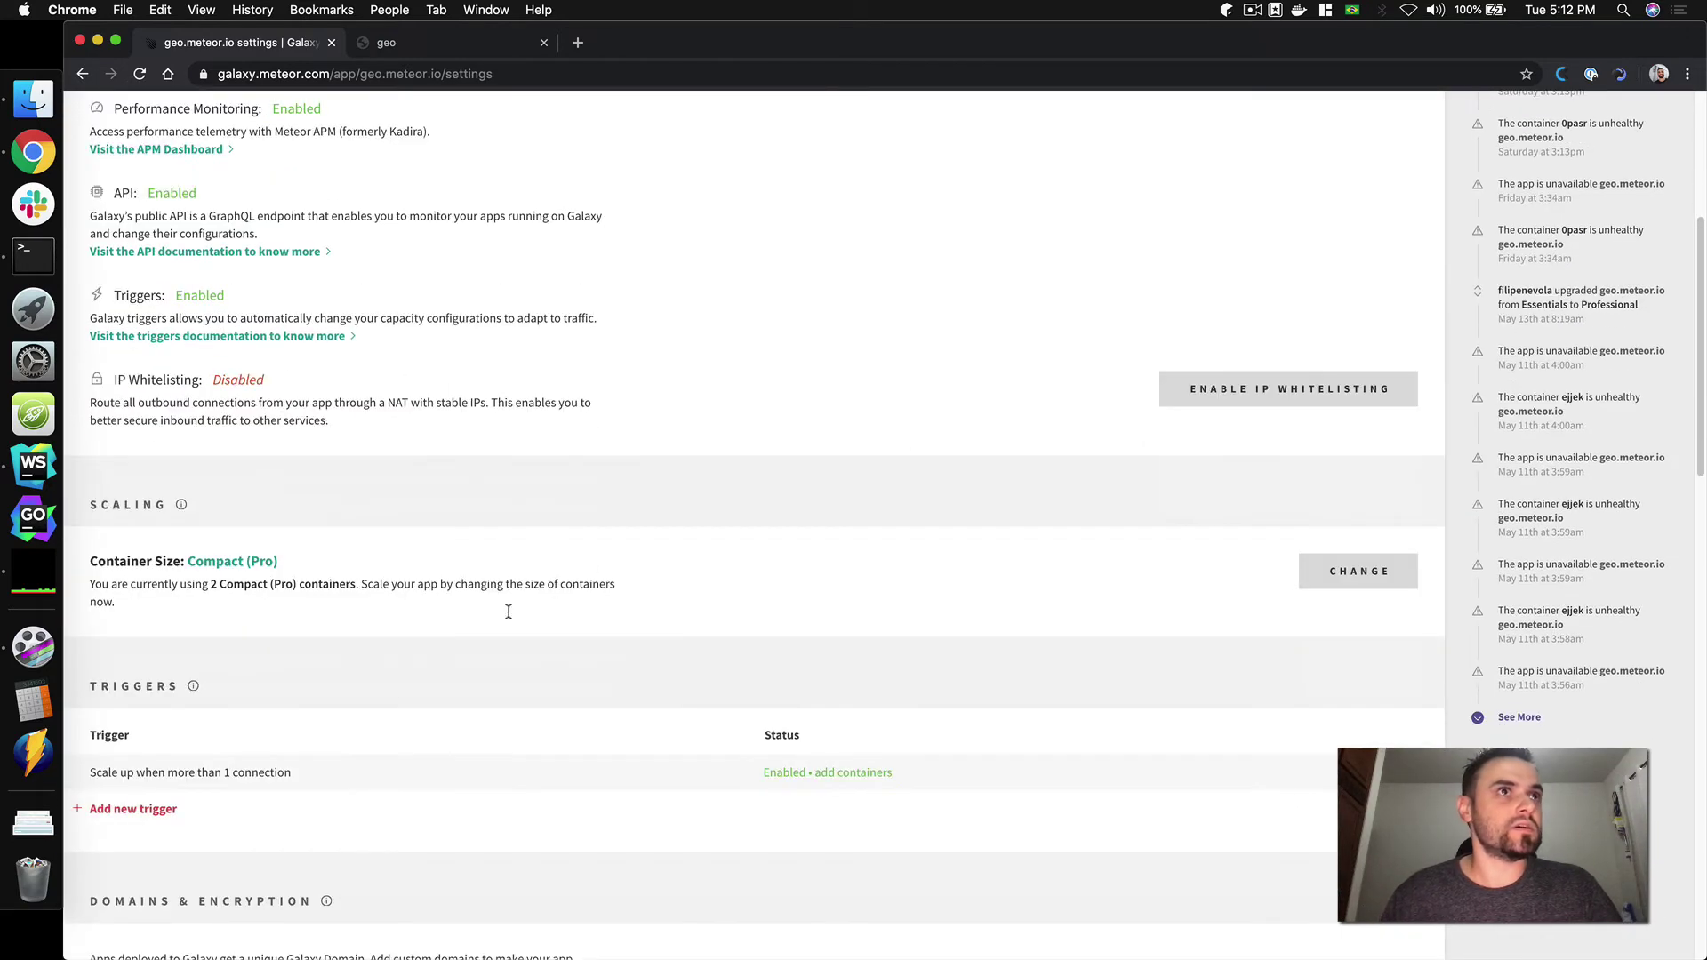
pyautogui.click(349, 755)
pyautogui.scroll(-7, 349, 755)
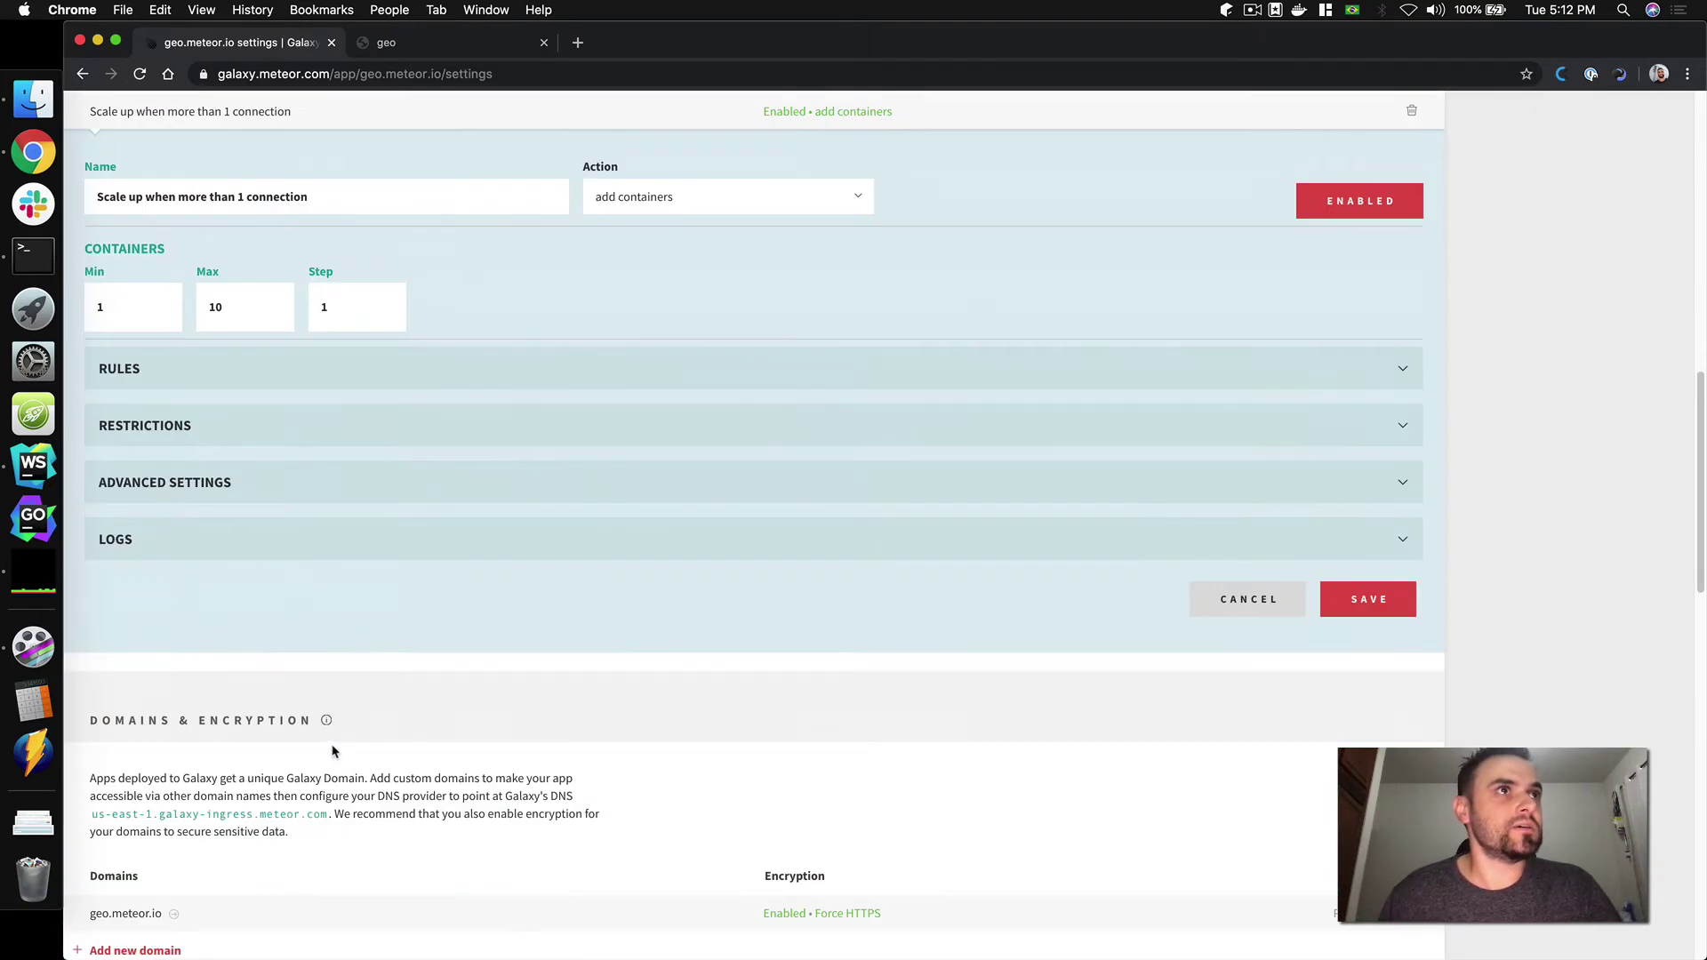
pyautogui.click(147, 556)
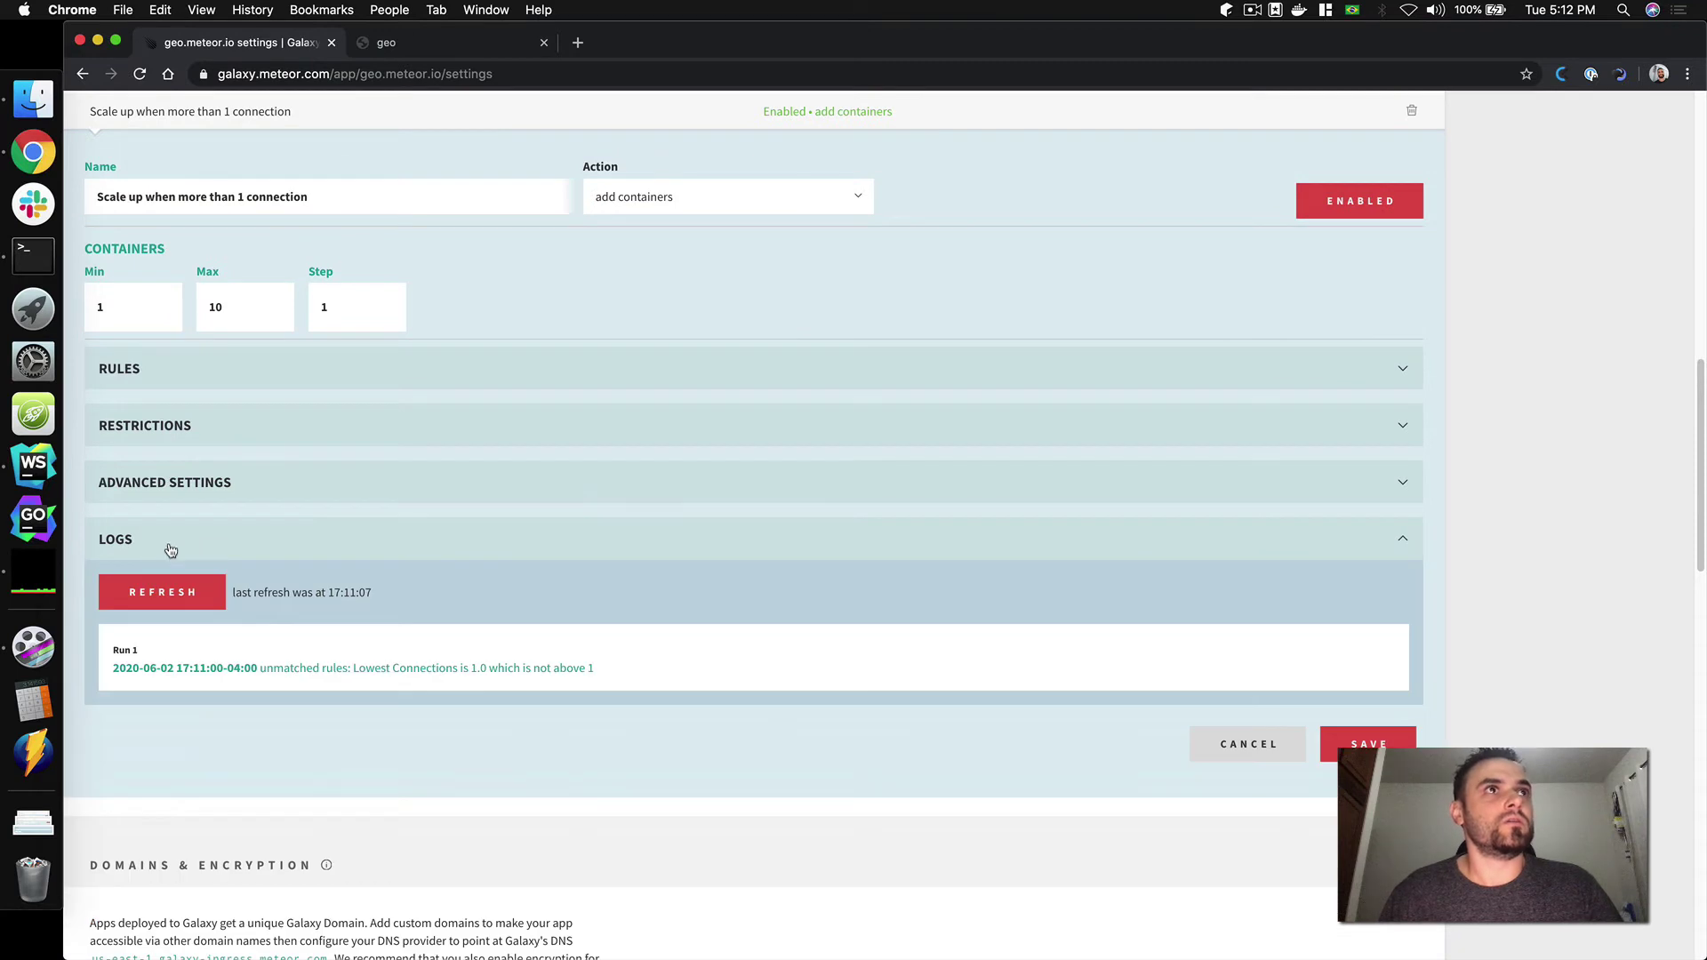
pyautogui.click(207, 591)
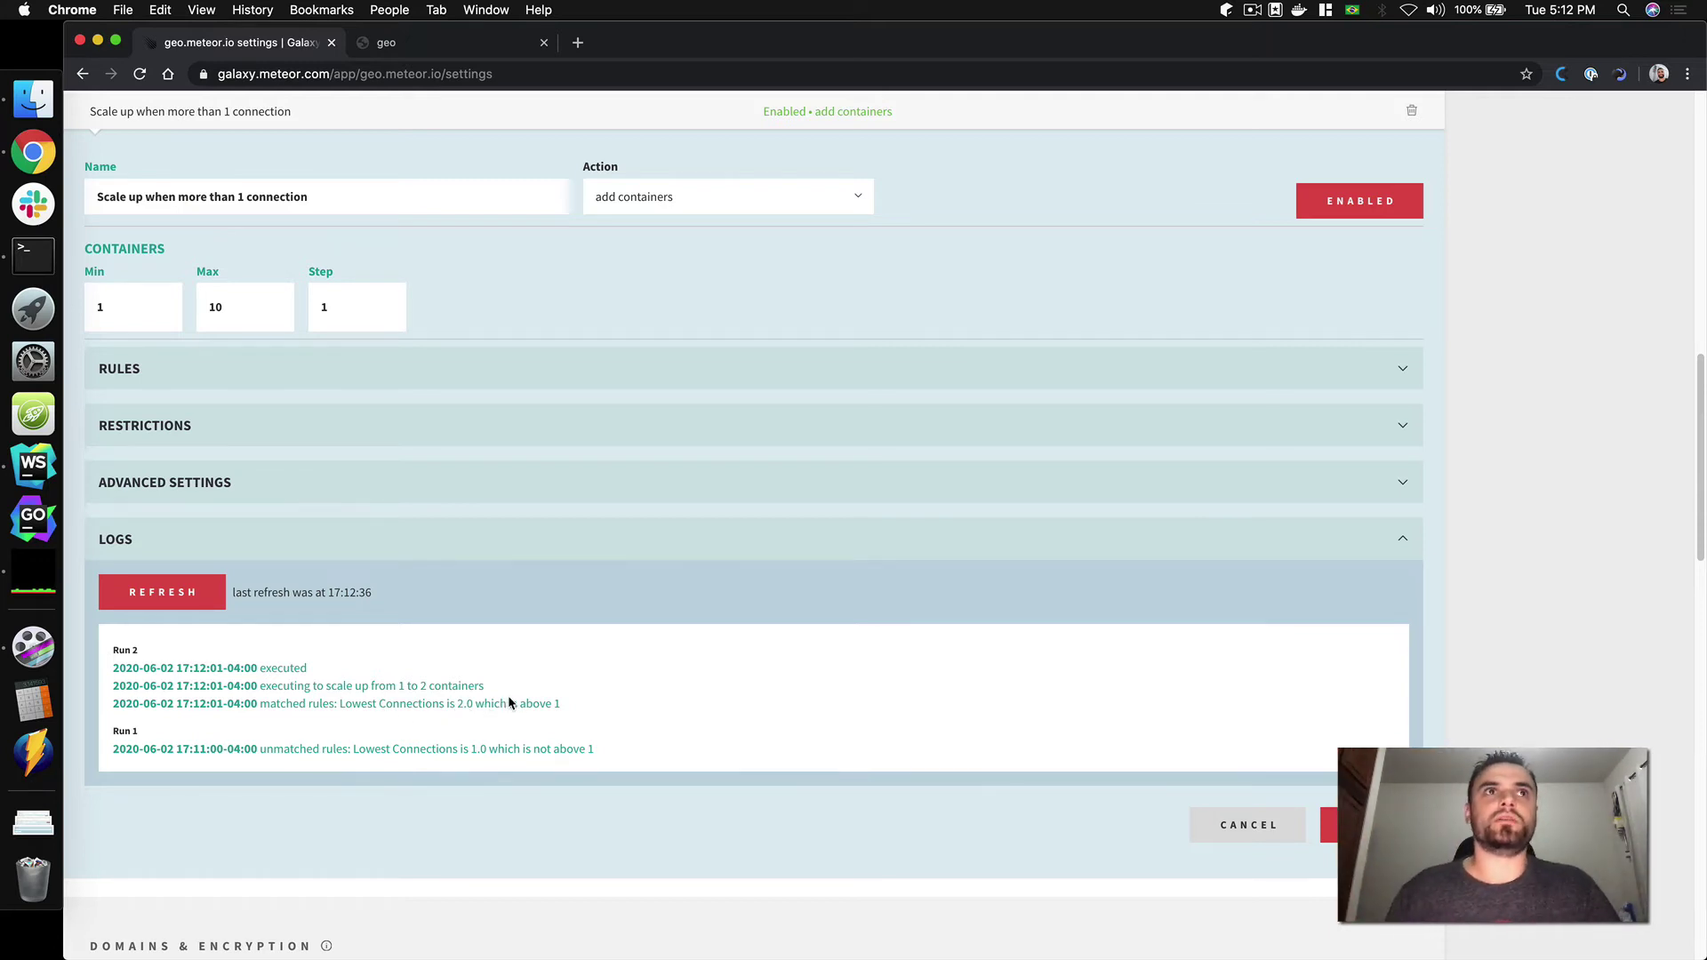
# Review the scale-up trigger's connection rule, the app's activity feed and the trigger's logged runs.
pyautogui.click(325, 374)
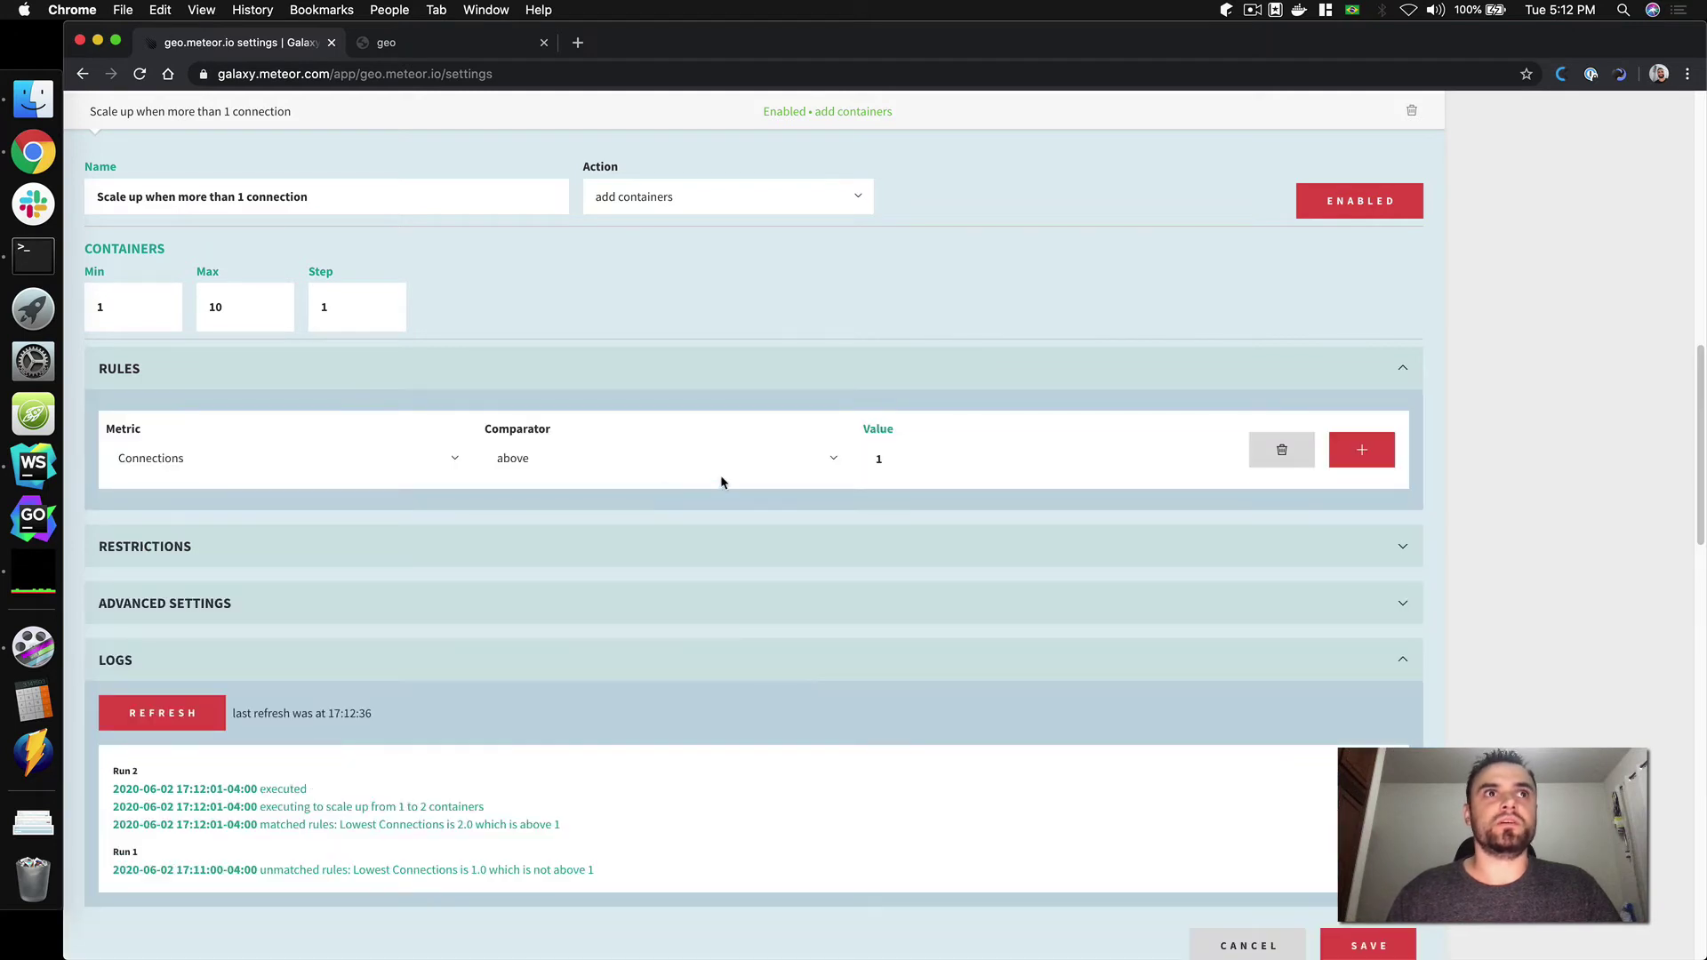
pyautogui.scroll(2, 738, 474)
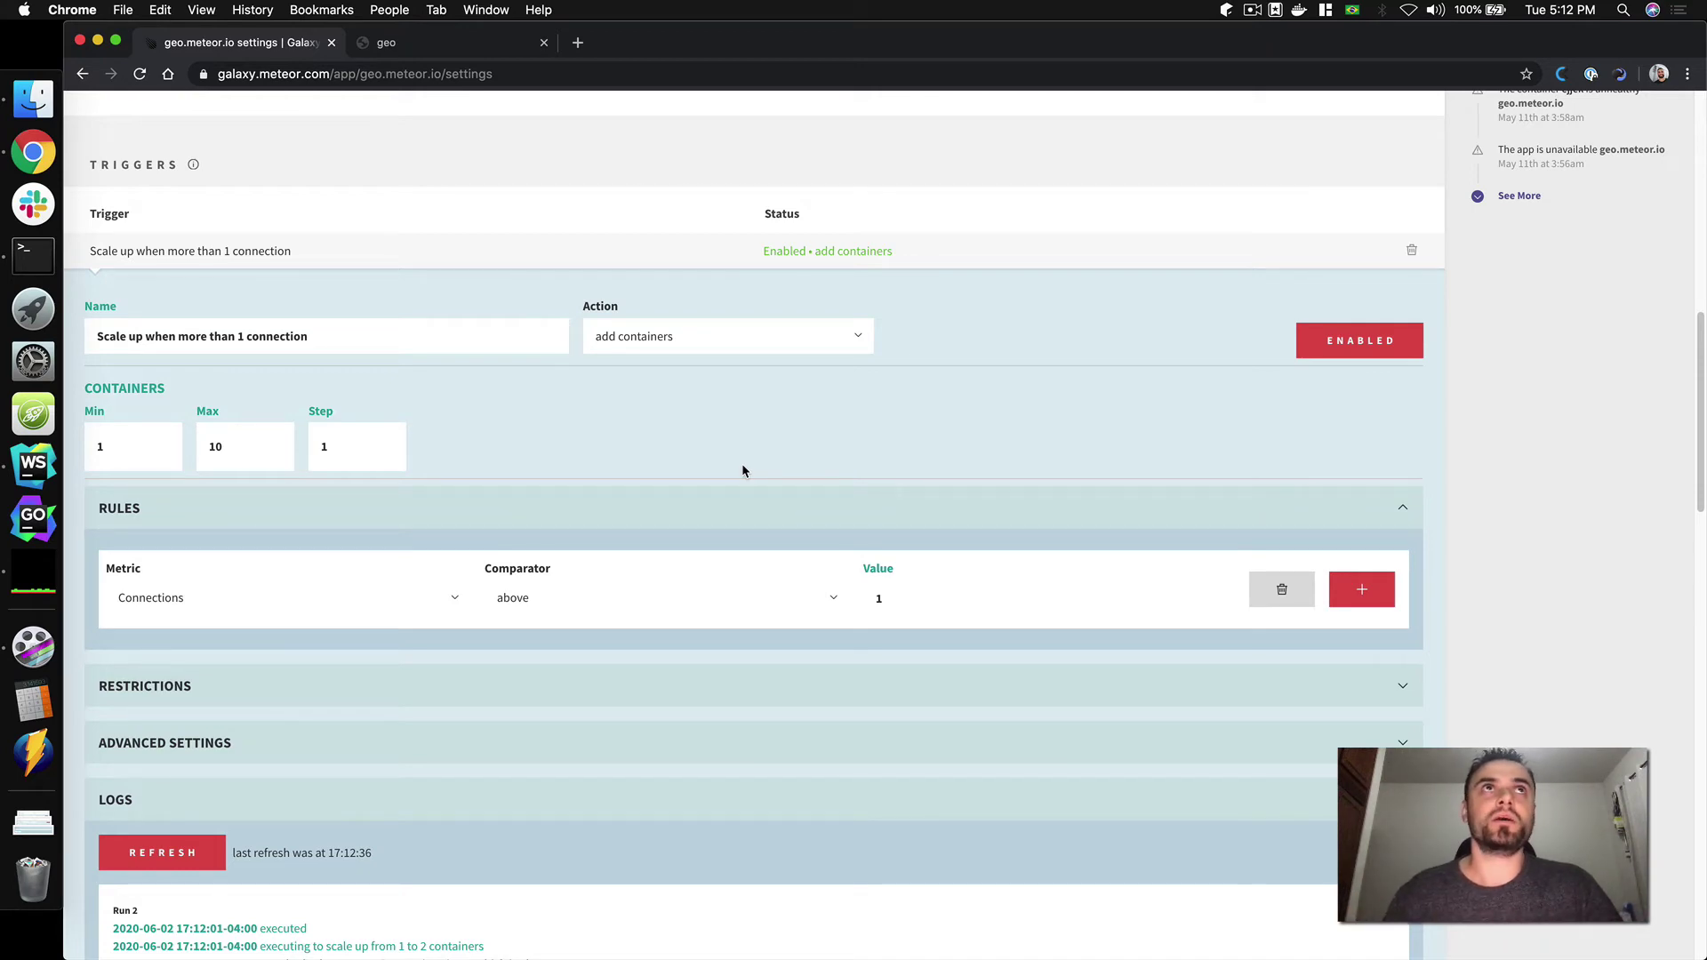
pyautogui.scroll(10, 743, 469)
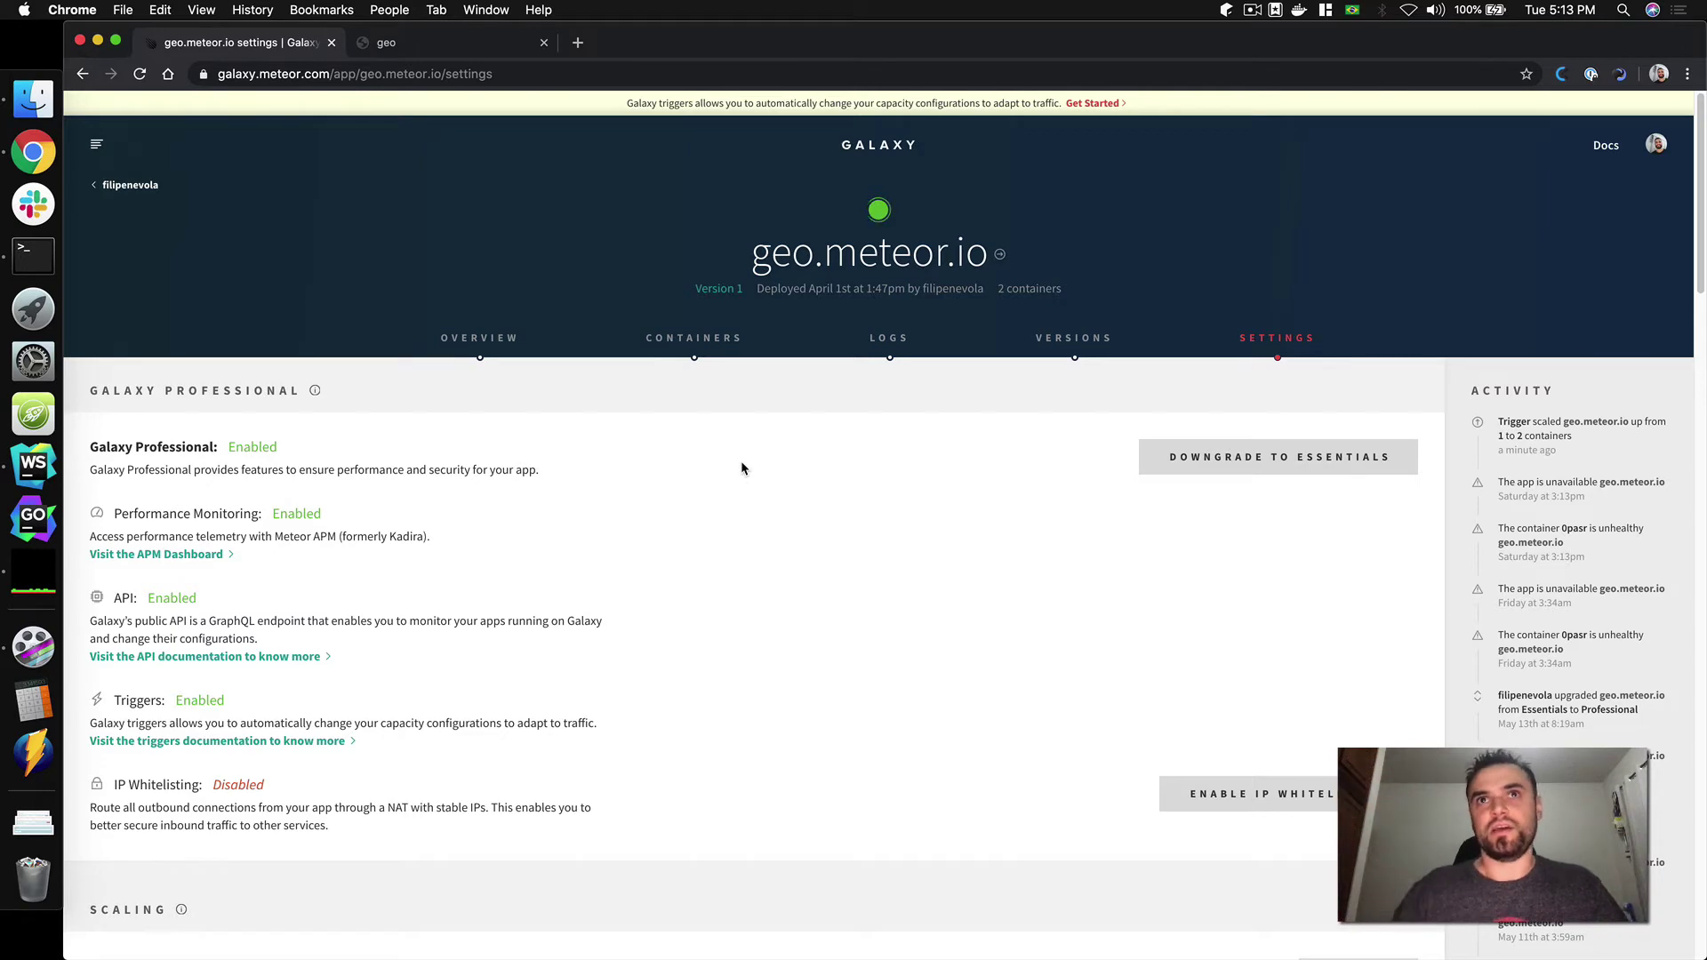
pyautogui.scroll(-10, 741, 467)
pyautogui.scroll(-6, 739, 469)
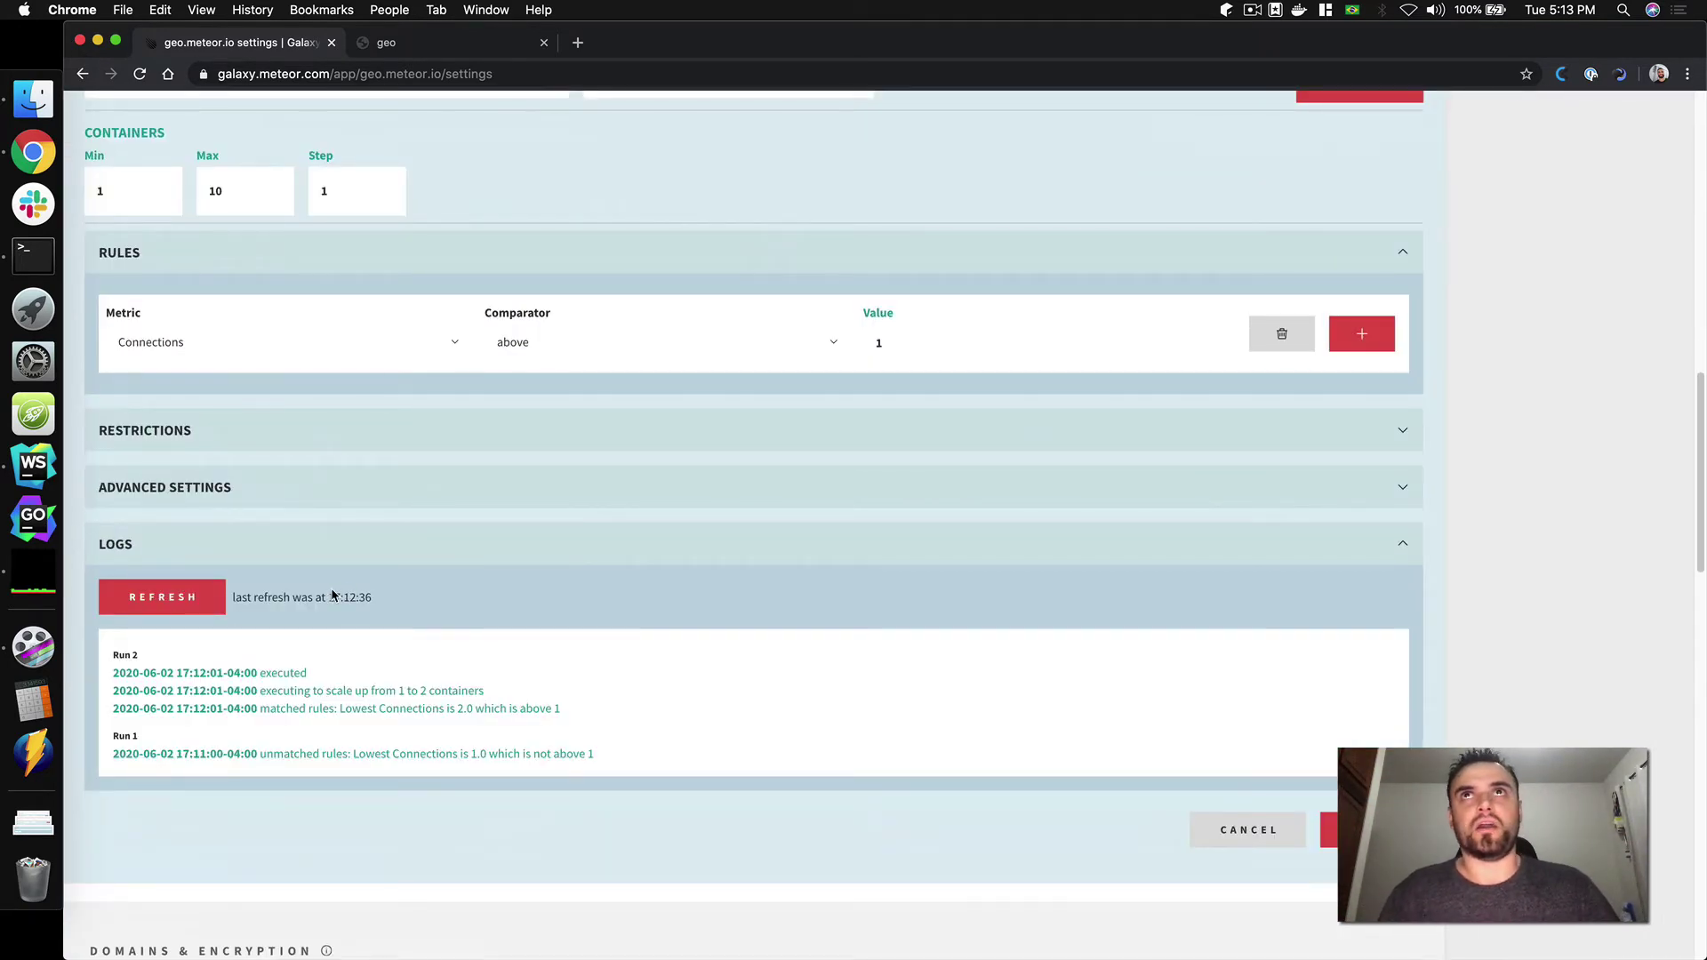
pyautogui.scroll(1, 336, 594)
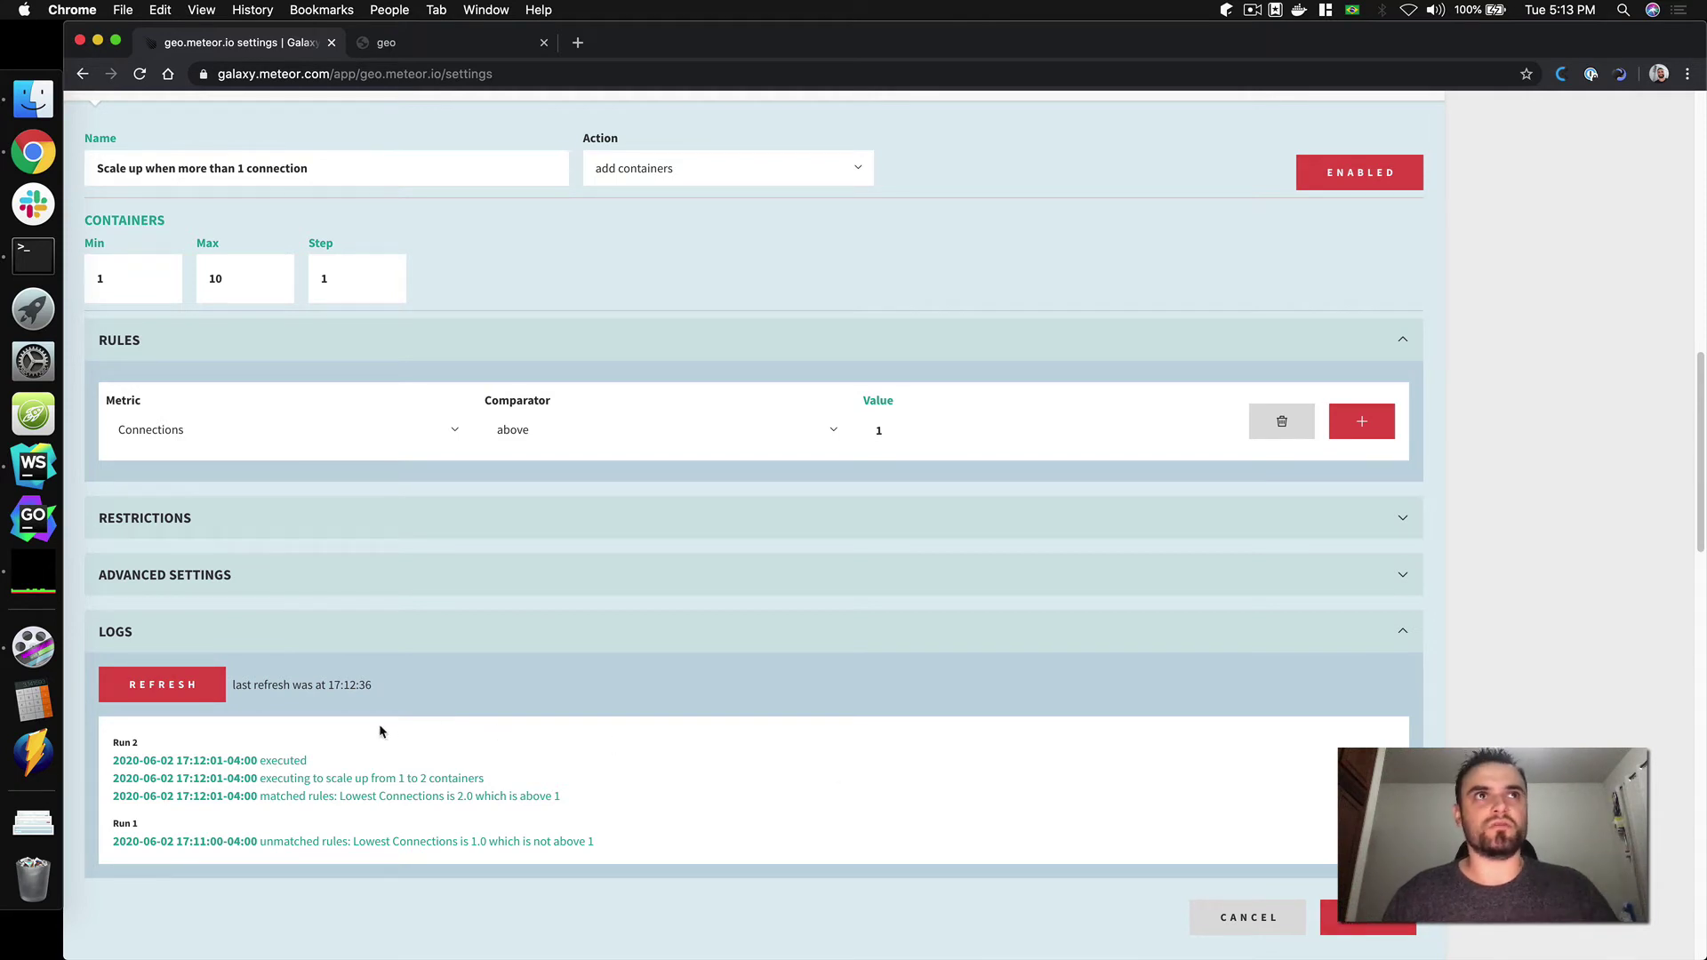
# Try a seconds interval of 300 in the scale-up trigger's advanced settings and undo the change.
pyautogui.click(265, 590)
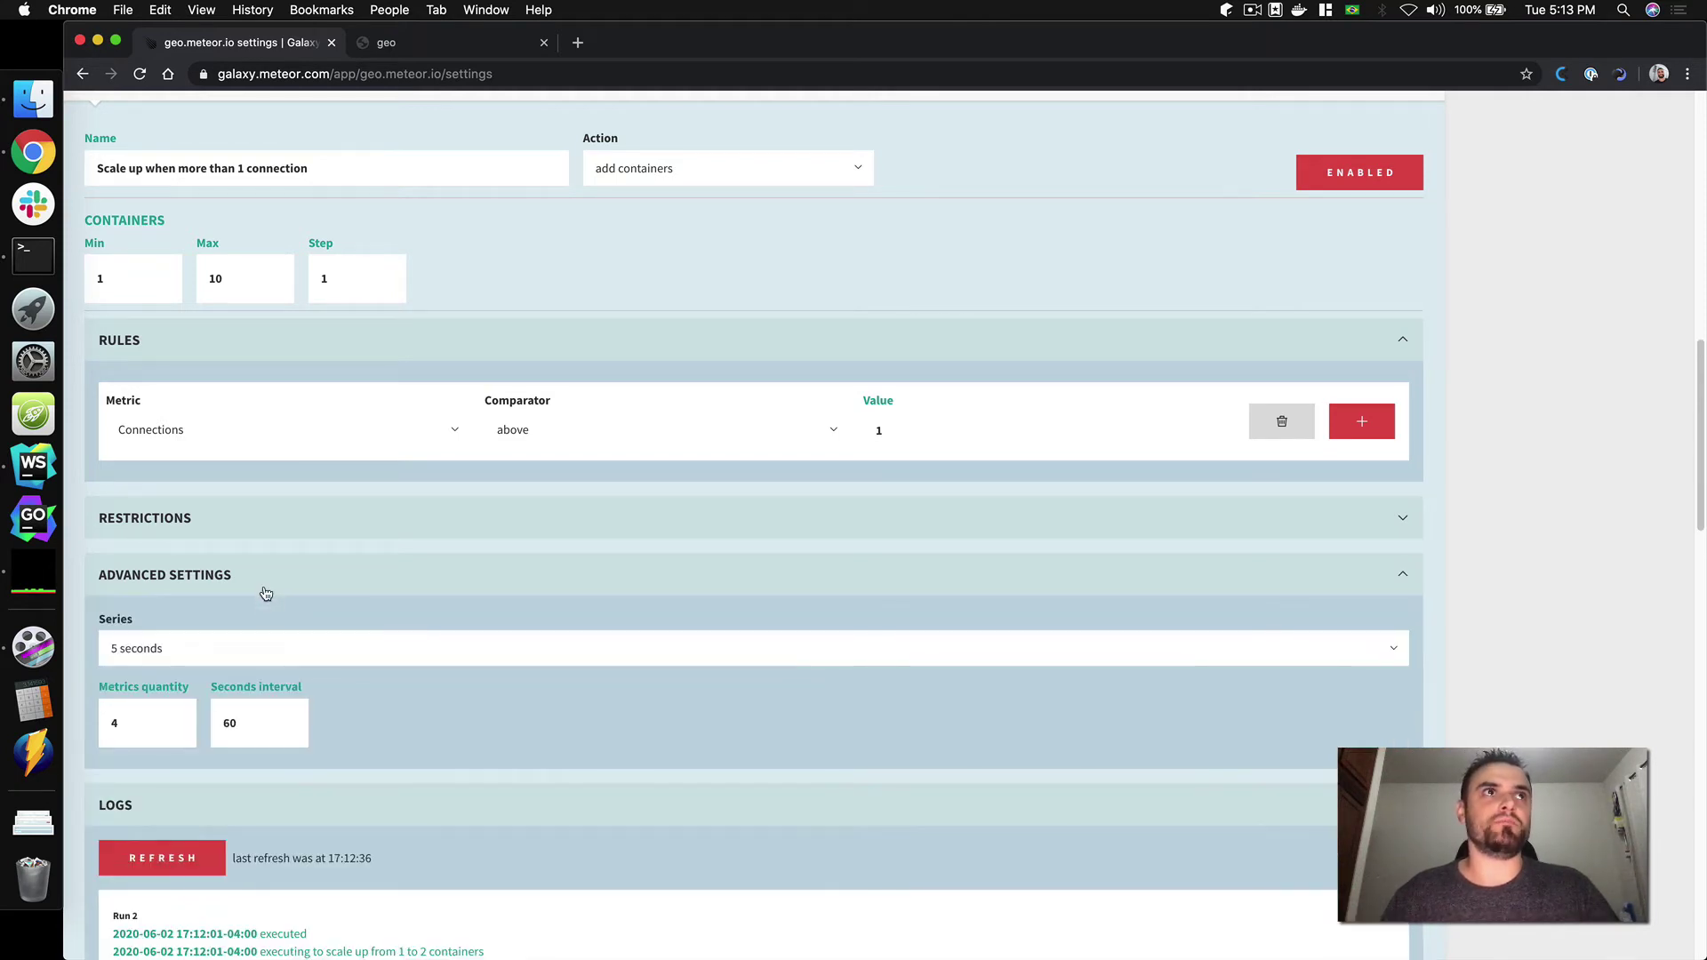
pyautogui.doubleClick(247, 722)
pyautogui.write('300')
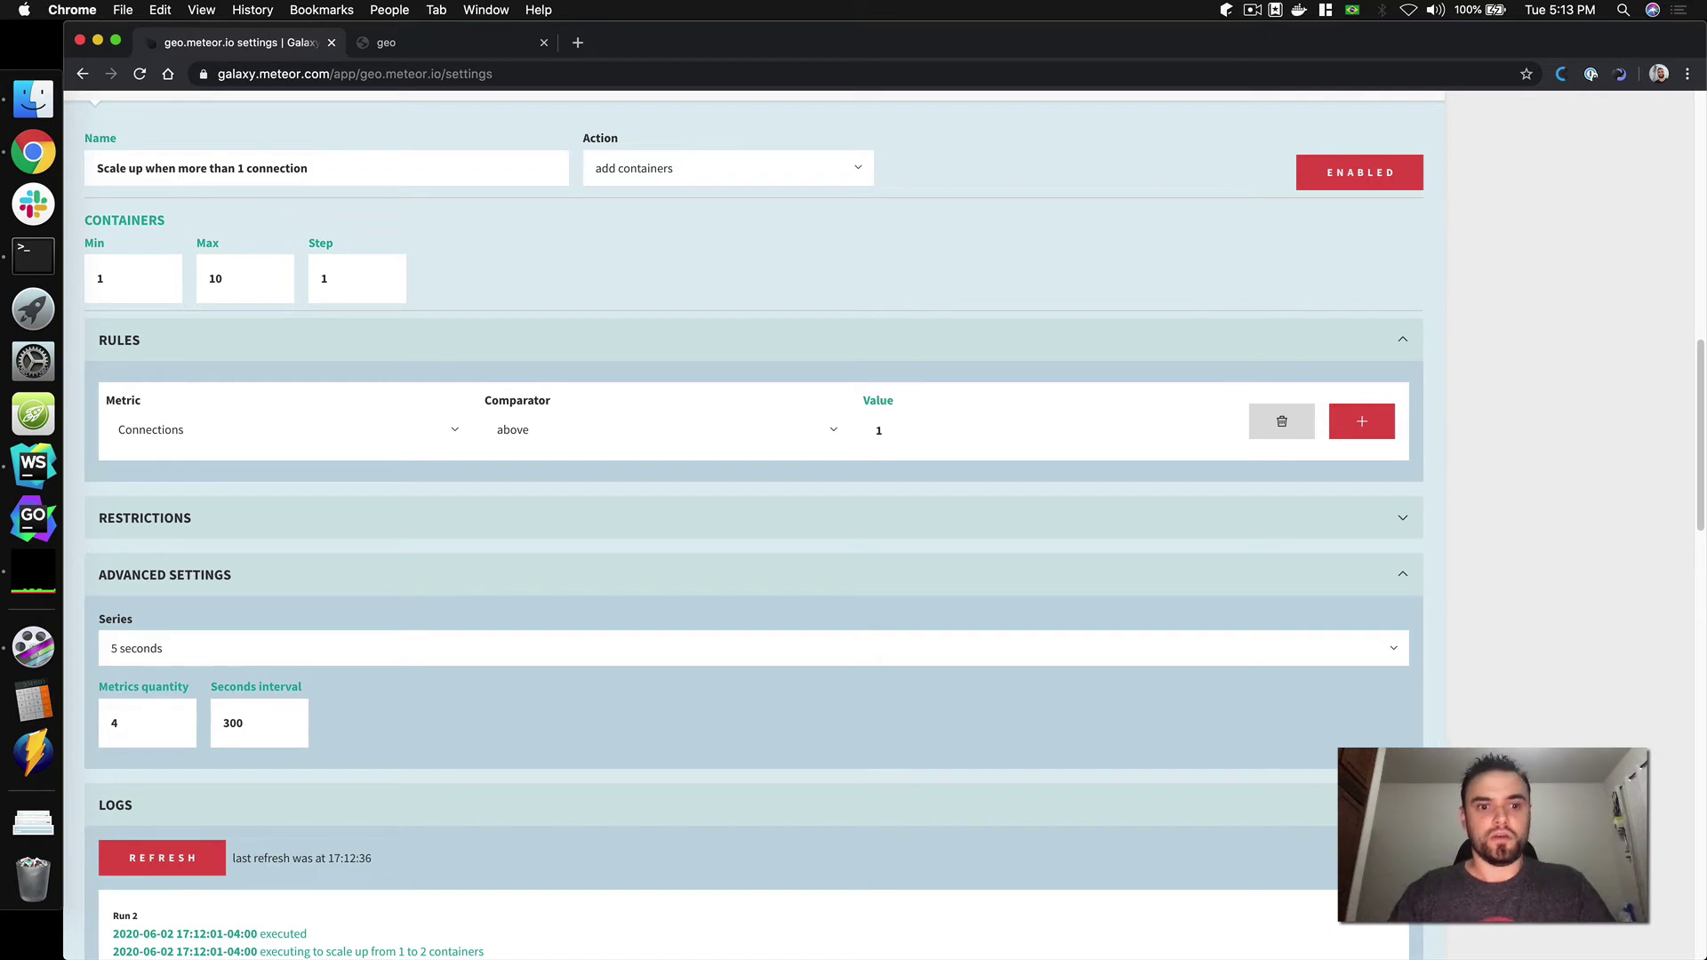
pyautogui.press('BackSpace')
pyautogui.press('super+z')
pyautogui.press('super+z')
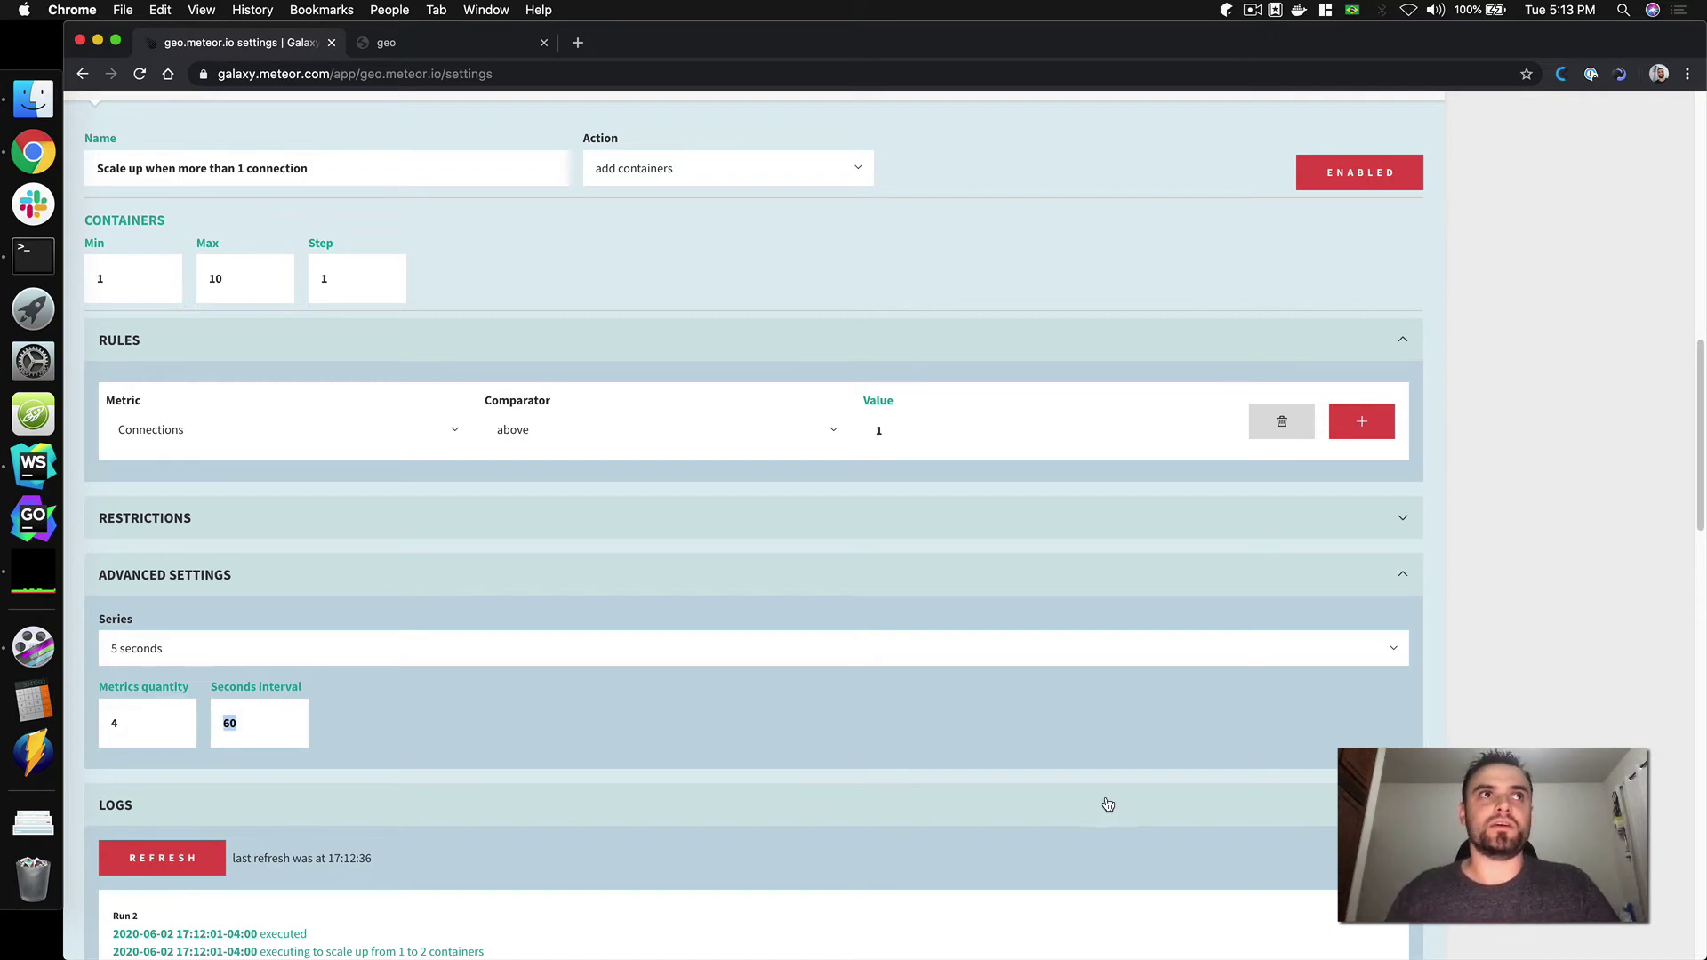
# Refresh the scale-up trigger's logs again and check its recent runs.
pyautogui.scroll(-5, 1286, 809)
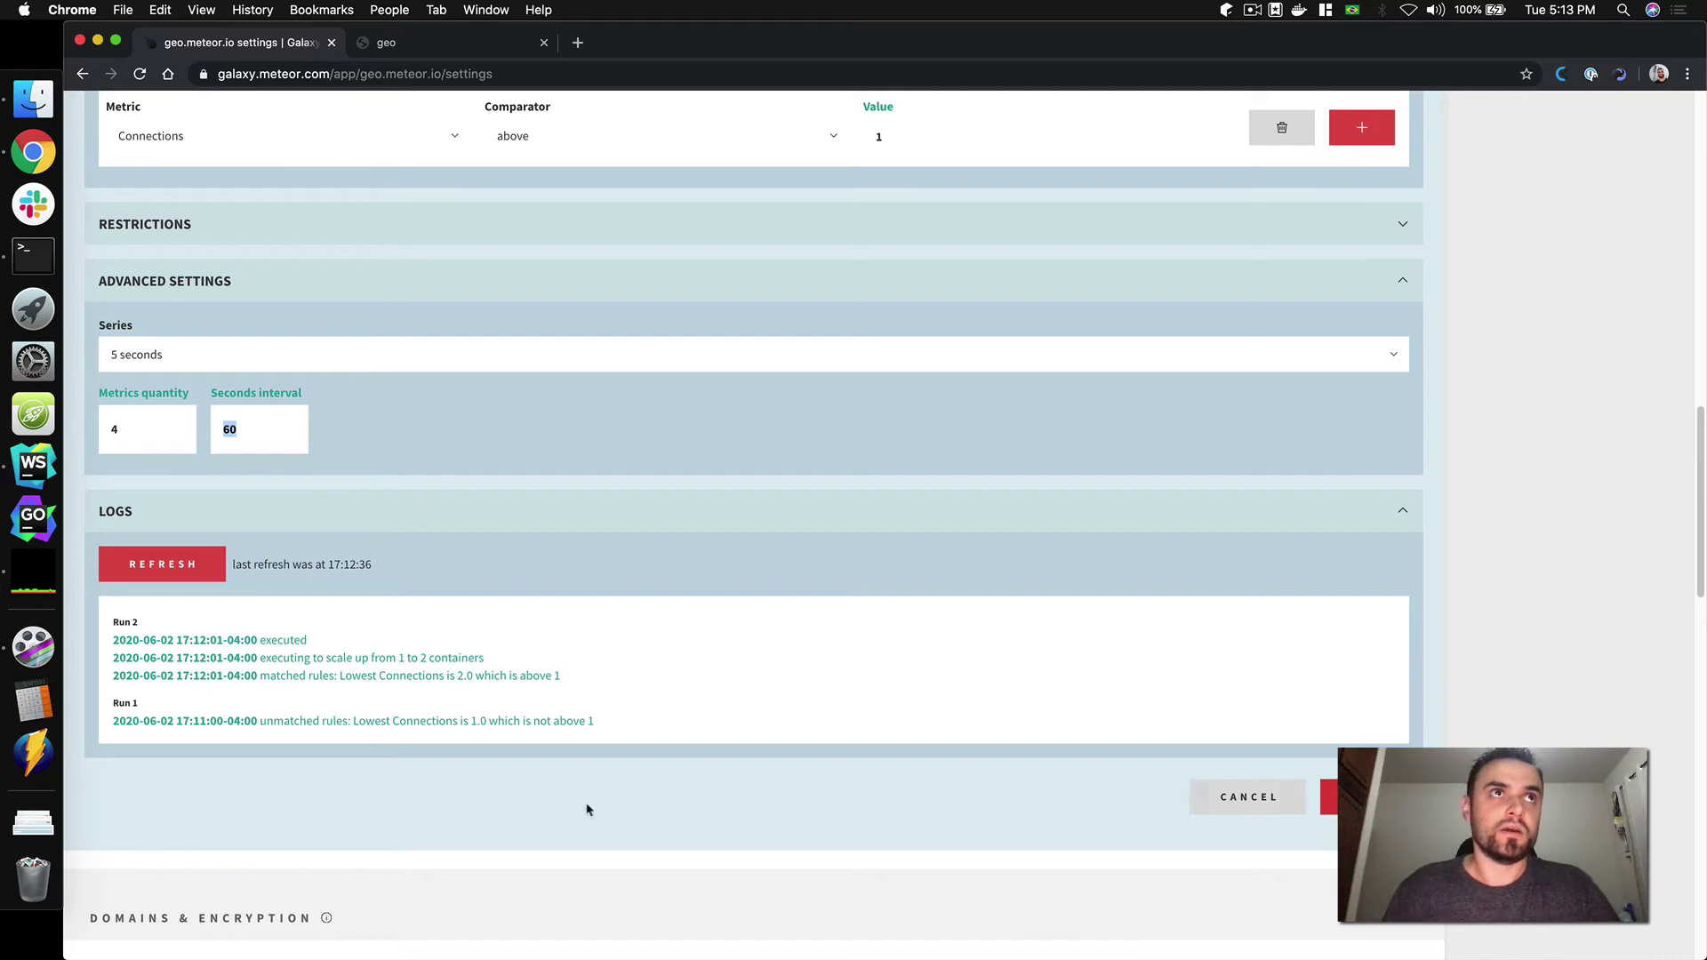
pyautogui.click(203, 560)
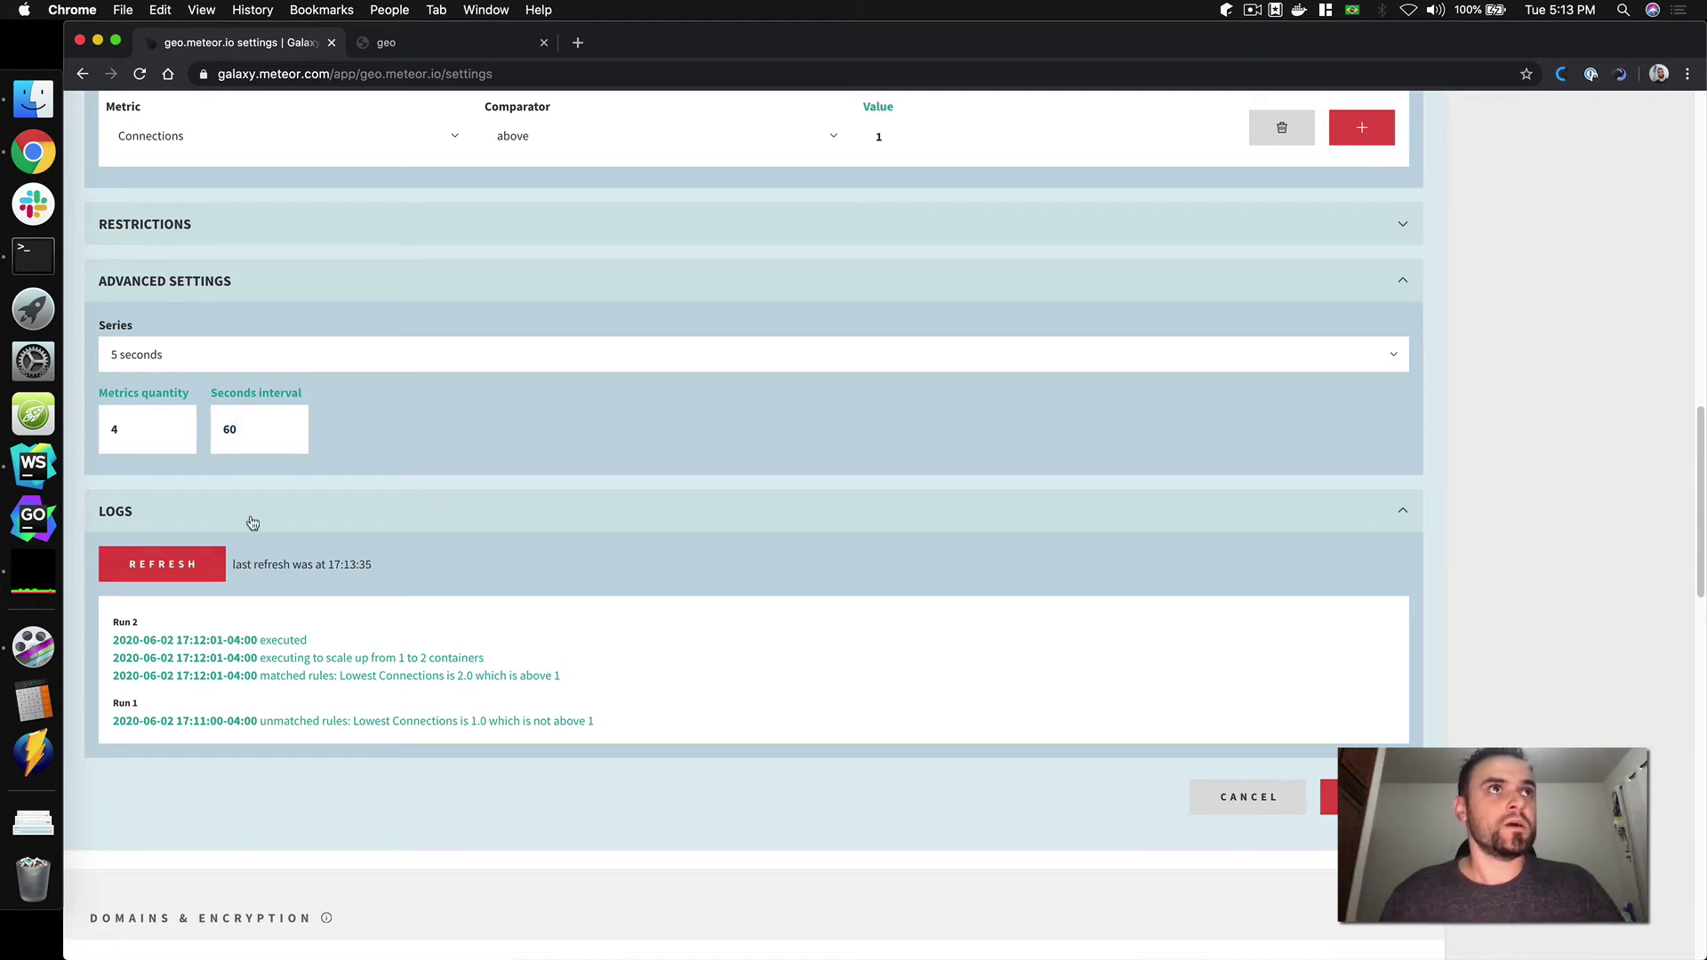
# Set the scale-up trigger's Connections rule value to 2 and save the trigger.
pyautogui.scroll(8, 275, 575)
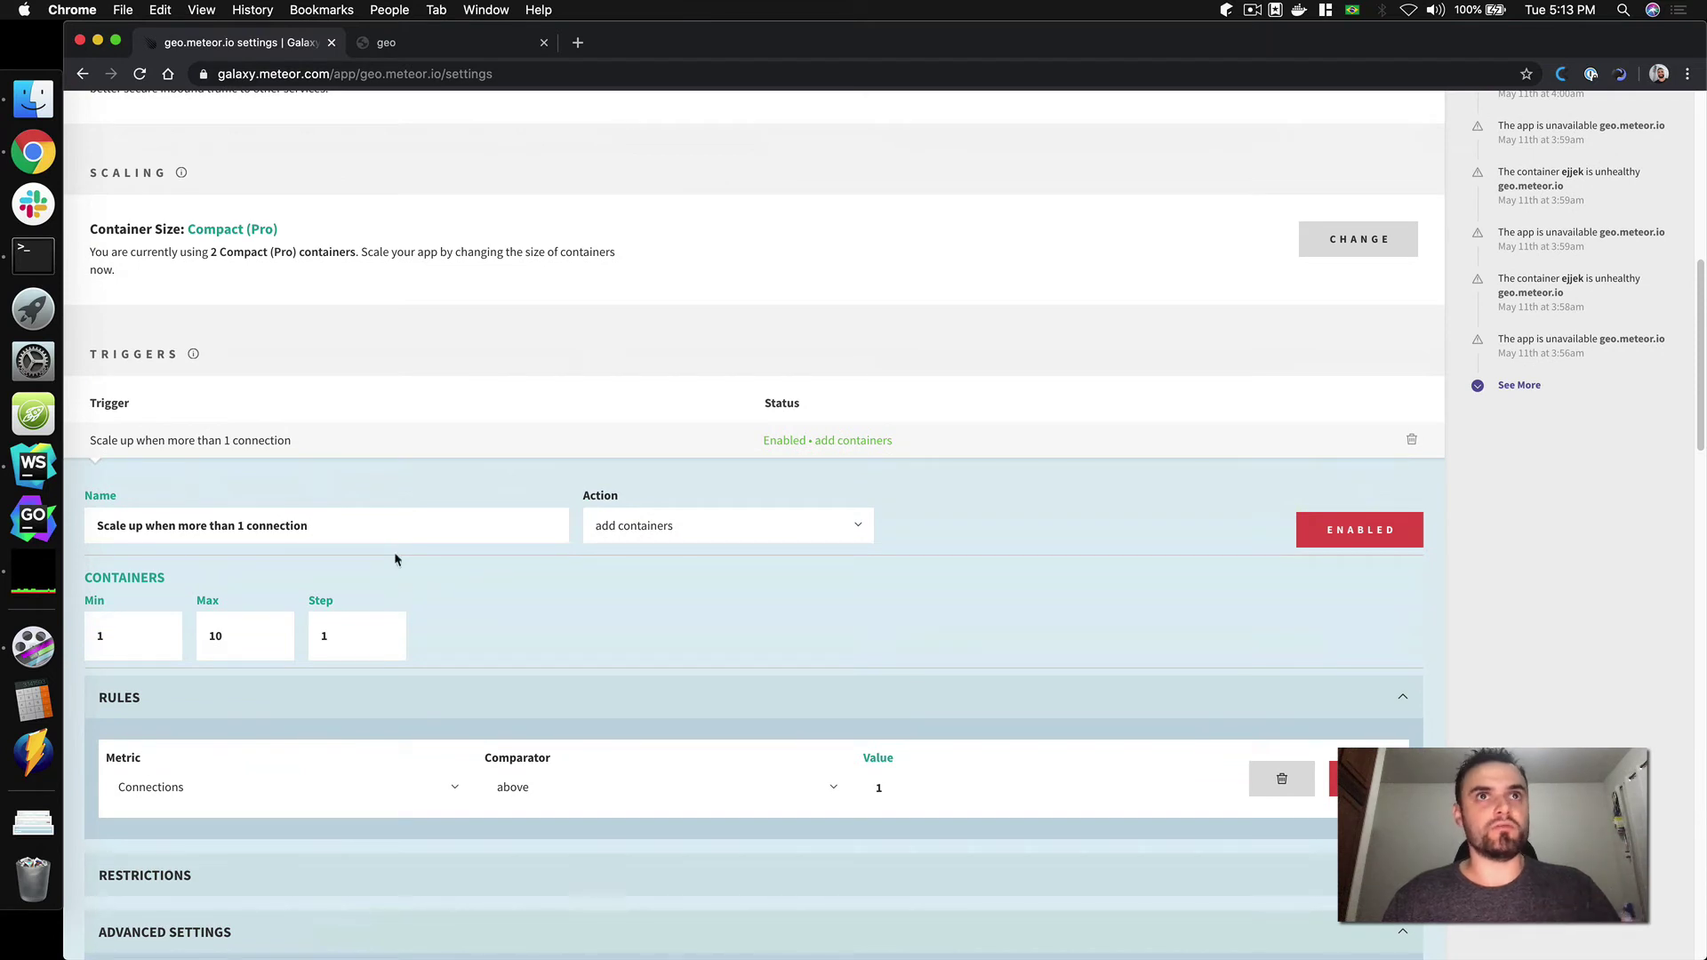
pyautogui.click(890, 784)
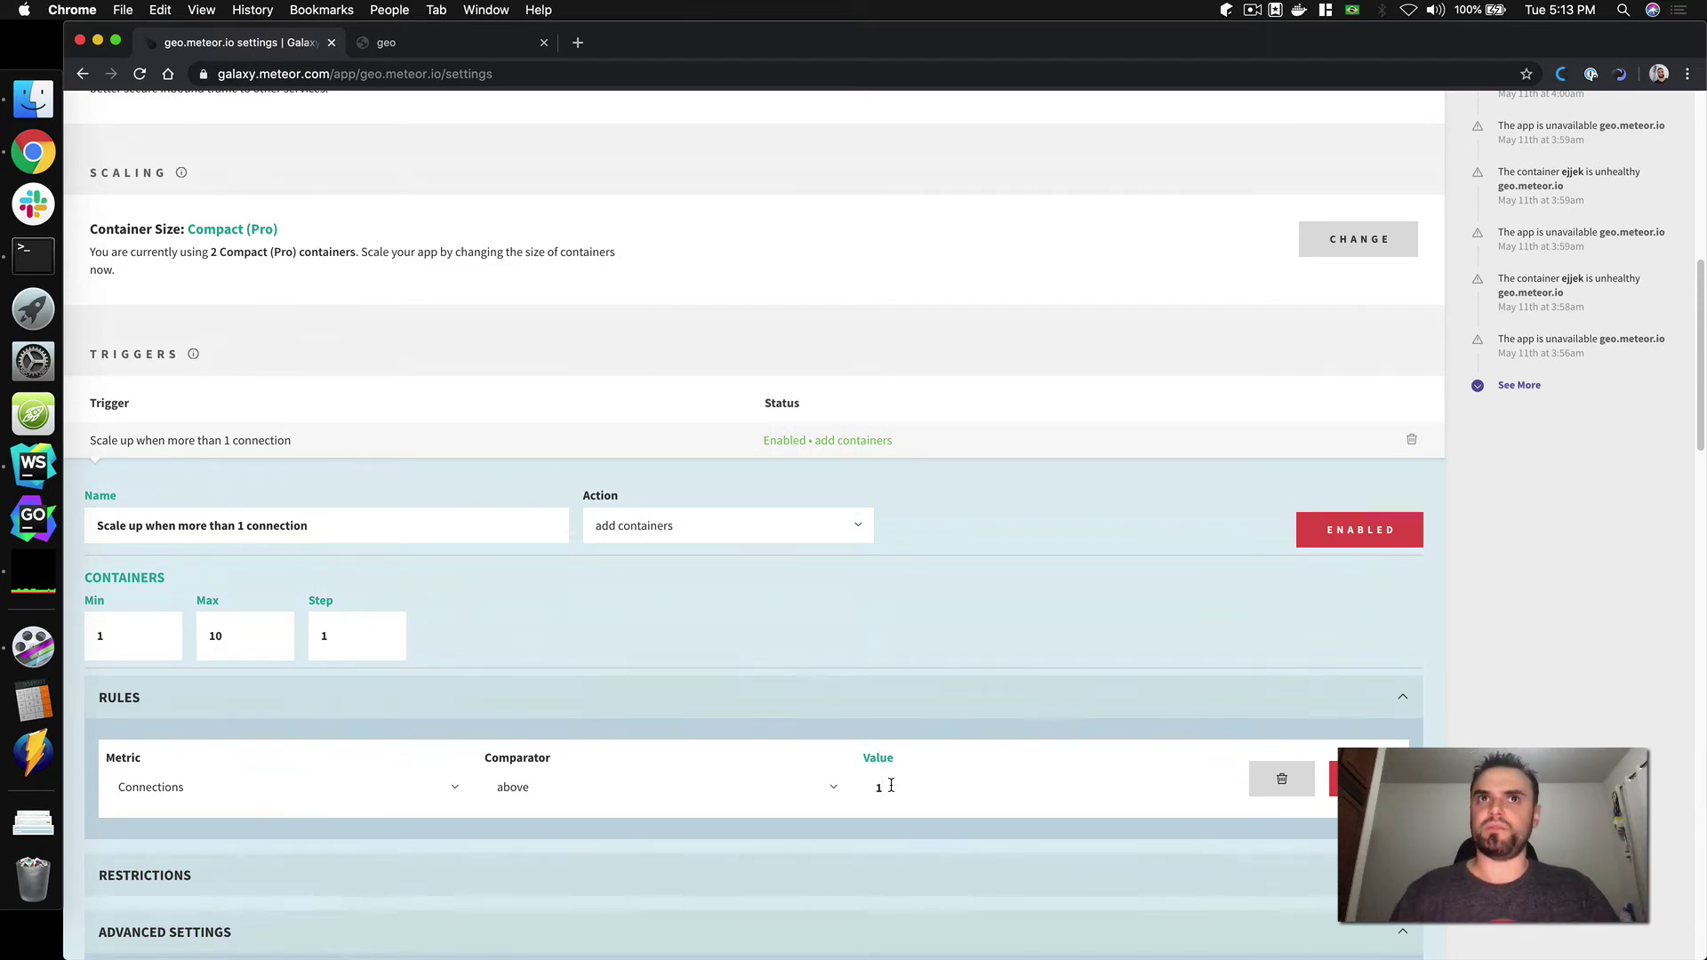
pyautogui.scroll(-6, 893, 731)
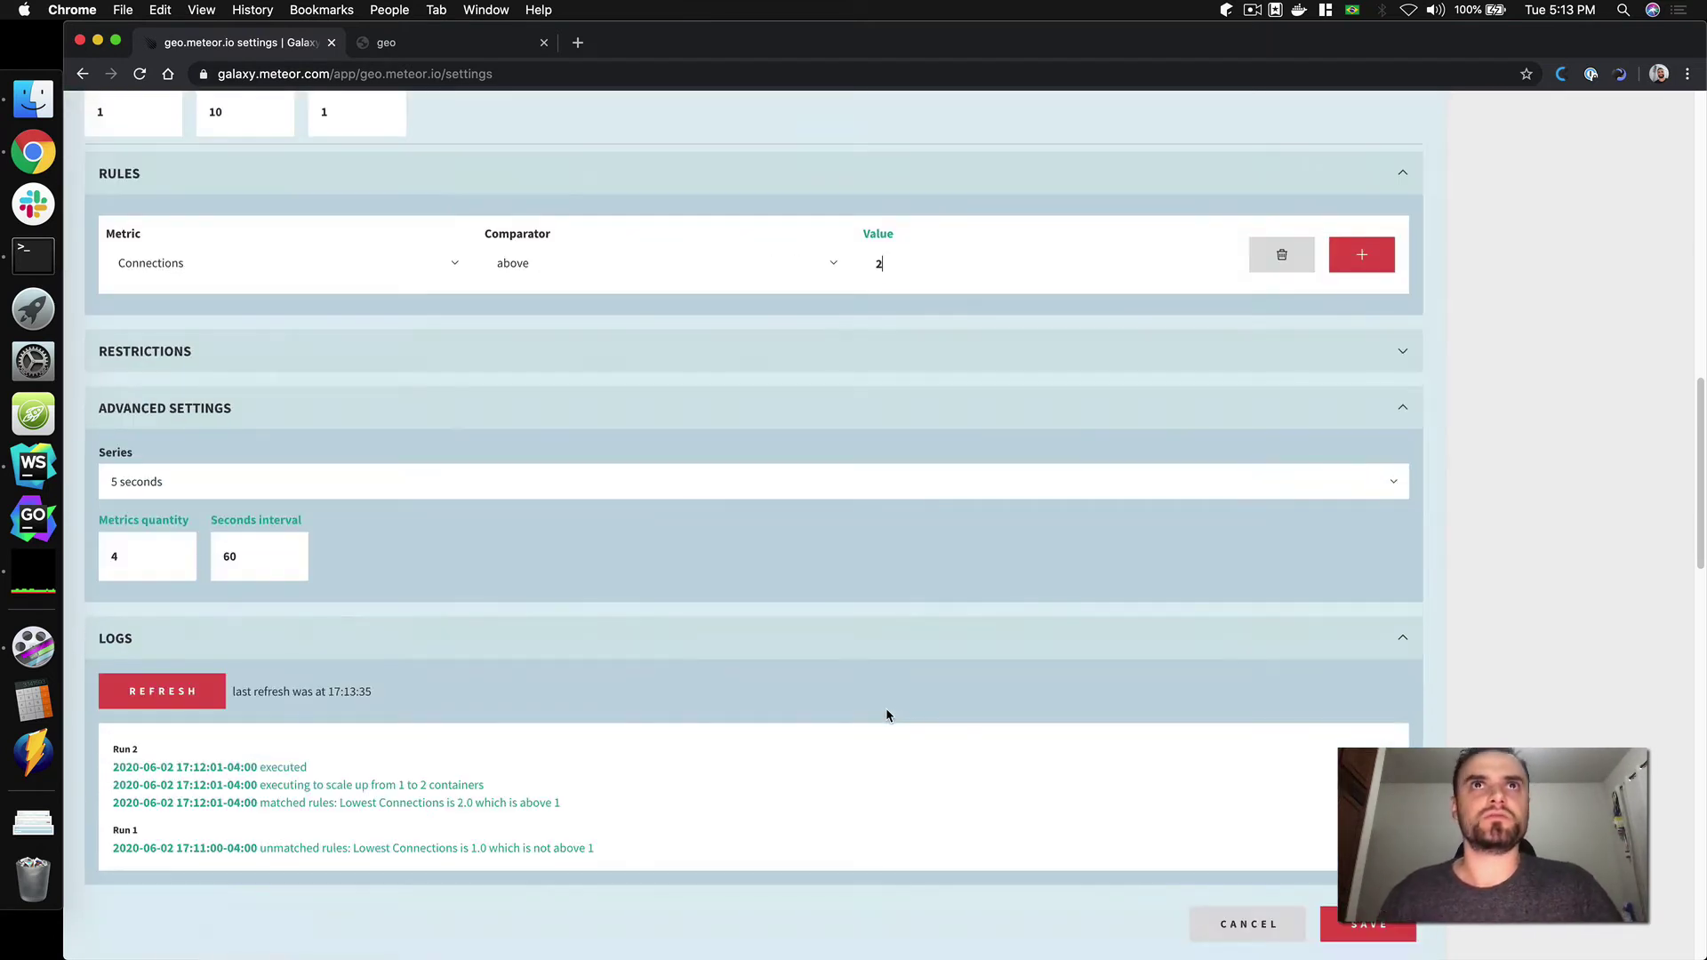
pyautogui.click(1357, 923)
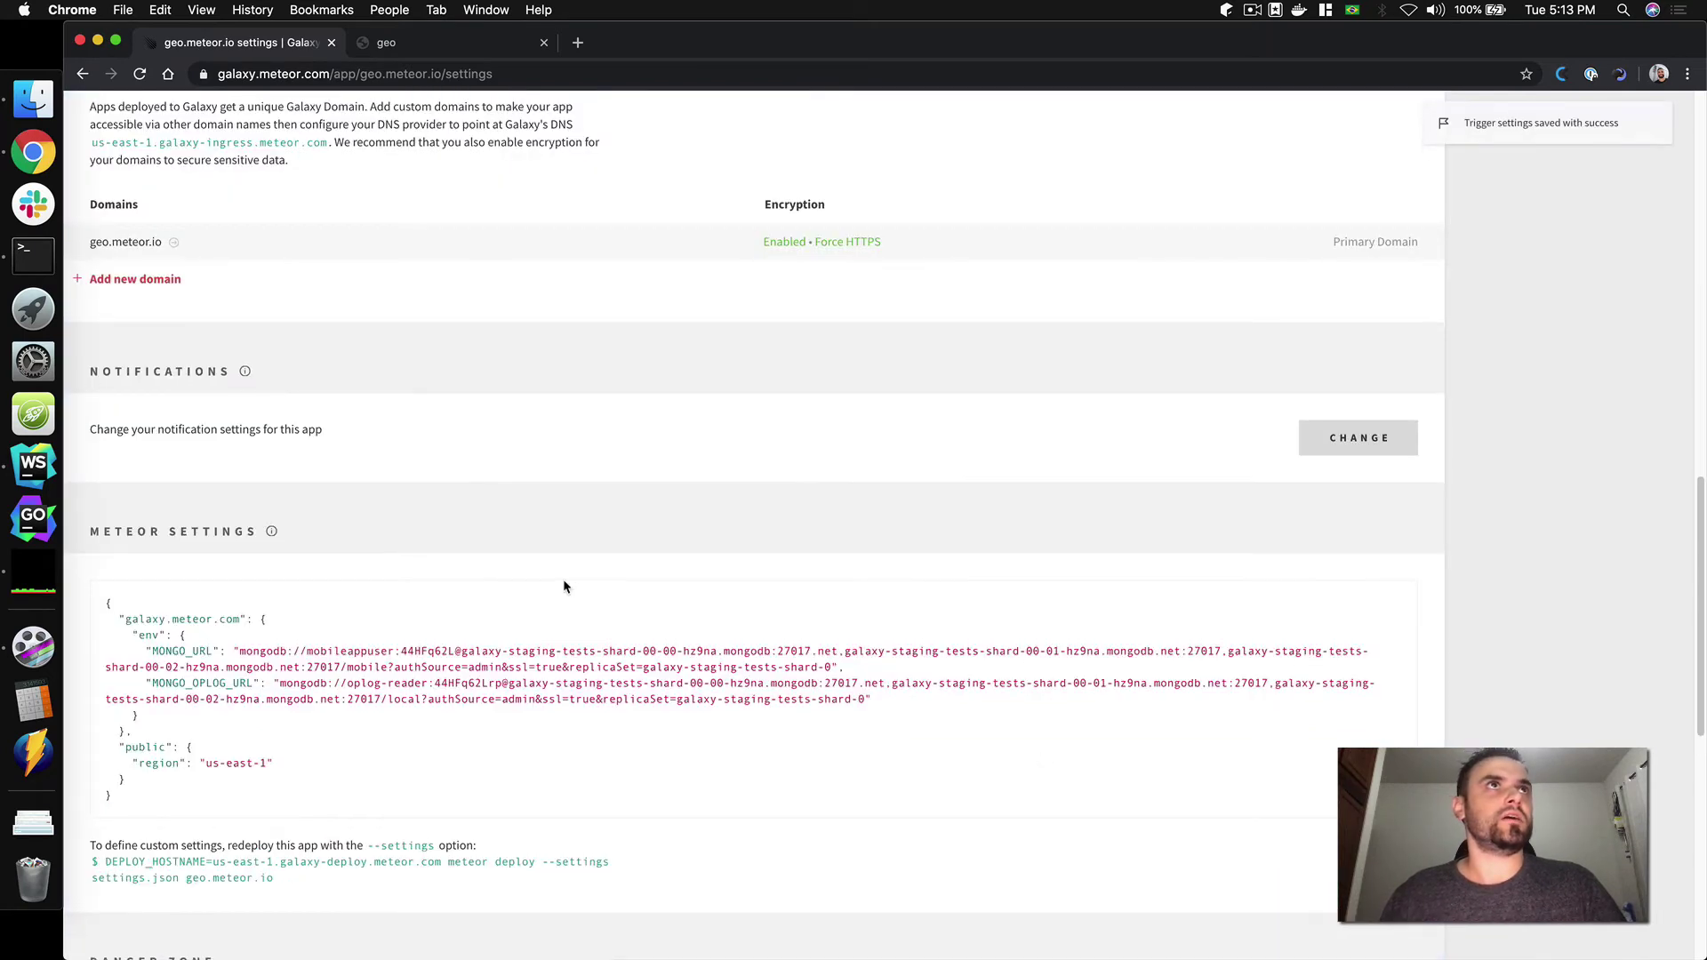
# Add a new trigger and name it "Scale down when less than 1 connection".
pyautogui.scroll(15, 563, 583)
pyautogui.scroll(-2, 240, 686)
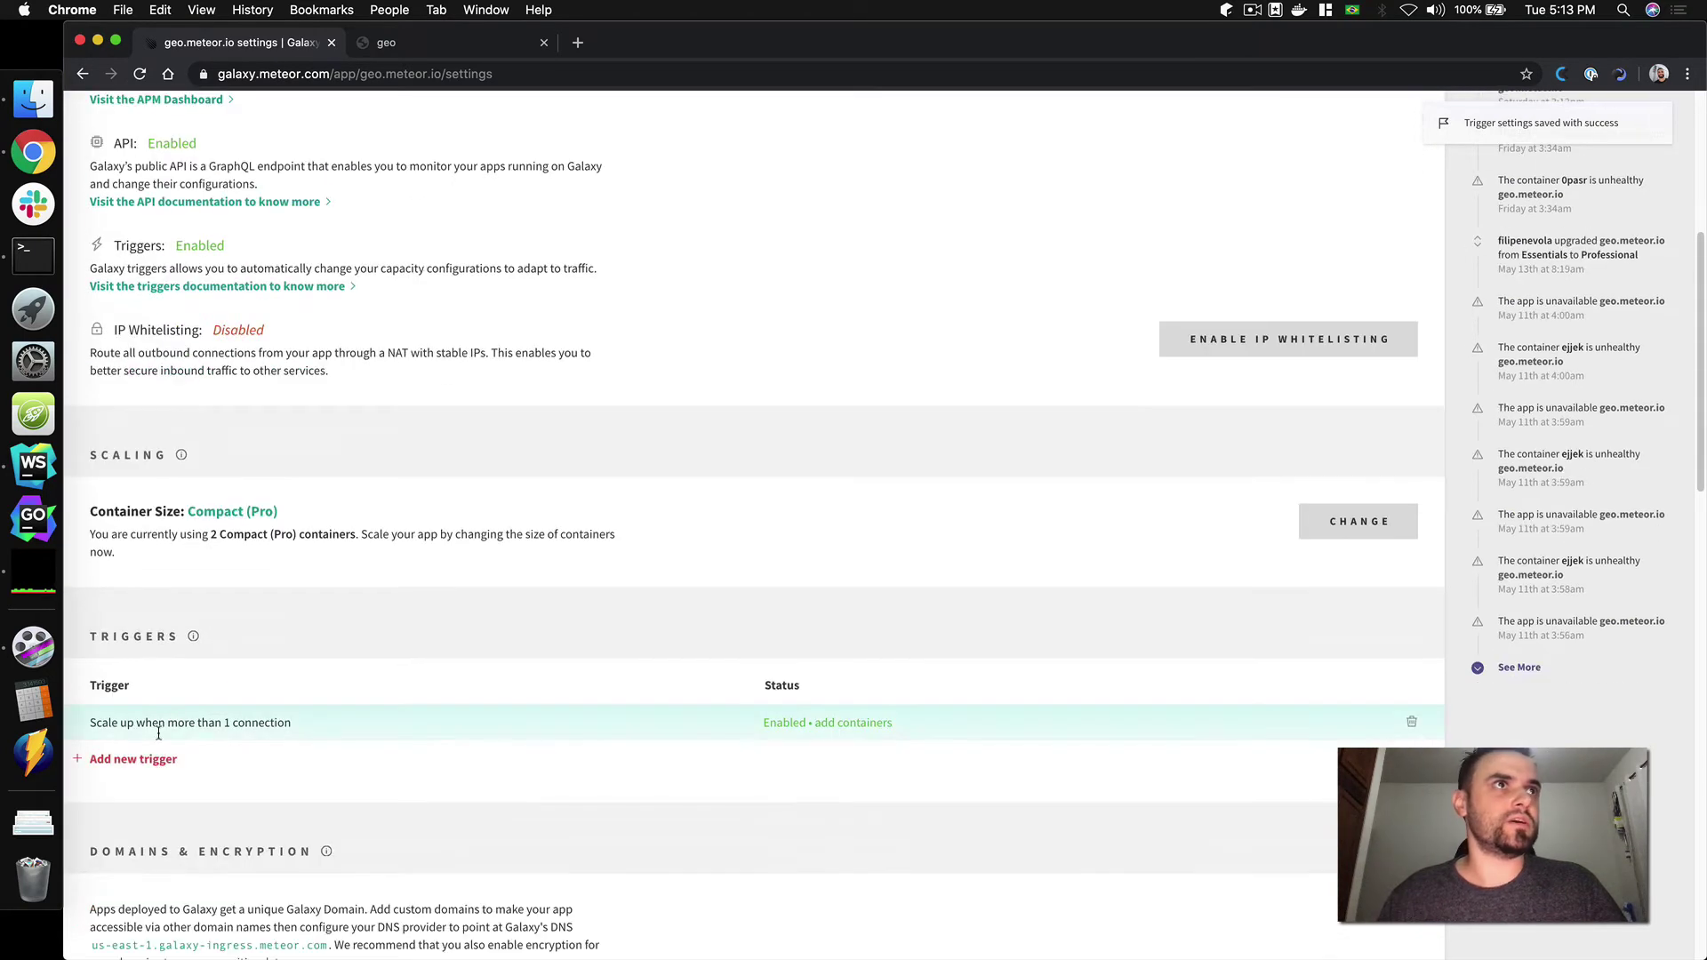
pyautogui.click(151, 757)
pyautogui.tripleClick(194, 836)
pyautogui.press('BackSpace')
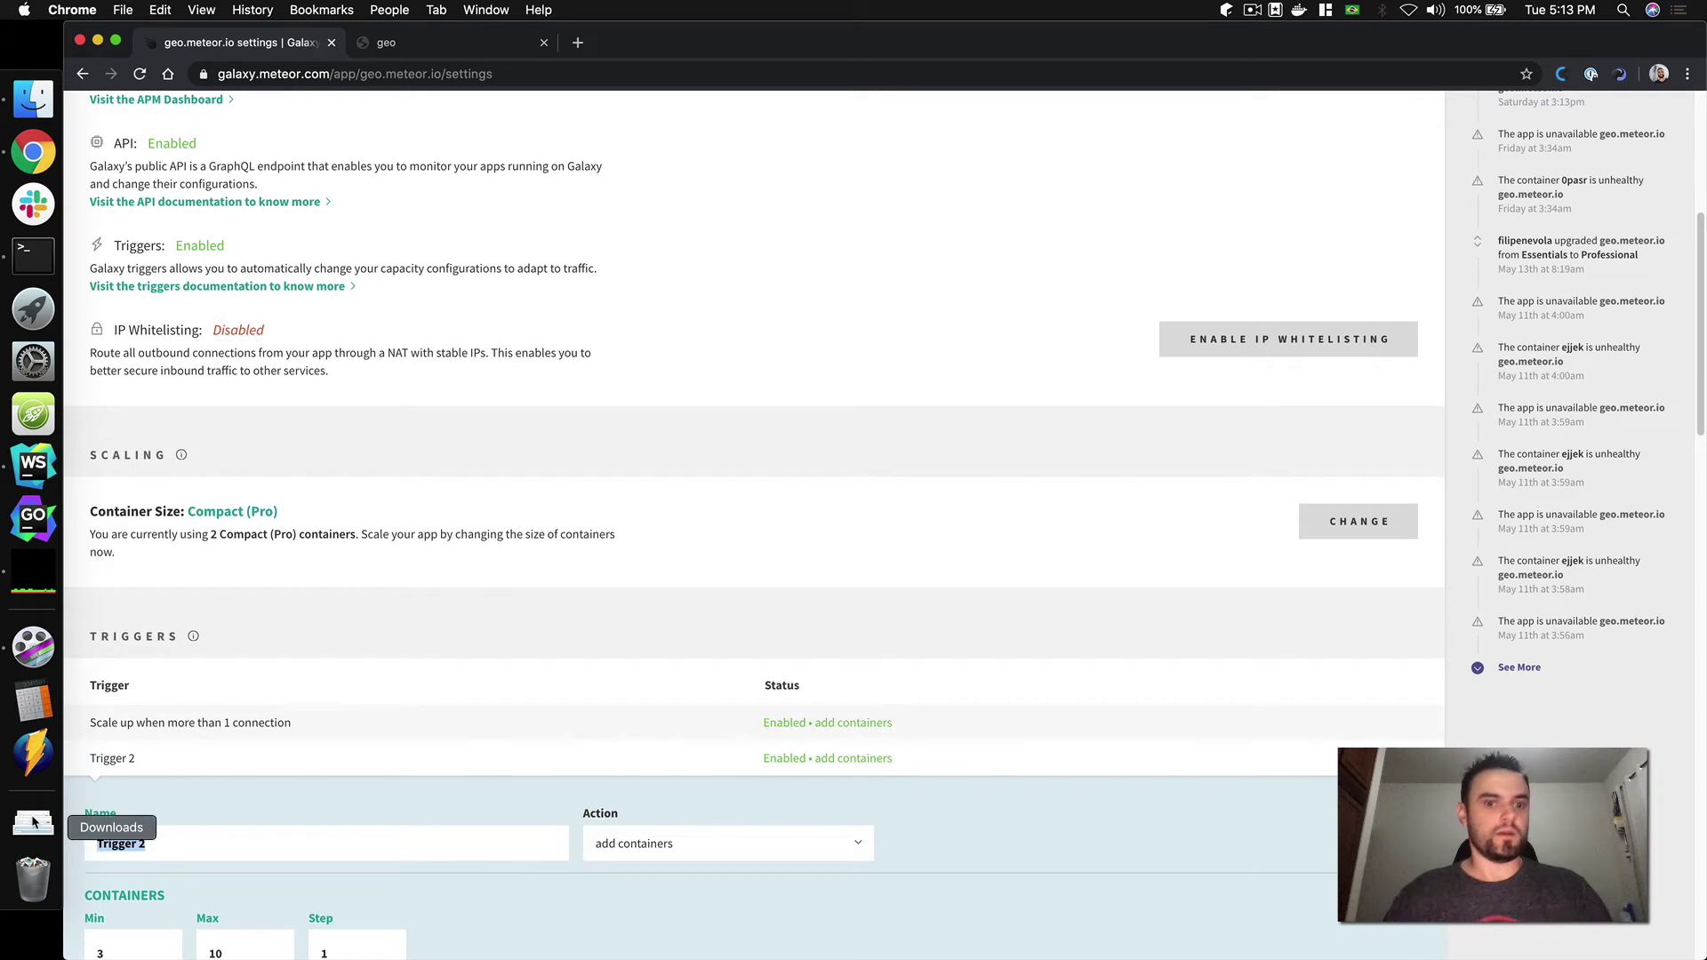
pyautogui.write('Scale down')
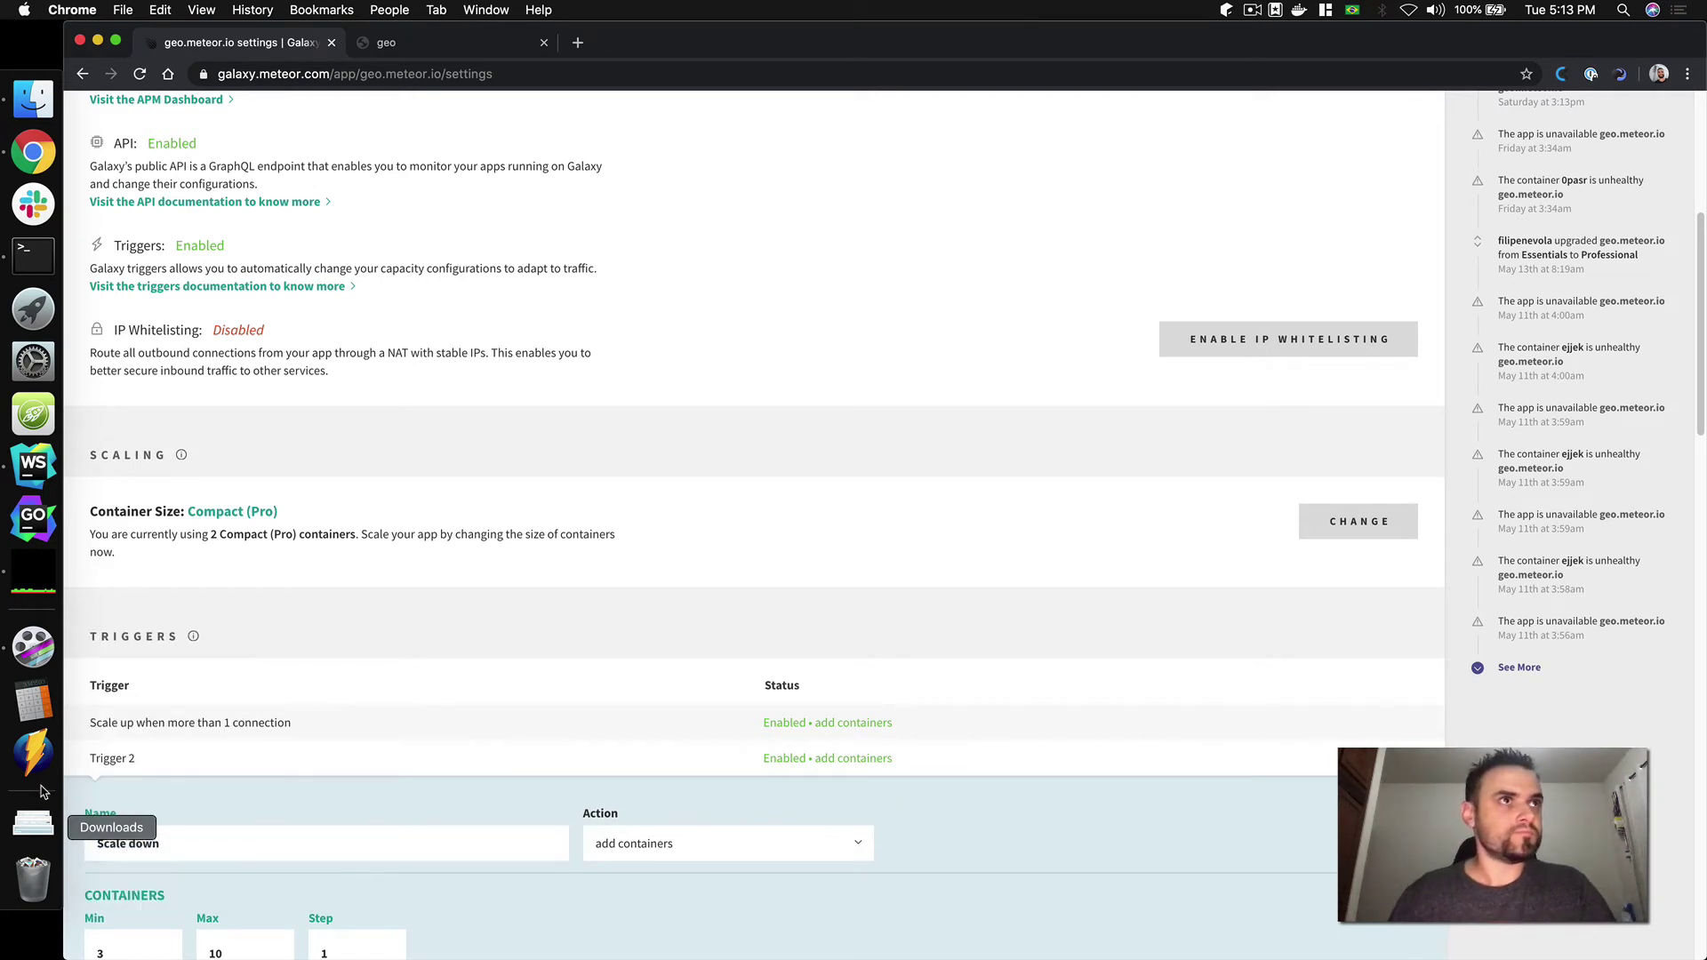
pyautogui.write(' when less than')
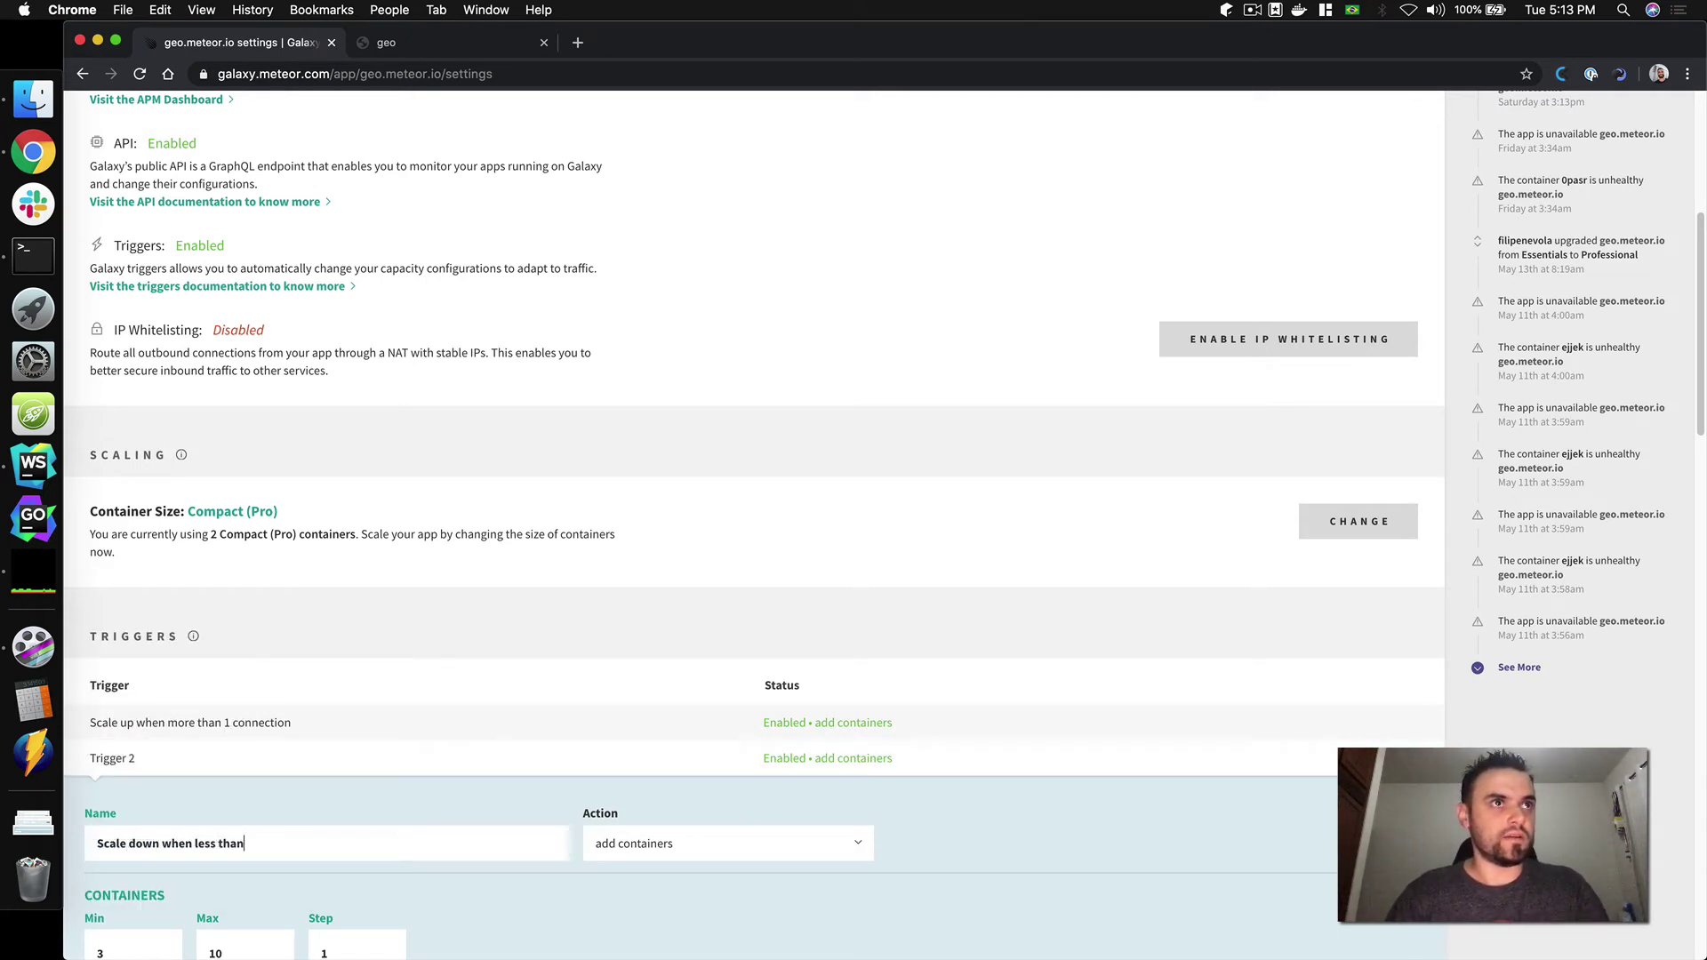
pyautogui.write(' 1 connection')
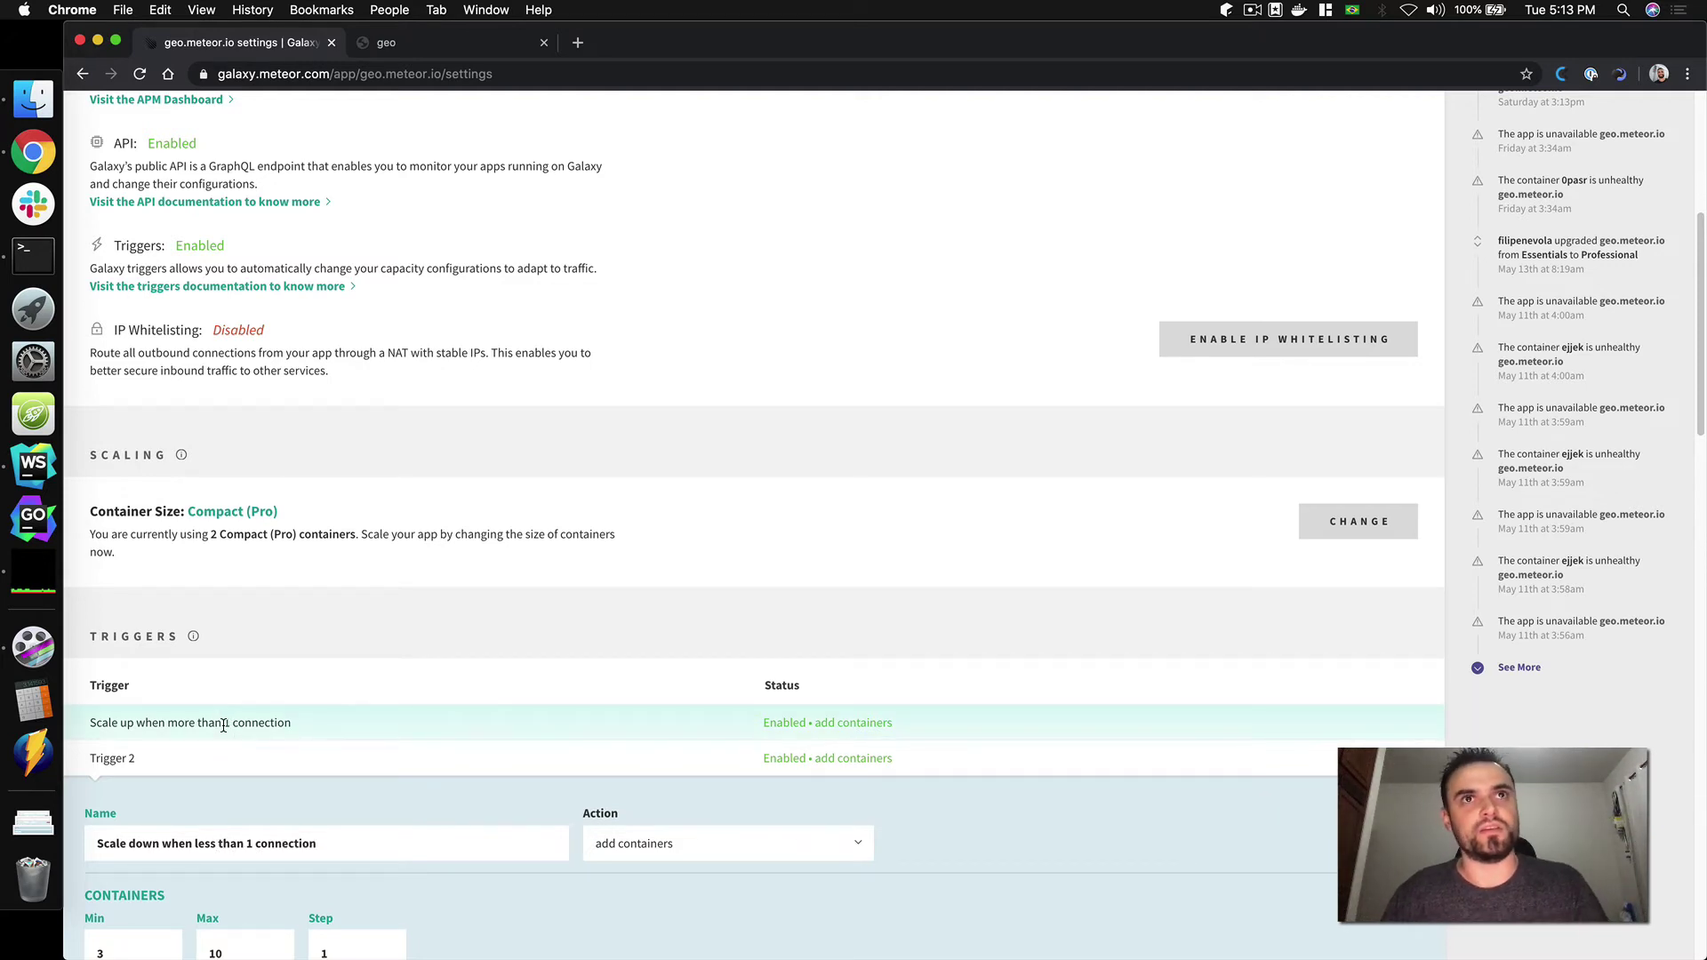
# Set the new trigger's action to remove containers and its minimum number of containers to 1.
pyautogui.scroll(-5, 226, 725)
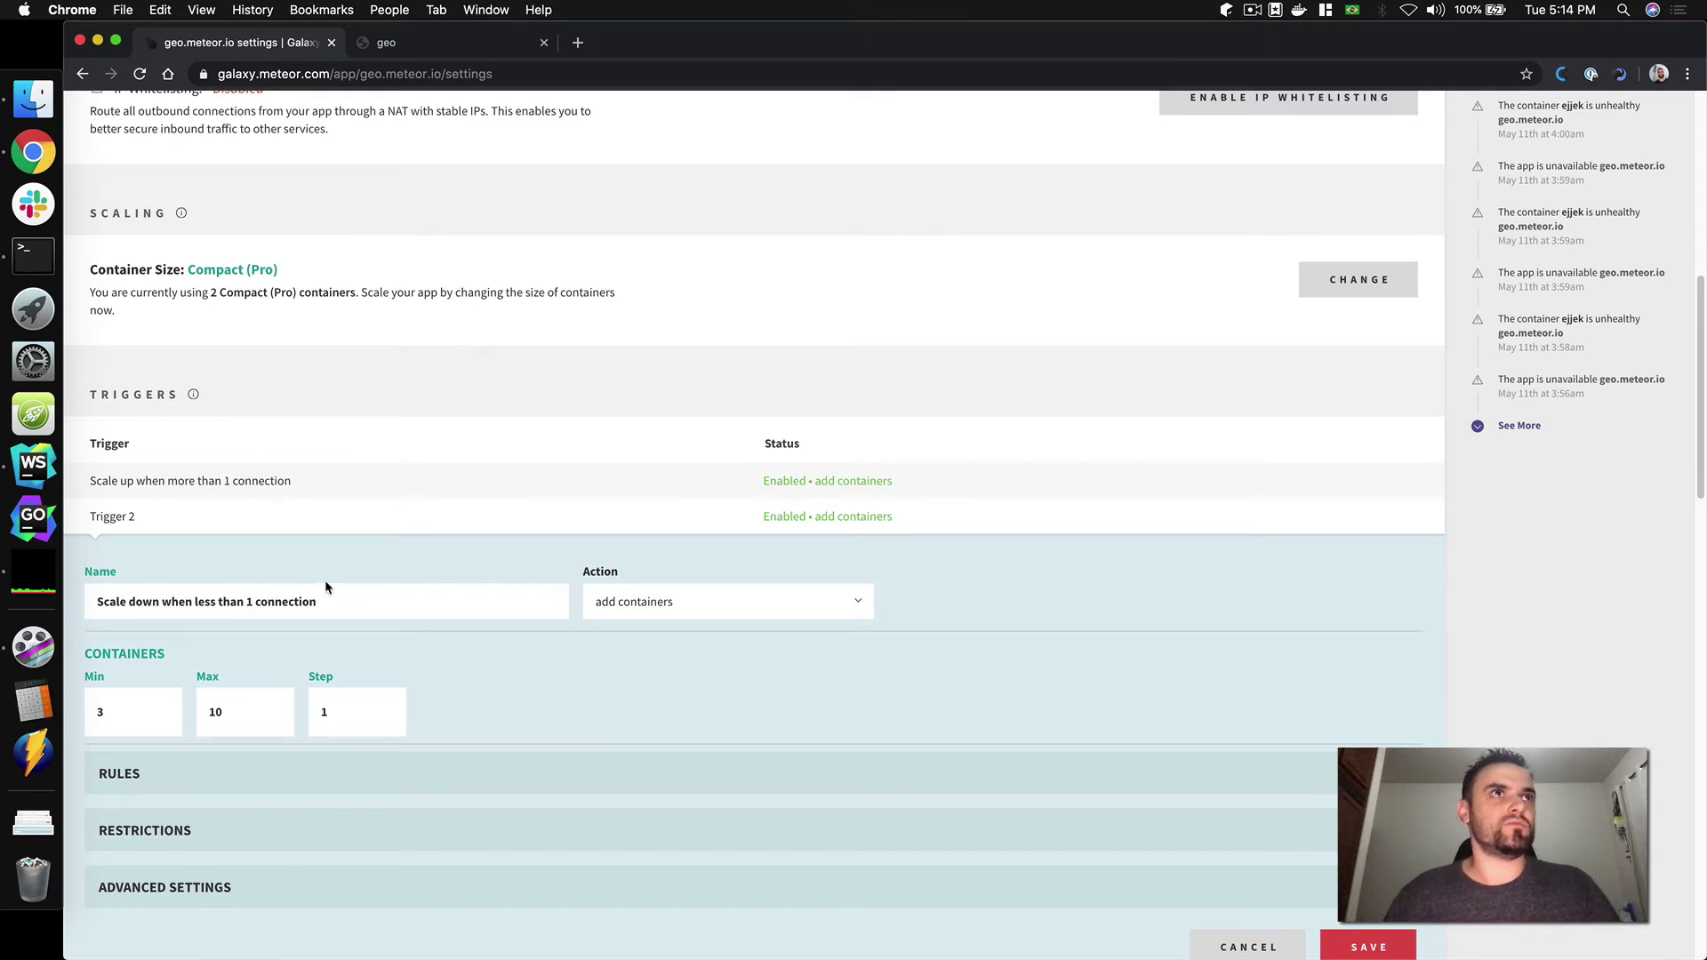
pyautogui.click(676, 601)
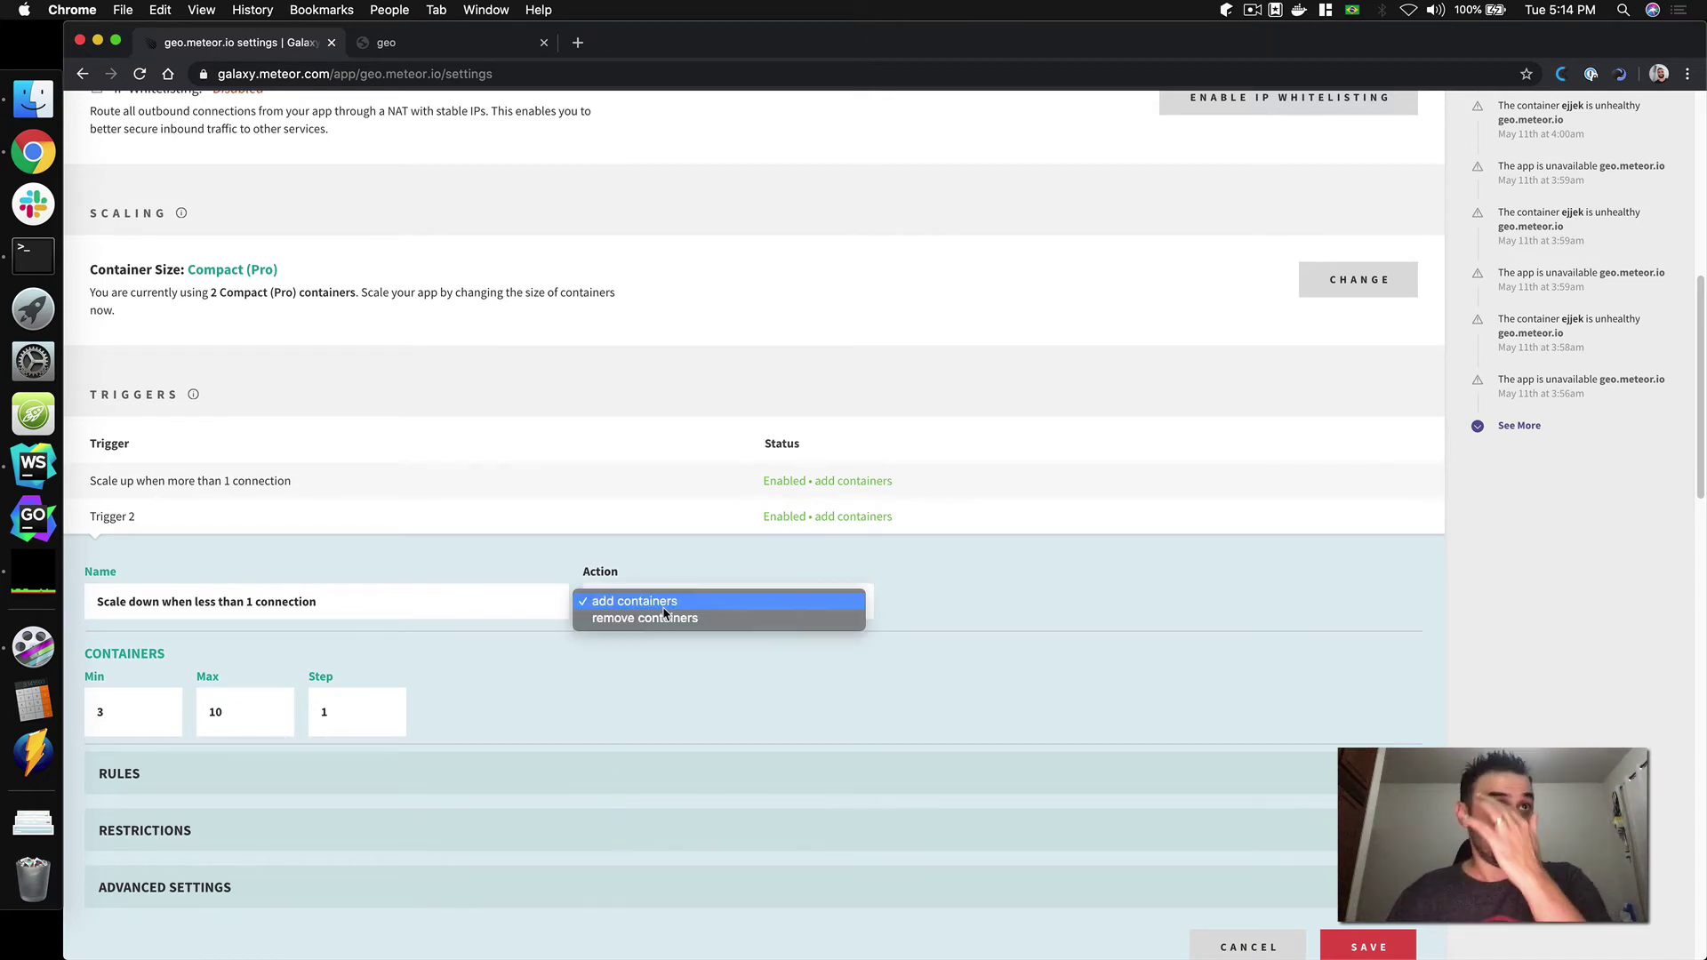
pyautogui.click(675, 621)
pyautogui.scroll(-7, 653, 660)
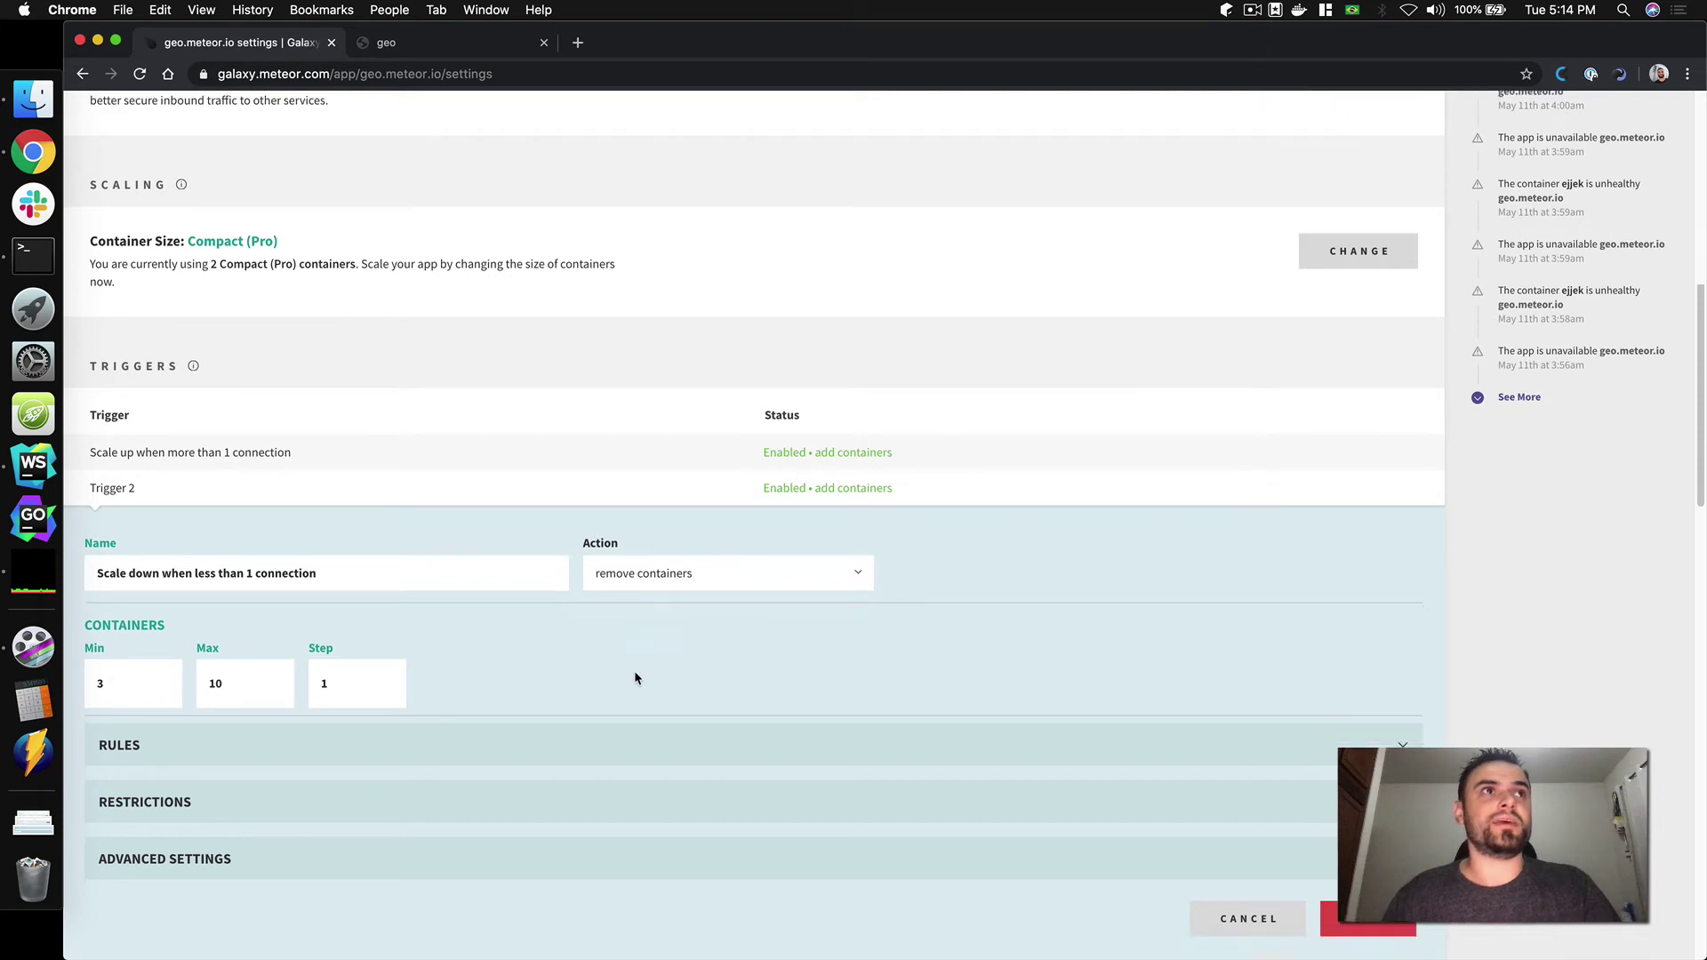
pyautogui.doubleClick(170, 392)
pyautogui.write('1')
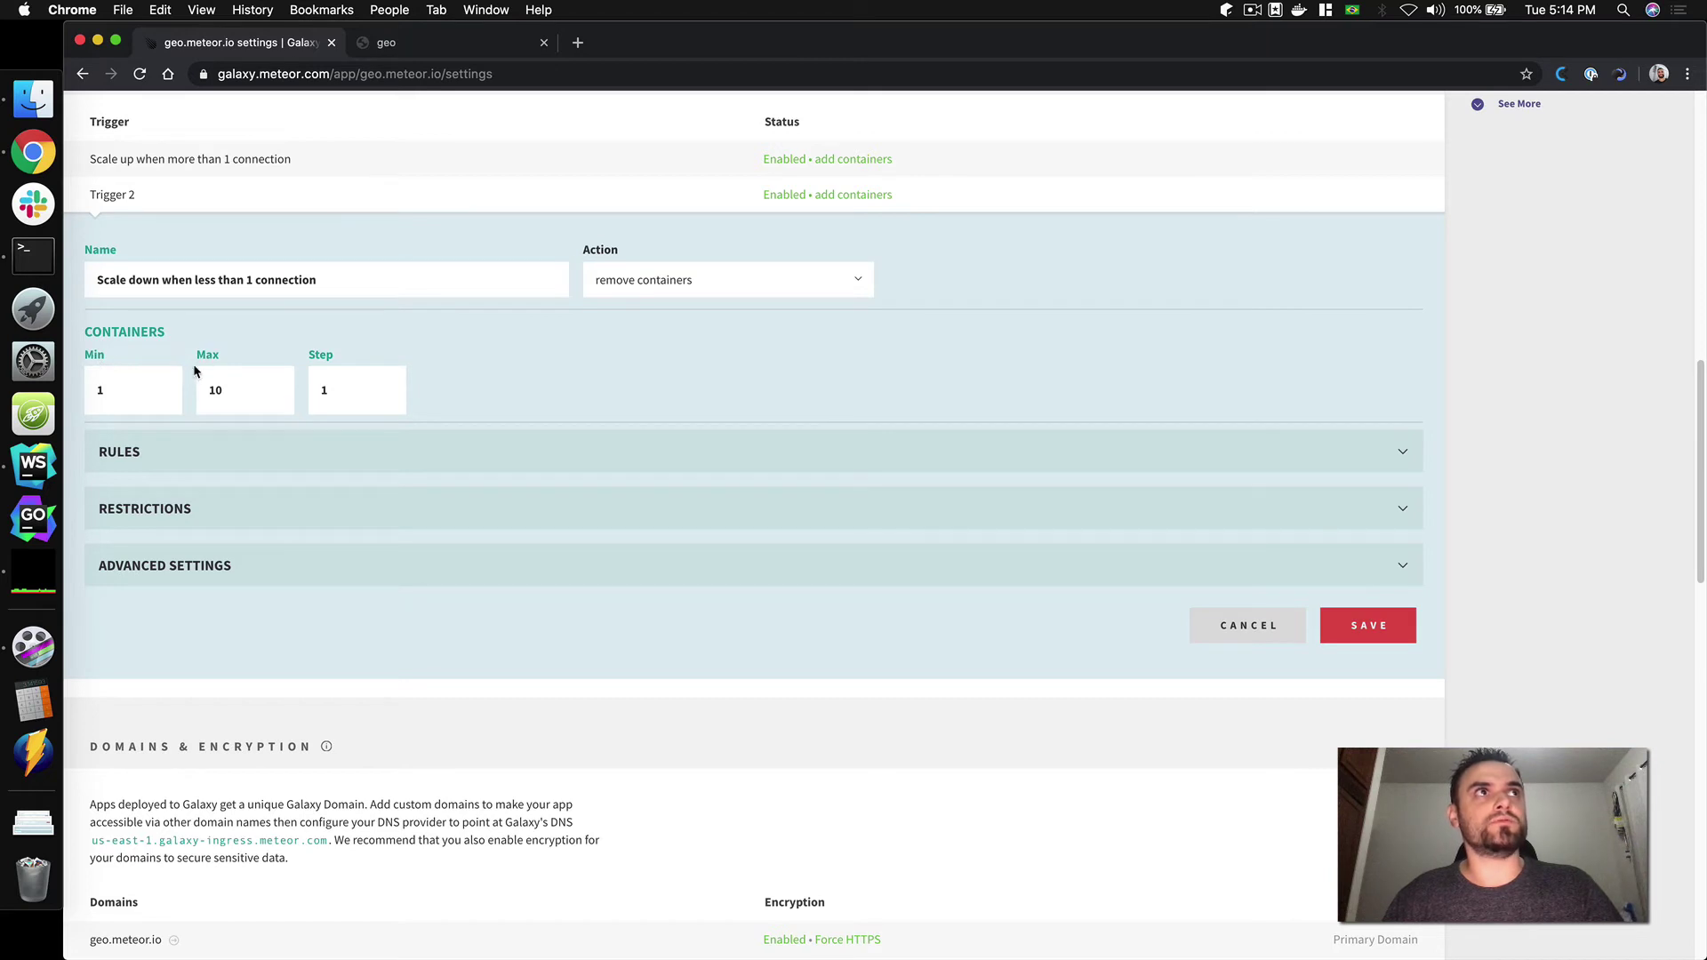
# Add a rule to the scale-down trigger with metric Connections, comparator below and value 1.
pyautogui.write('3')
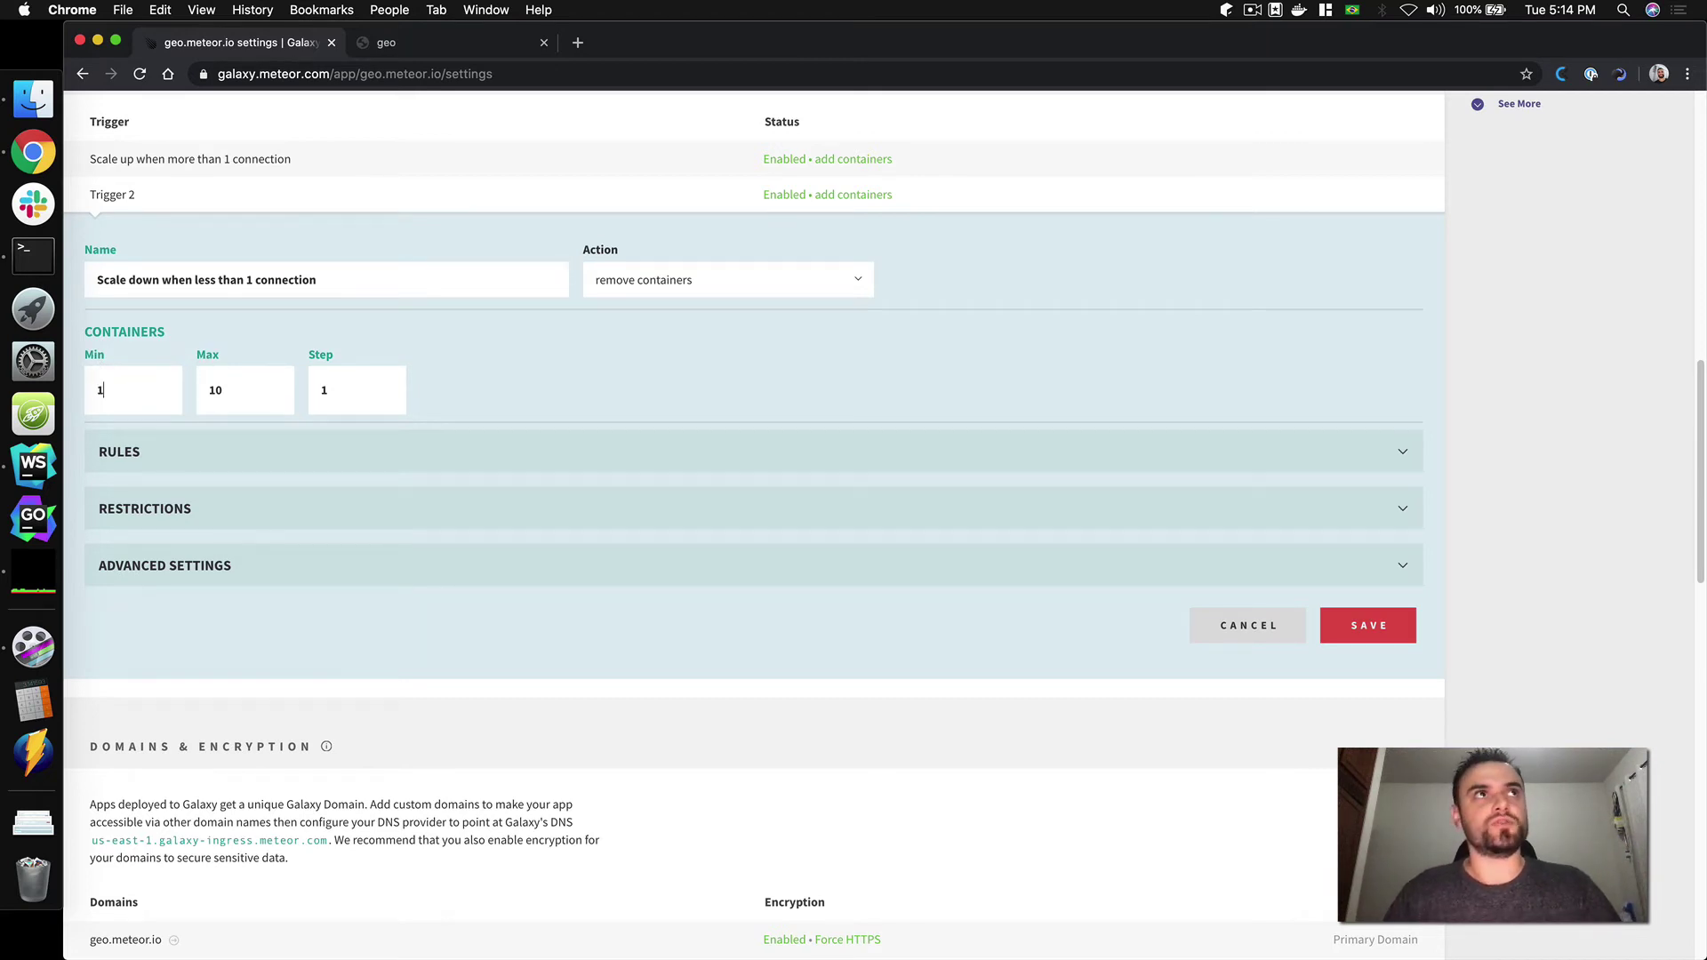
pyautogui.click(208, 453)
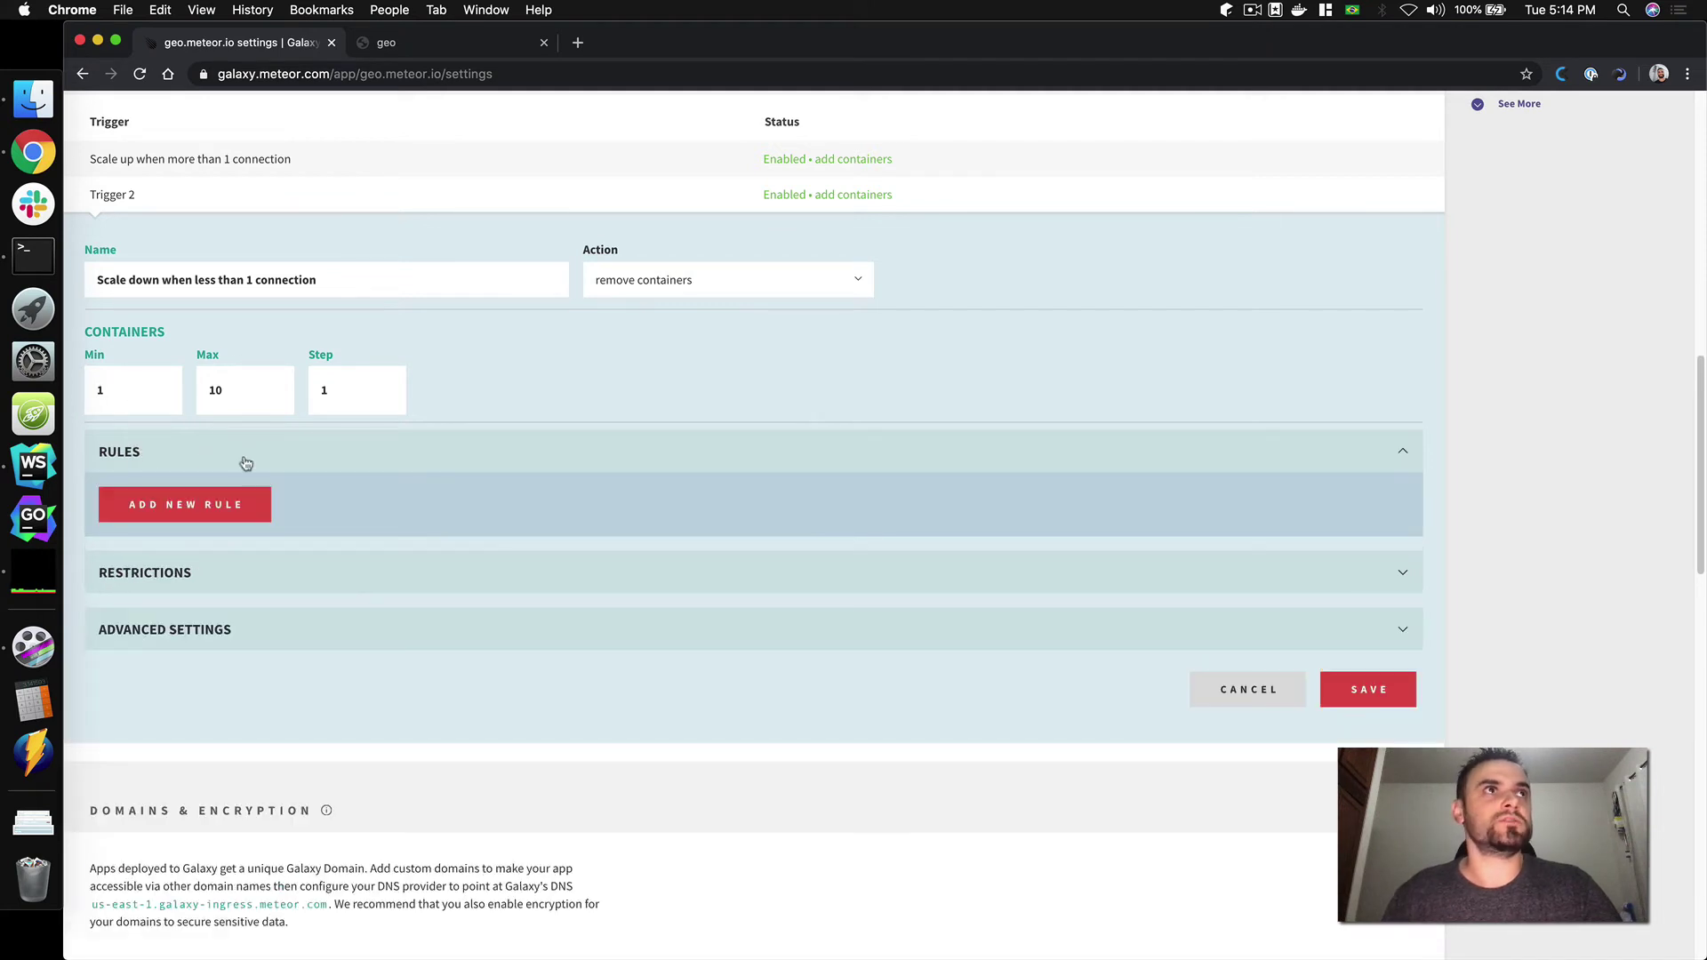
pyautogui.click(249, 508)
pyautogui.click(249, 539)
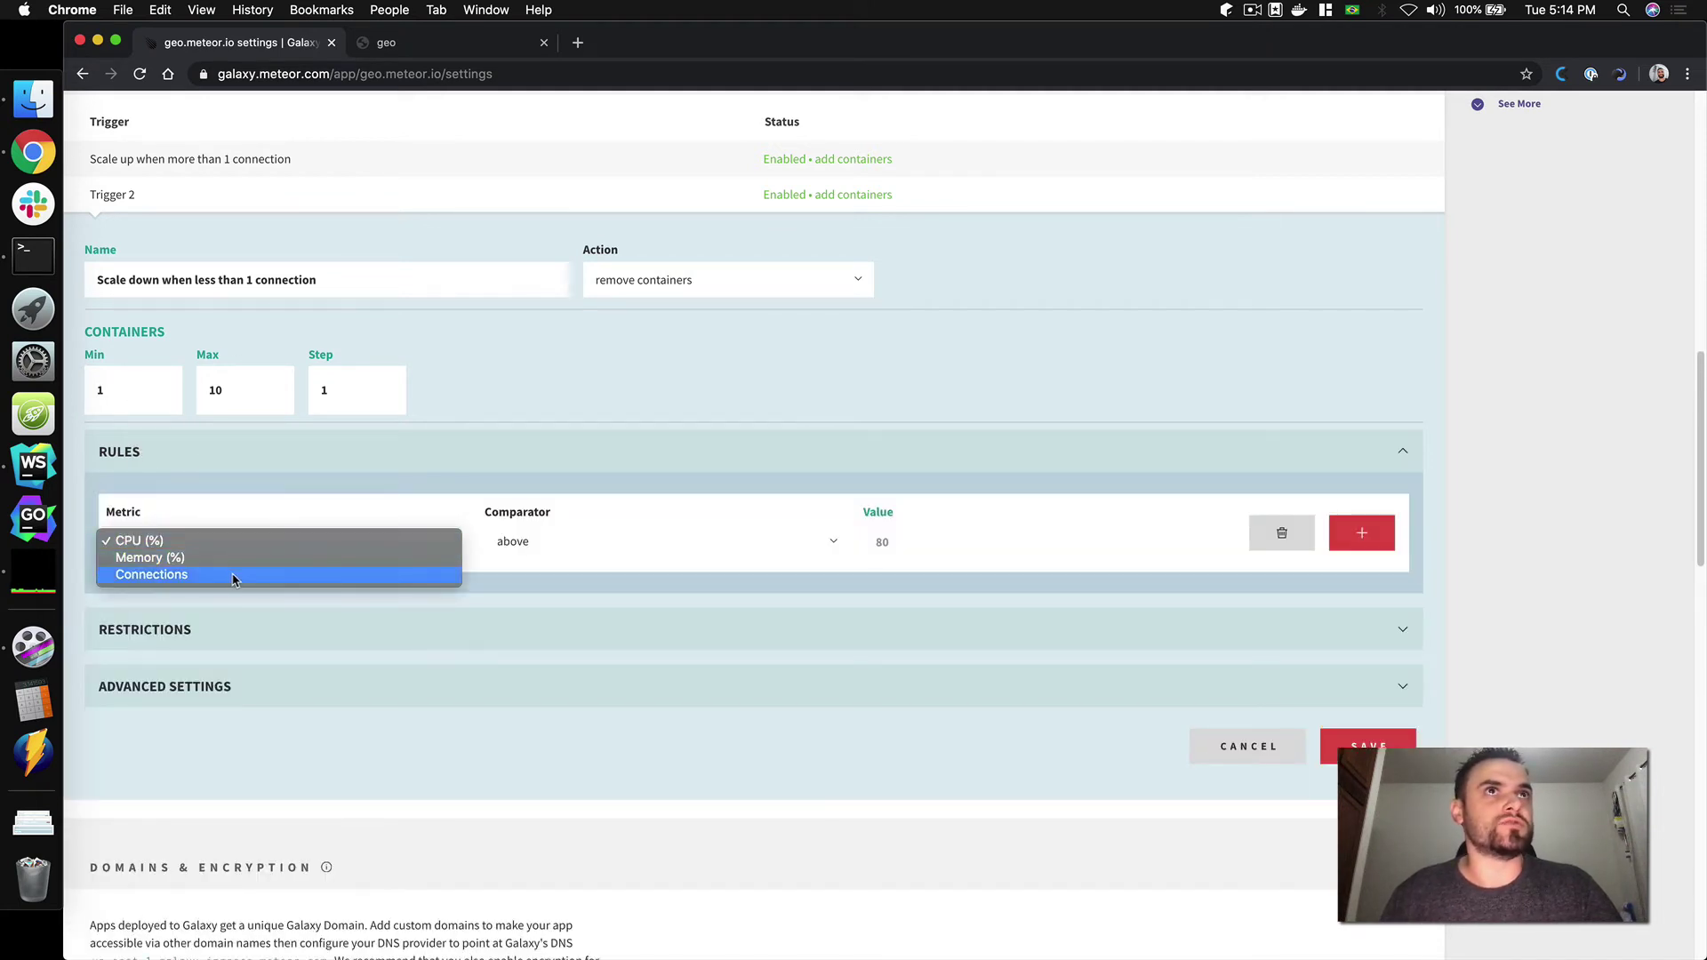
pyautogui.click(230, 576)
pyautogui.click(495, 555)
pyautogui.click(747, 560)
pyautogui.click(883, 544)
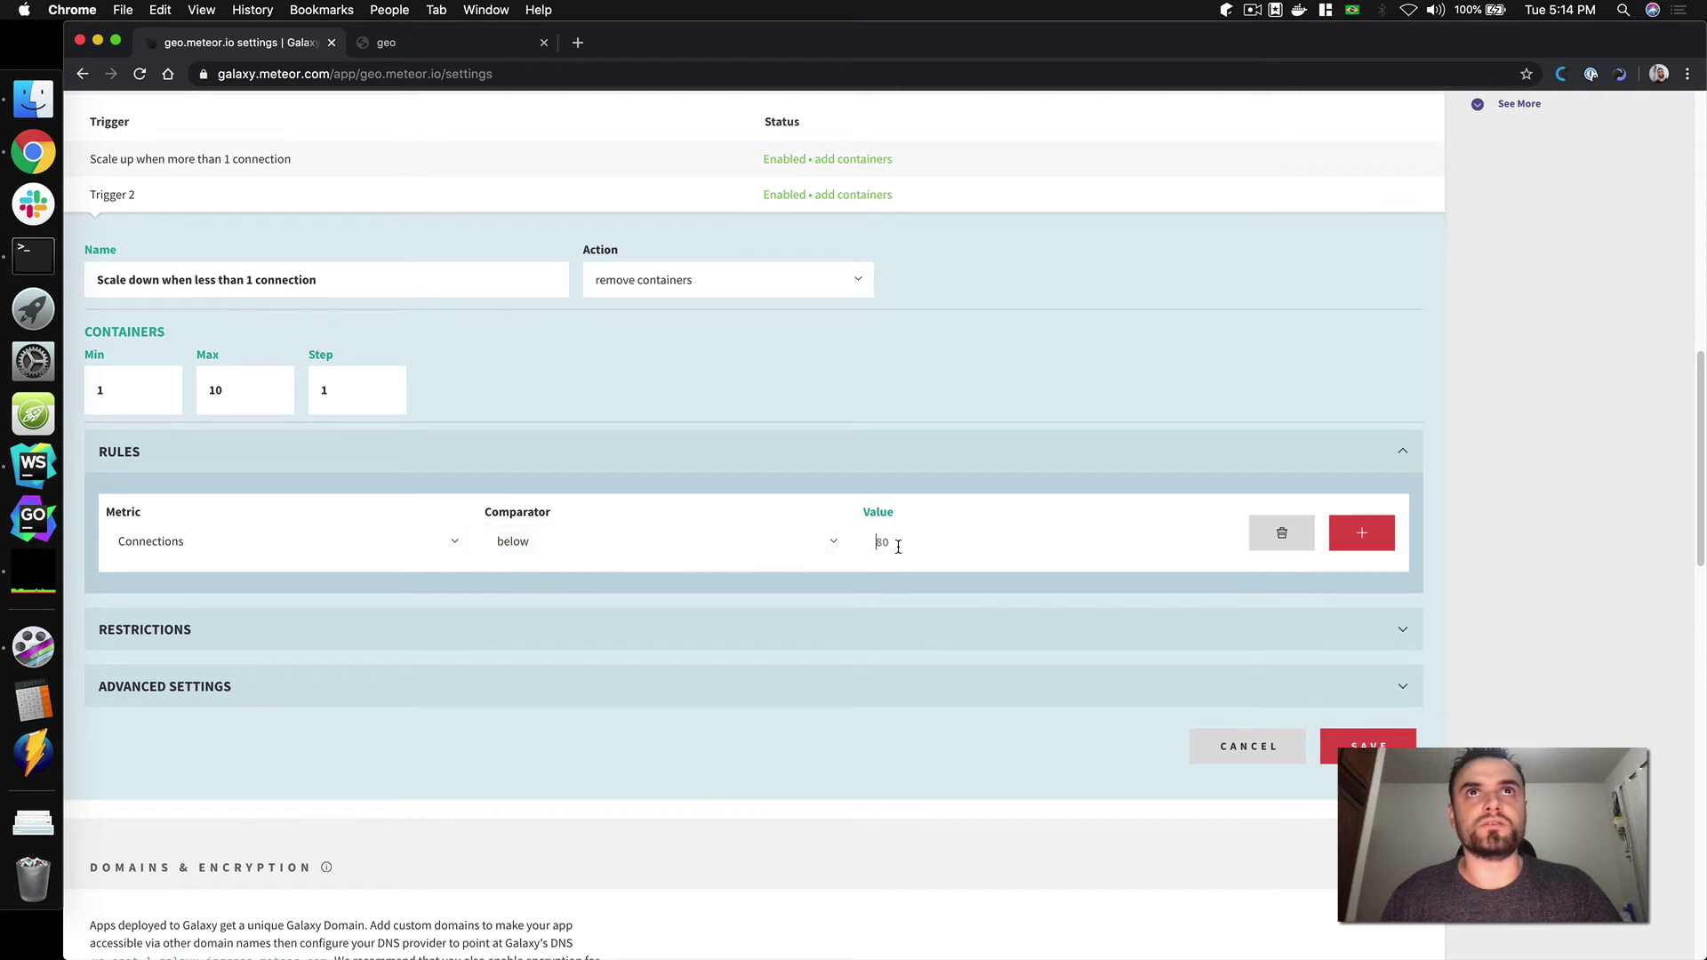
pyautogui.write('1')
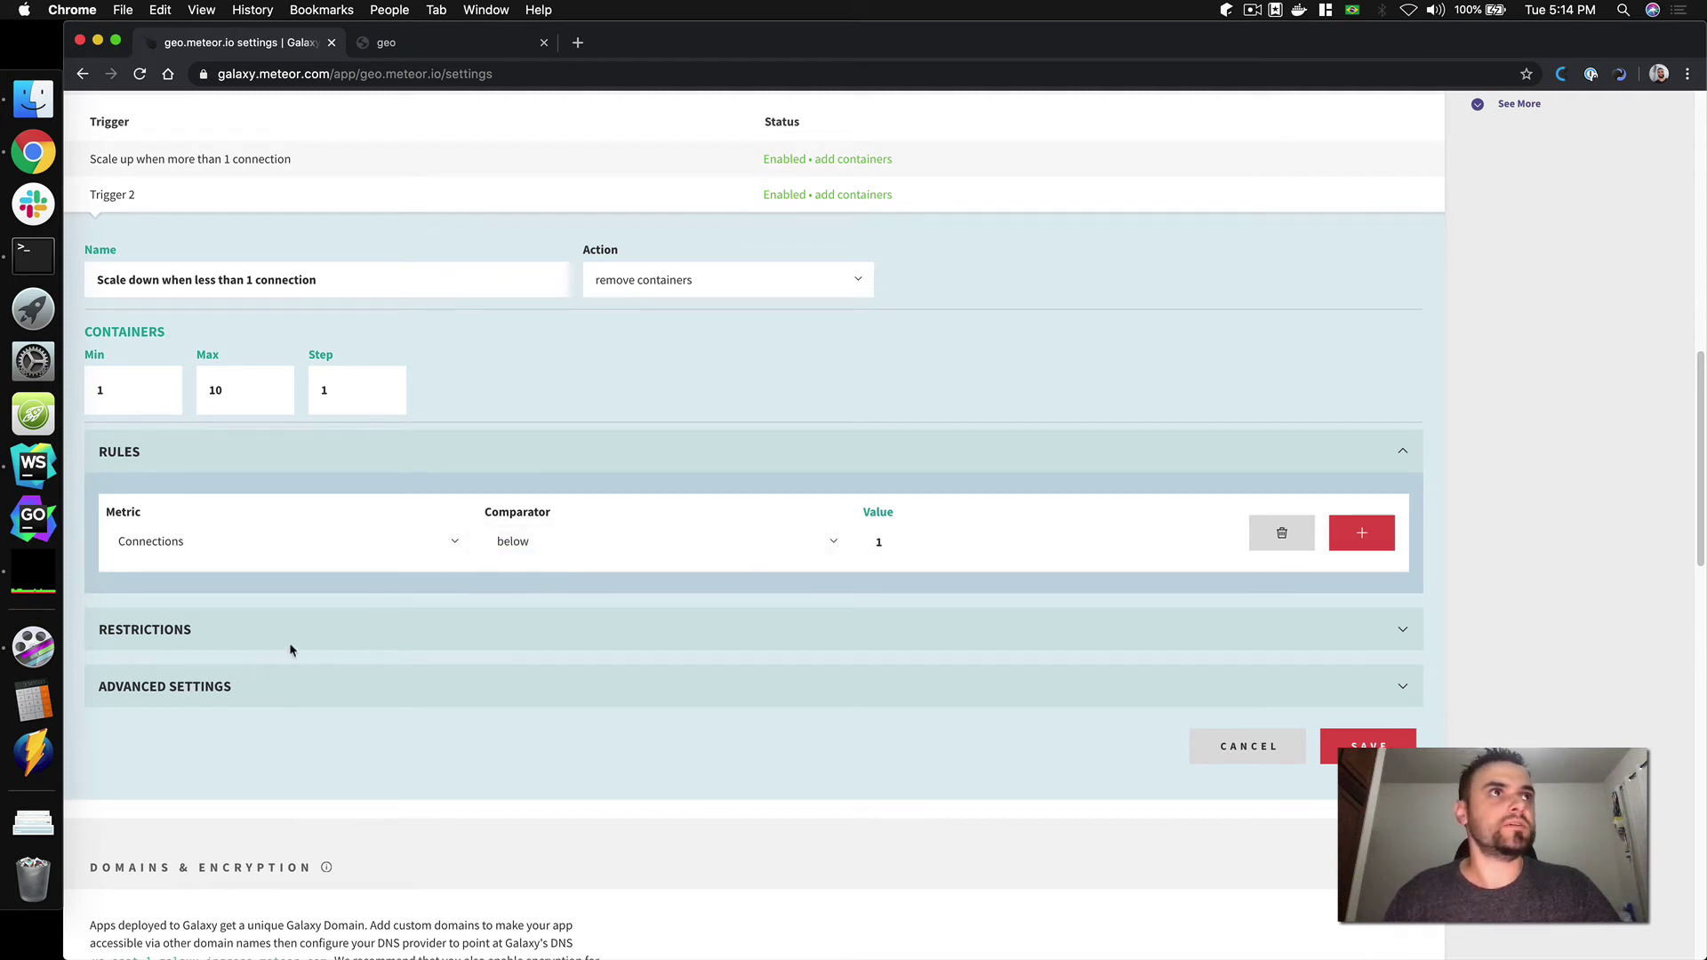
# Set the scale-down trigger's series to 5 seconds, metrics quantity to 4 and seconds interval to 60, and save it.
pyautogui.click(198, 685)
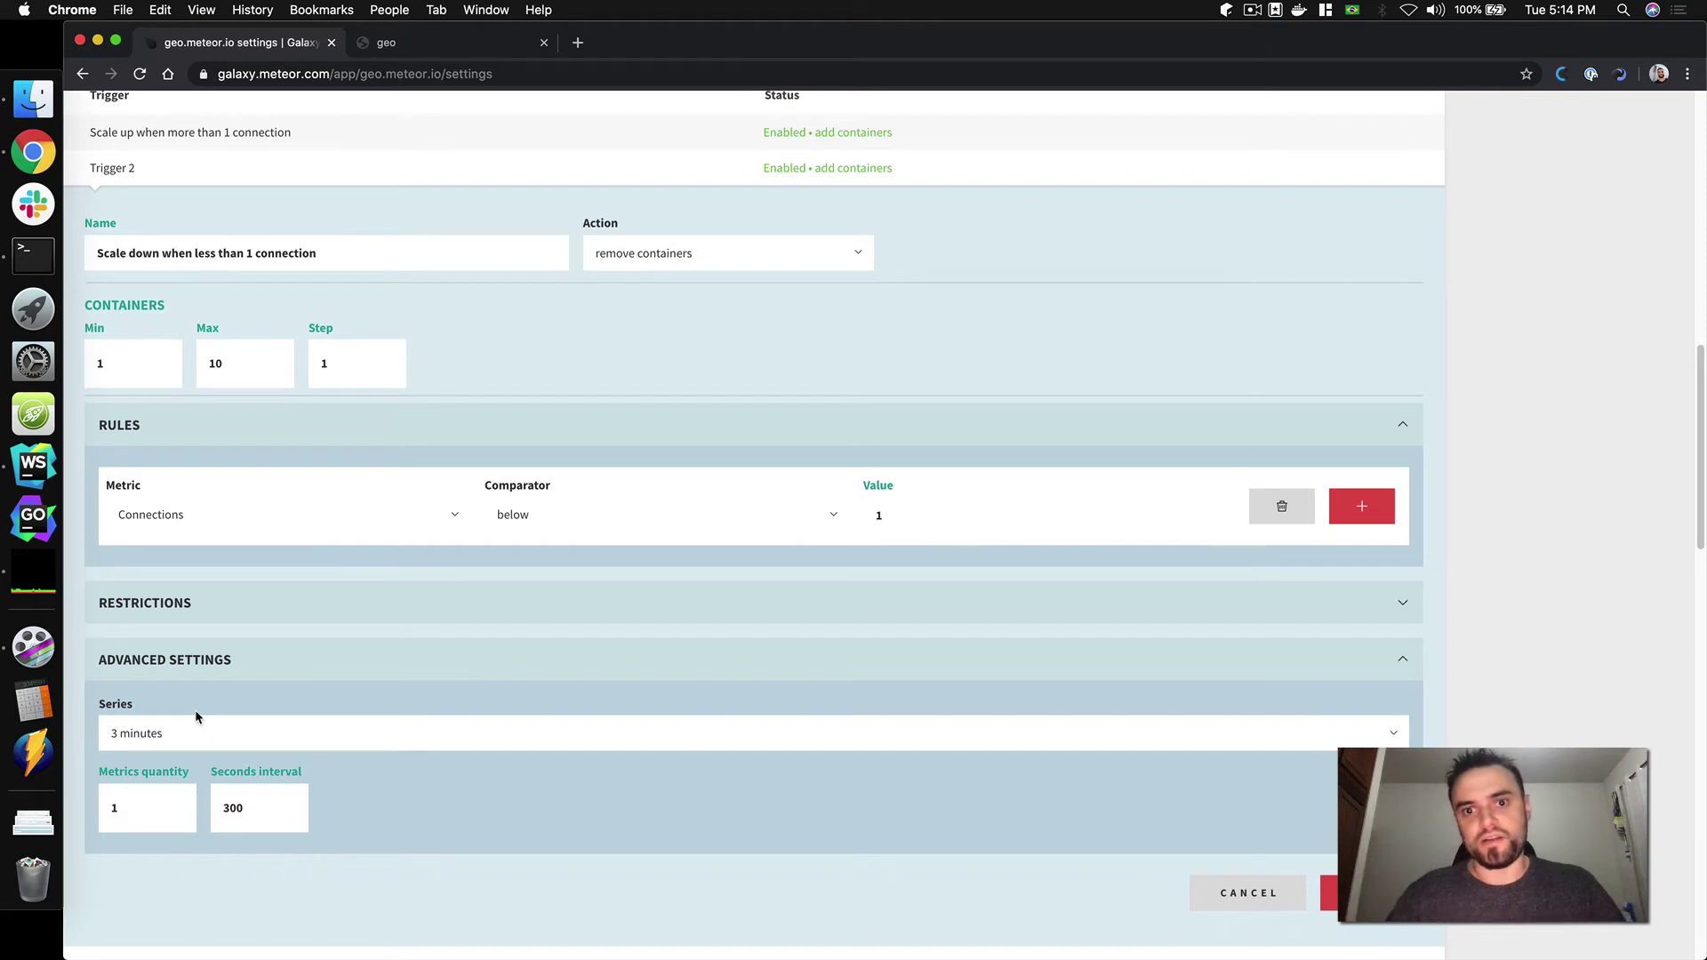
pyautogui.click(145, 809)
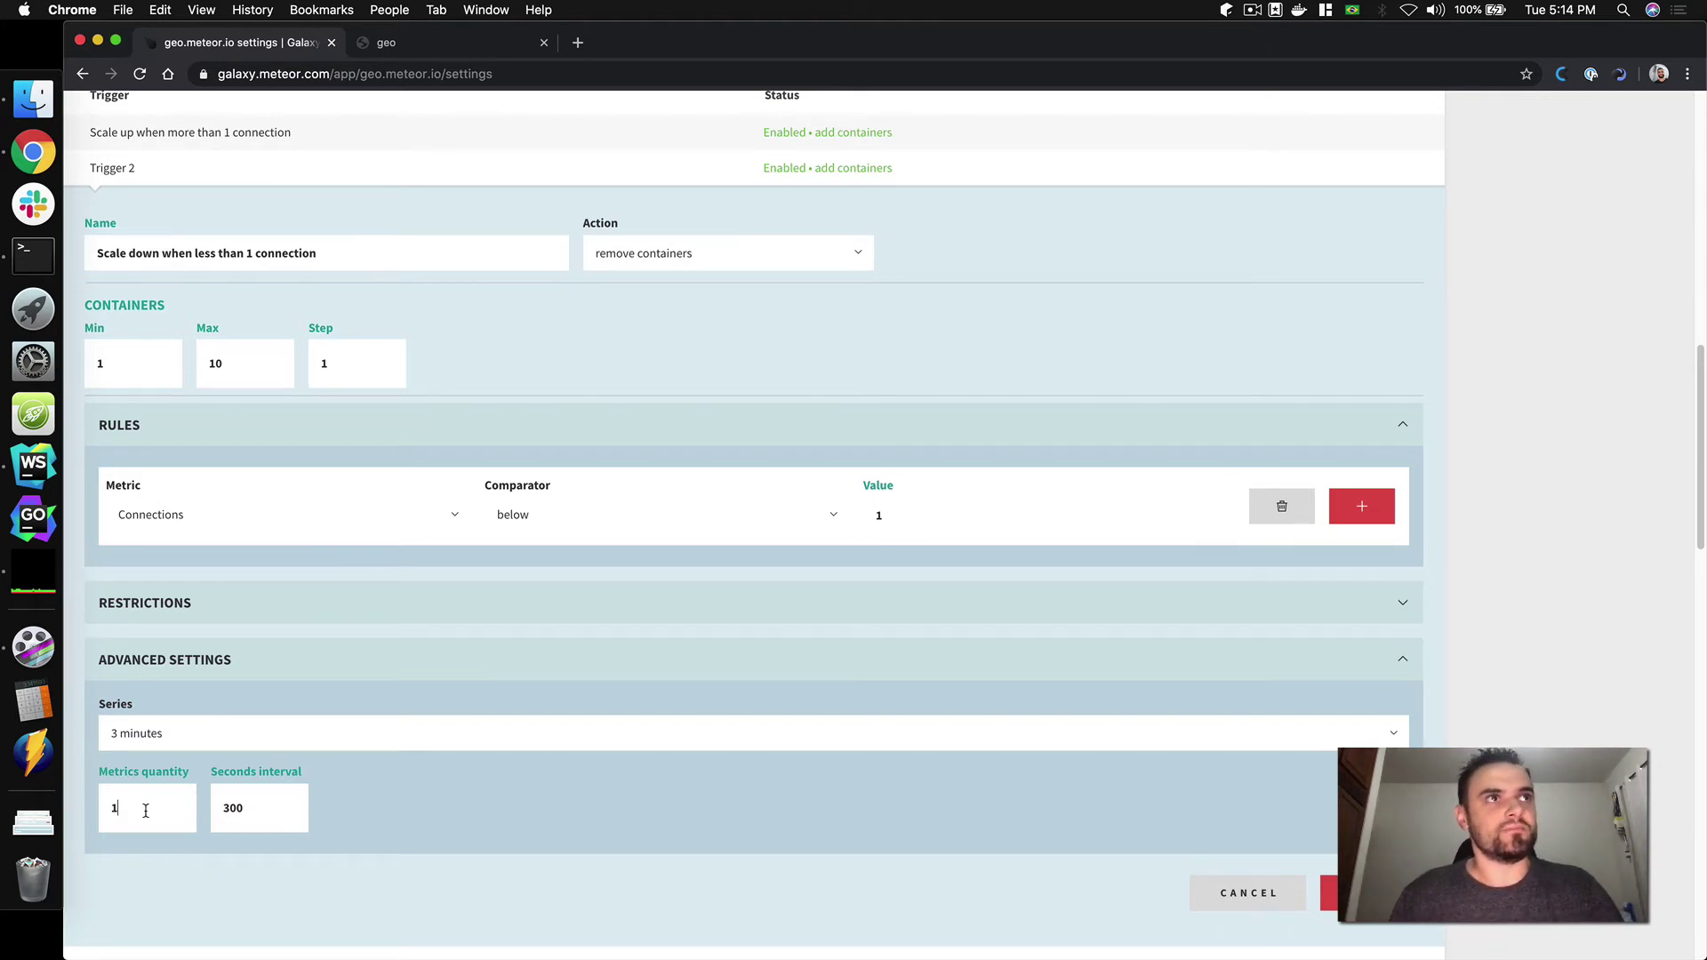
pyautogui.press('BackSpace')
pyautogui.write('3')
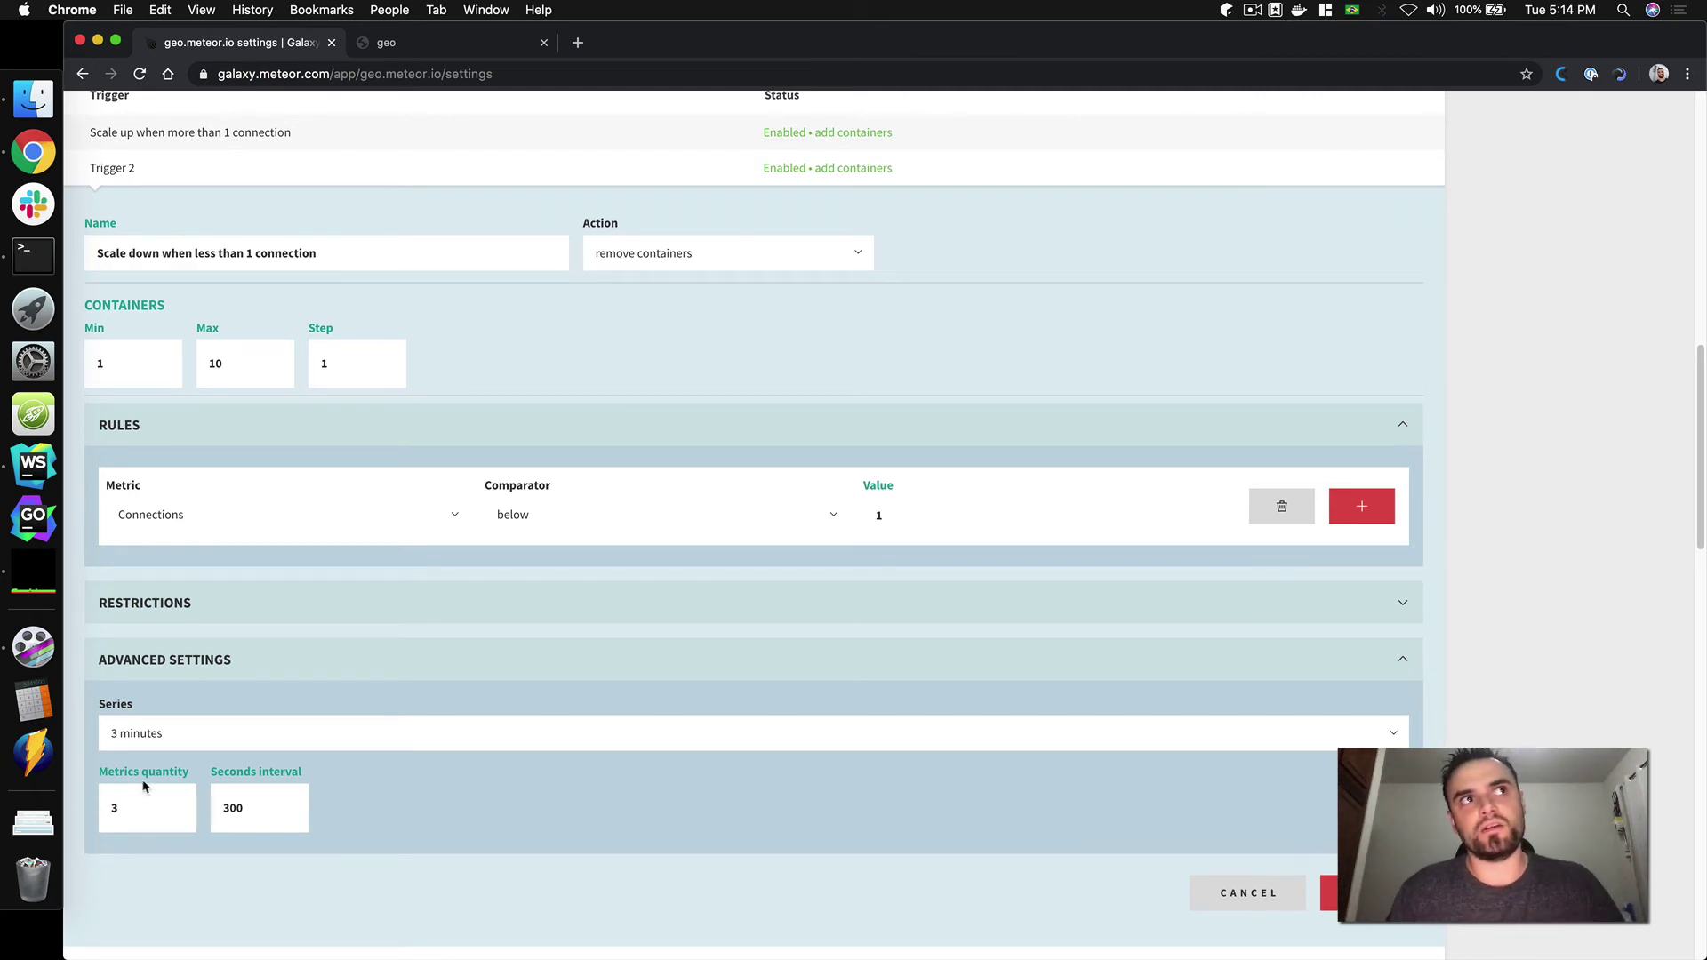
pyautogui.click(150, 739)
pyautogui.click(142, 728)
pyautogui.click(158, 800)
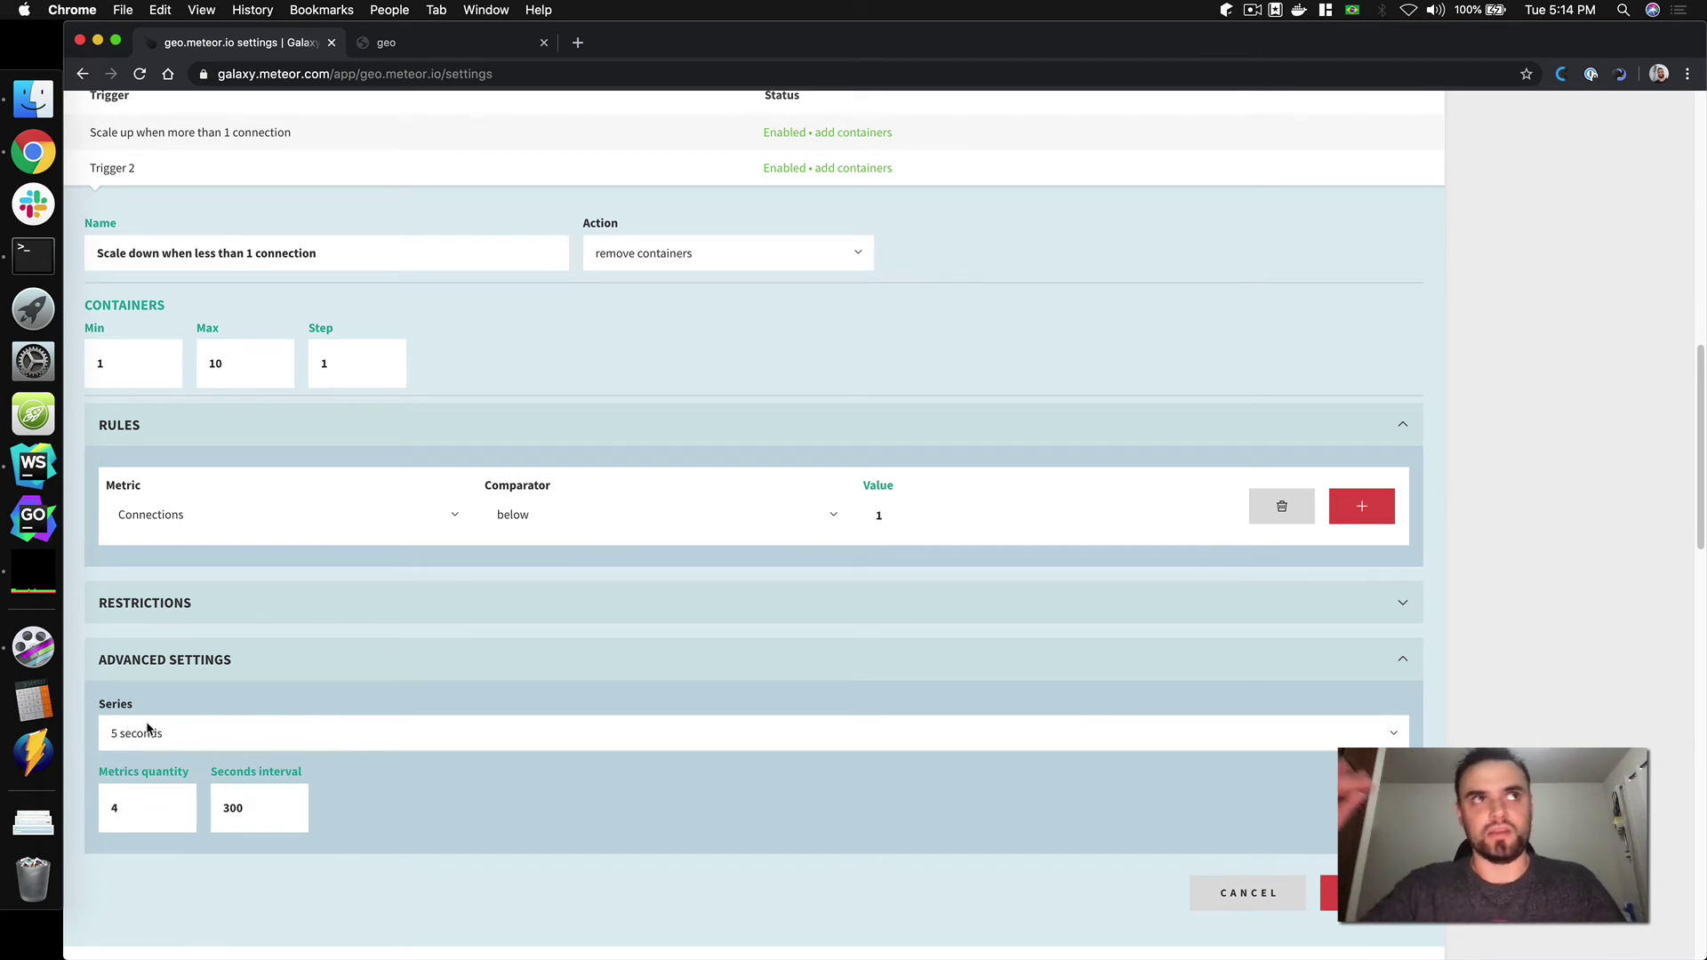
pyautogui.press('Tab')
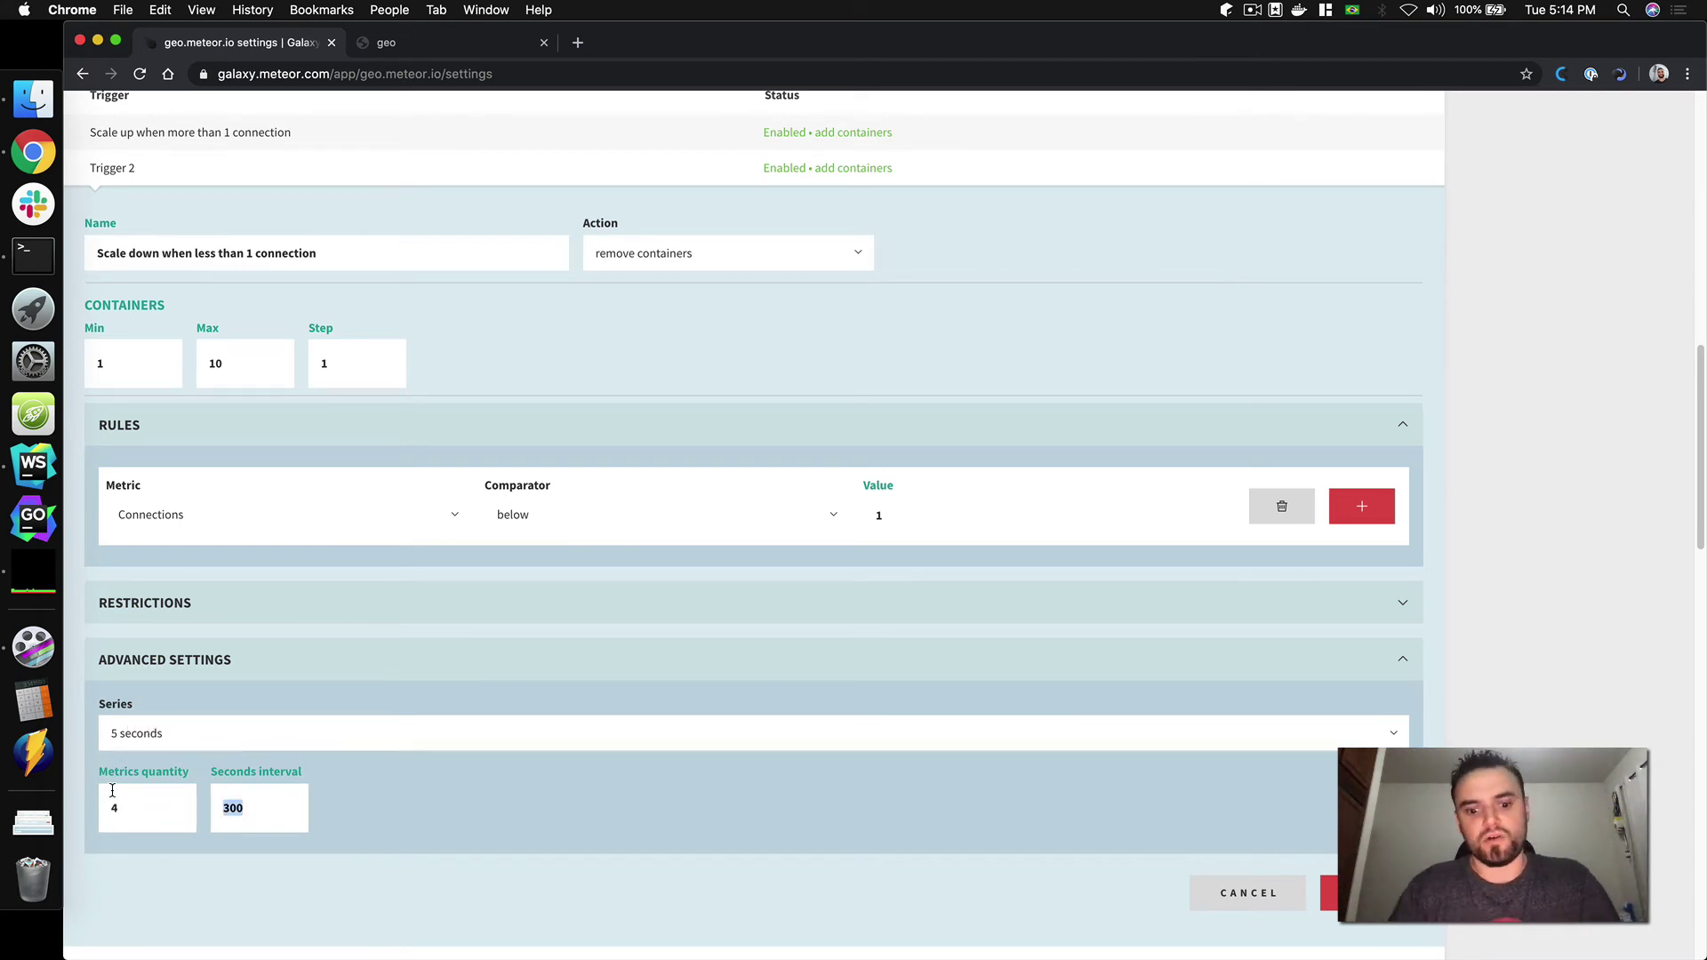
pyautogui.write('60')
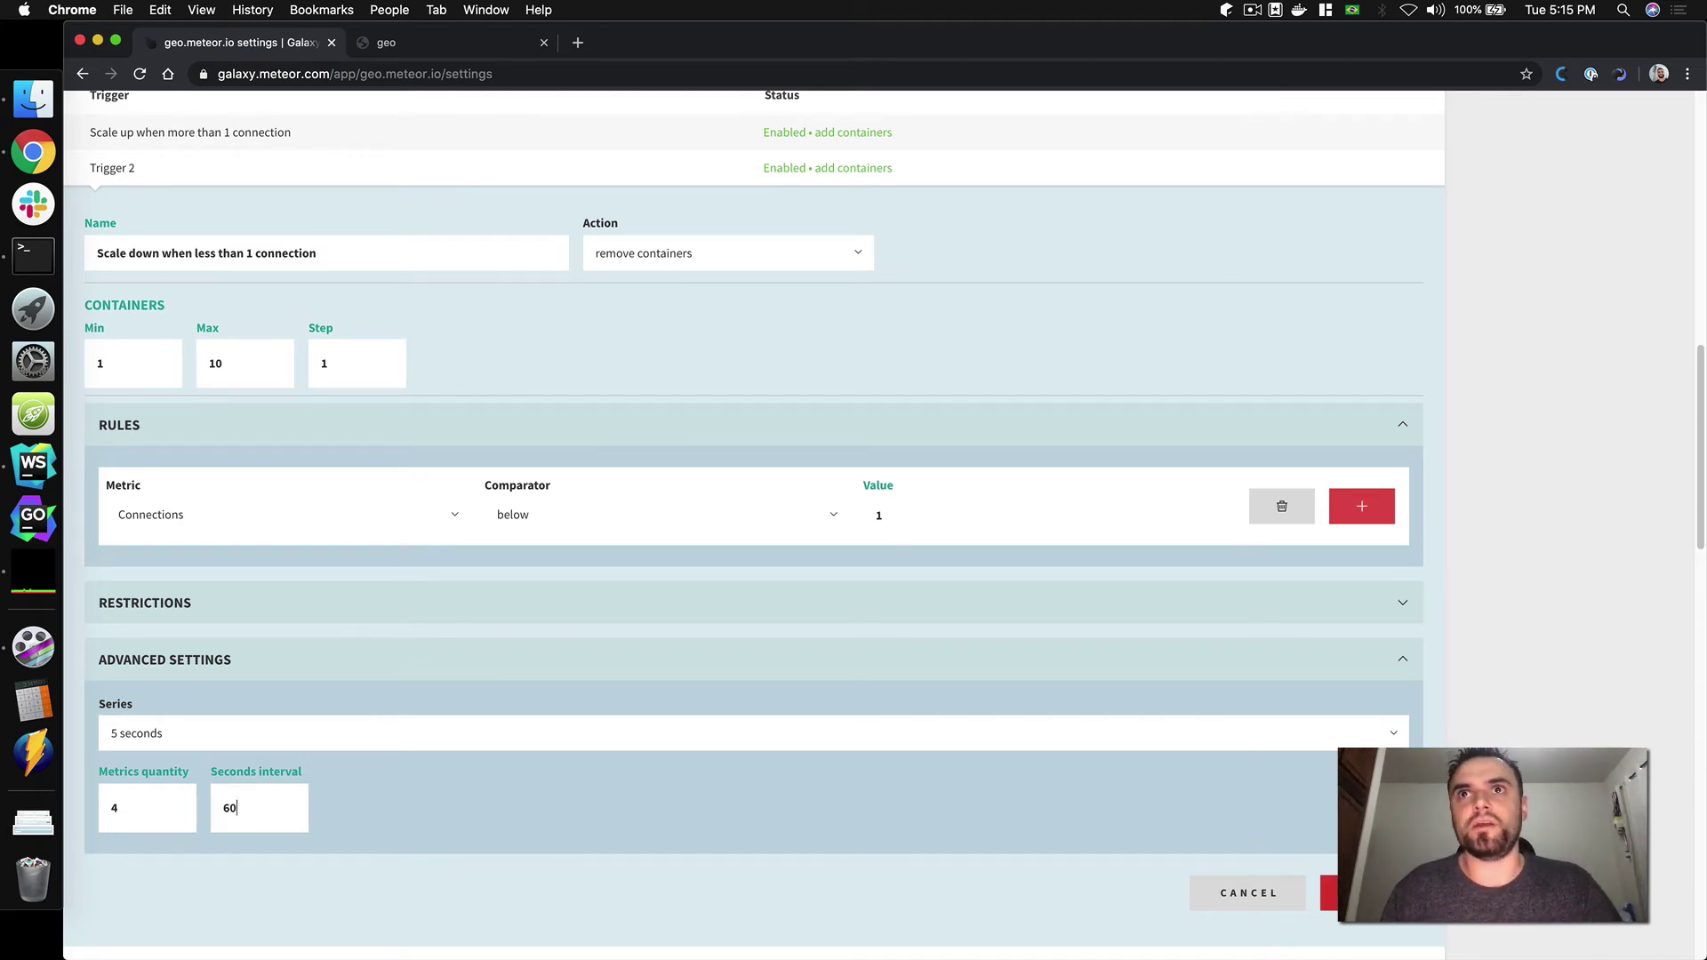
pyautogui.press('Return')
# Rename the scale-up trigger "Scale up when more than 2 connection" and save it.
pyautogui.scroll(3, 469, 587)
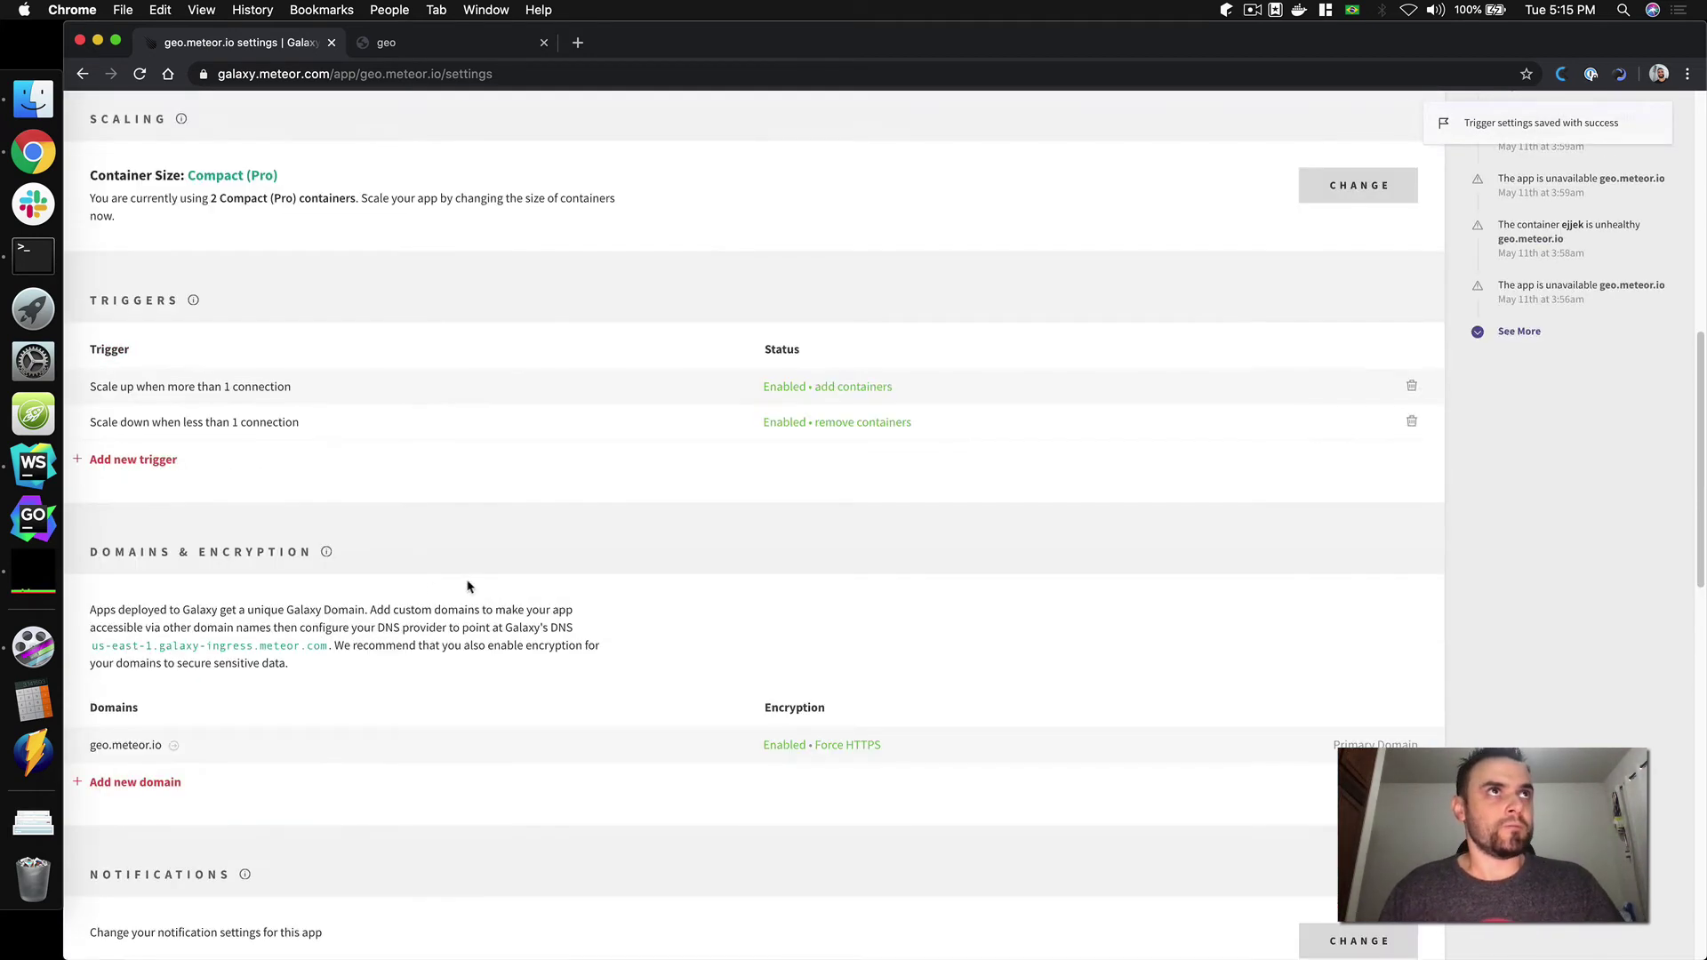
pyautogui.click(137, 386)
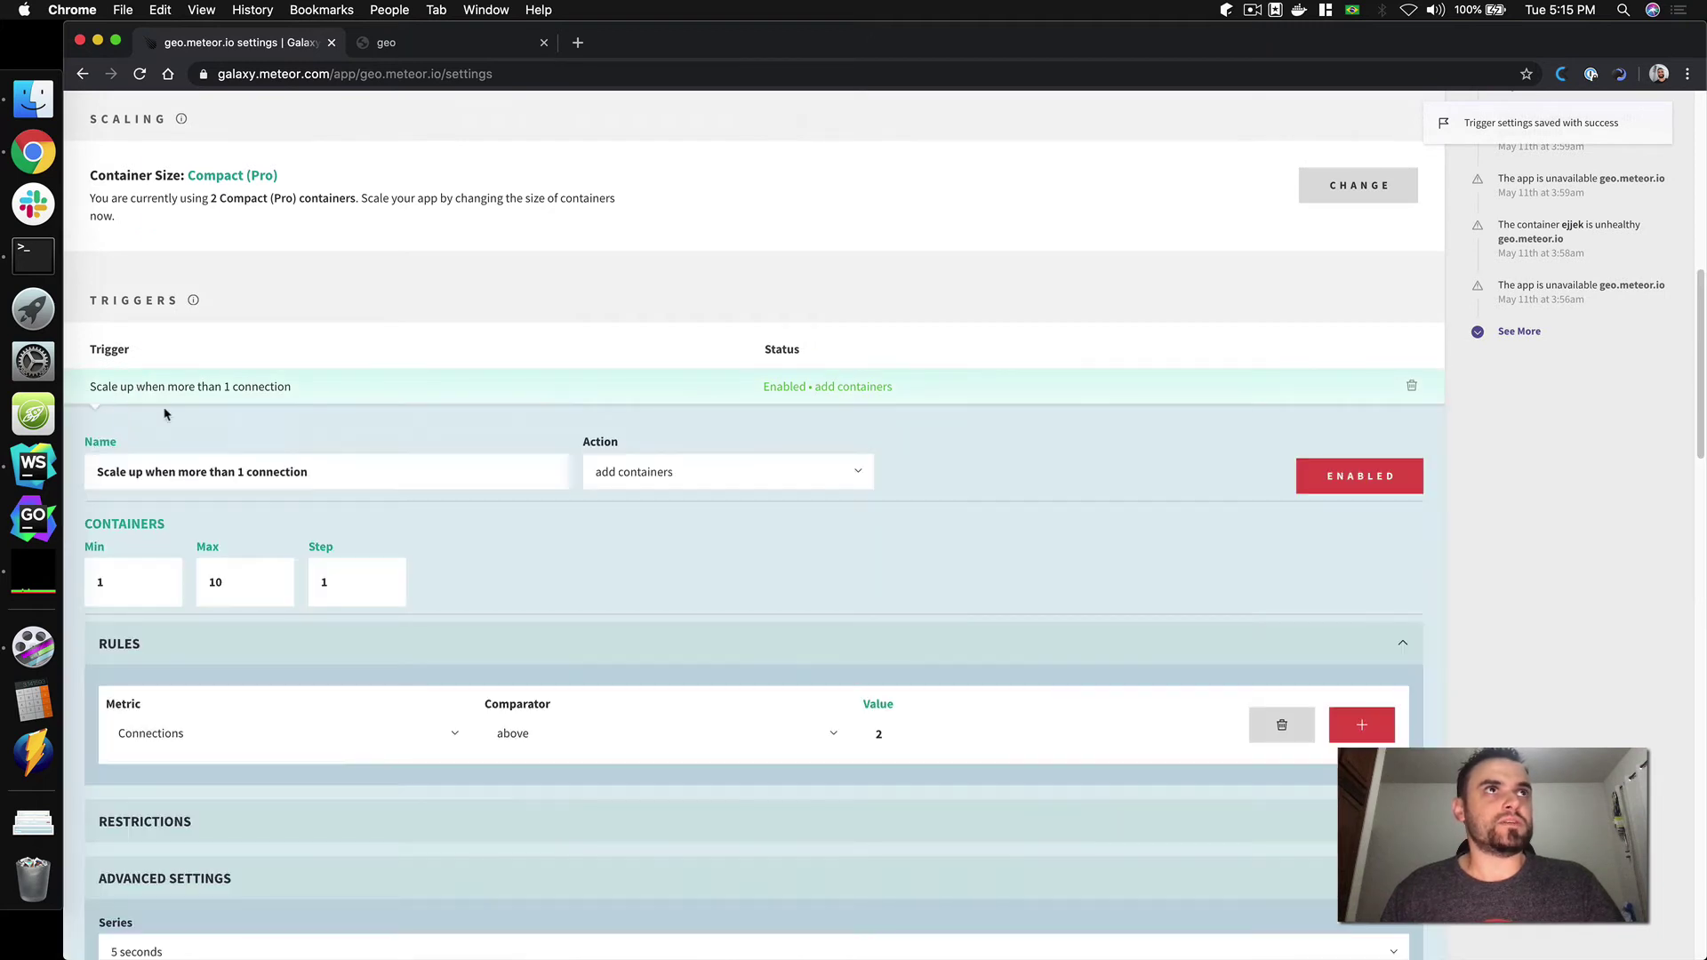
pyautogui.click(240, 468)
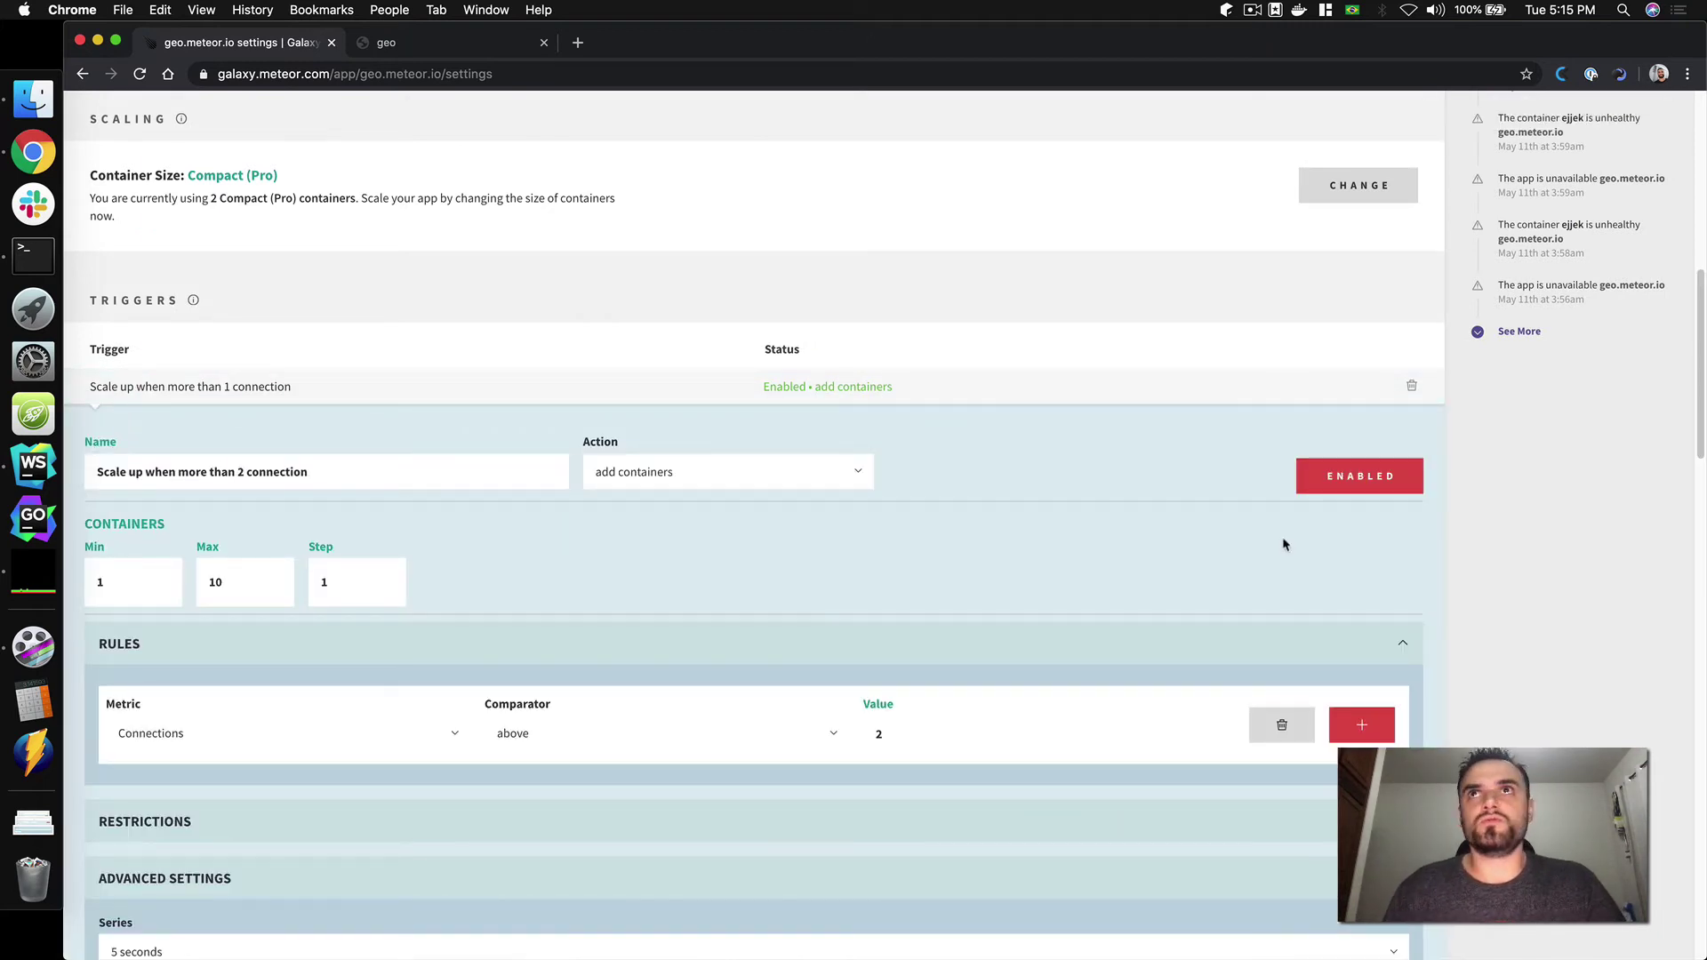
pyautogui.scroll(-6, 1283, 540)
pyautogui.click(1328, 866)
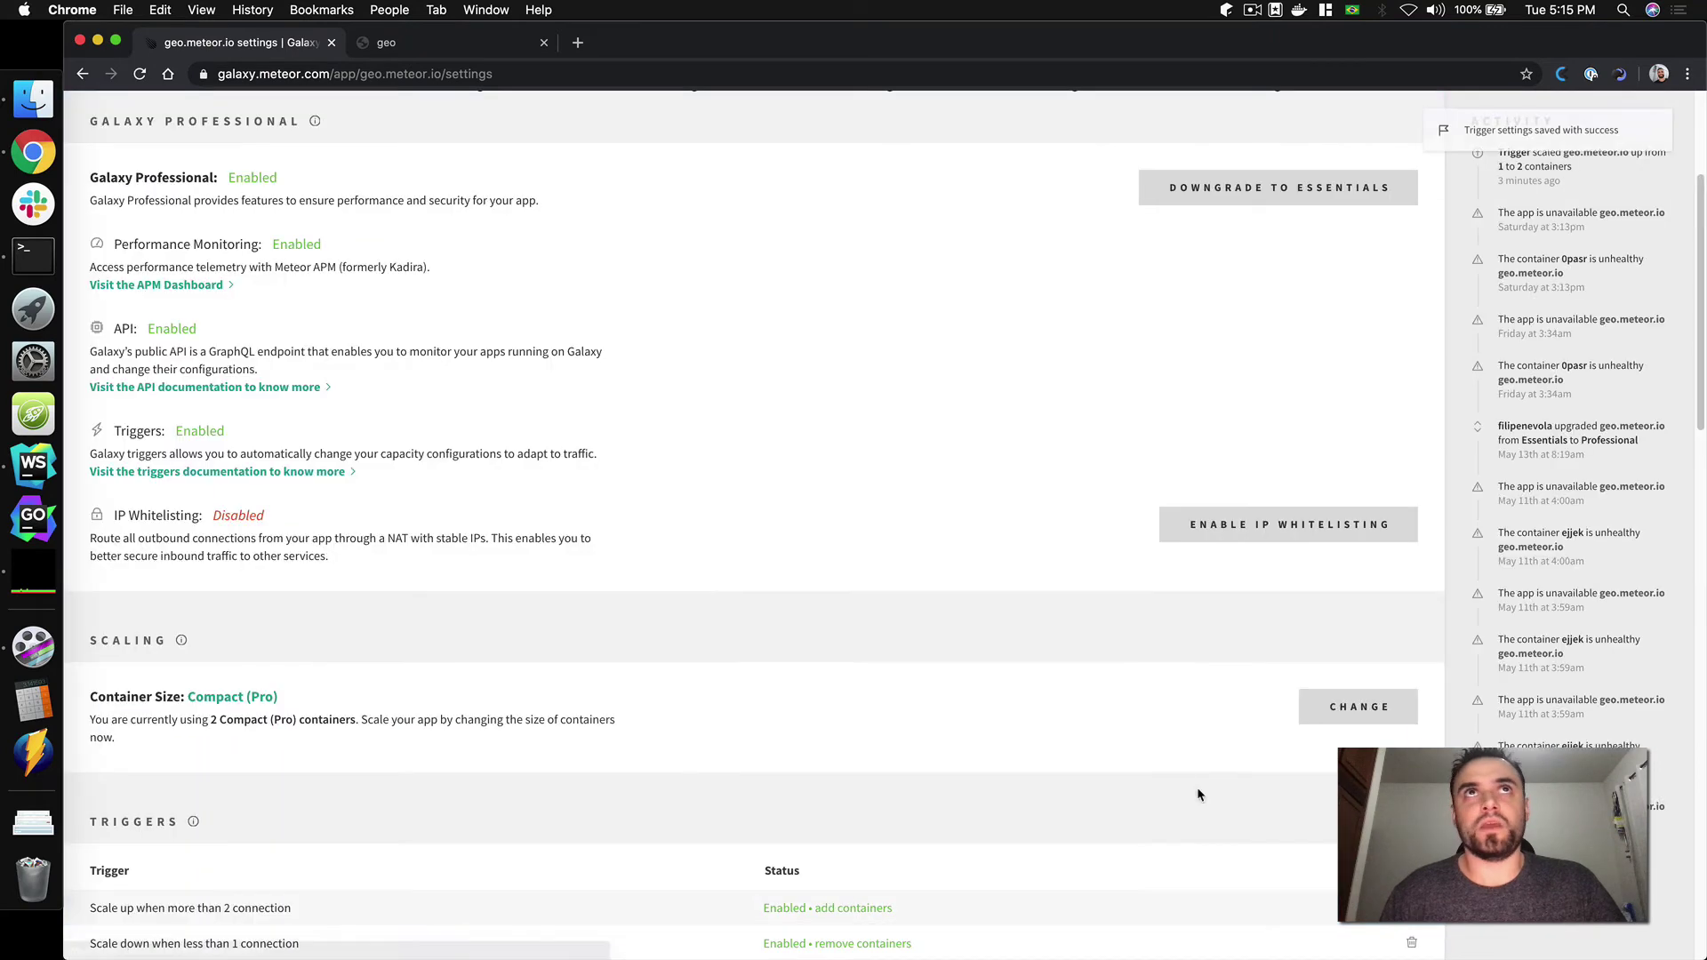
# Switch the scale-up trigger to disabled and back to enabled, and close it without saving.
pyautogui.scroll(-8, 768, 652)
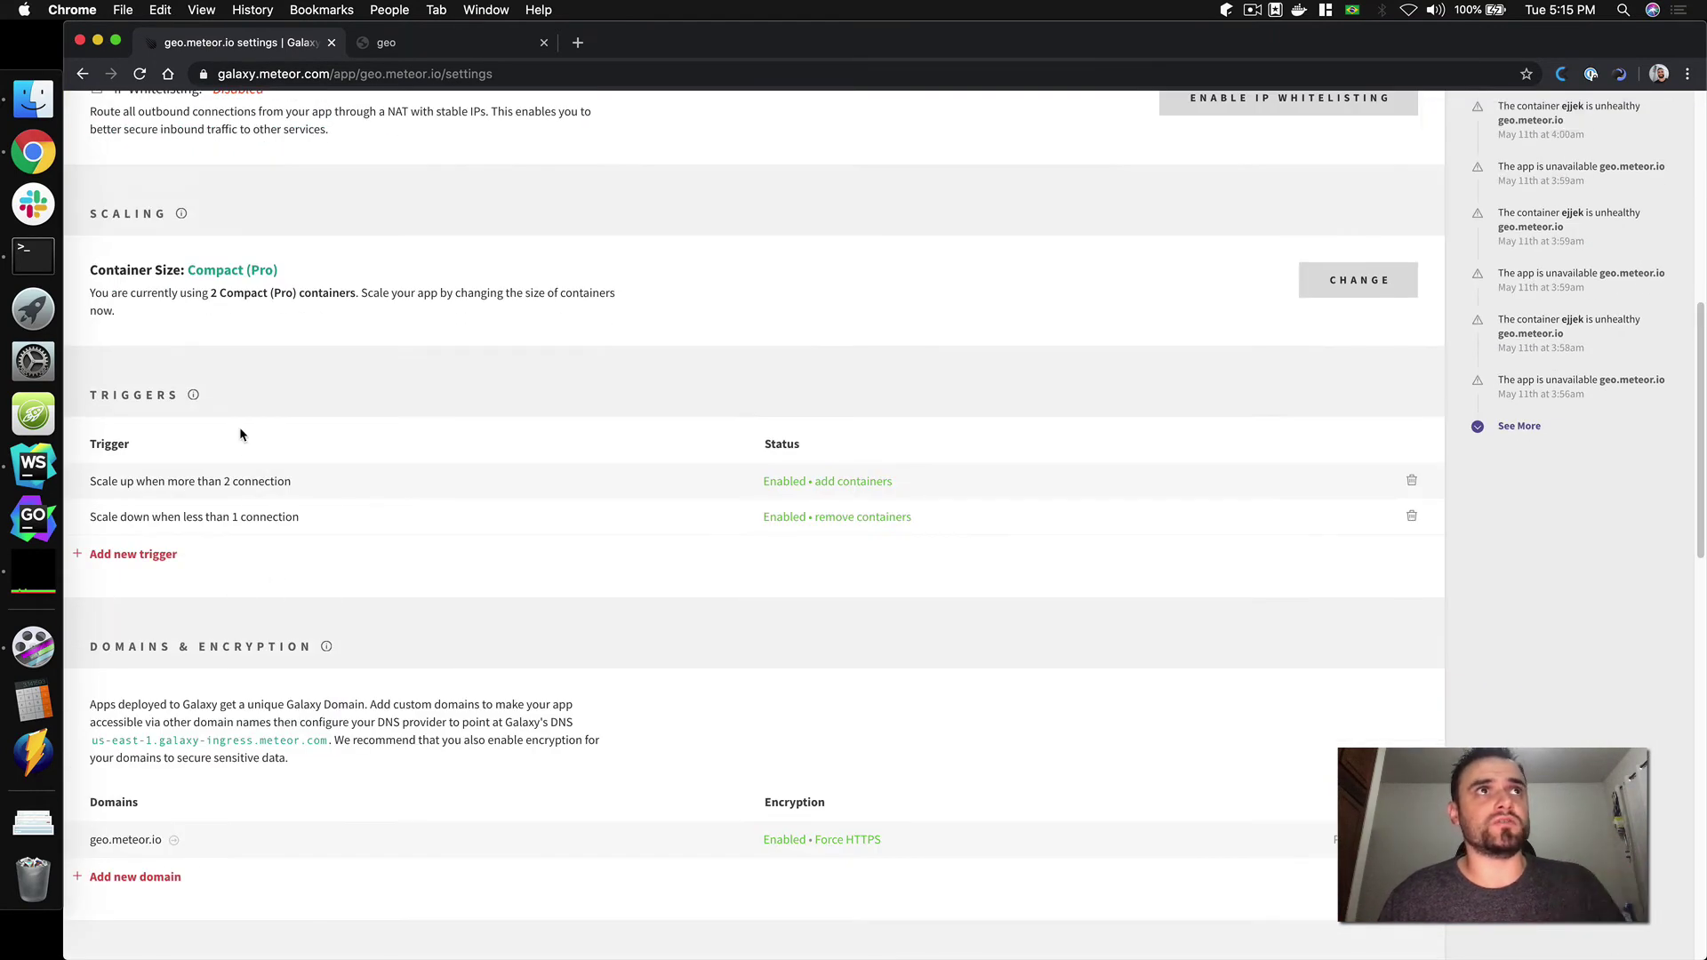
pyautogui.click(237, 483)
pyautogui.click(1147, 493)
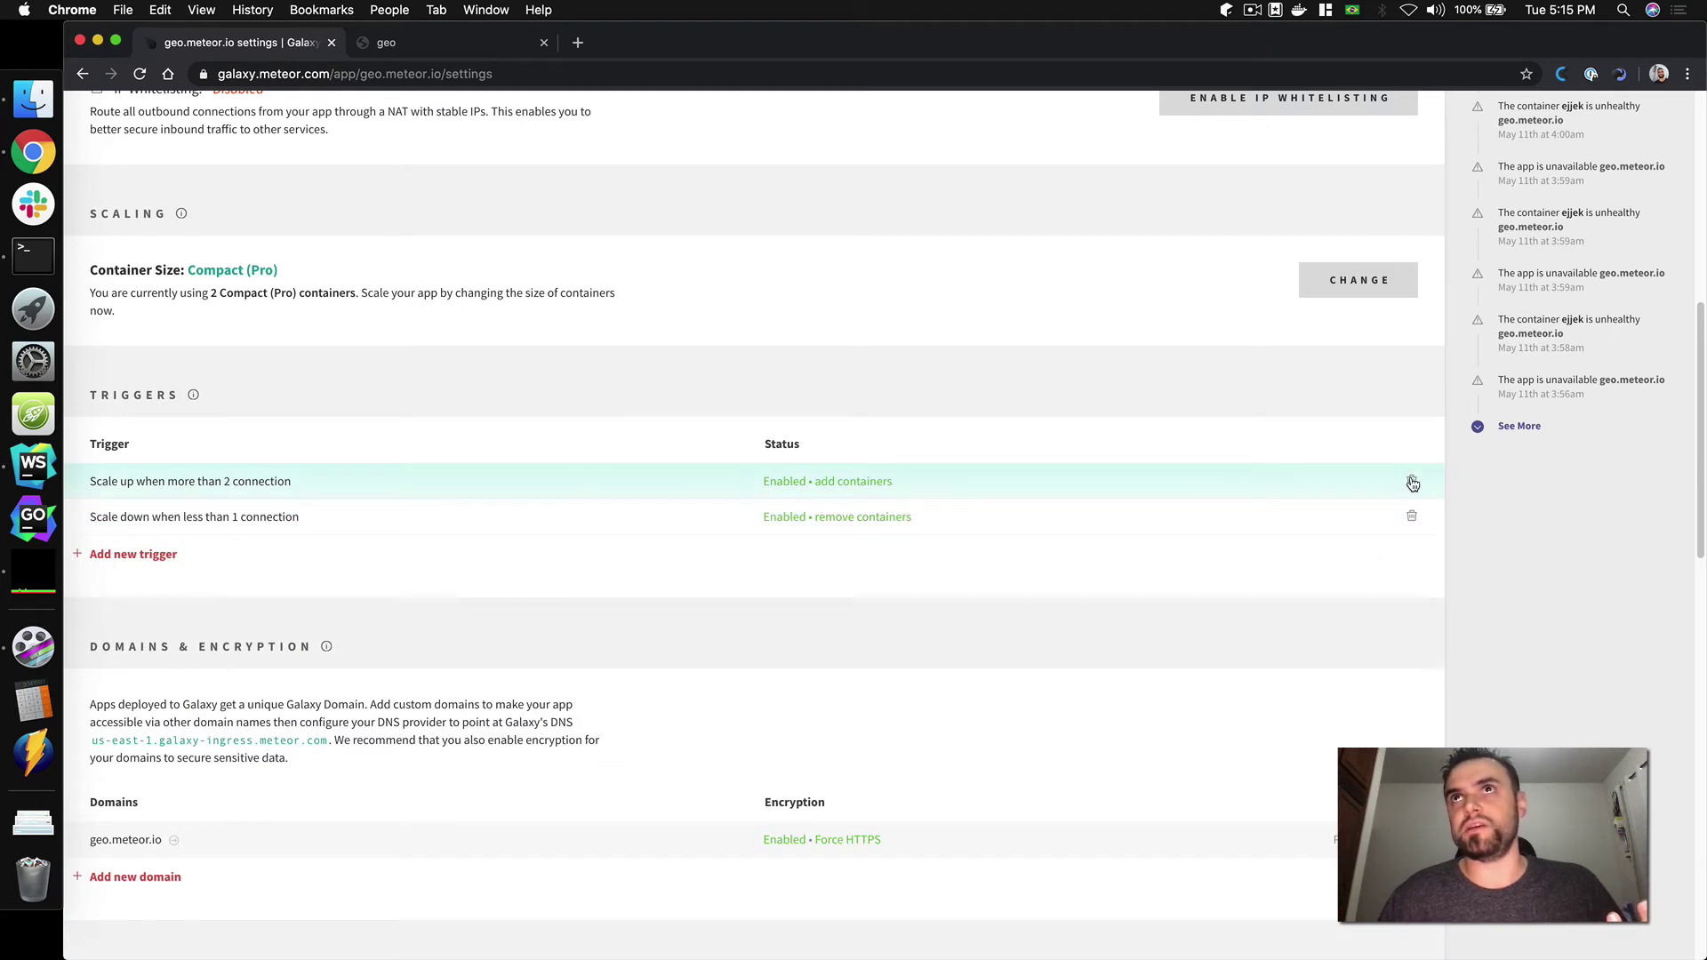
pyautogui.click(606, 482)
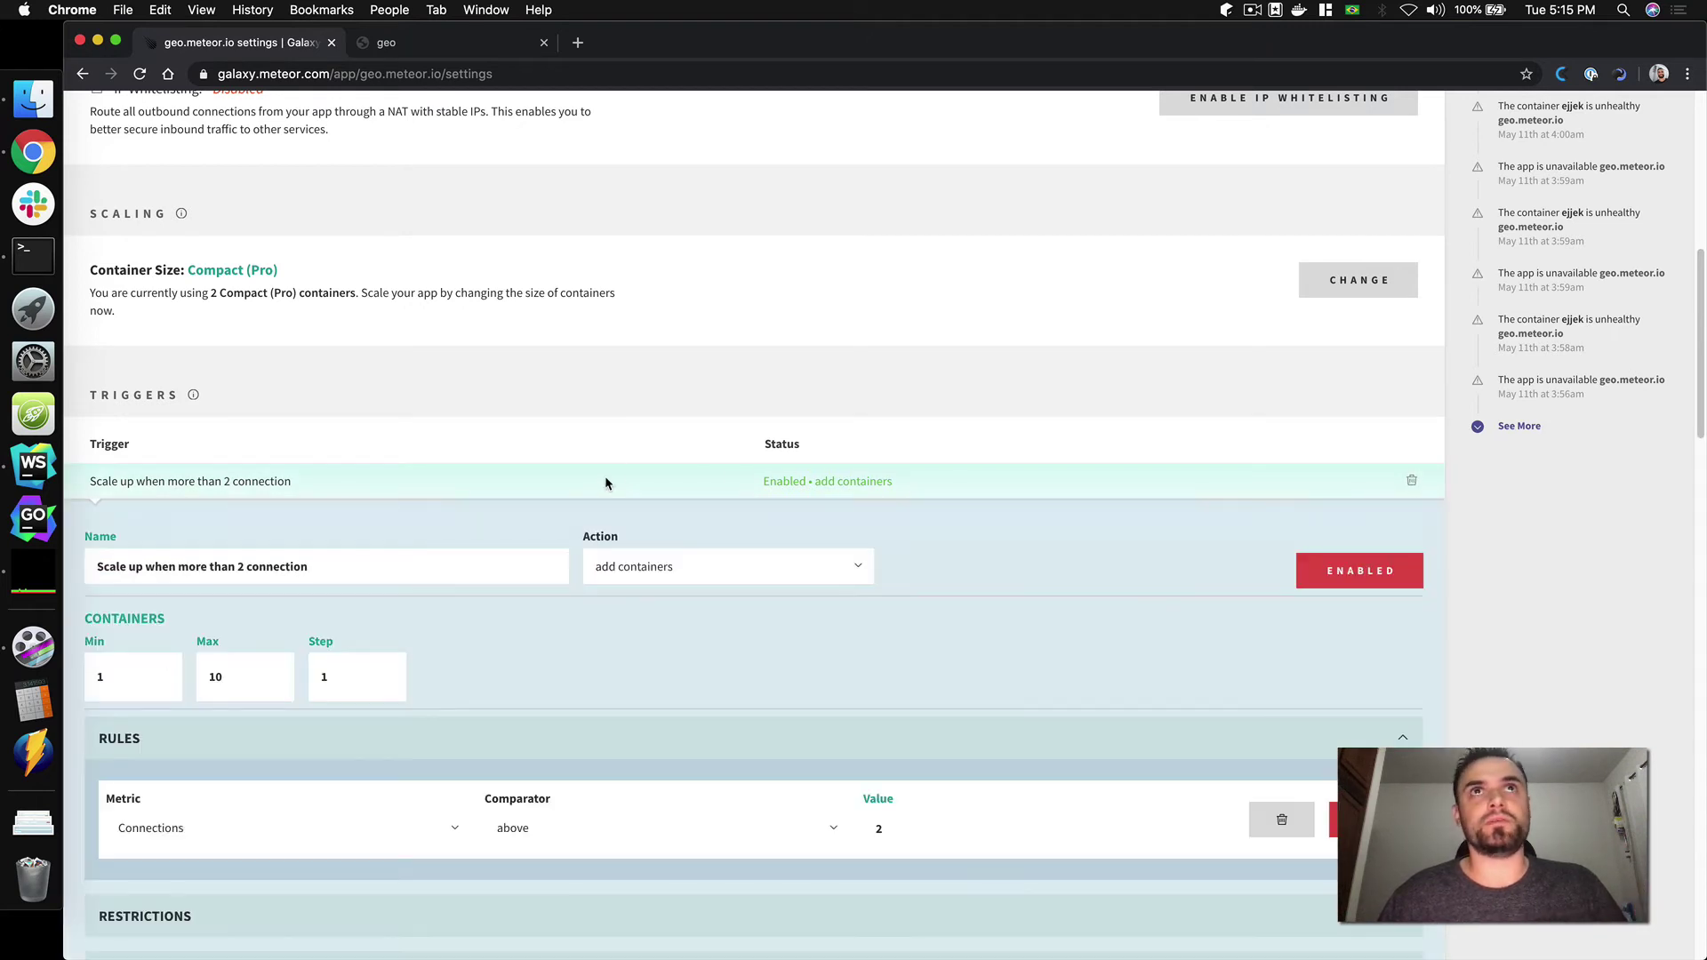
pyautogui.click(1362, 573)
pyautogui.scroll(-3, 1377, 668)
pyautogui.scroll(-3, 1373, 718)
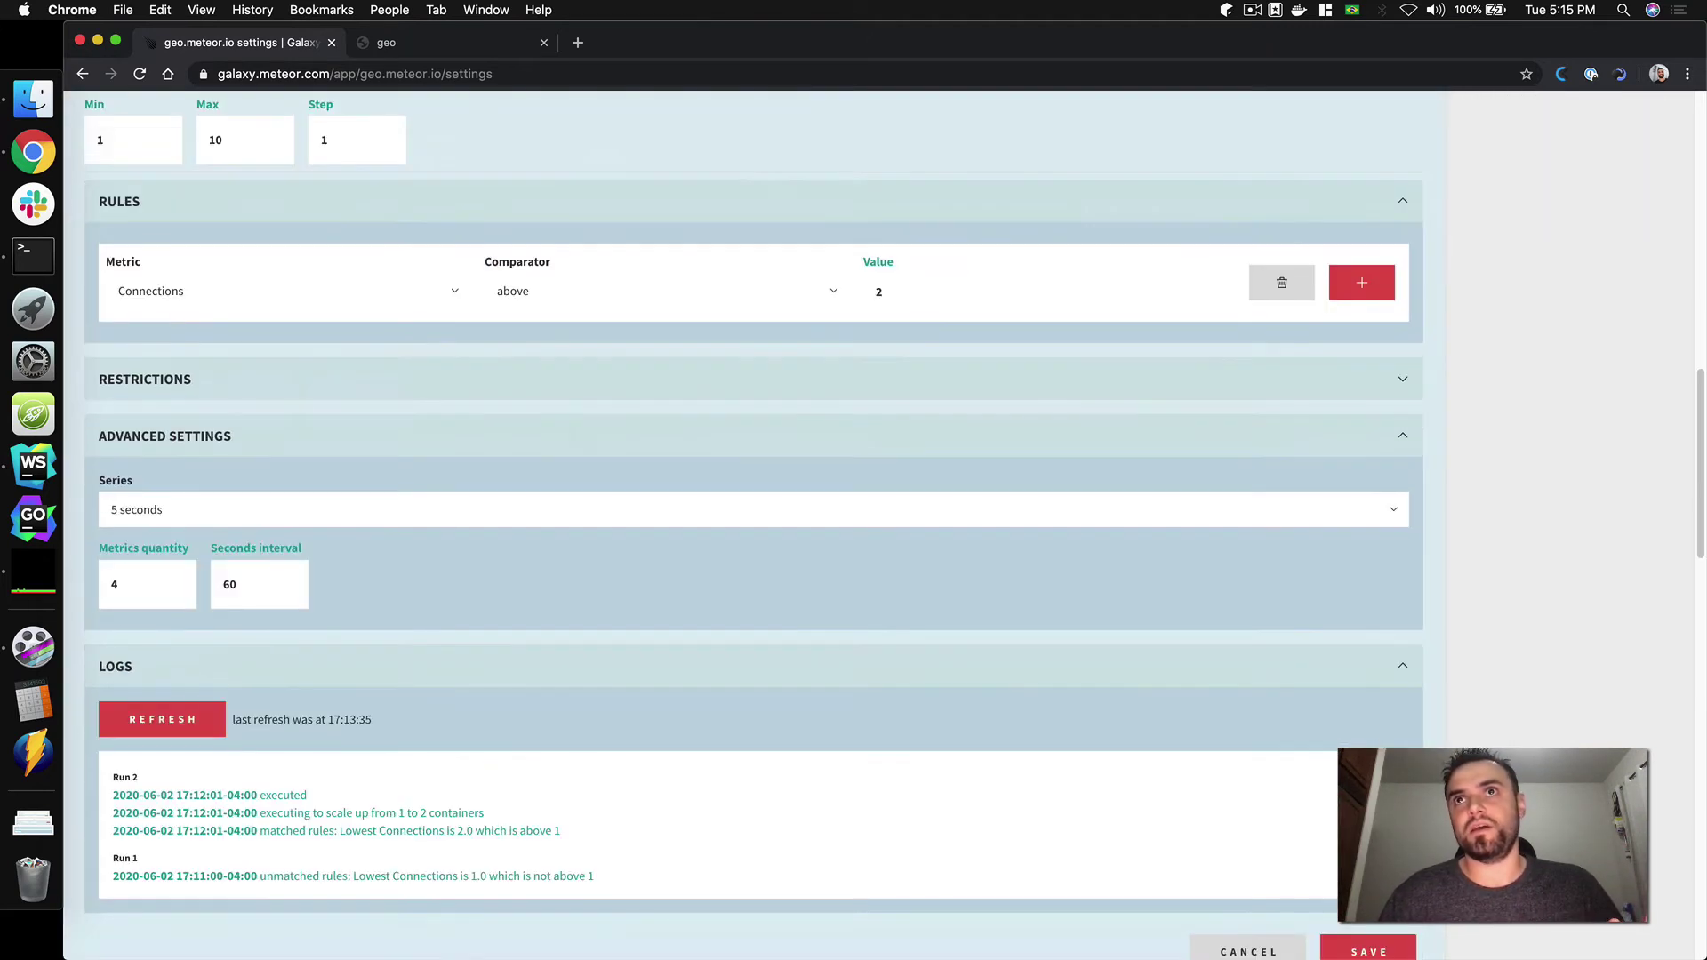
pyautogui.scroll(8, 1371, 939)
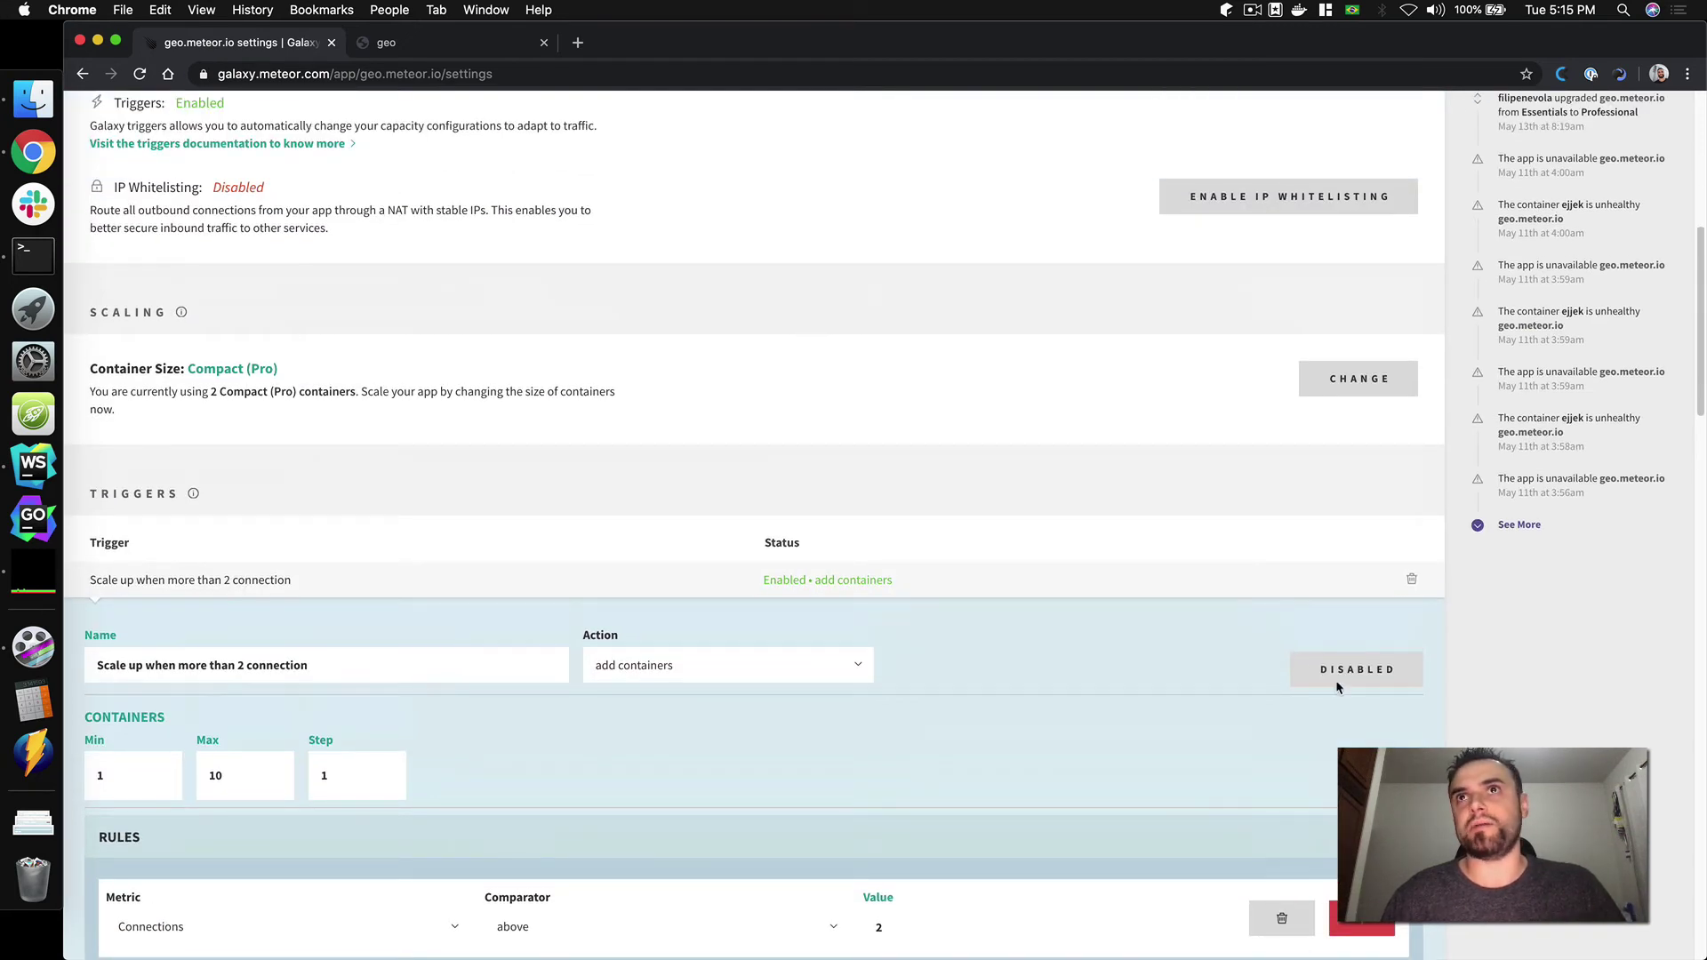
pyautogui.click(1337, 681)
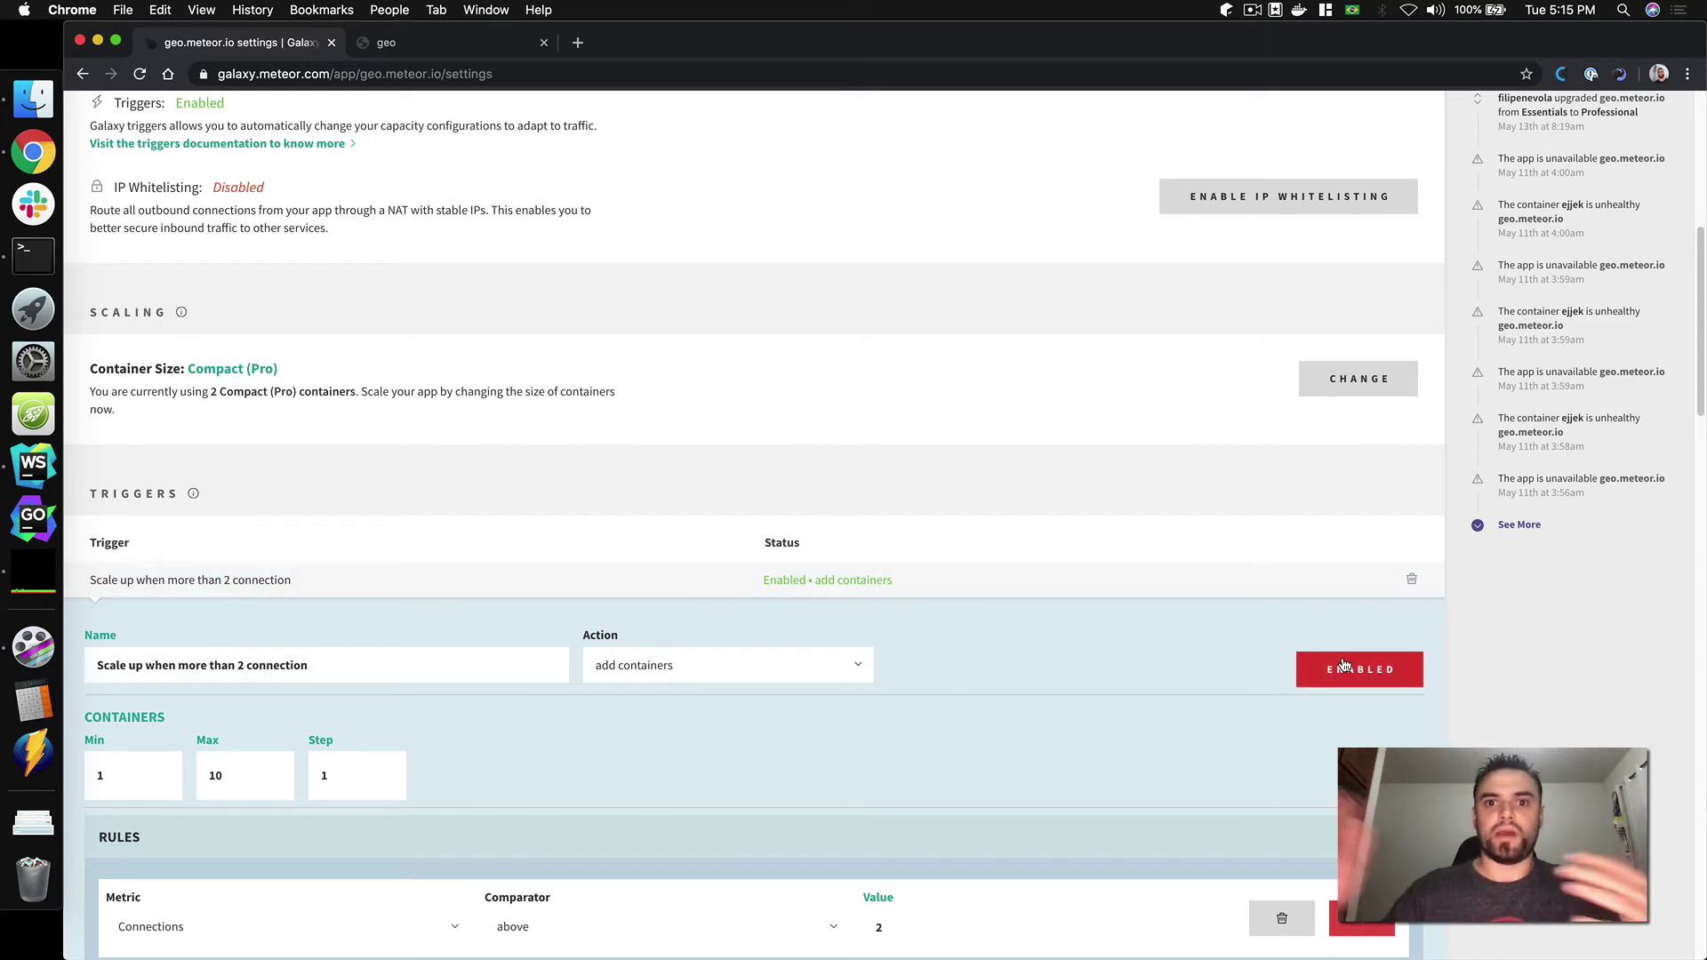
pyautogui.click(429, 565)
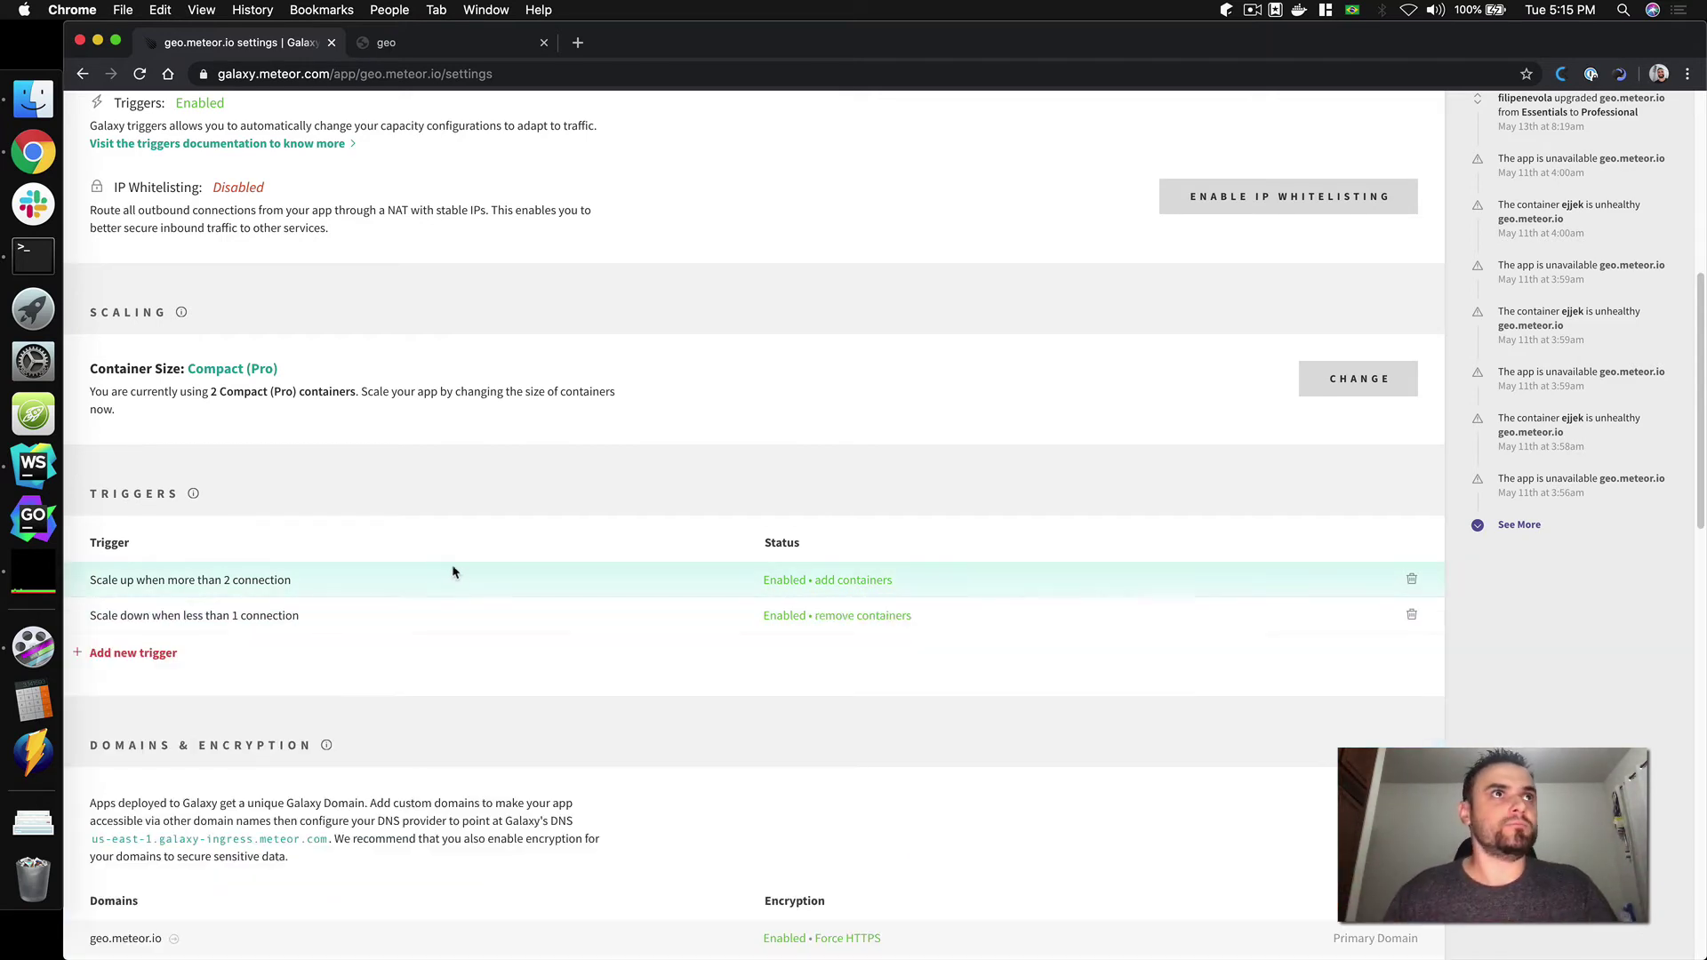
# Expand the logs of the scale-down trigger and refresh them.
pyautogui.click(416, 615)
pyautogui.scroll(-5, 416, 613)
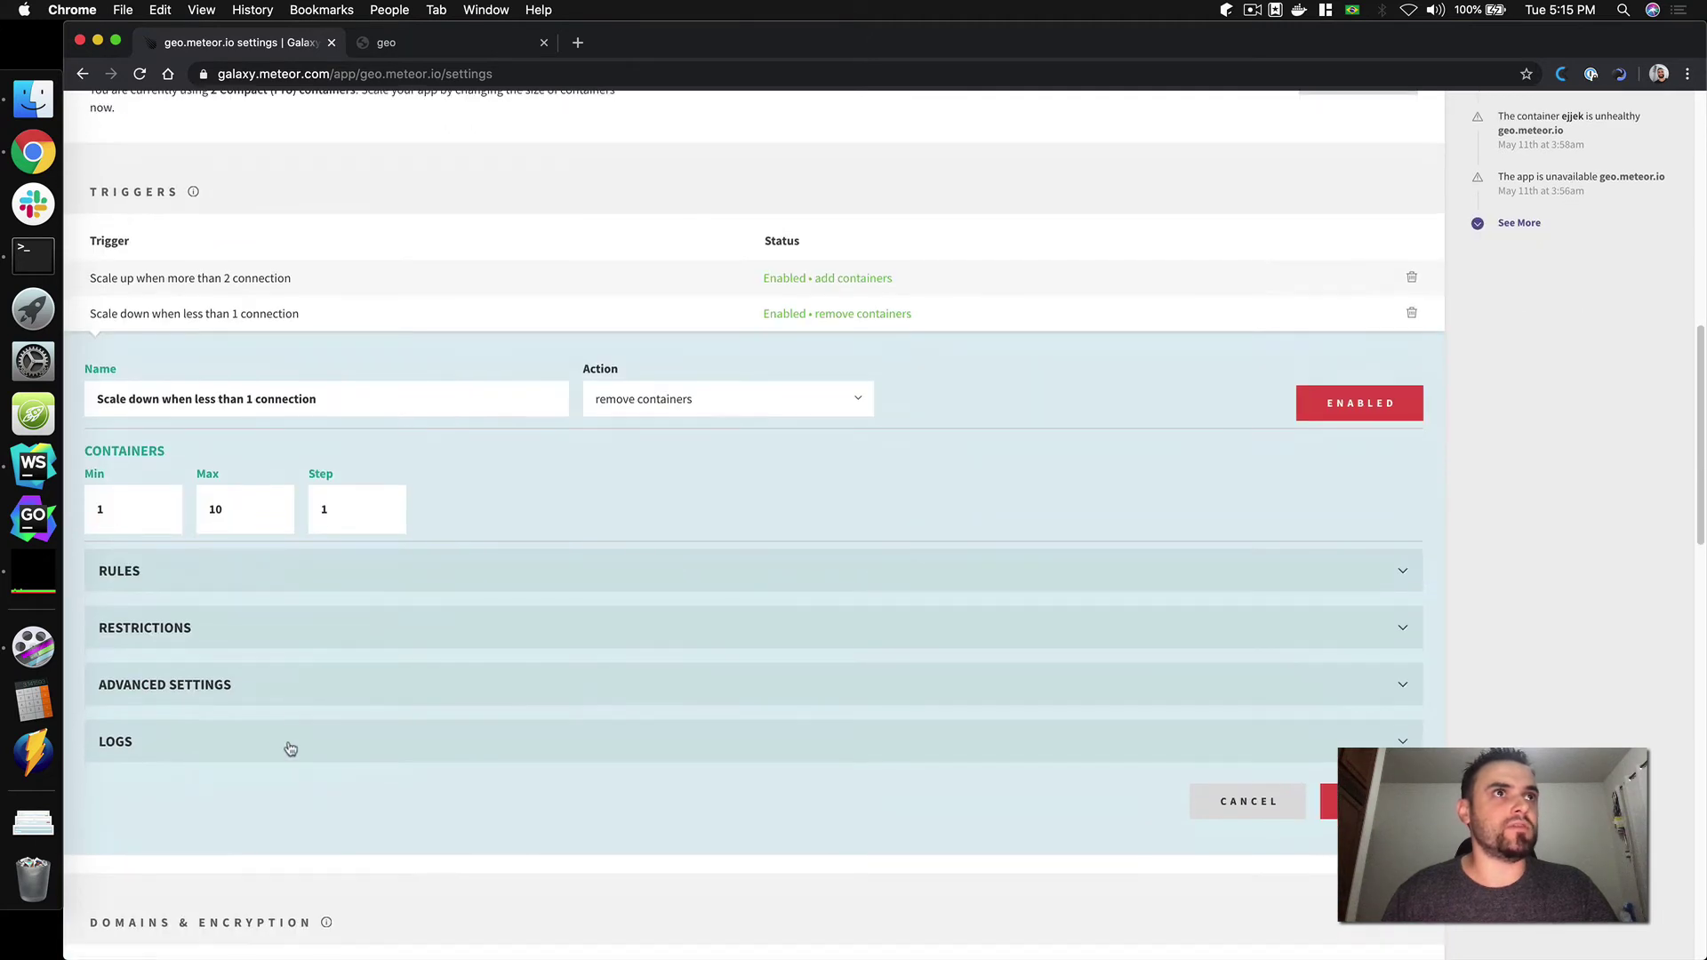
pyautogui.click(285, 745)
pyautogui.click(210, 792)
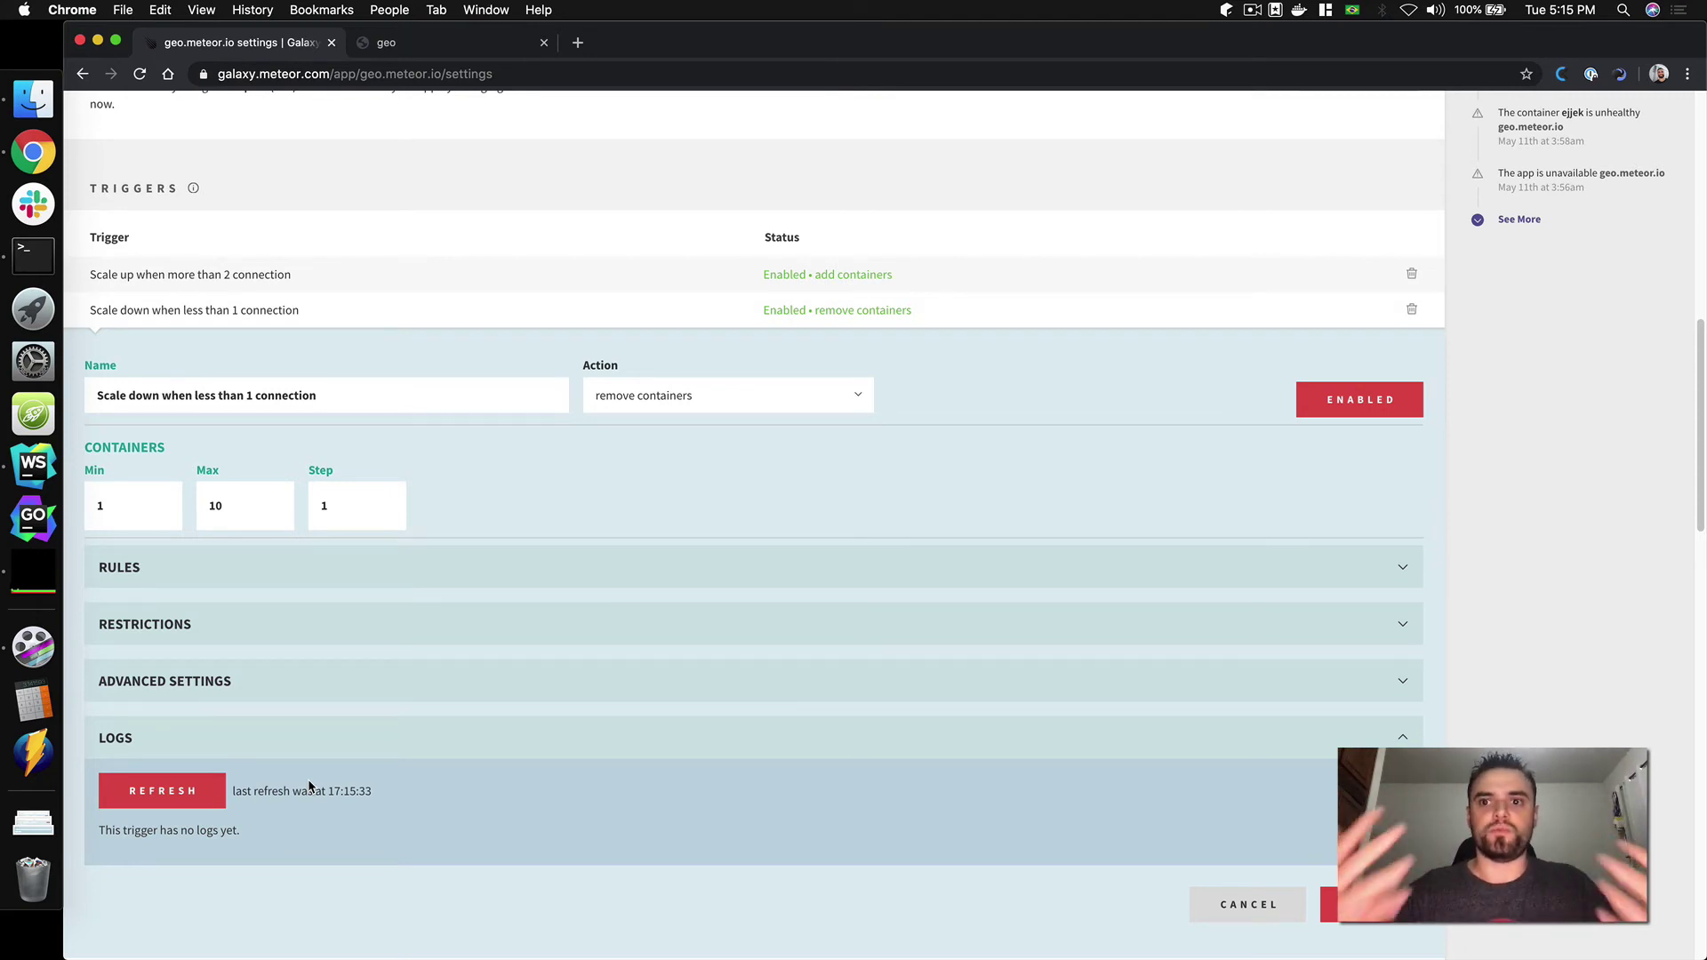
# Show the app's containers and close both open geo.meteor.io pages, including the incognito one, to end their connections.
pyautogui.scroll(15, 373, 755)
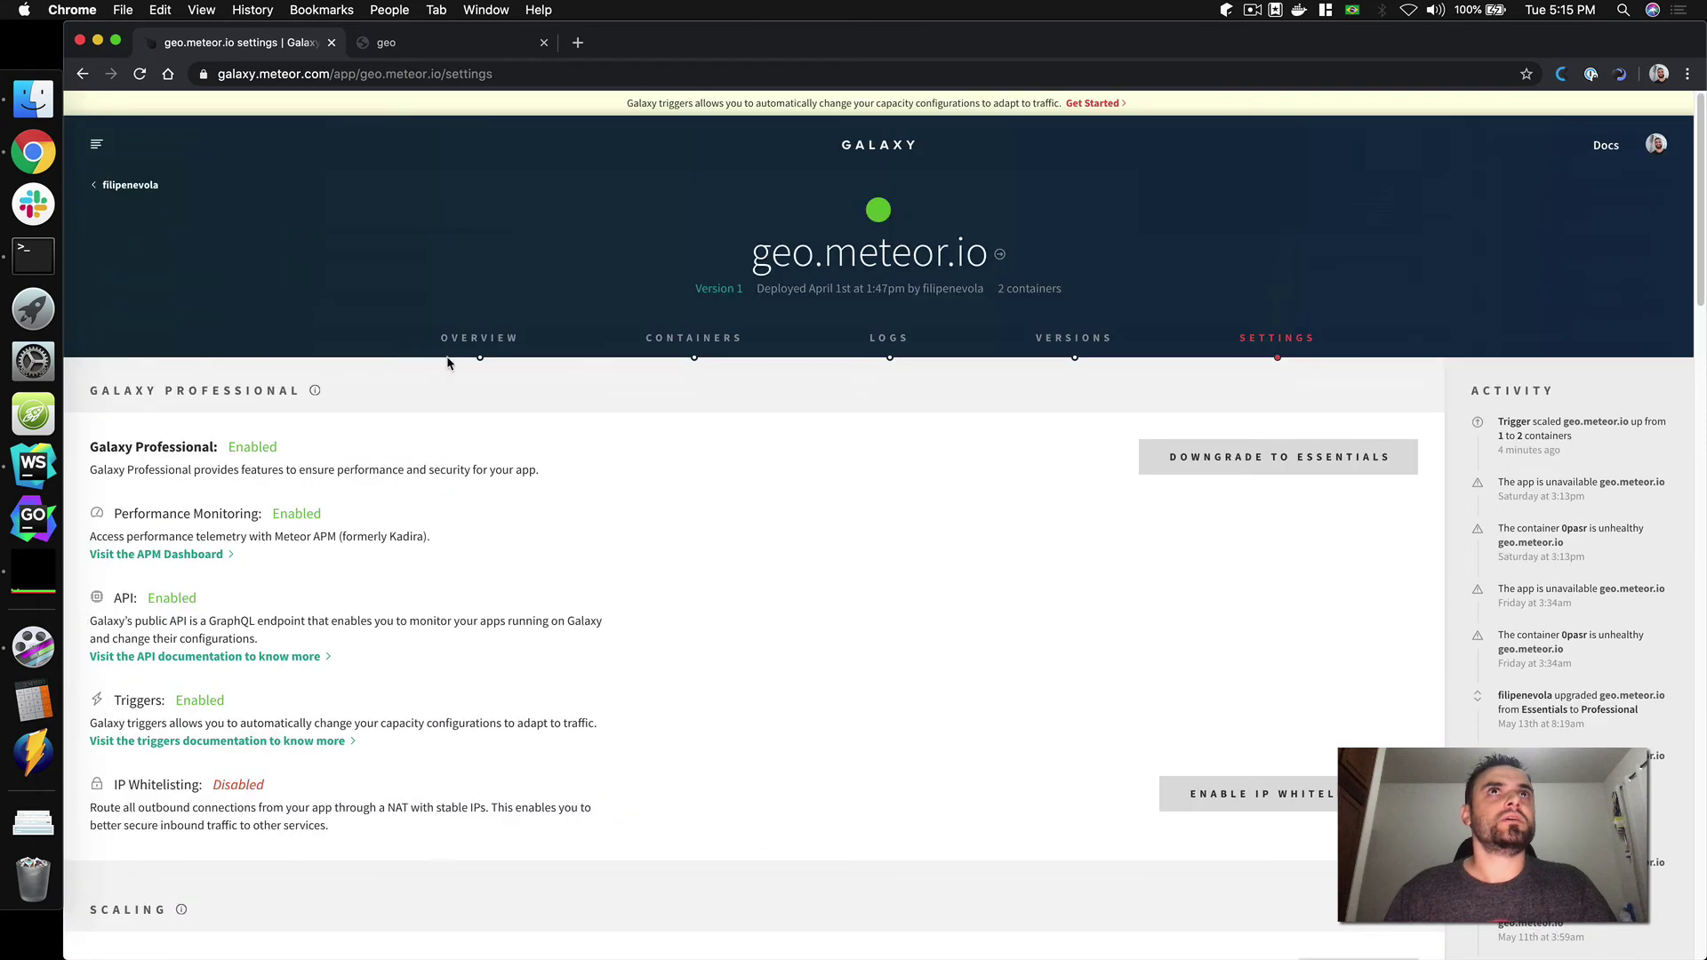
pyautogui.click(667, 355)
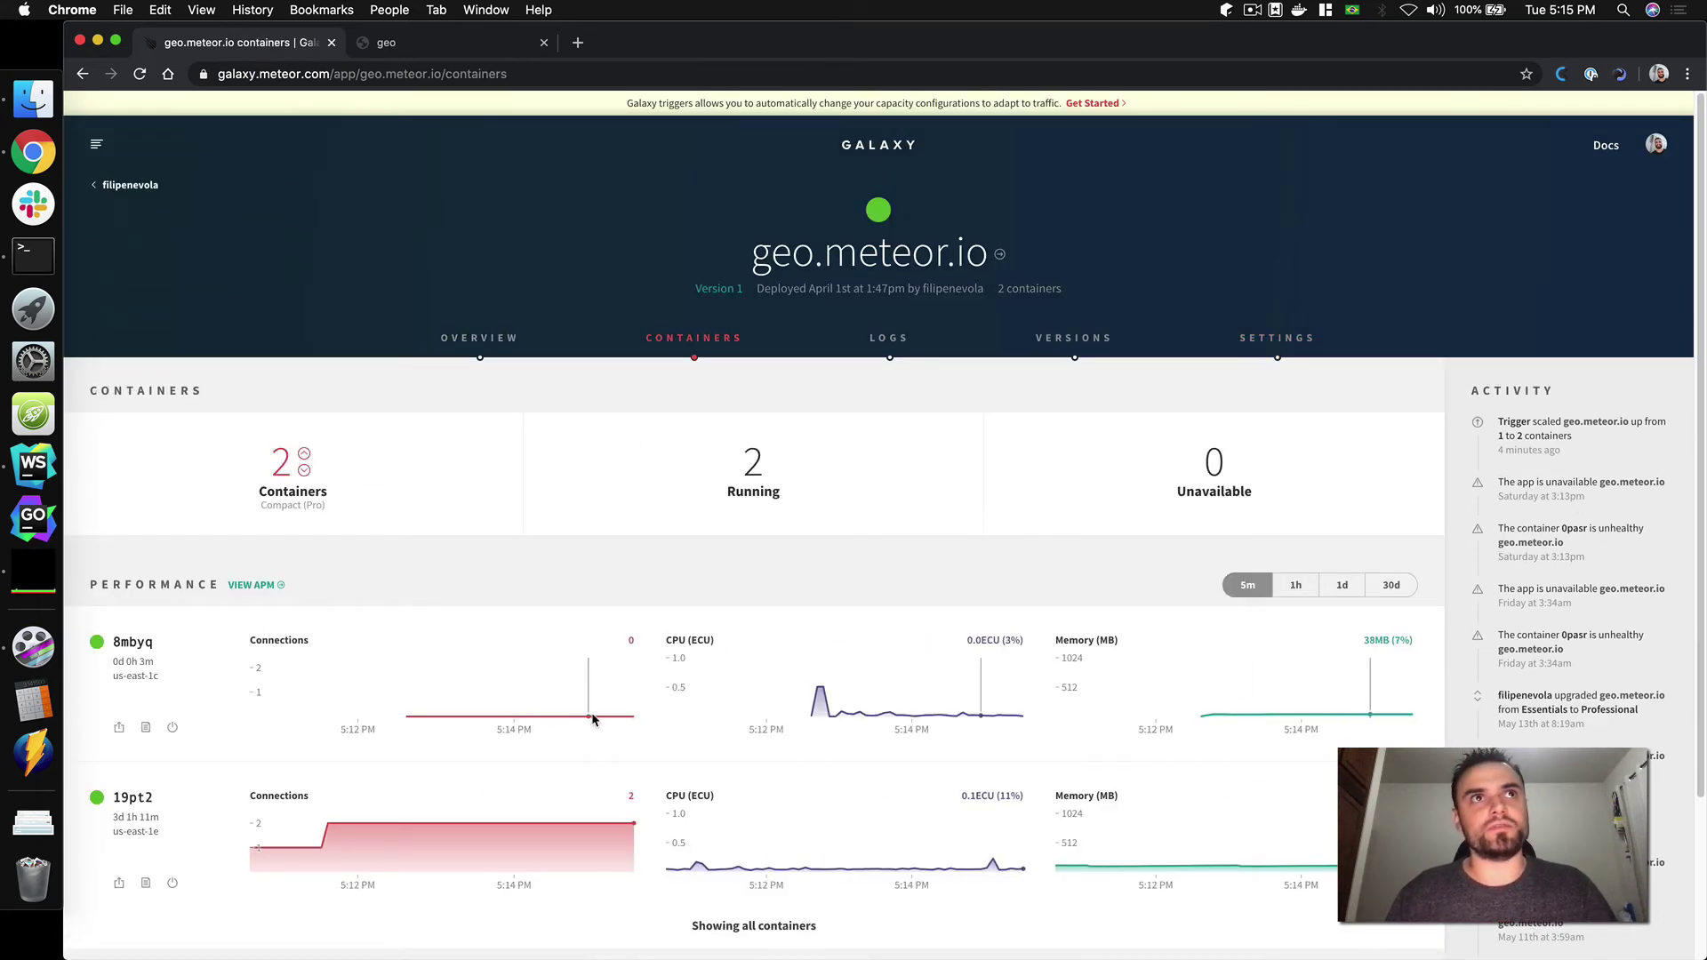
pyautogui.click(544, 44)
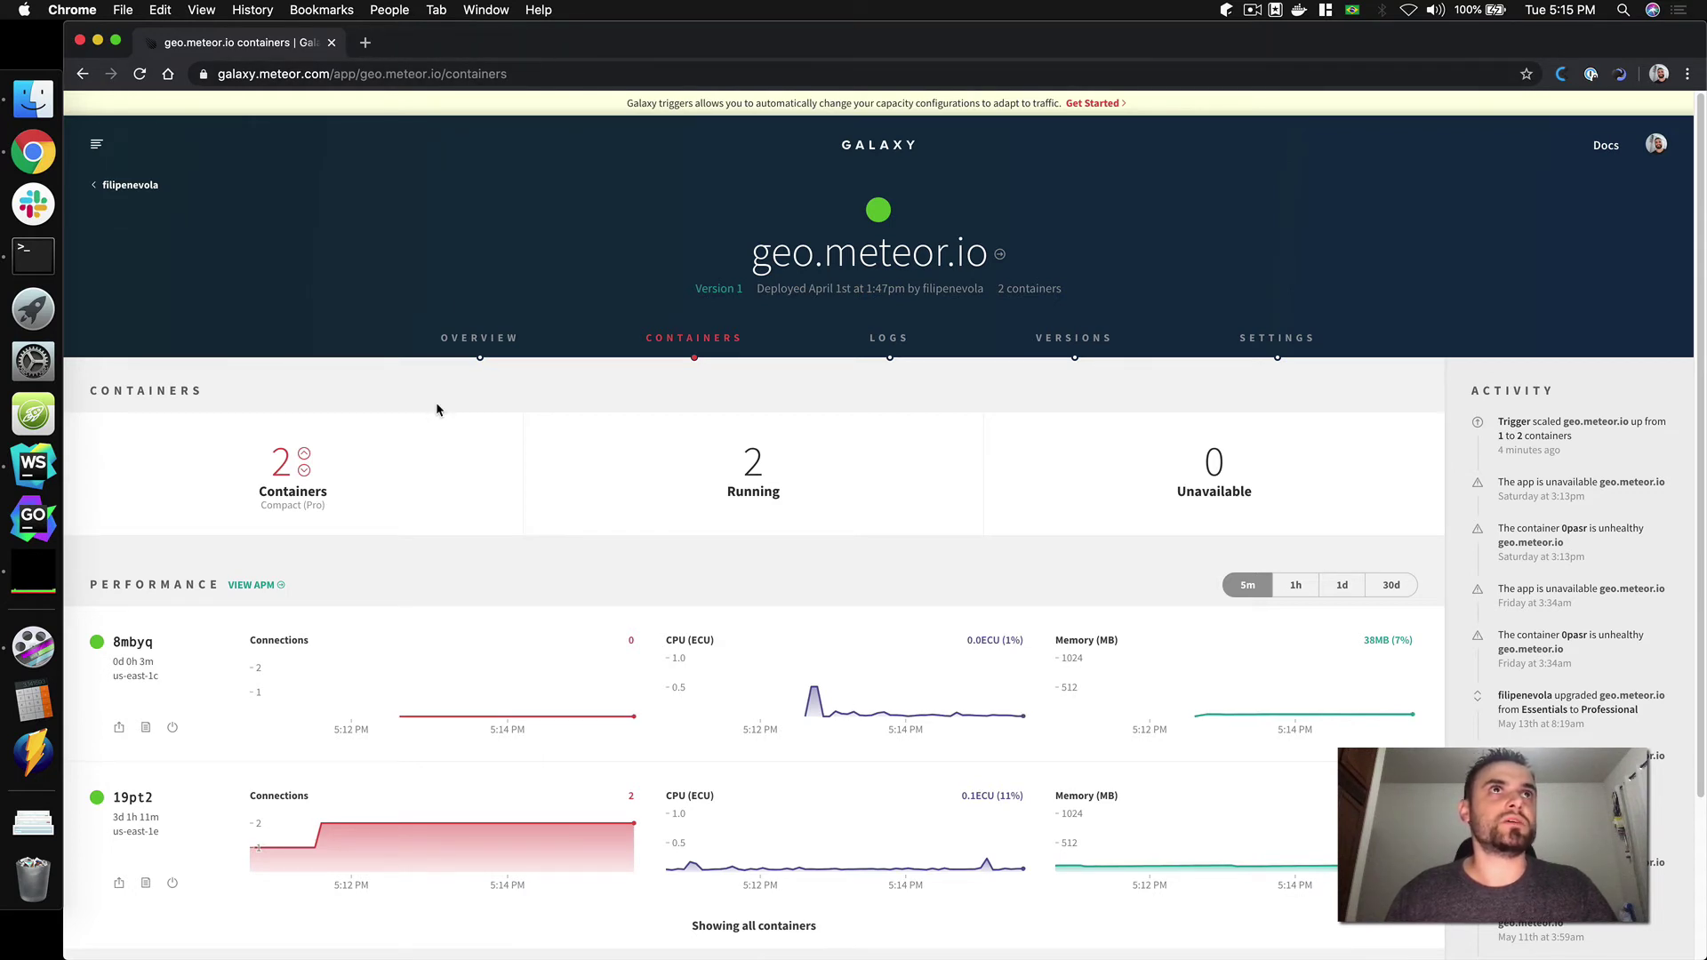
pyautogui.press('super+grave')
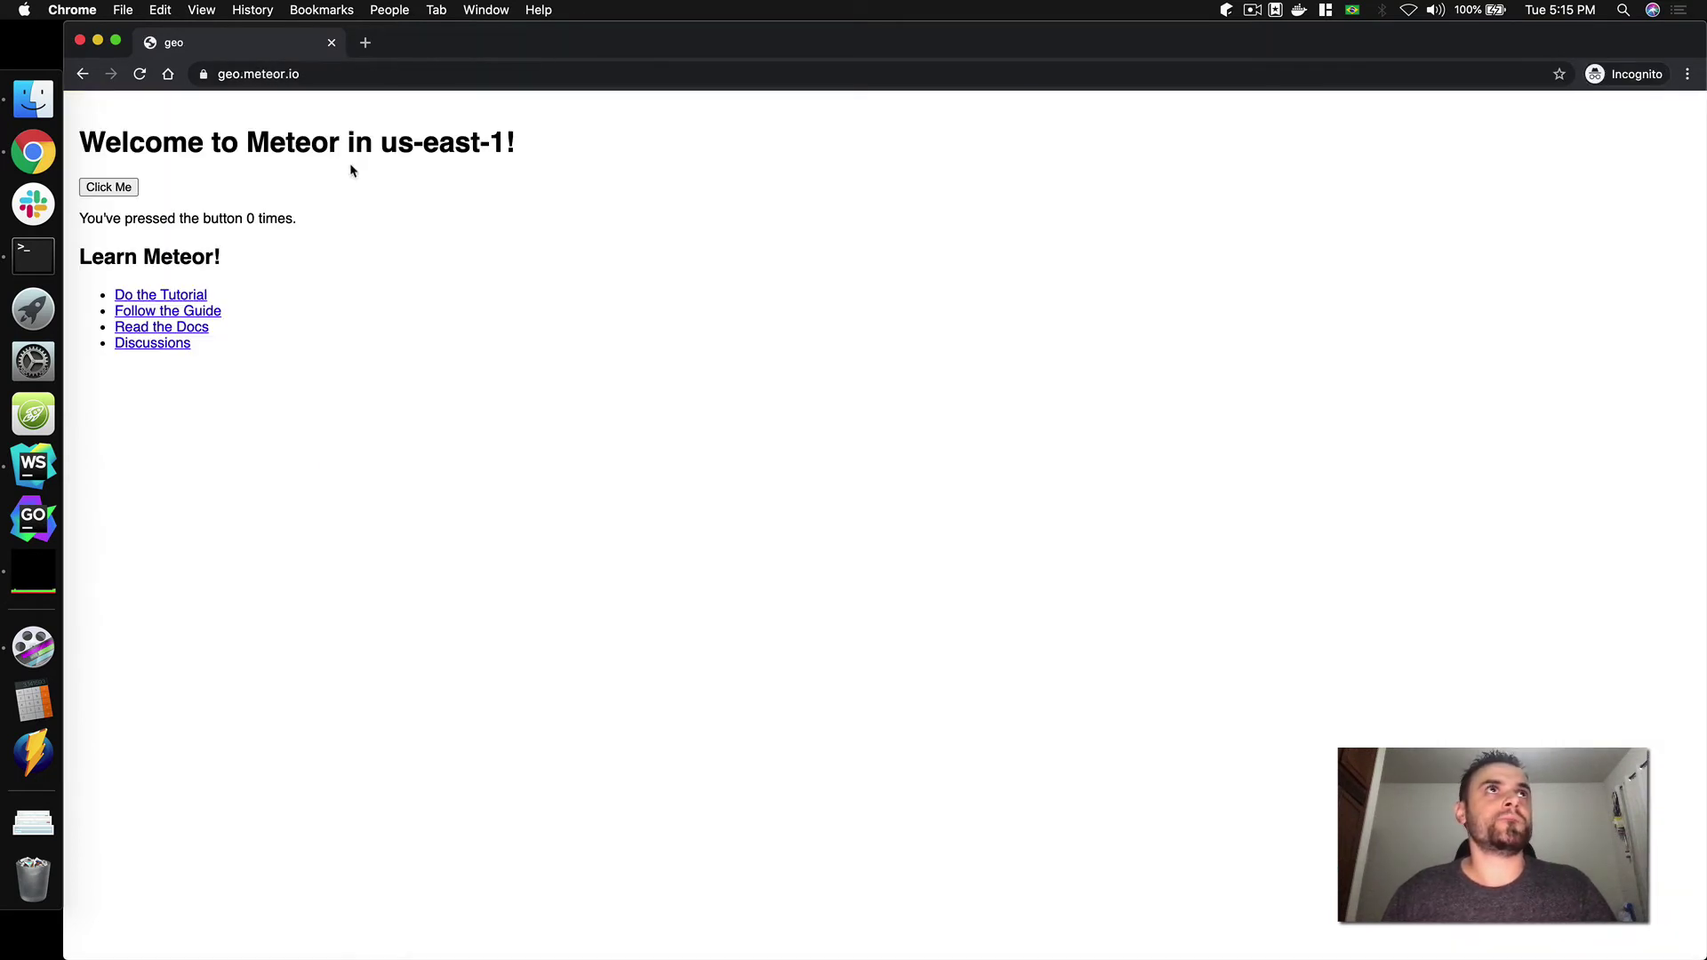
pyautogui.click(332, 44)
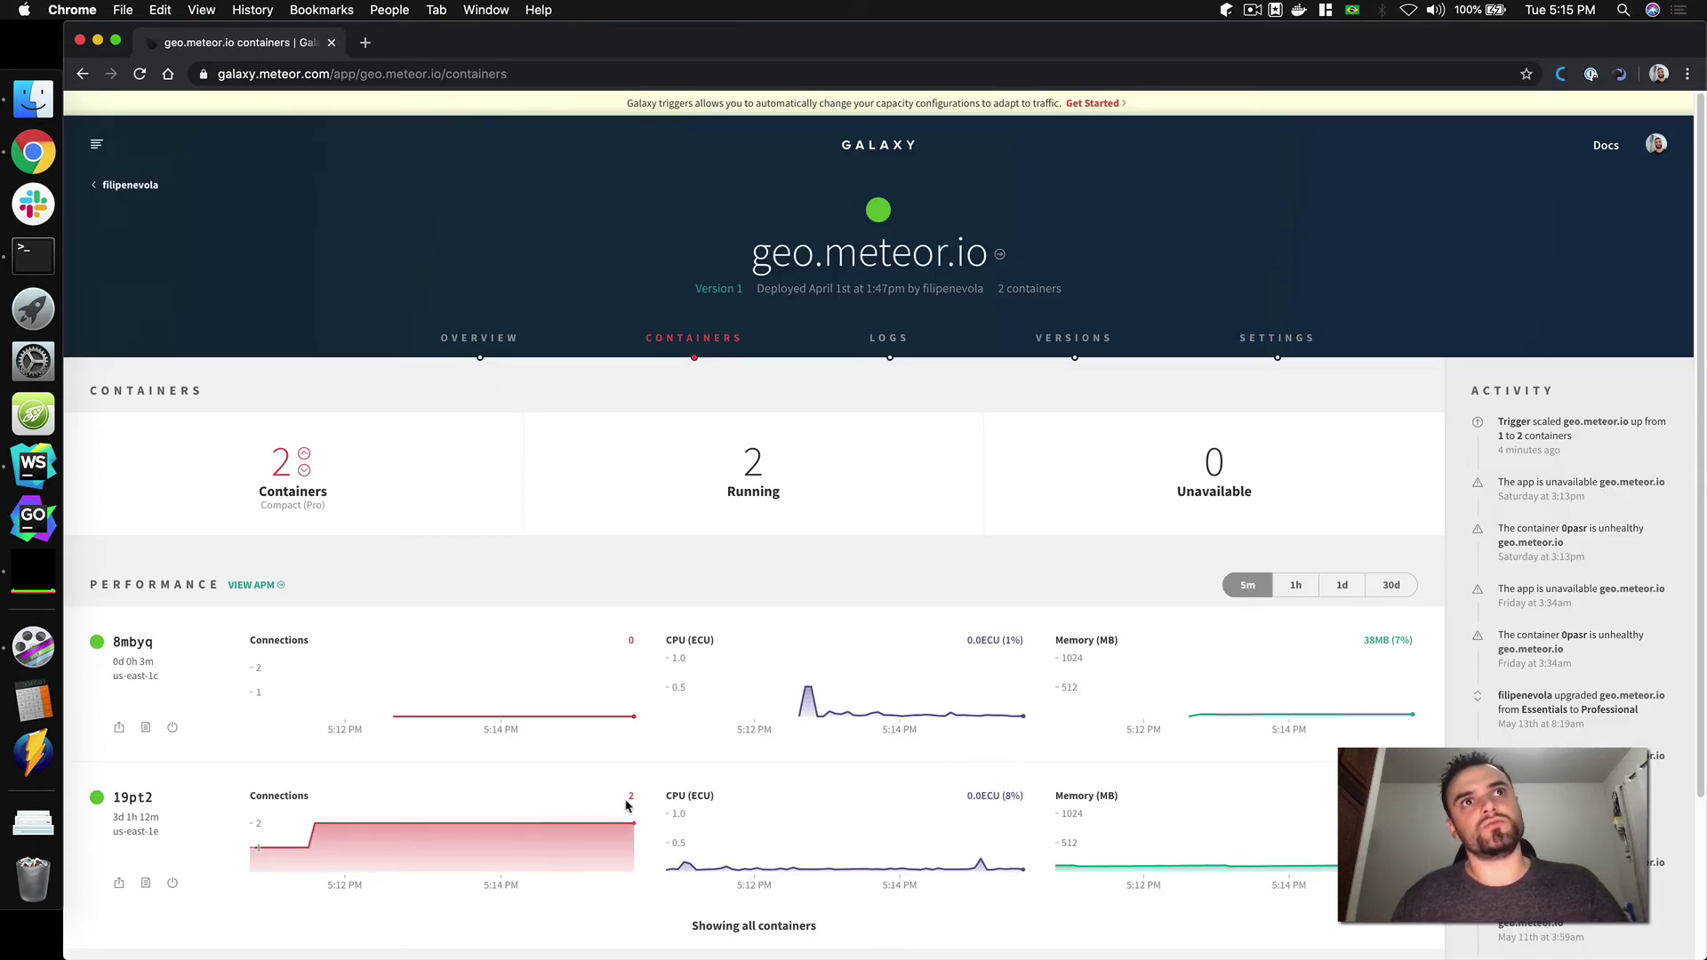
# Return to the app's settings, refresh the scale-down trigger's logs and examine its latest run.
pyautogui.click(1253, 340)
pyautogui.scroll(-5, 627, 609)
pyautogui.scroll(-2, 605, 610)
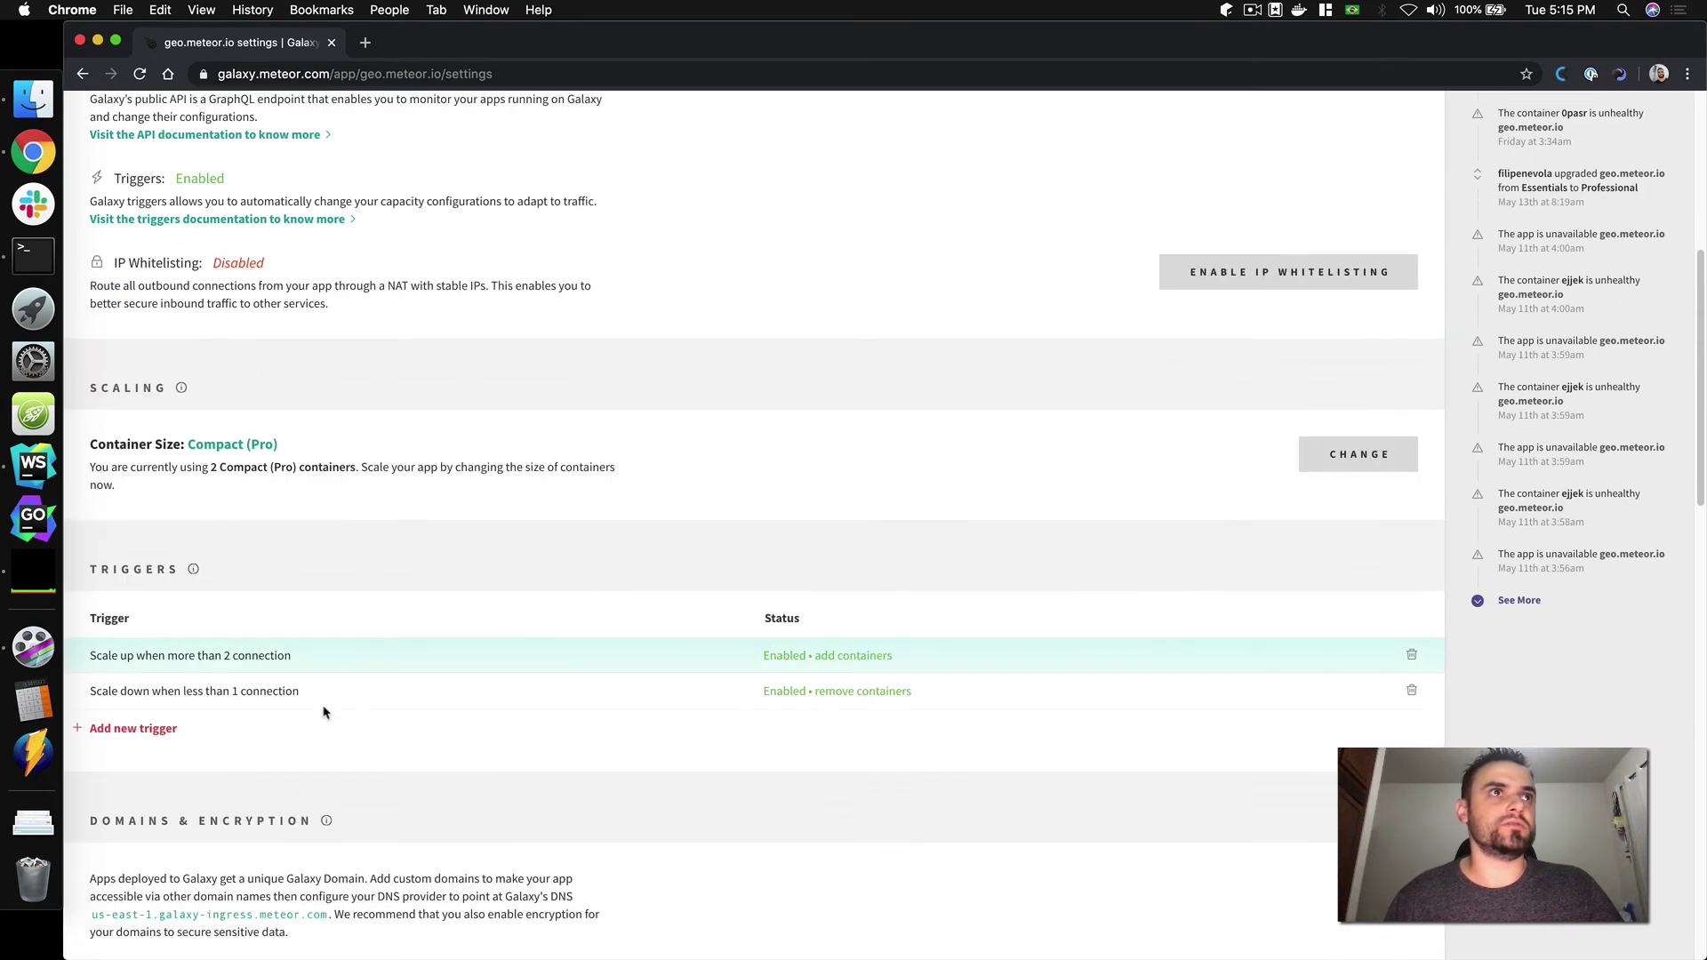
pyautogui.click(323, 701)
pyautogui.scroll(-4, 323, 708)
pyautogui.click(269, 746)
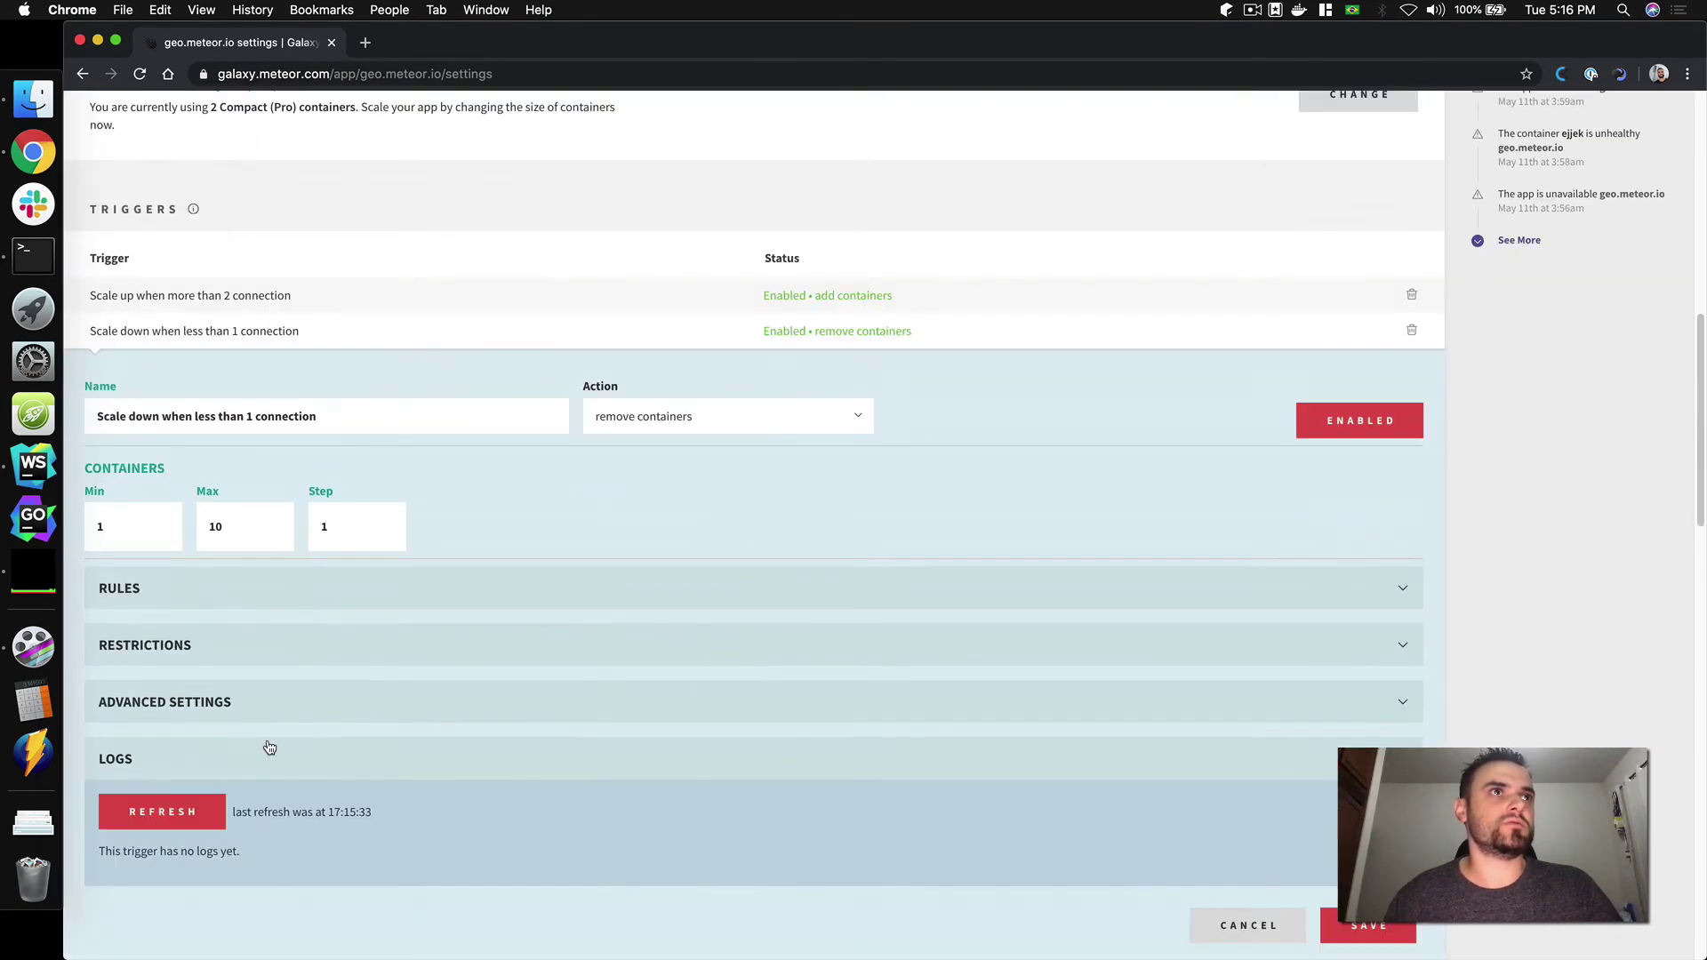
pyautogui.scroll(-2, 240, 746)
pyautogui.click(211, 749)
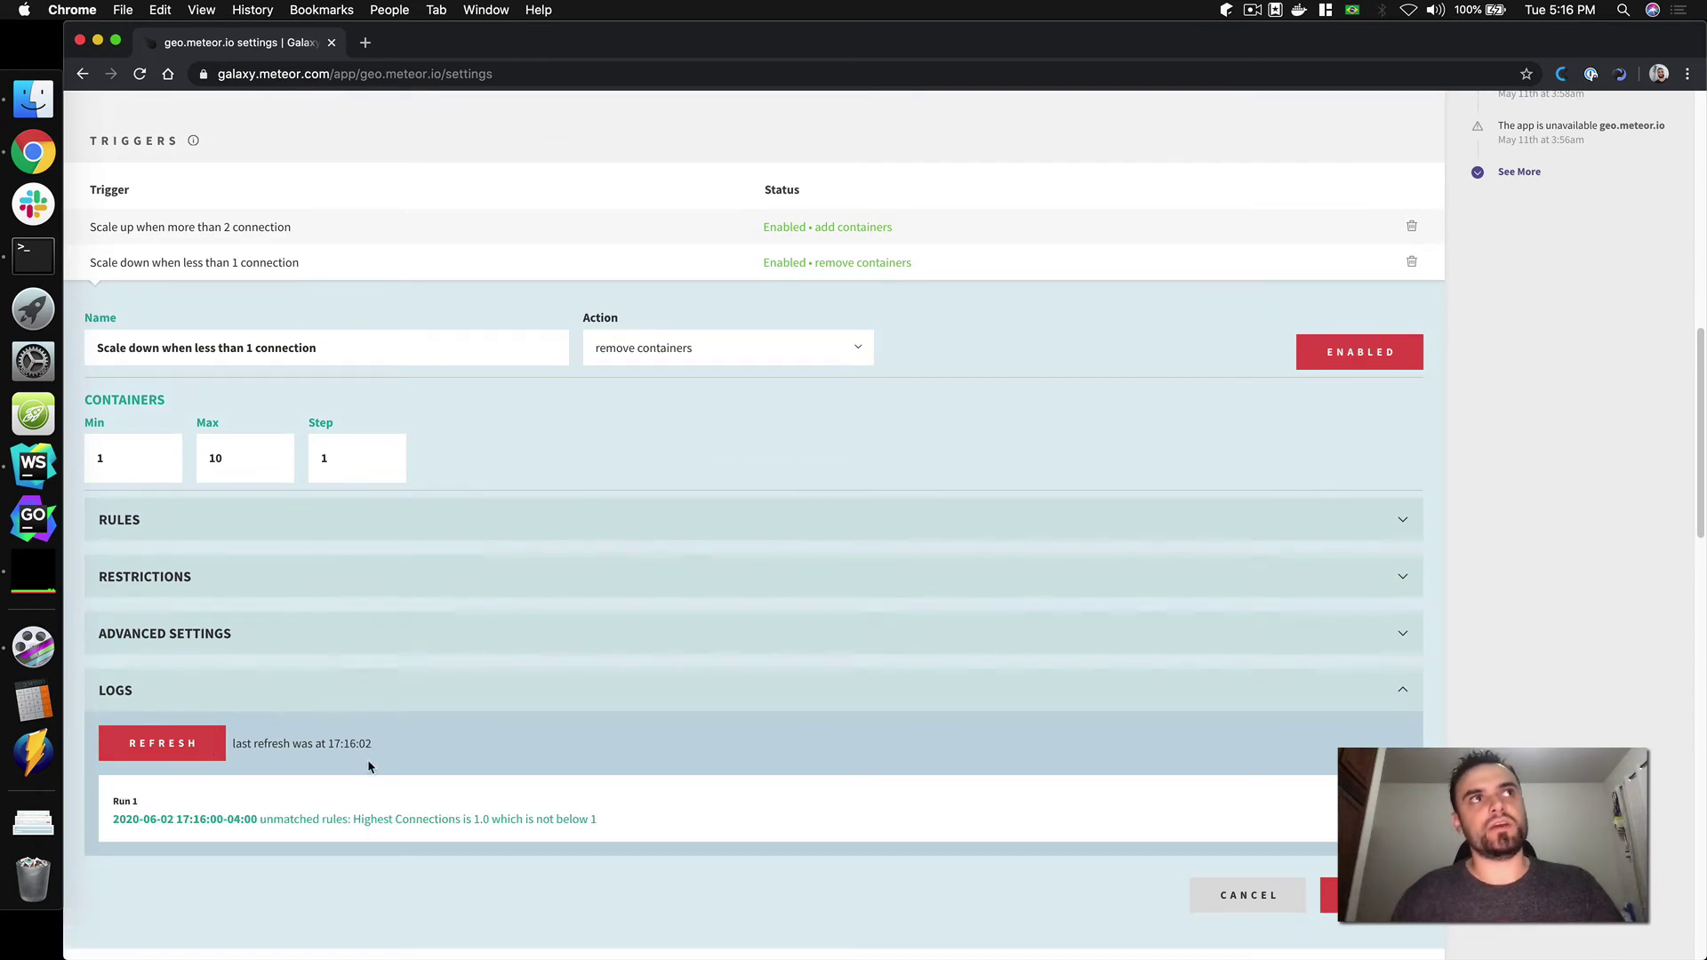
pyautogui.scroll(15, 636, 385)
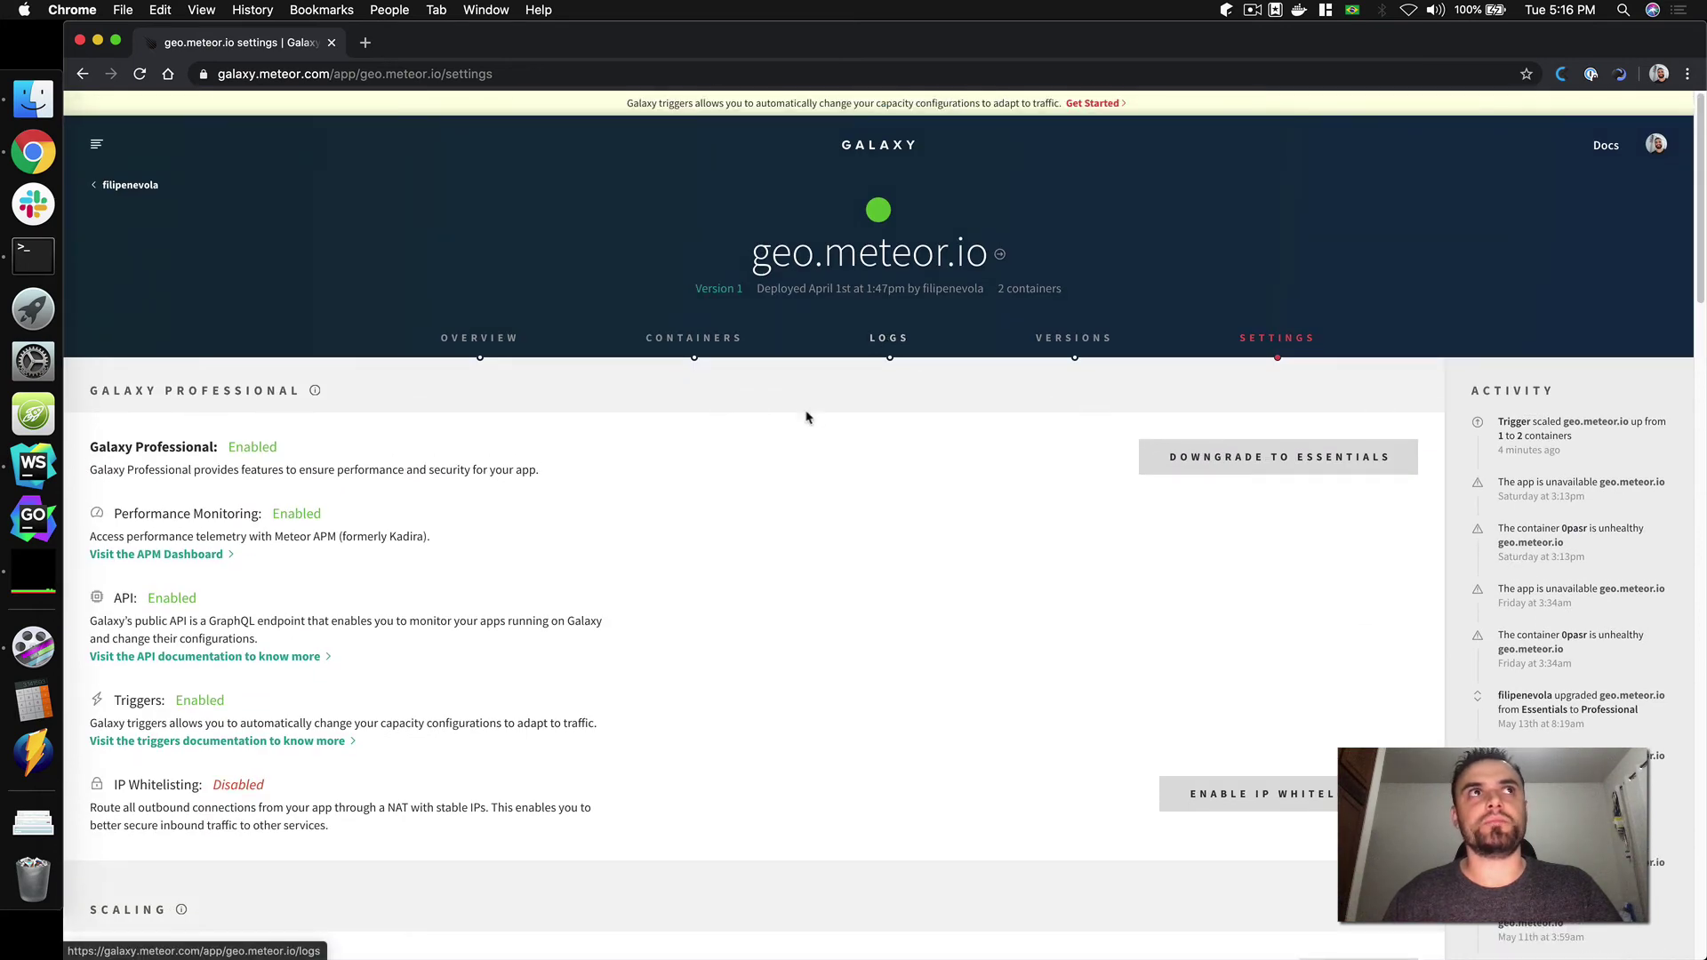
pyautogui.scroll(-15, 560, 404)
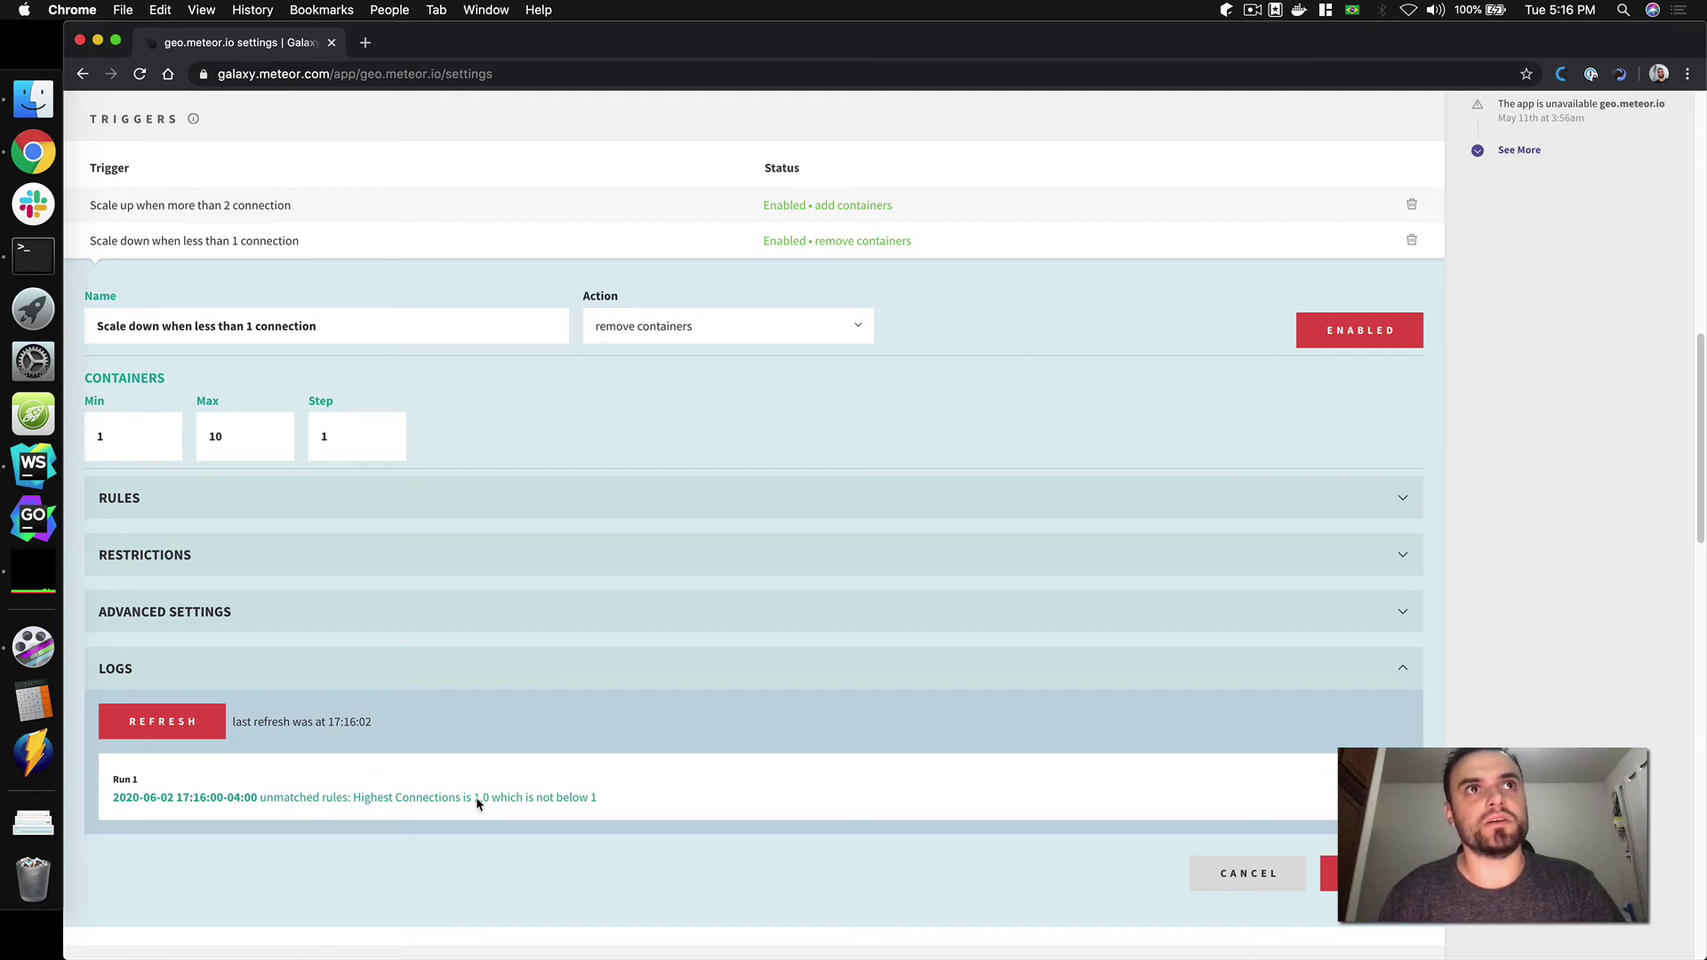
pyautogui.scroll(15, 543, 796)
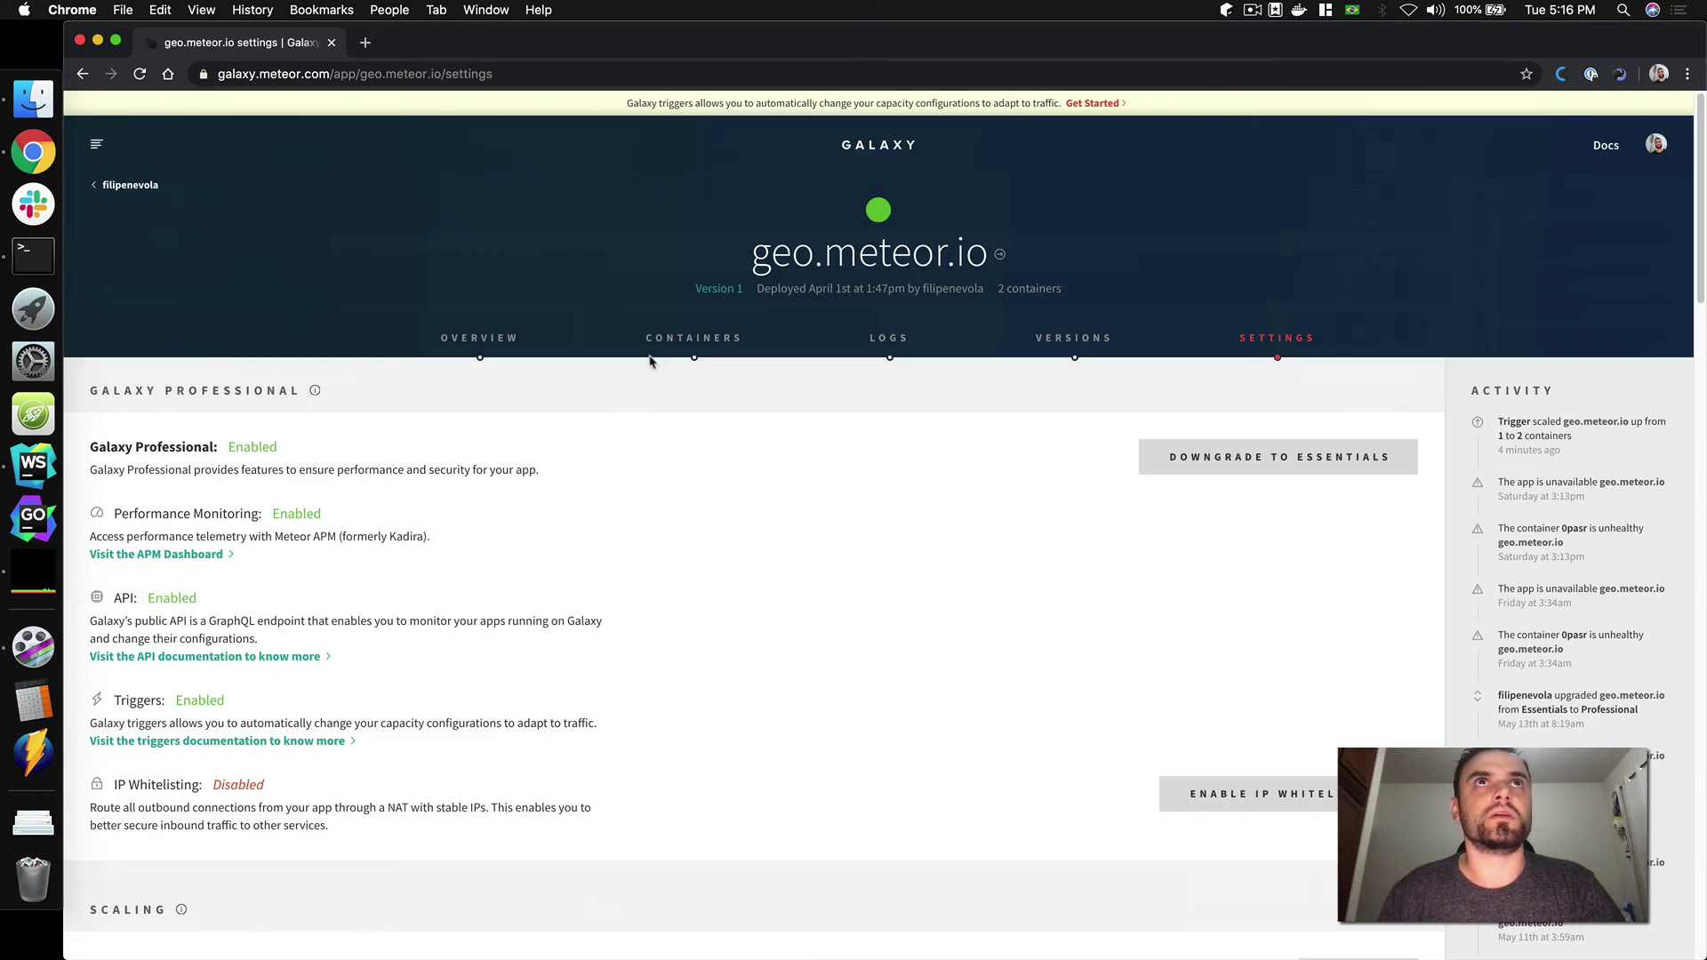
# Check the geo.meteor.io containers, then return to the app's settings and open the scale-down trigger.
pyautogui.click(668, 339)
pyautogui.scroll(-1, 533, 712)
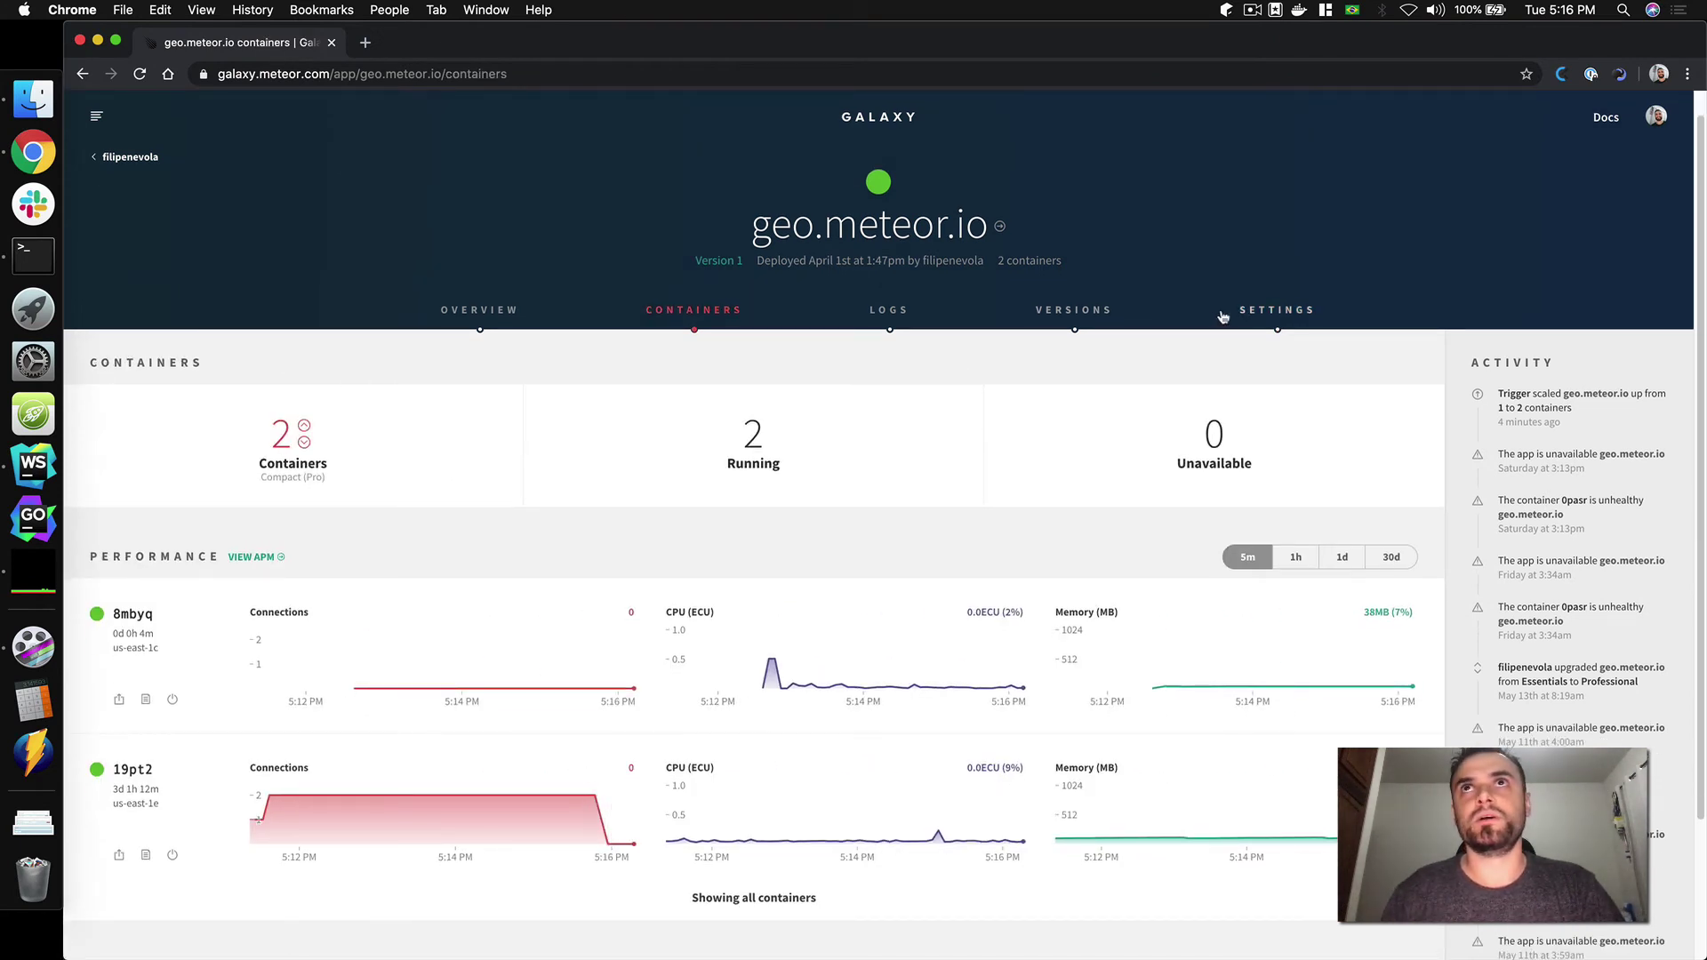
pyautogui.click(1253, 313)
pyautogui.scroll(-20, 729, 662)
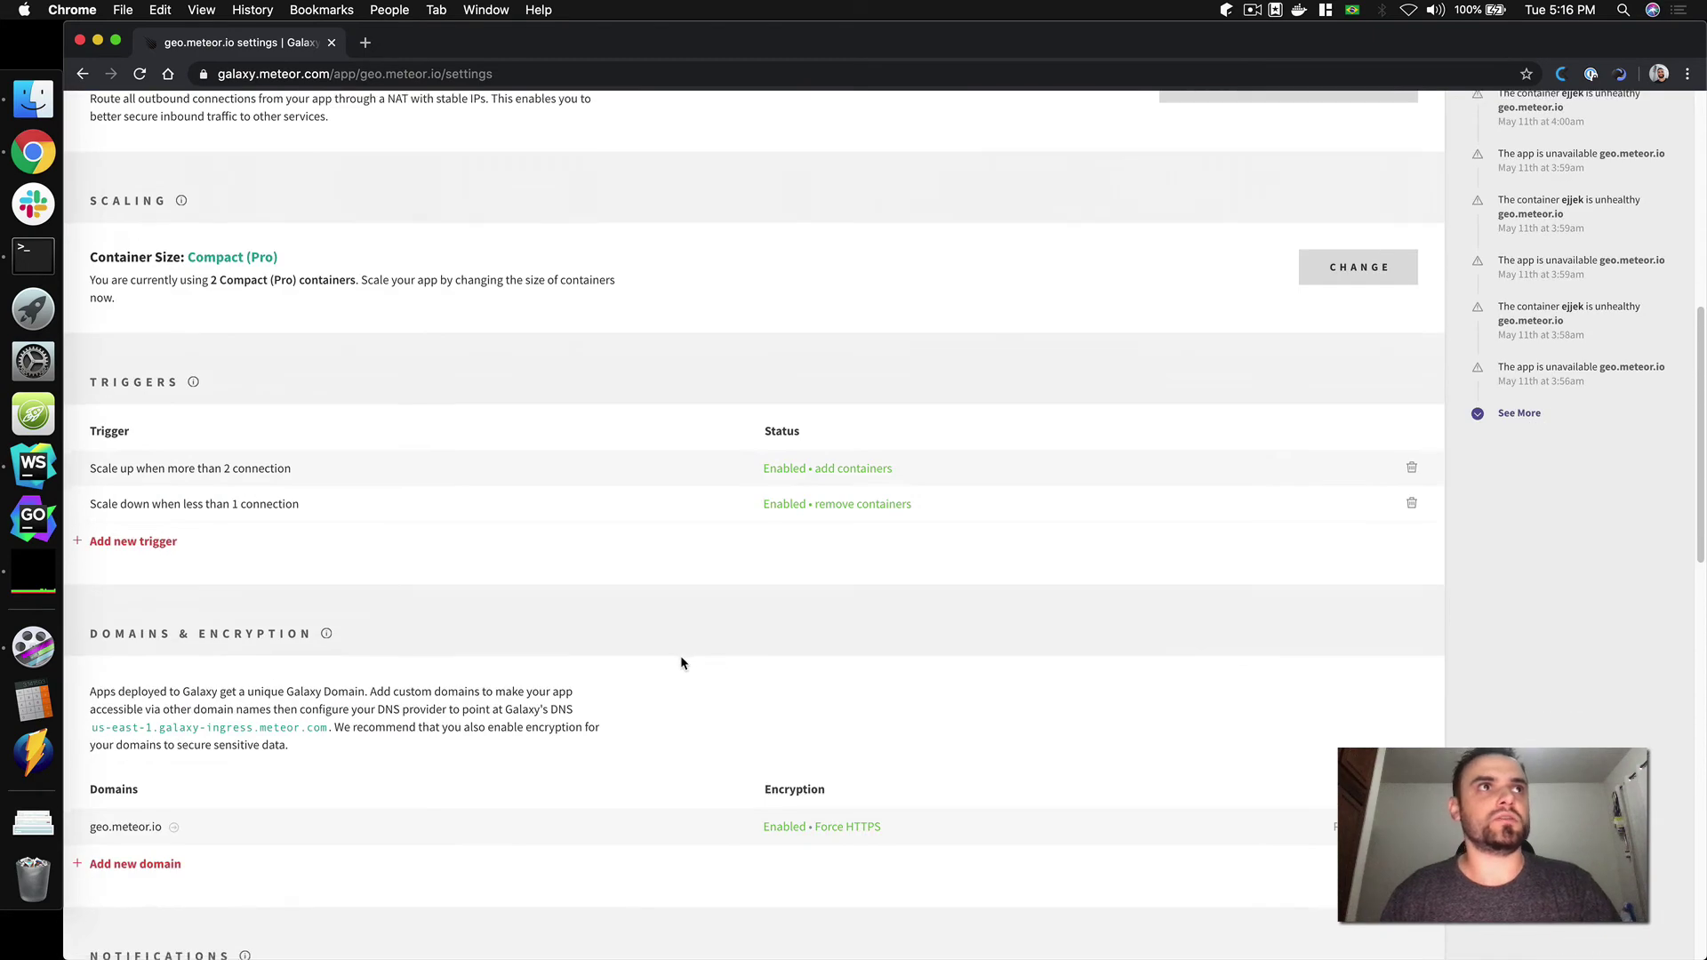
pyautogui.scroll(5, 433, 590)
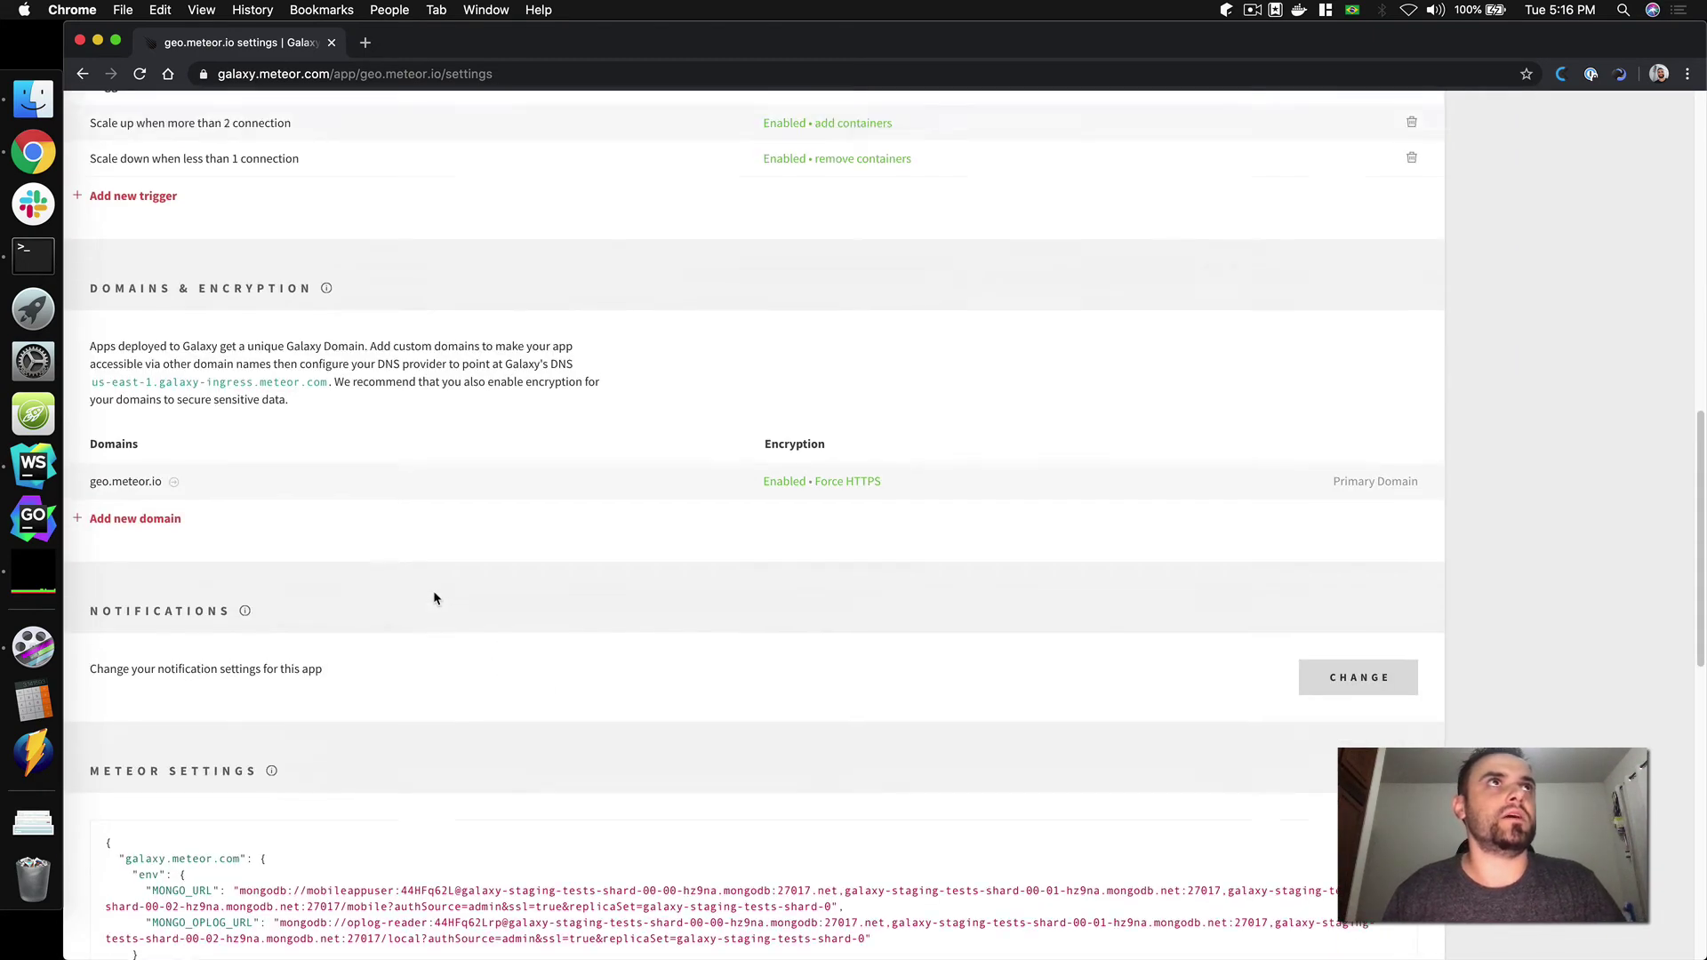
pyautogui.click(228, 422)
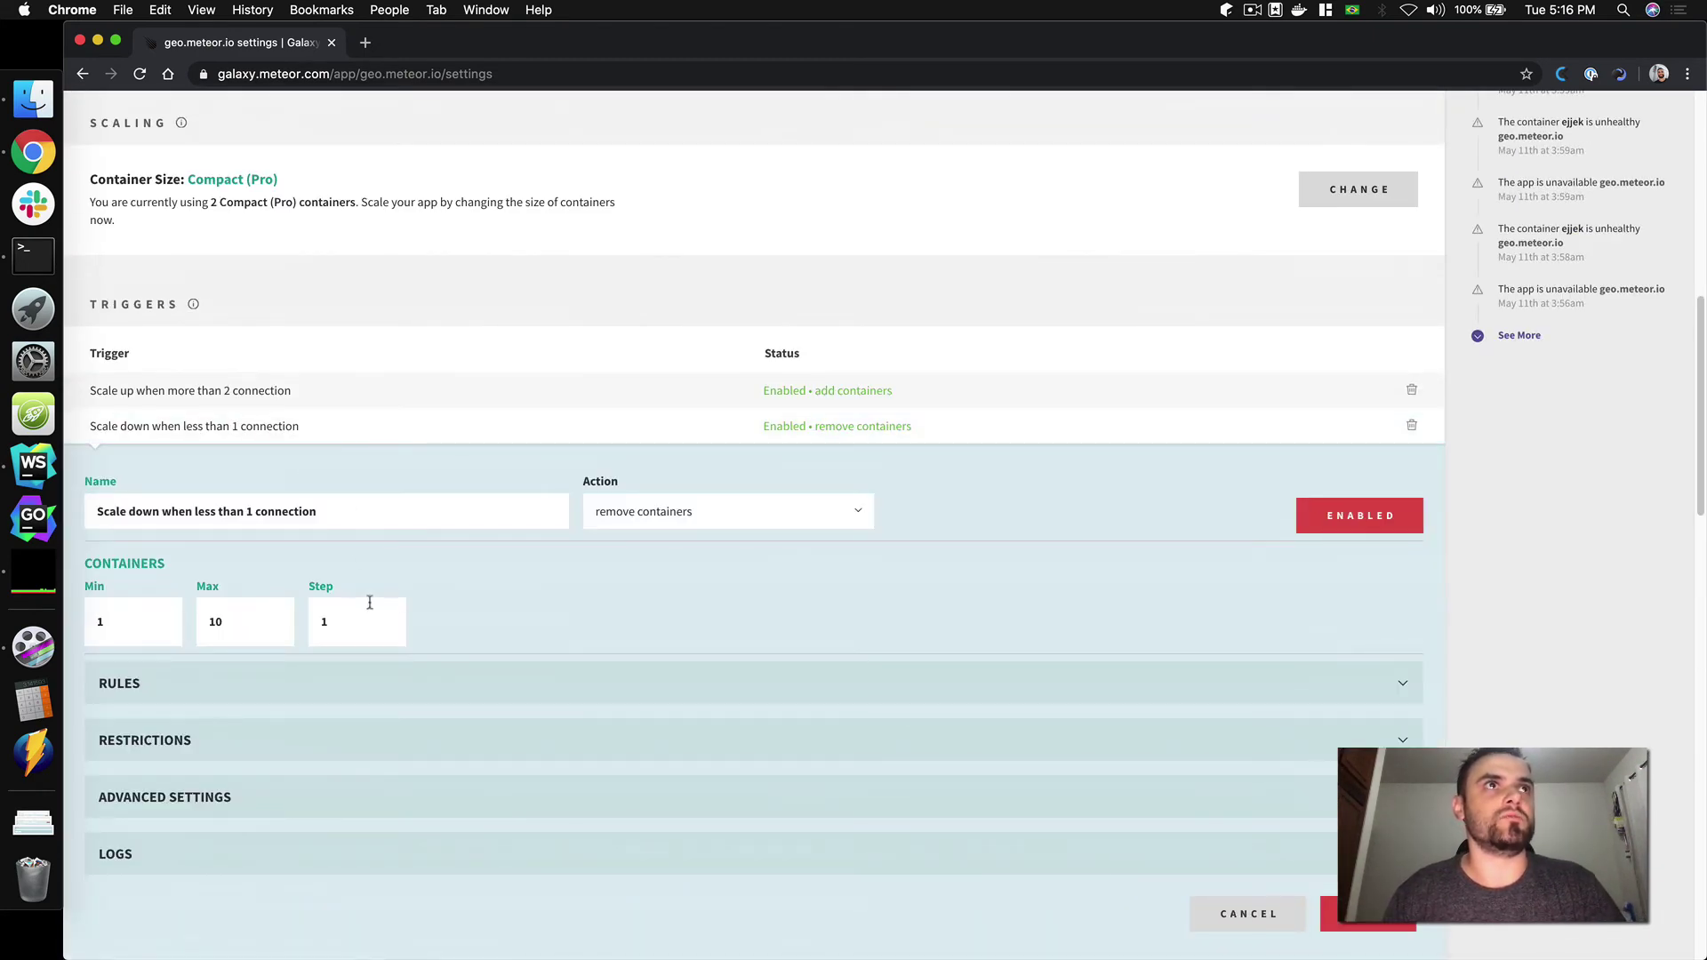
pyautogui.scroll(6, 405, 572)
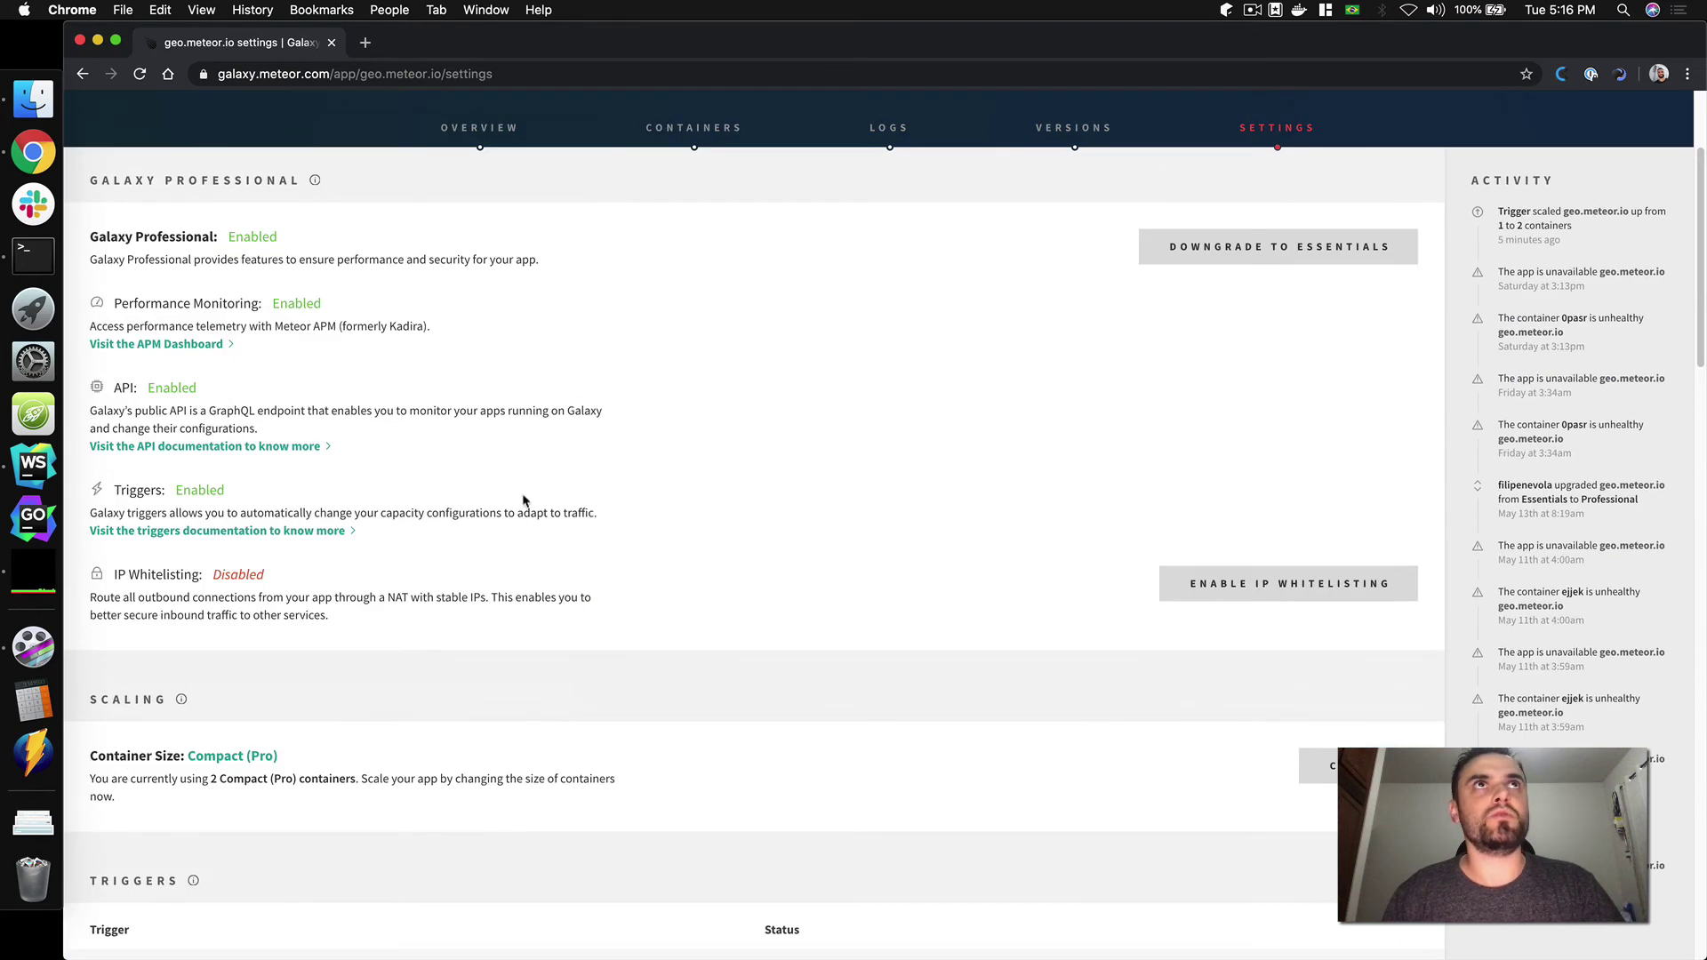
pyautogui.press('cmd+t')
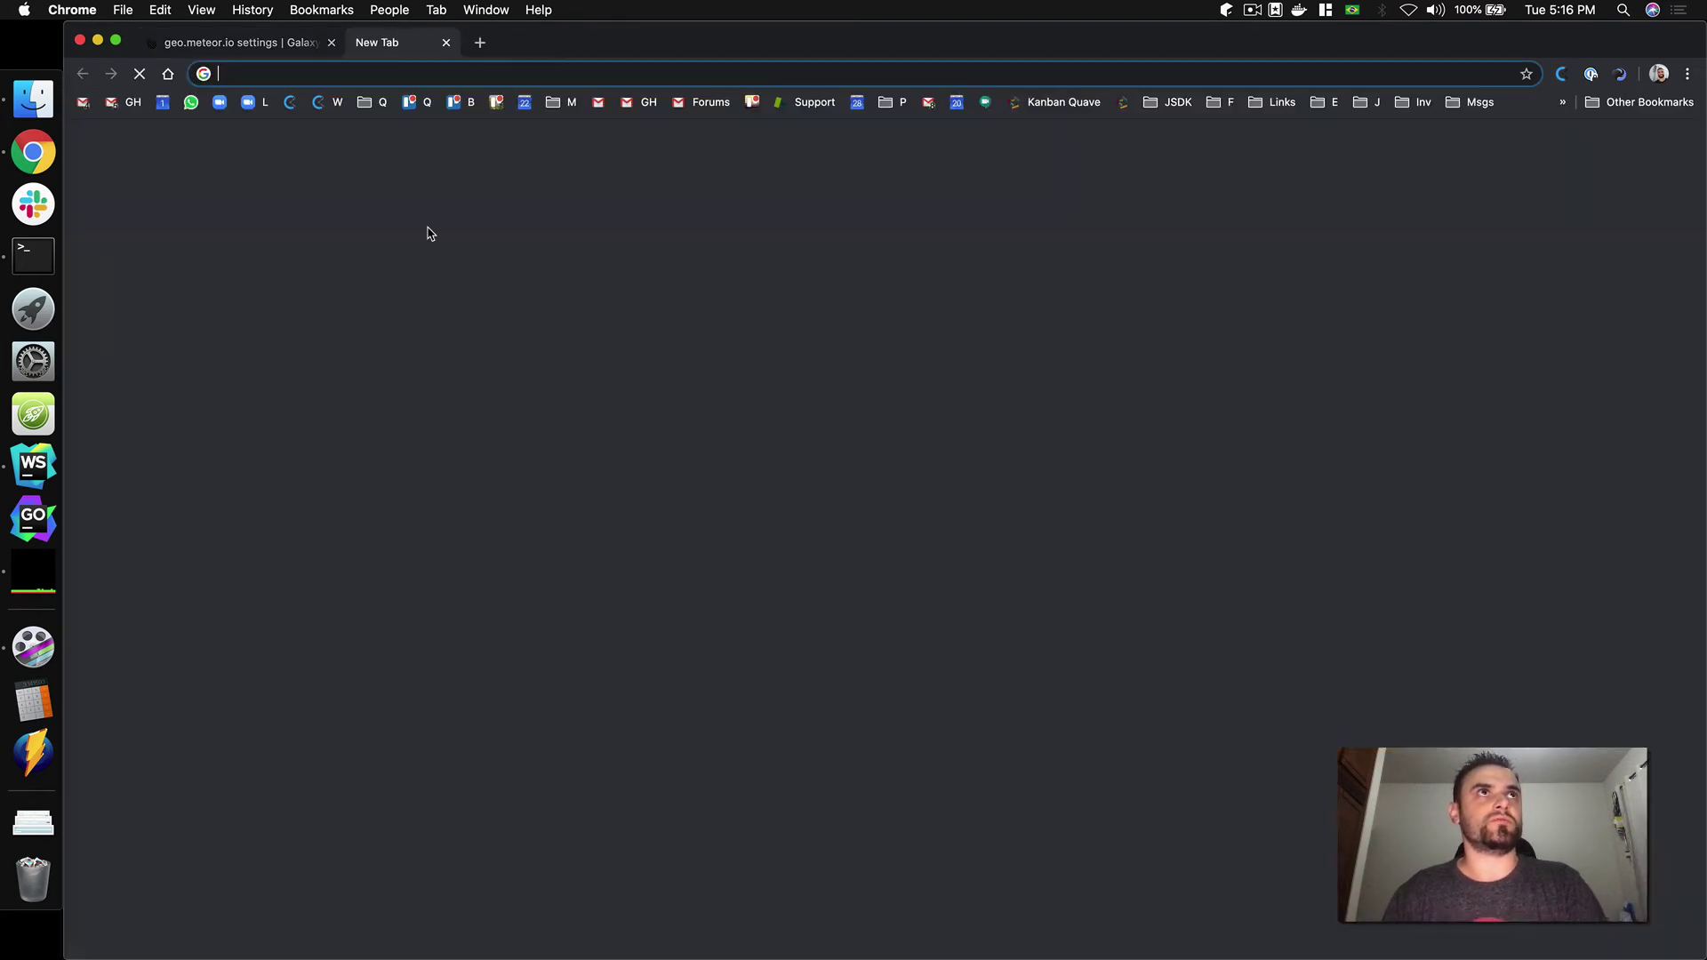
pyautogui.write('api.galaxy')
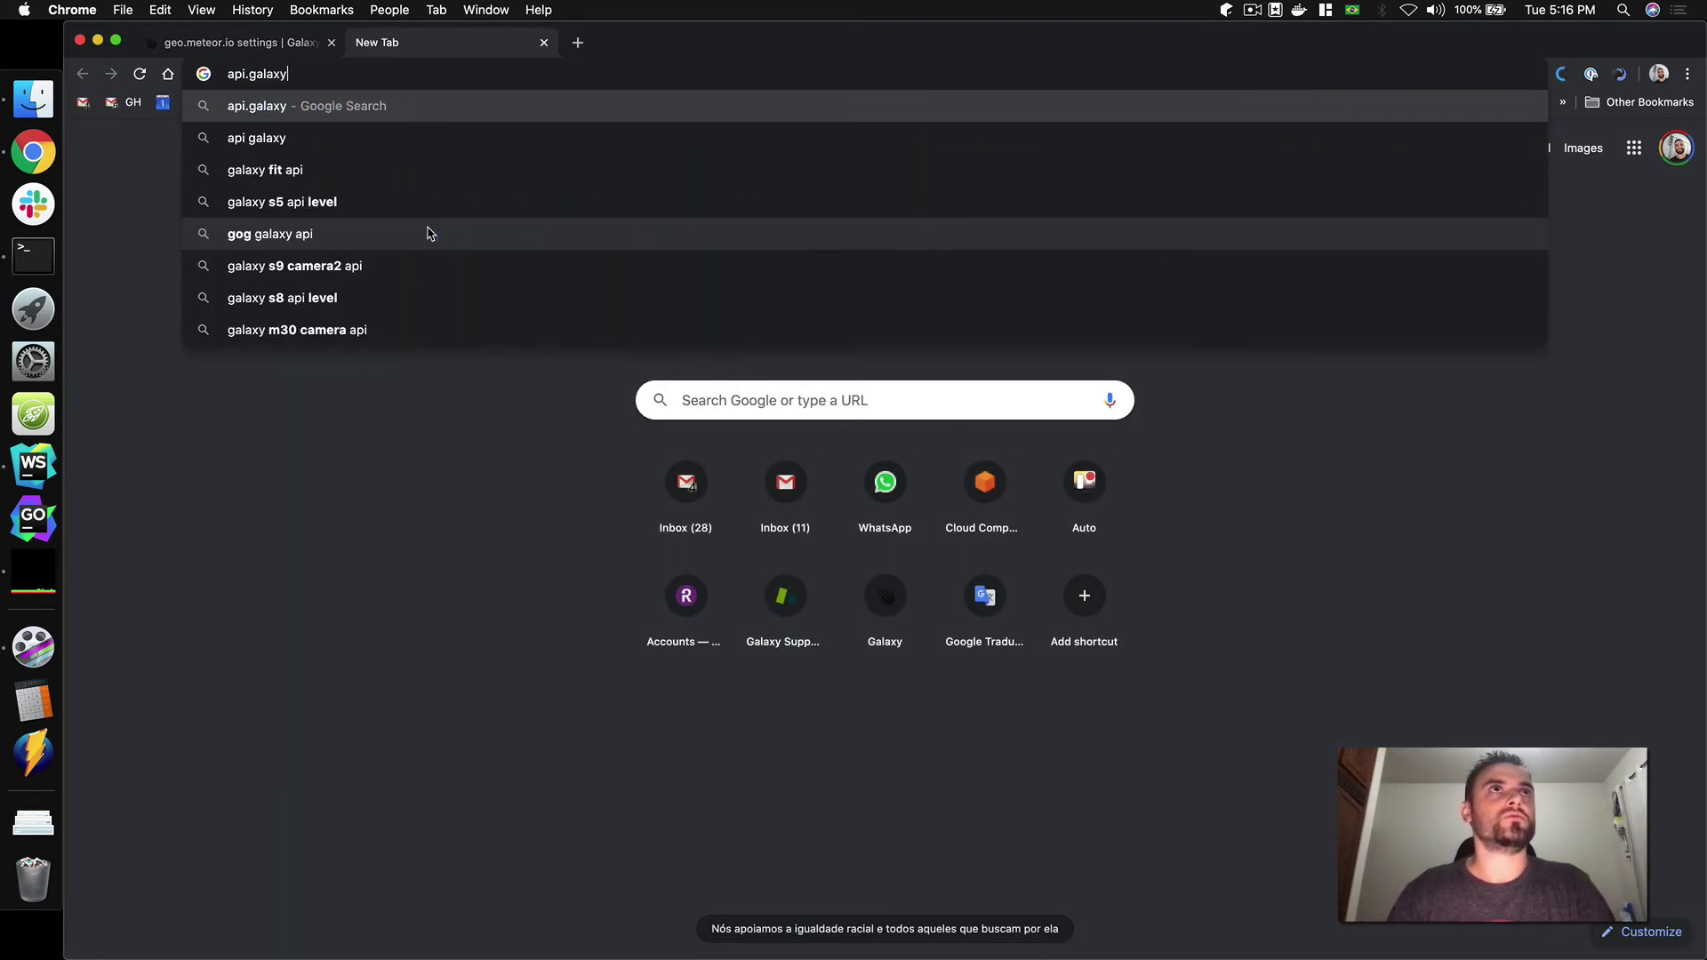
pyautogui.write('.meteor.com')
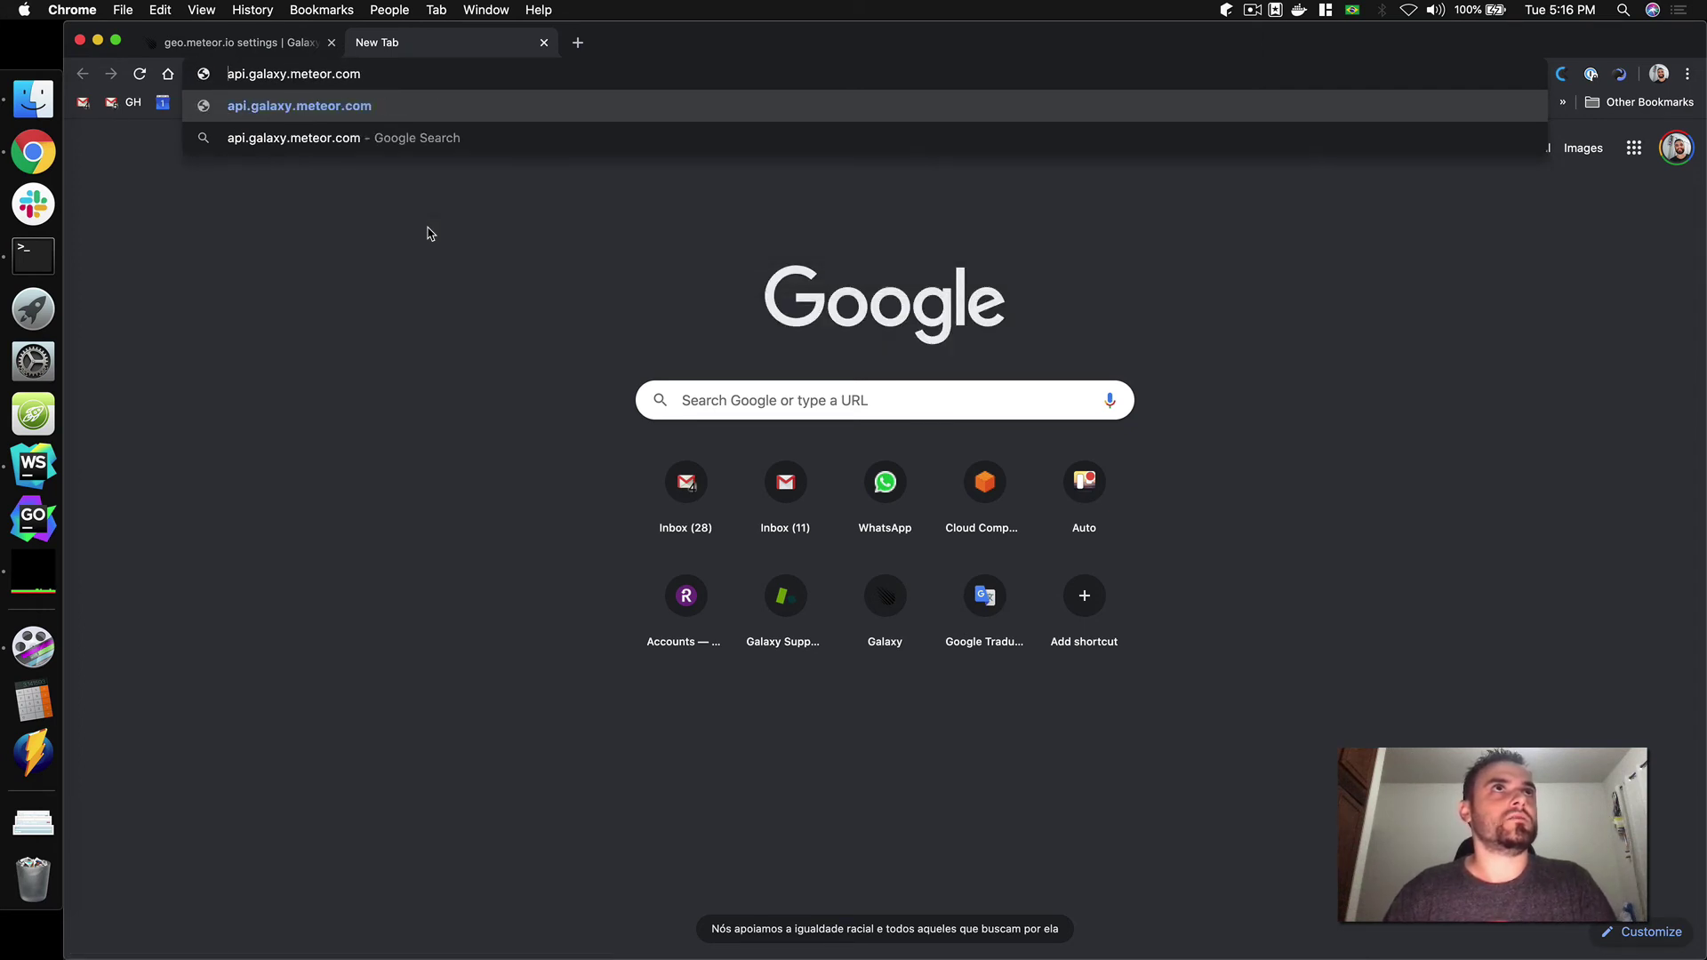
pyautogui.write('-ue')
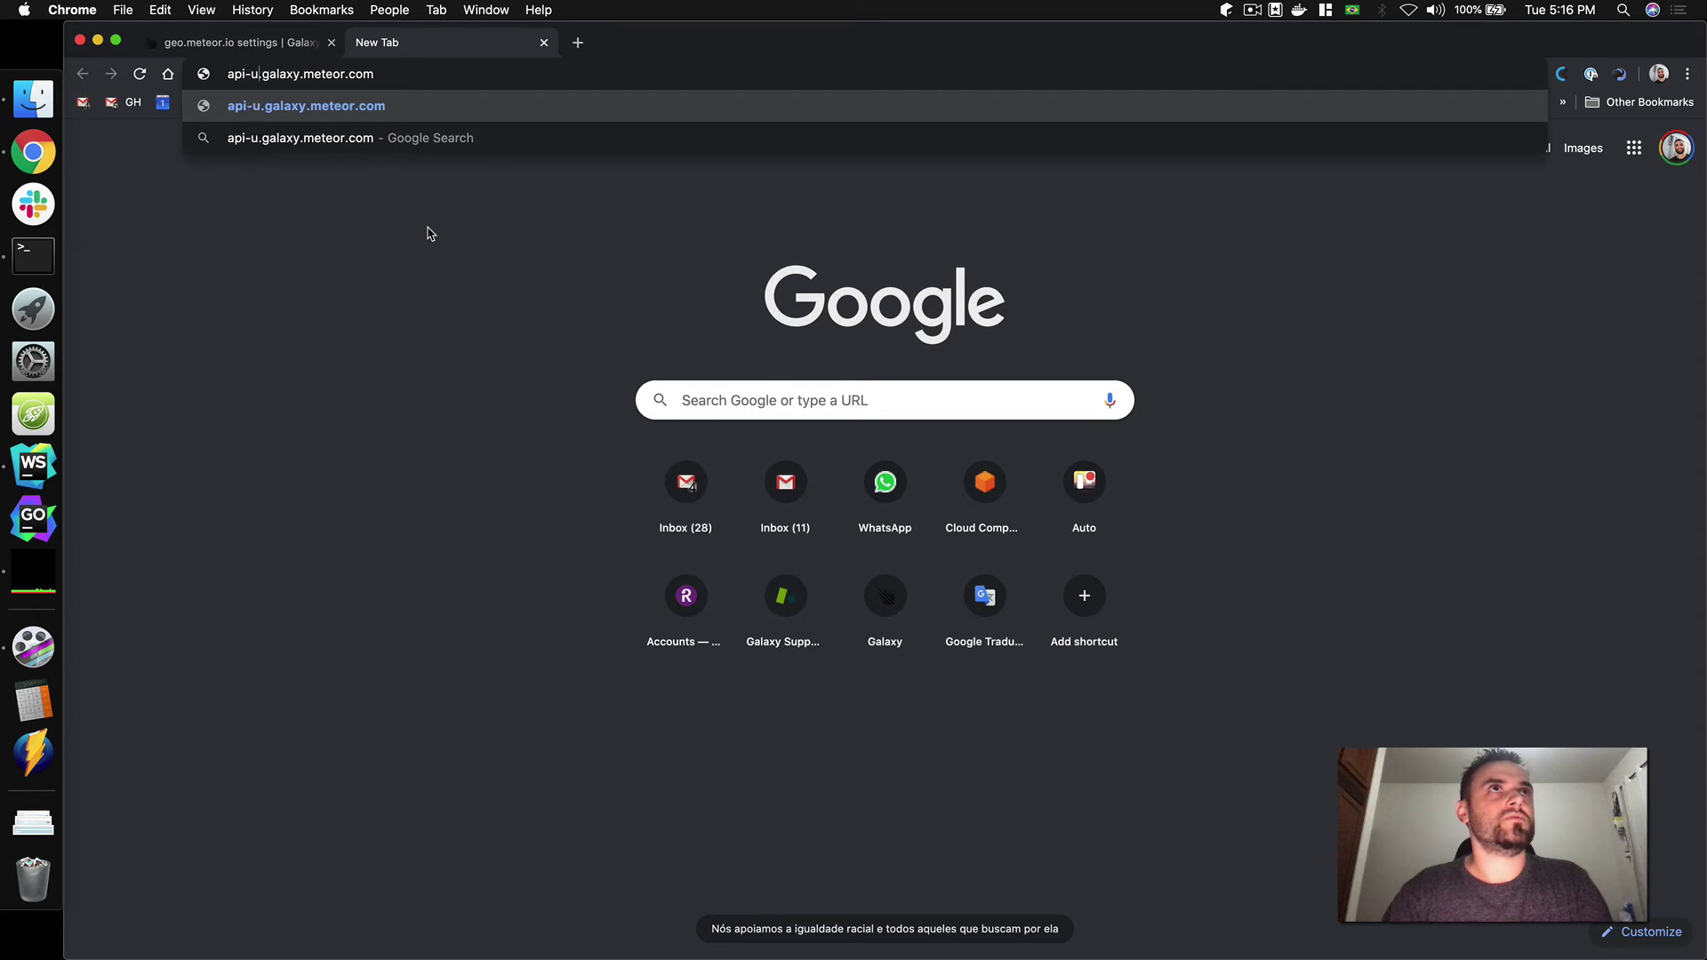
# Open galaxy-guide.meteor.com in another new tab and show the API page of the Galaxy Docs.
pyautogui.press('super+t')
pyautogui.write('guide')
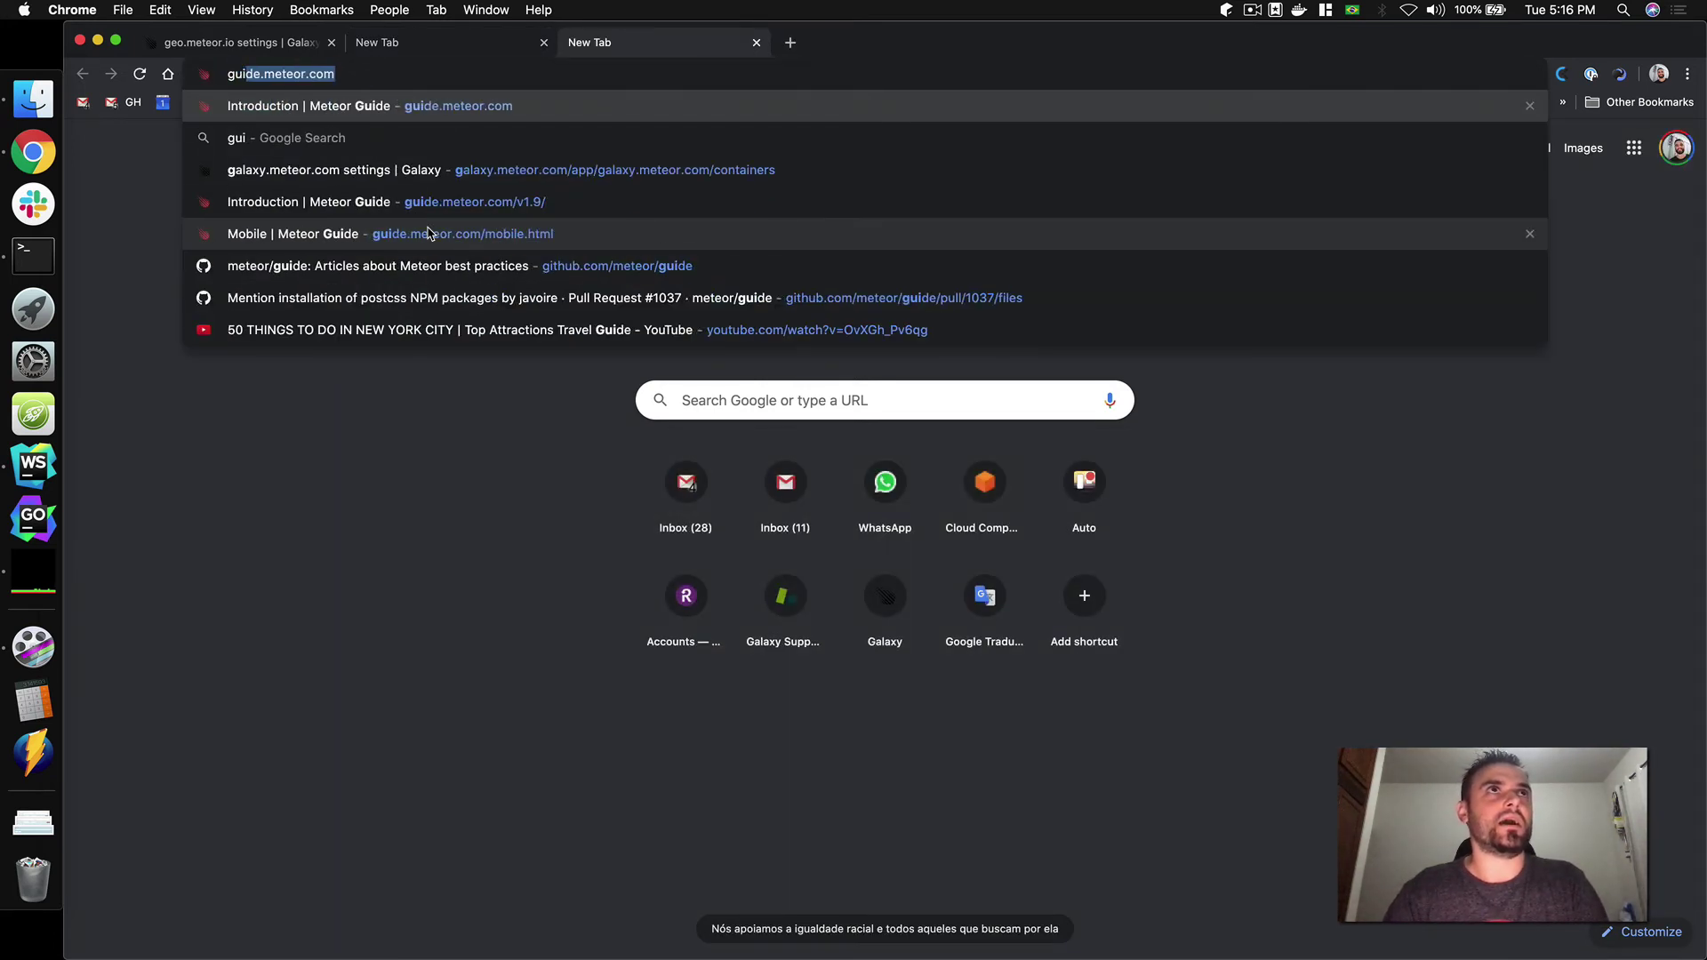
pyautogui.press('BackSpace')
pyautogui.press('BackSpace')
pyautogui.press('BackSpace')
pyautogui.press('BackSpace')
pyautogui.press('BackSpace')
pyautogui.write('galaxy-guide')
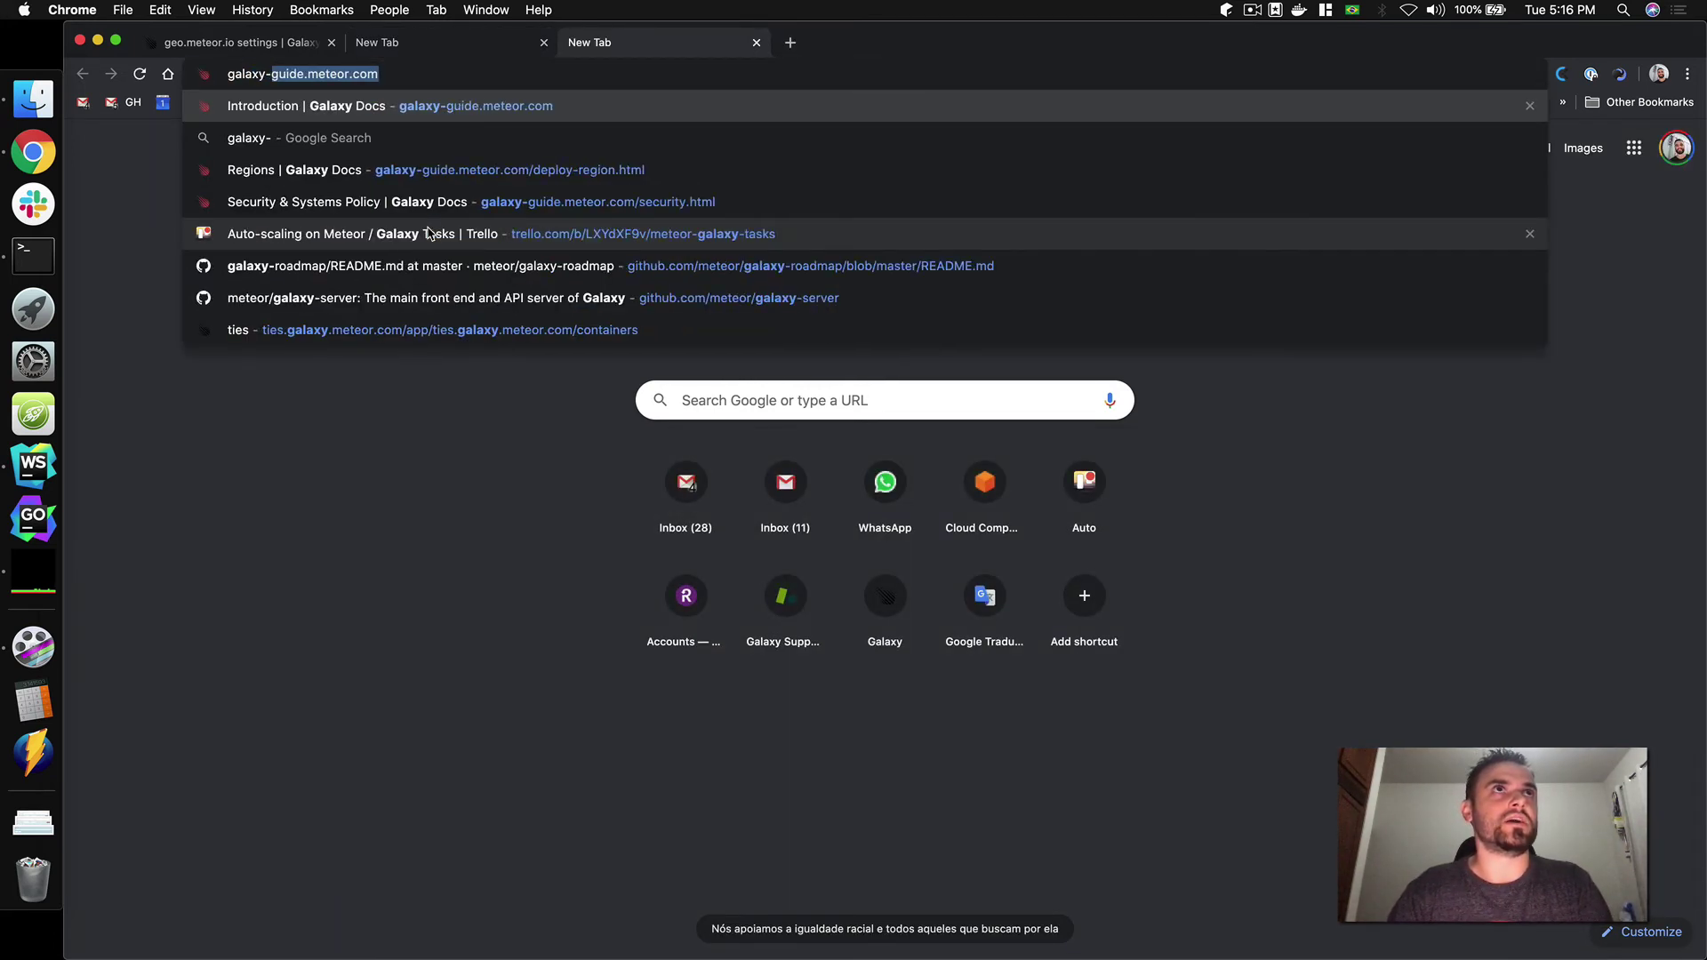
pyautogui.press('Return')
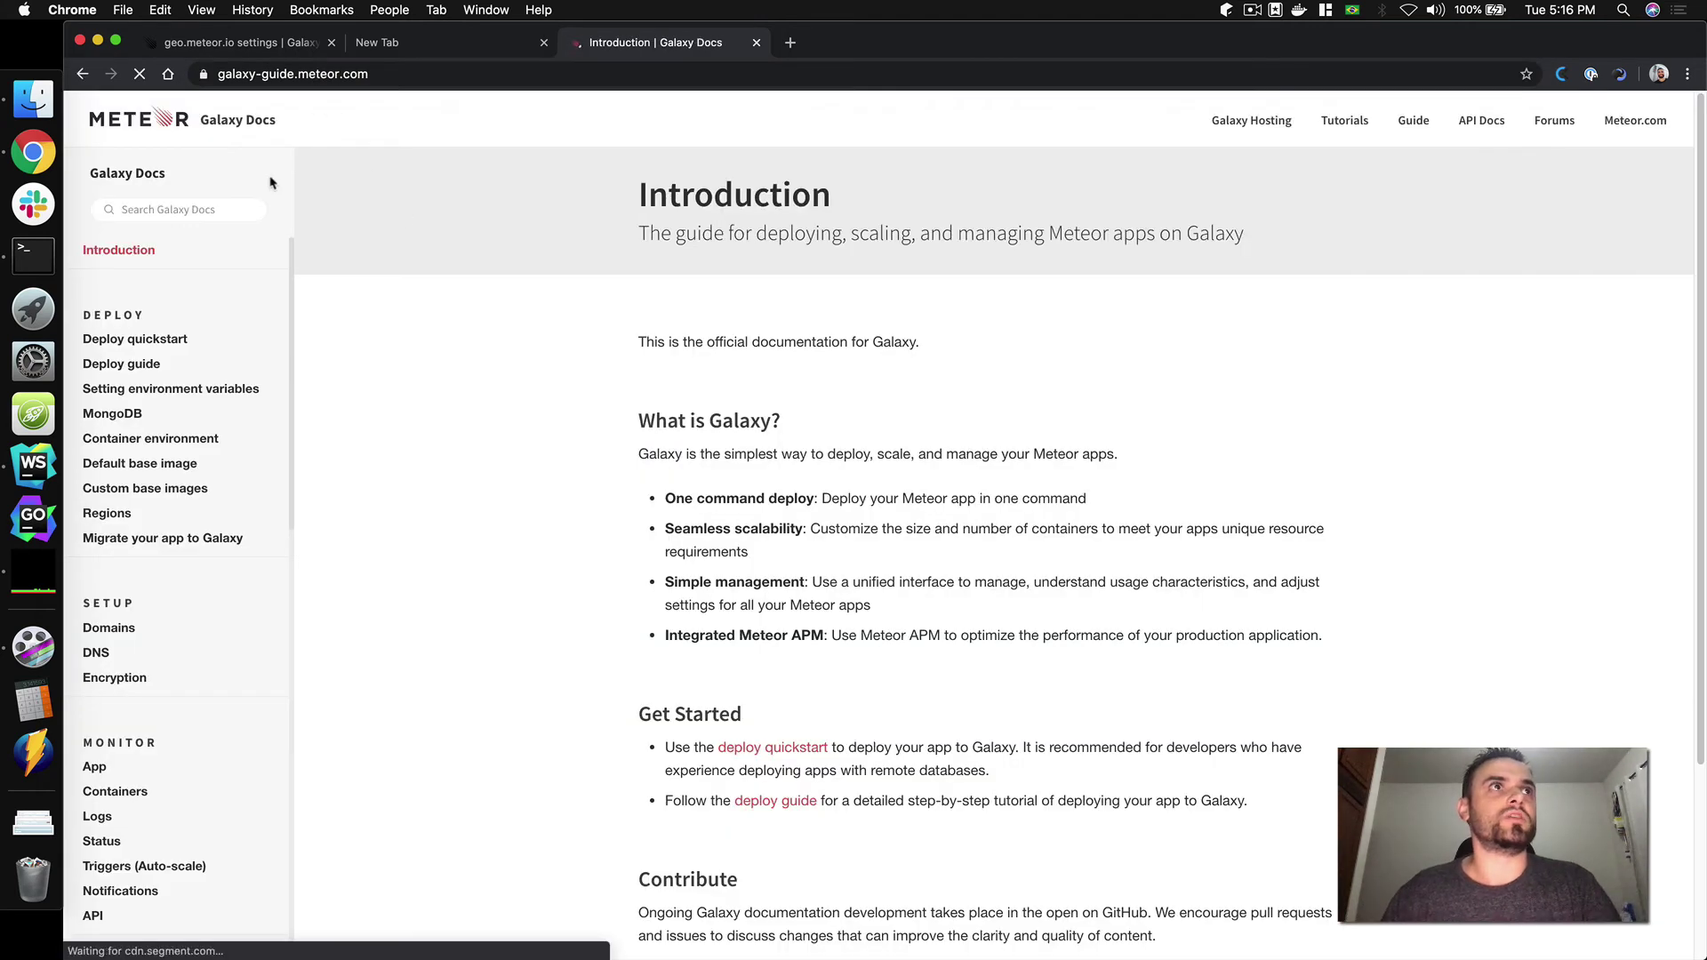
pyautogui.click(93, 913)
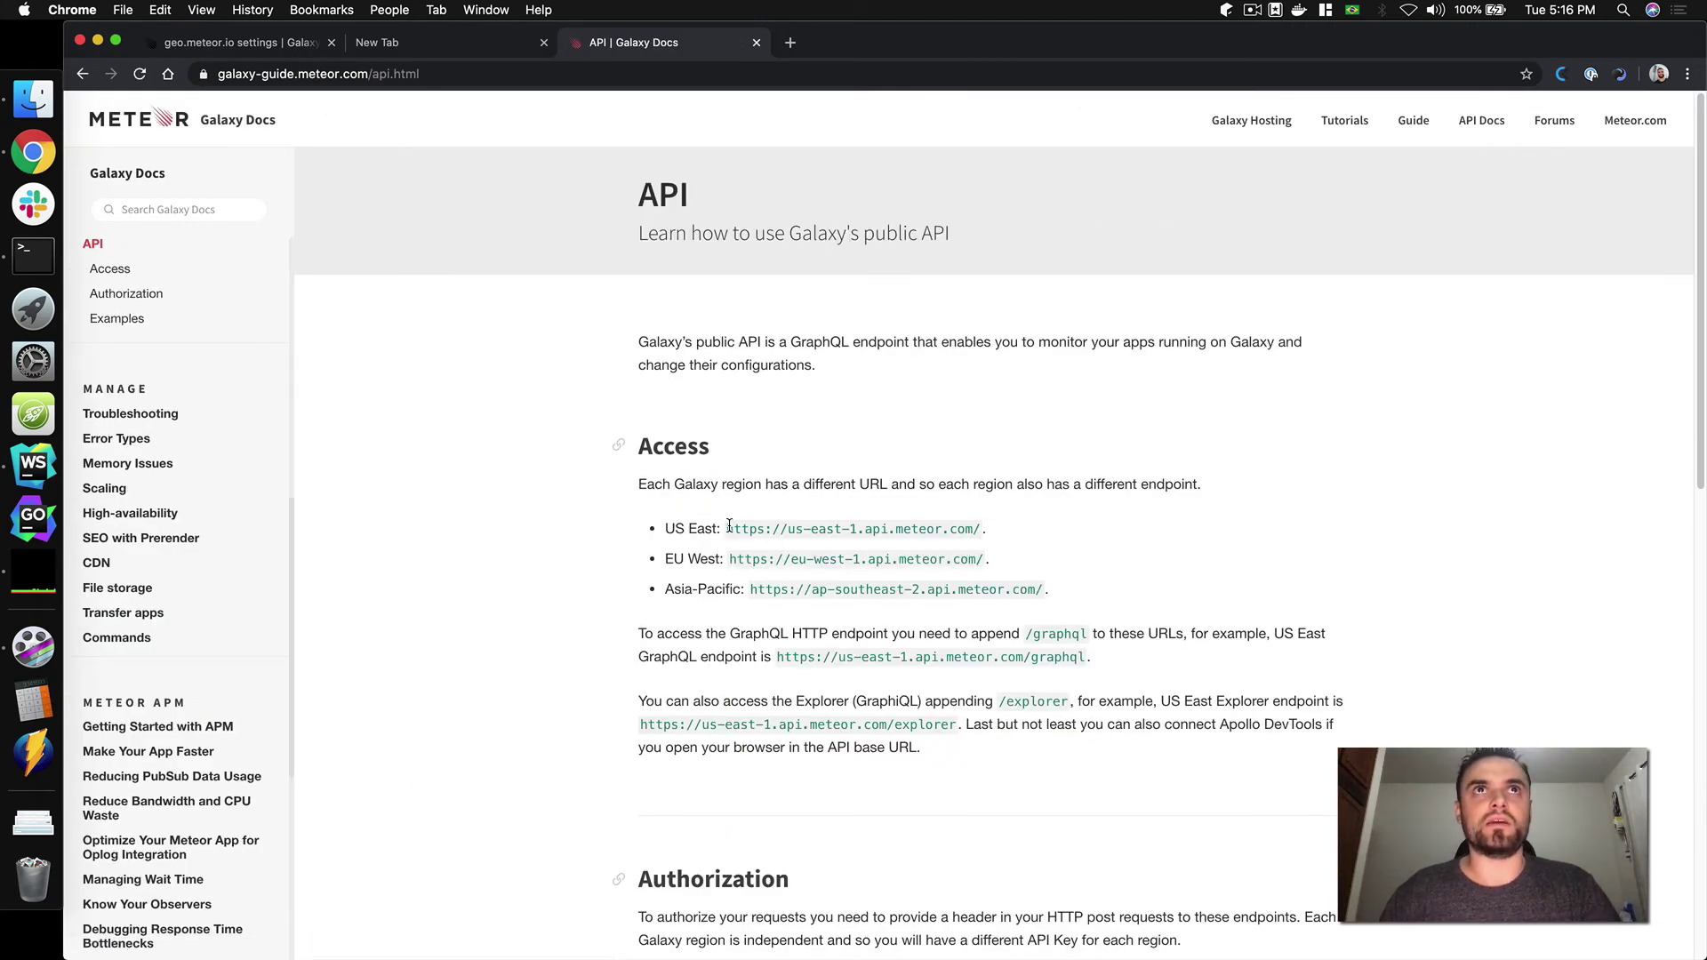
# Copy the US East API URL from the guide, load it in the empty browser tab and open the API explorer.
pyautogui.moveTo(729, 526); pyautogui.dragTo(966, 530)
pyautogui.press('super+c')
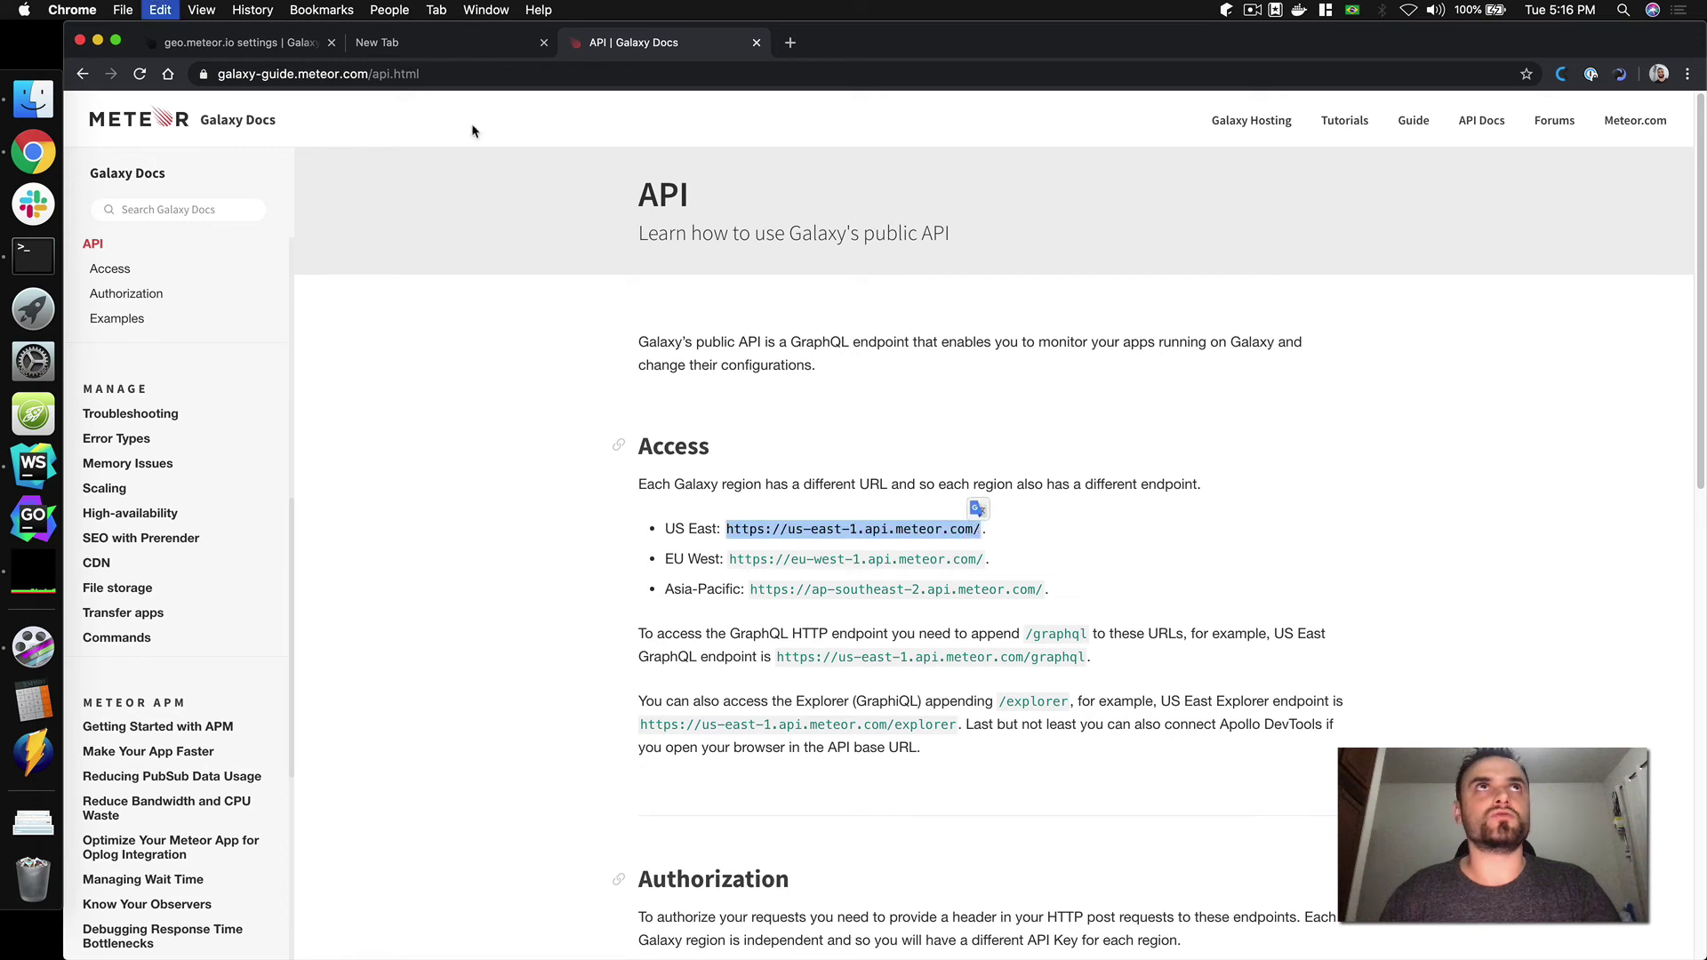
pyautogui.press('super+2')
pyautogui.click(436, 74)
pyautogui.press('super+v')
pyautogui.press('Return')
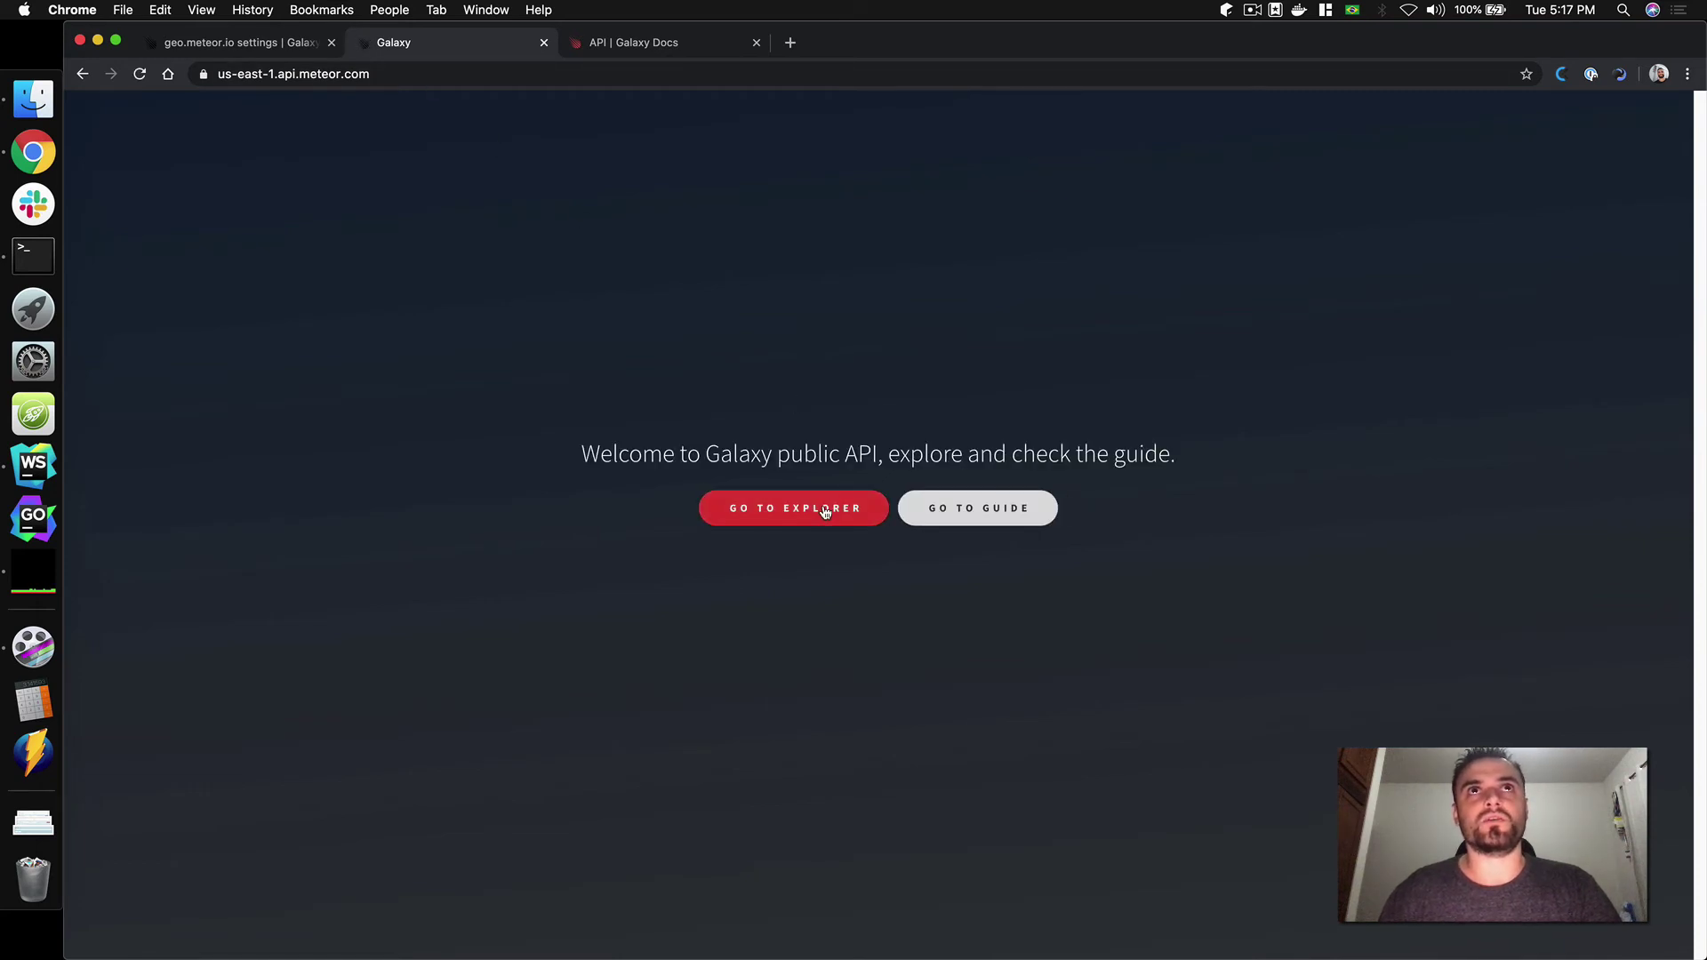
pyautogui.click(825, 511)
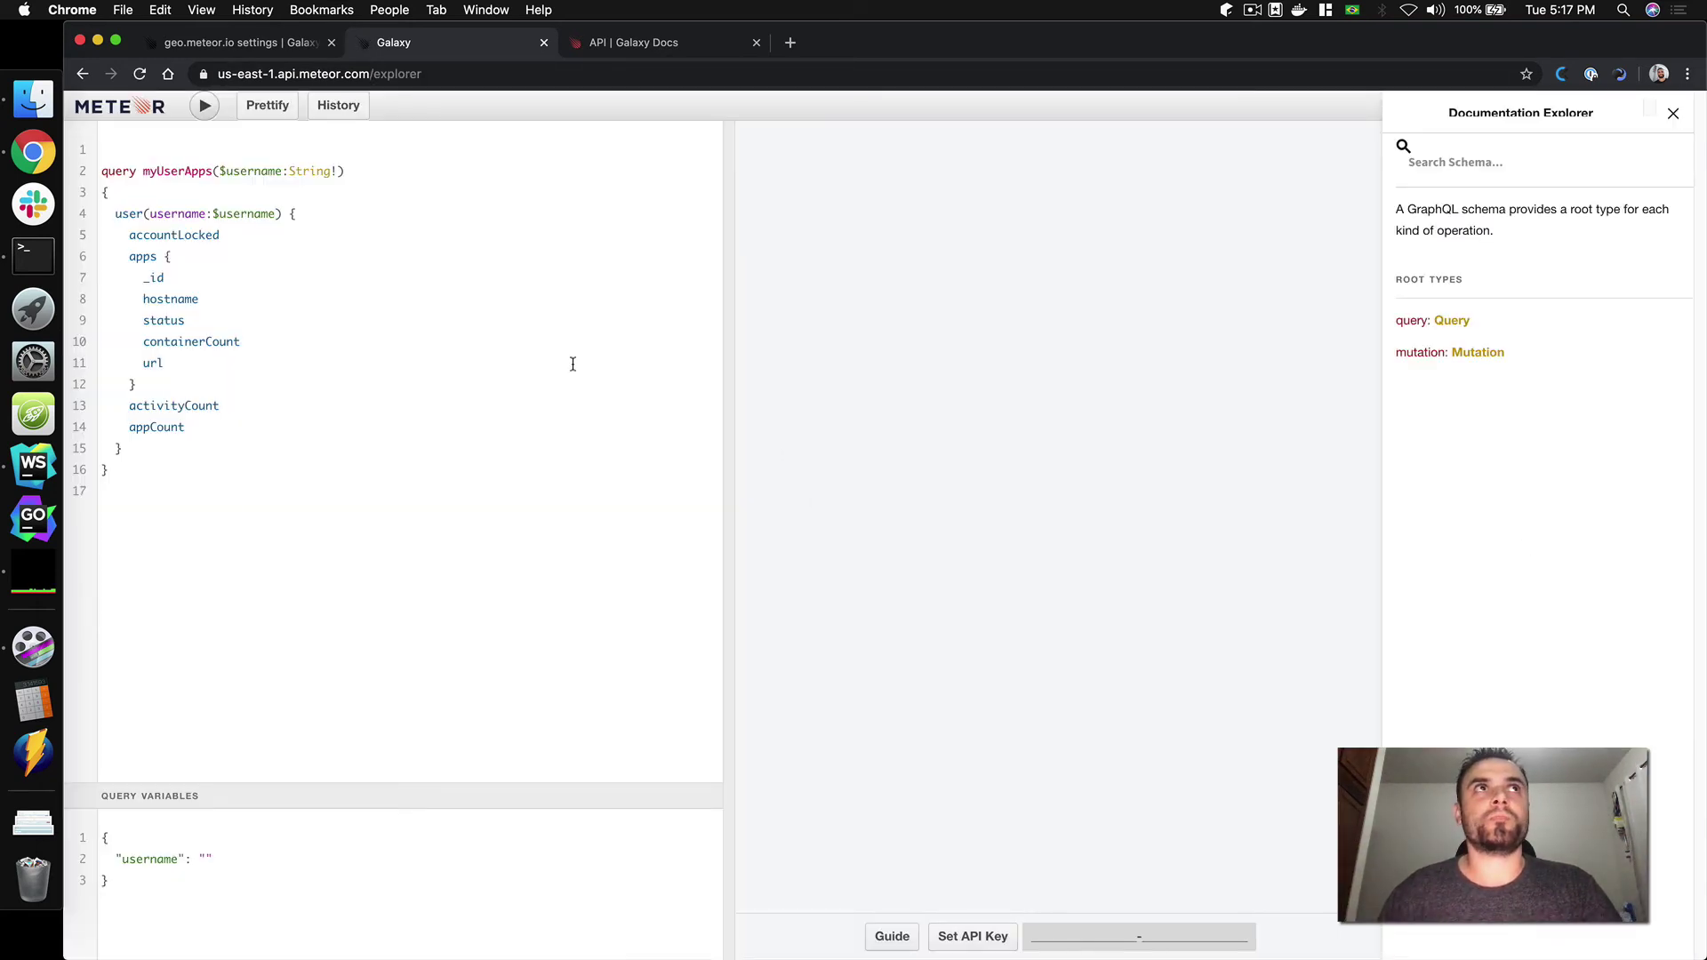
# Browse the schema documentation from Query through App to the Trigger type and examine the trigger fields.
pyautogui.click(1452, 320)
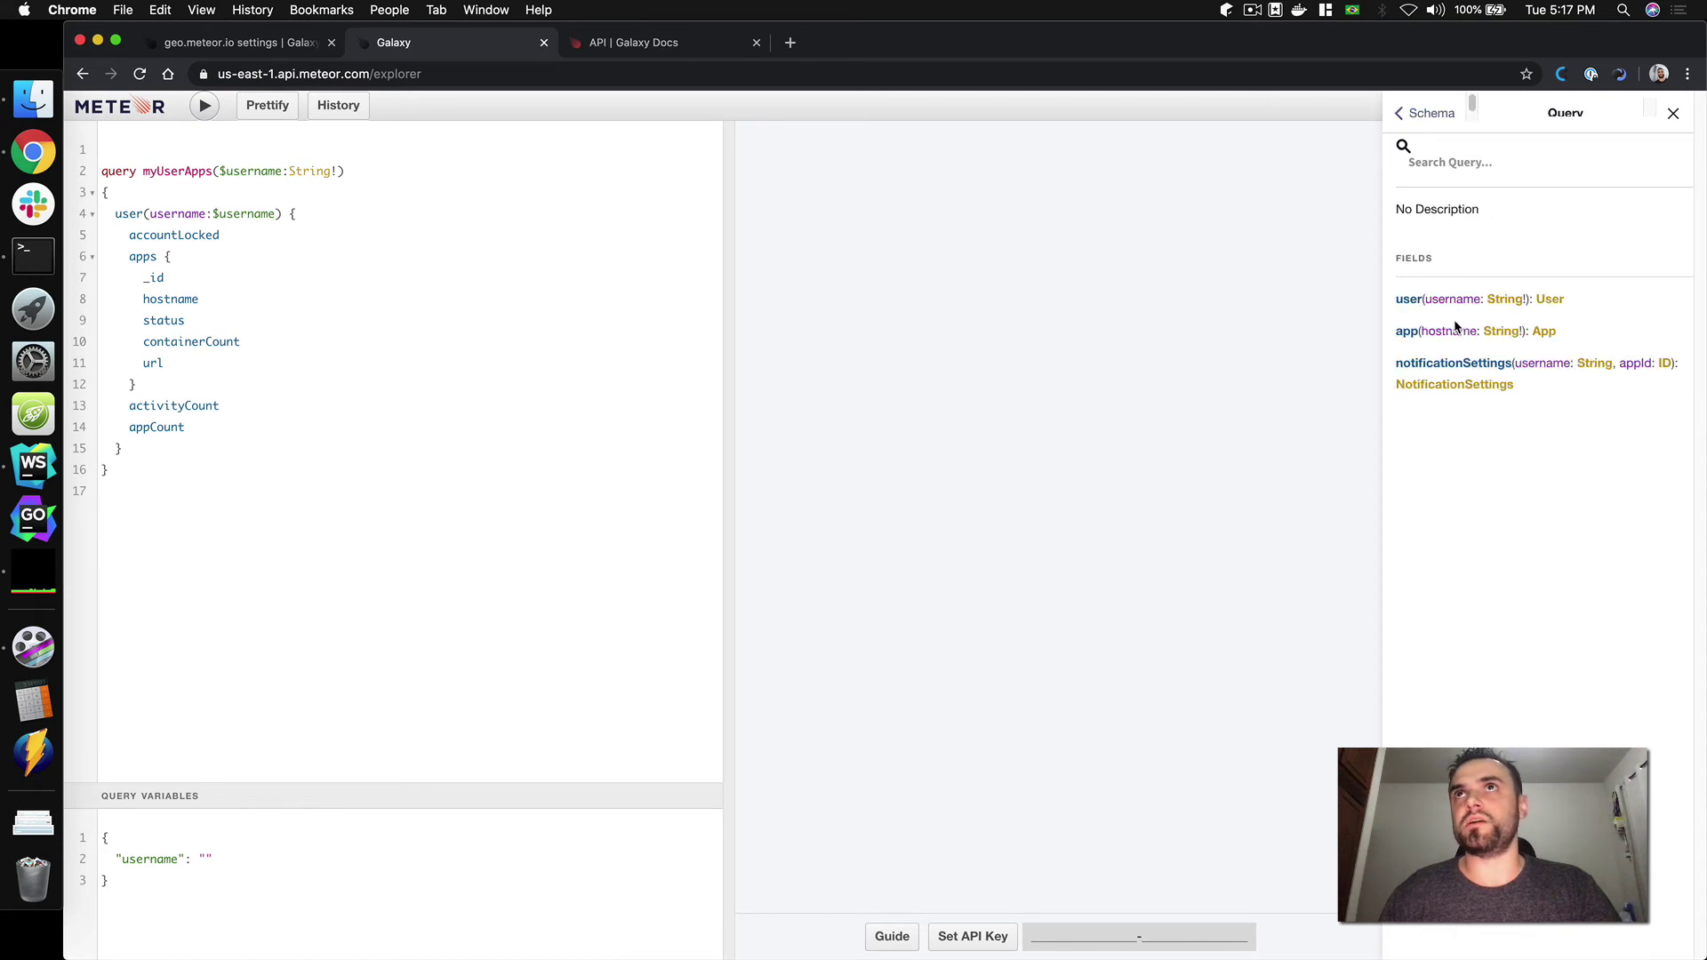
pyautogui.click(1541, 331)
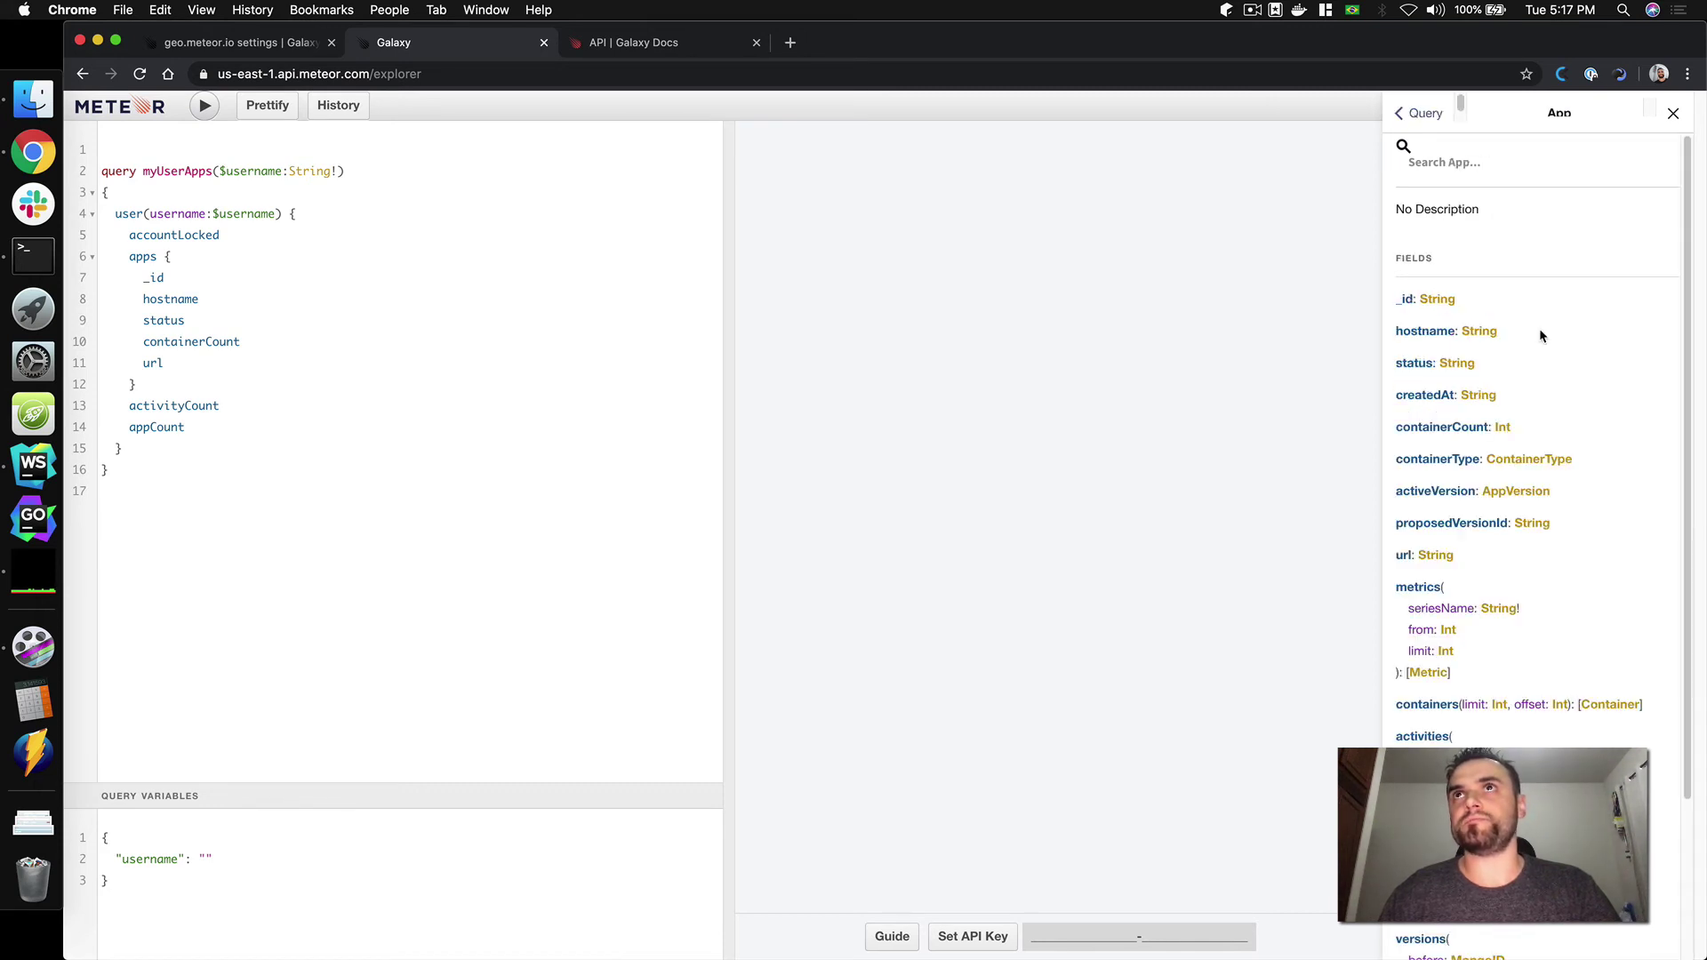
pyautogui.scroll(-2, 1475, 573)
pyautogui.scroll(-2, 1532, 732)
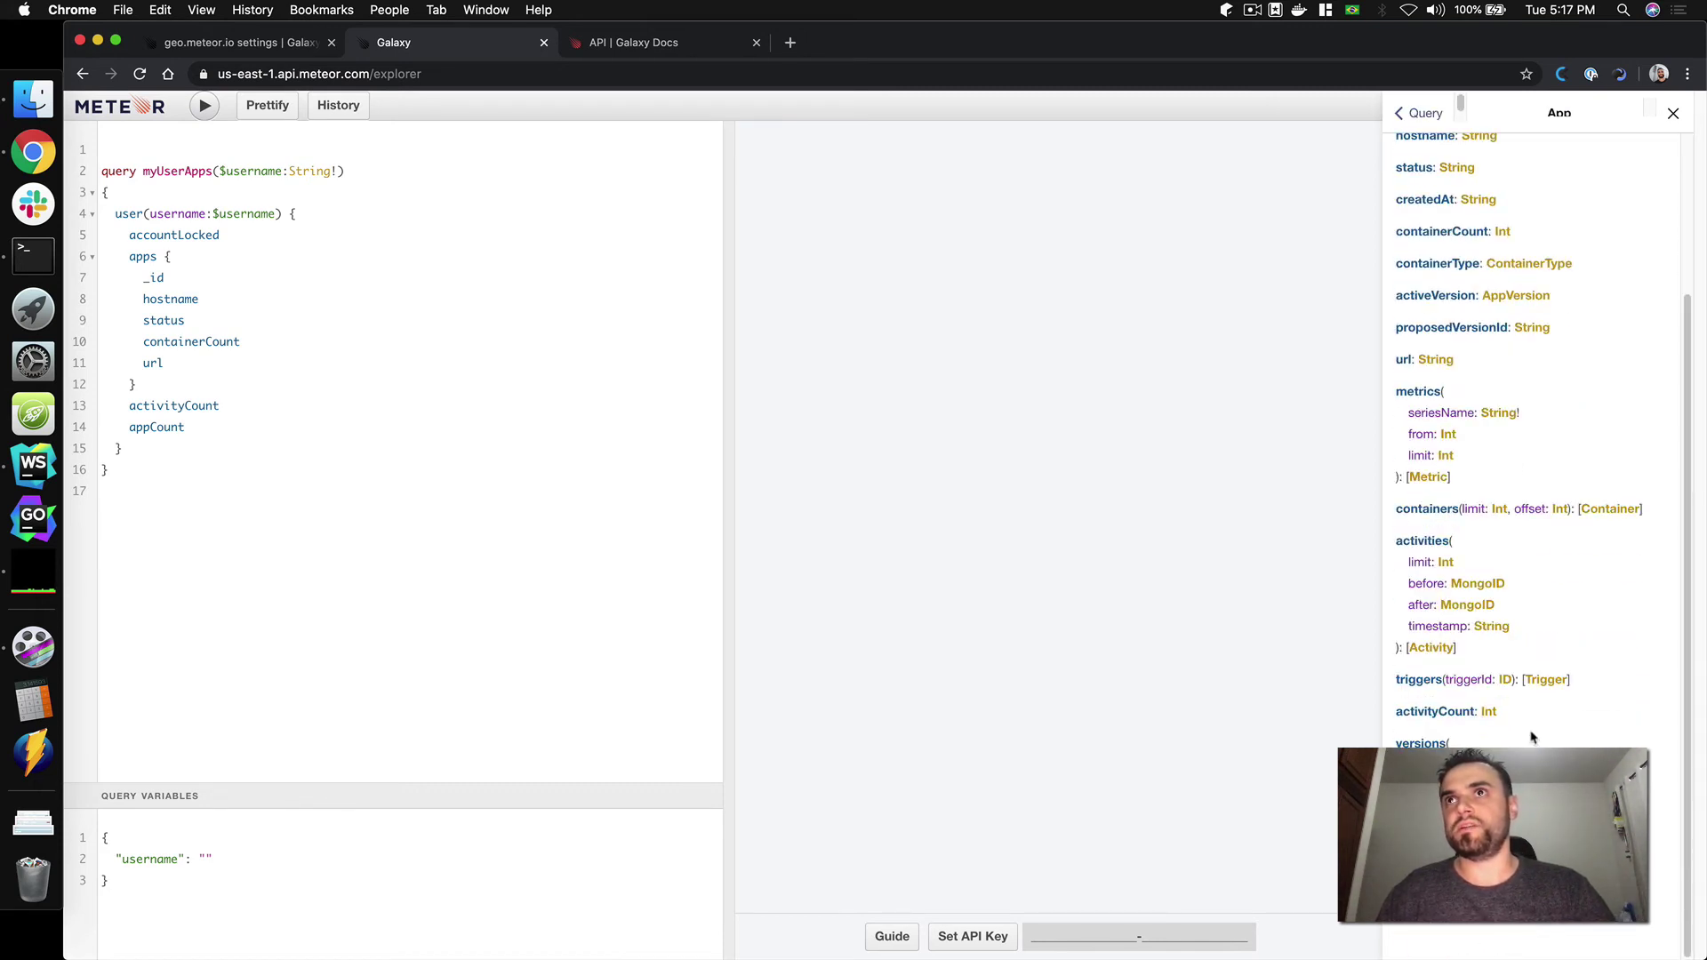
pyautogui.click(1543, 681)
pyautogui.scroll(-3, 1494, 646)
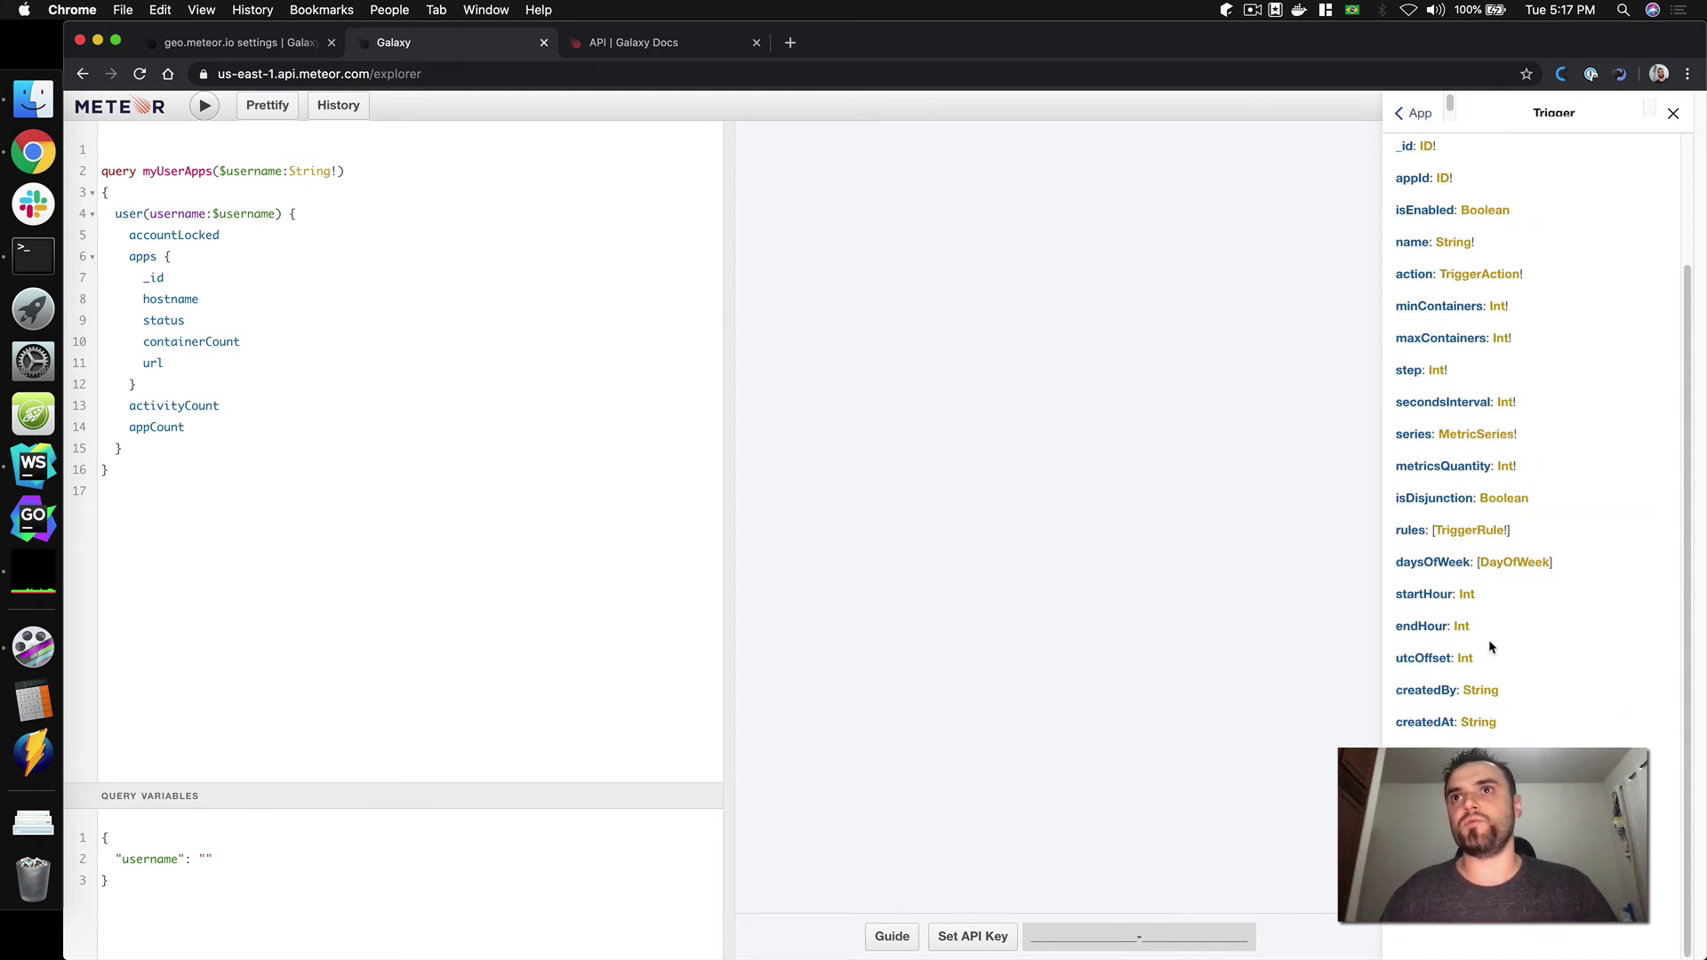
pyautogui.scroll(3, 1496, 652)
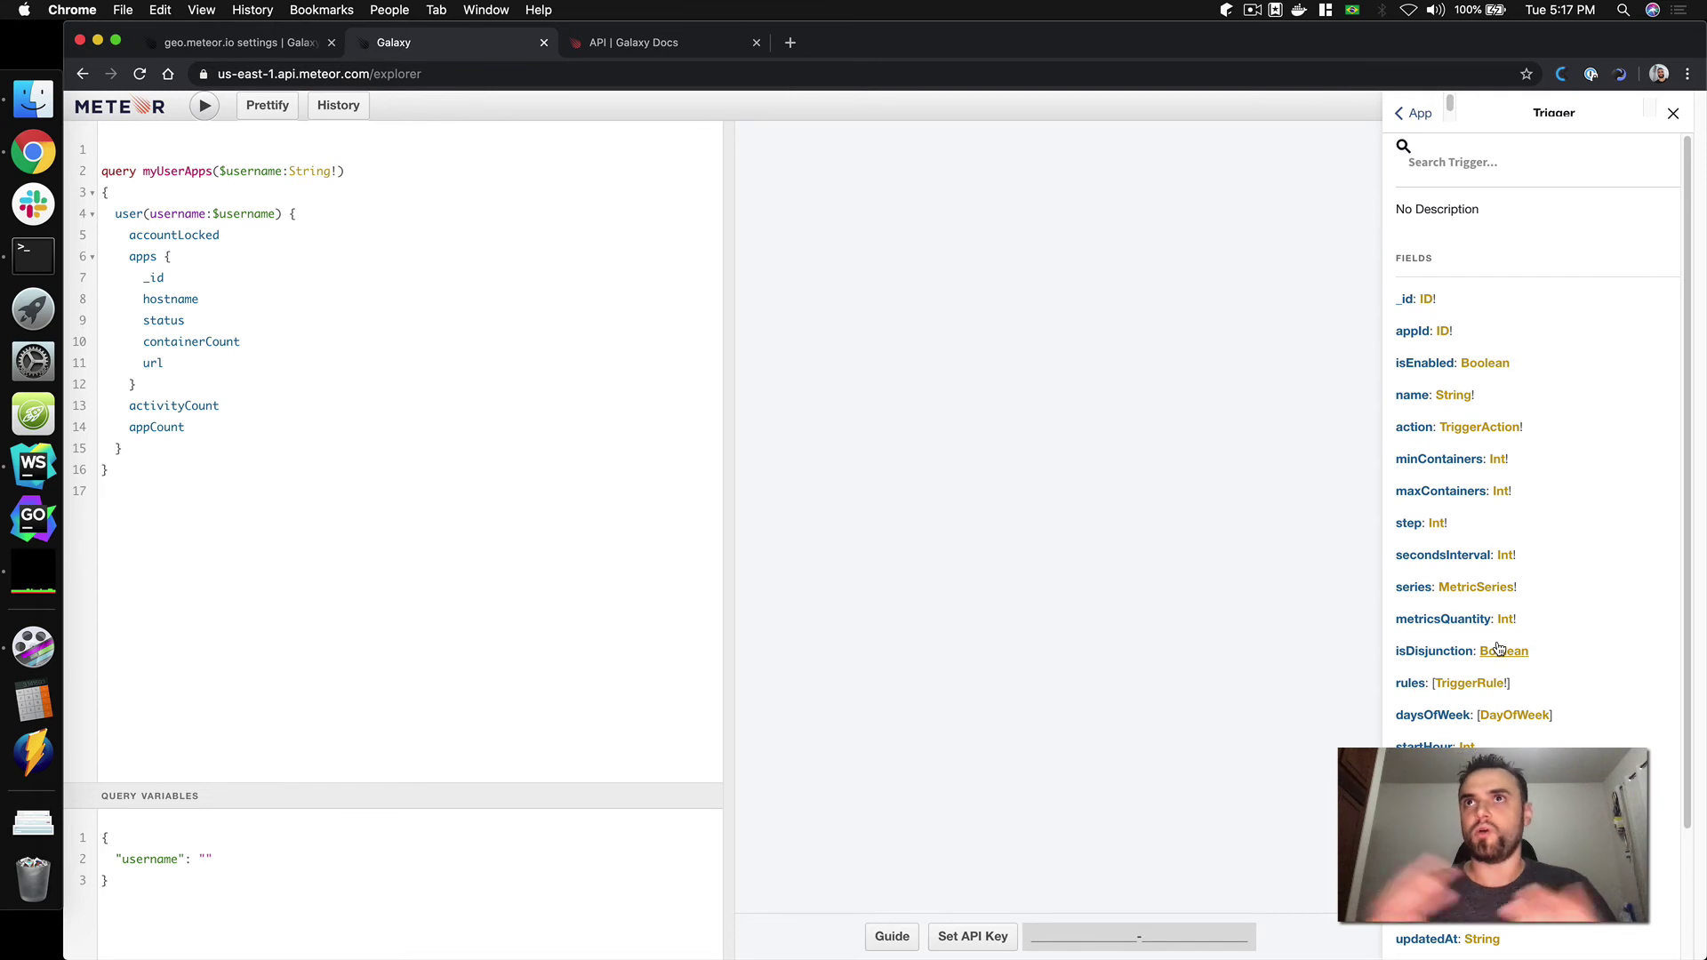
# Return the schema documentation to its root types and look over the Access section of the API guide.
pyautogui.click(1415, 117)
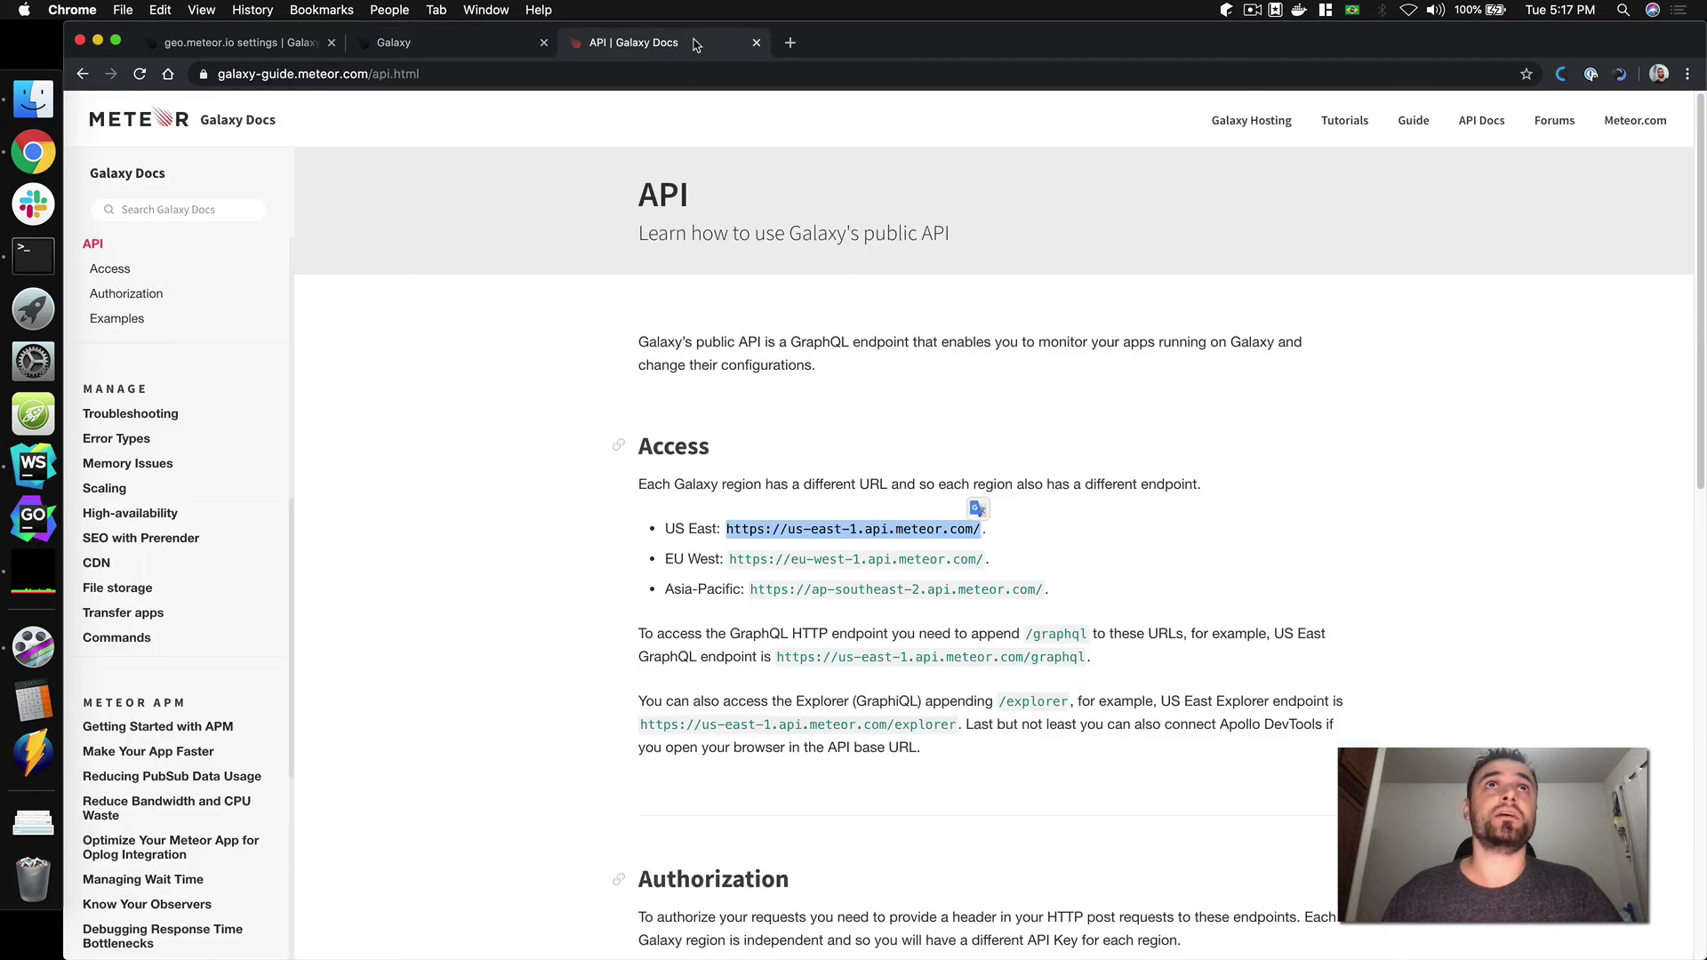
pyautogui.click(700, 41)
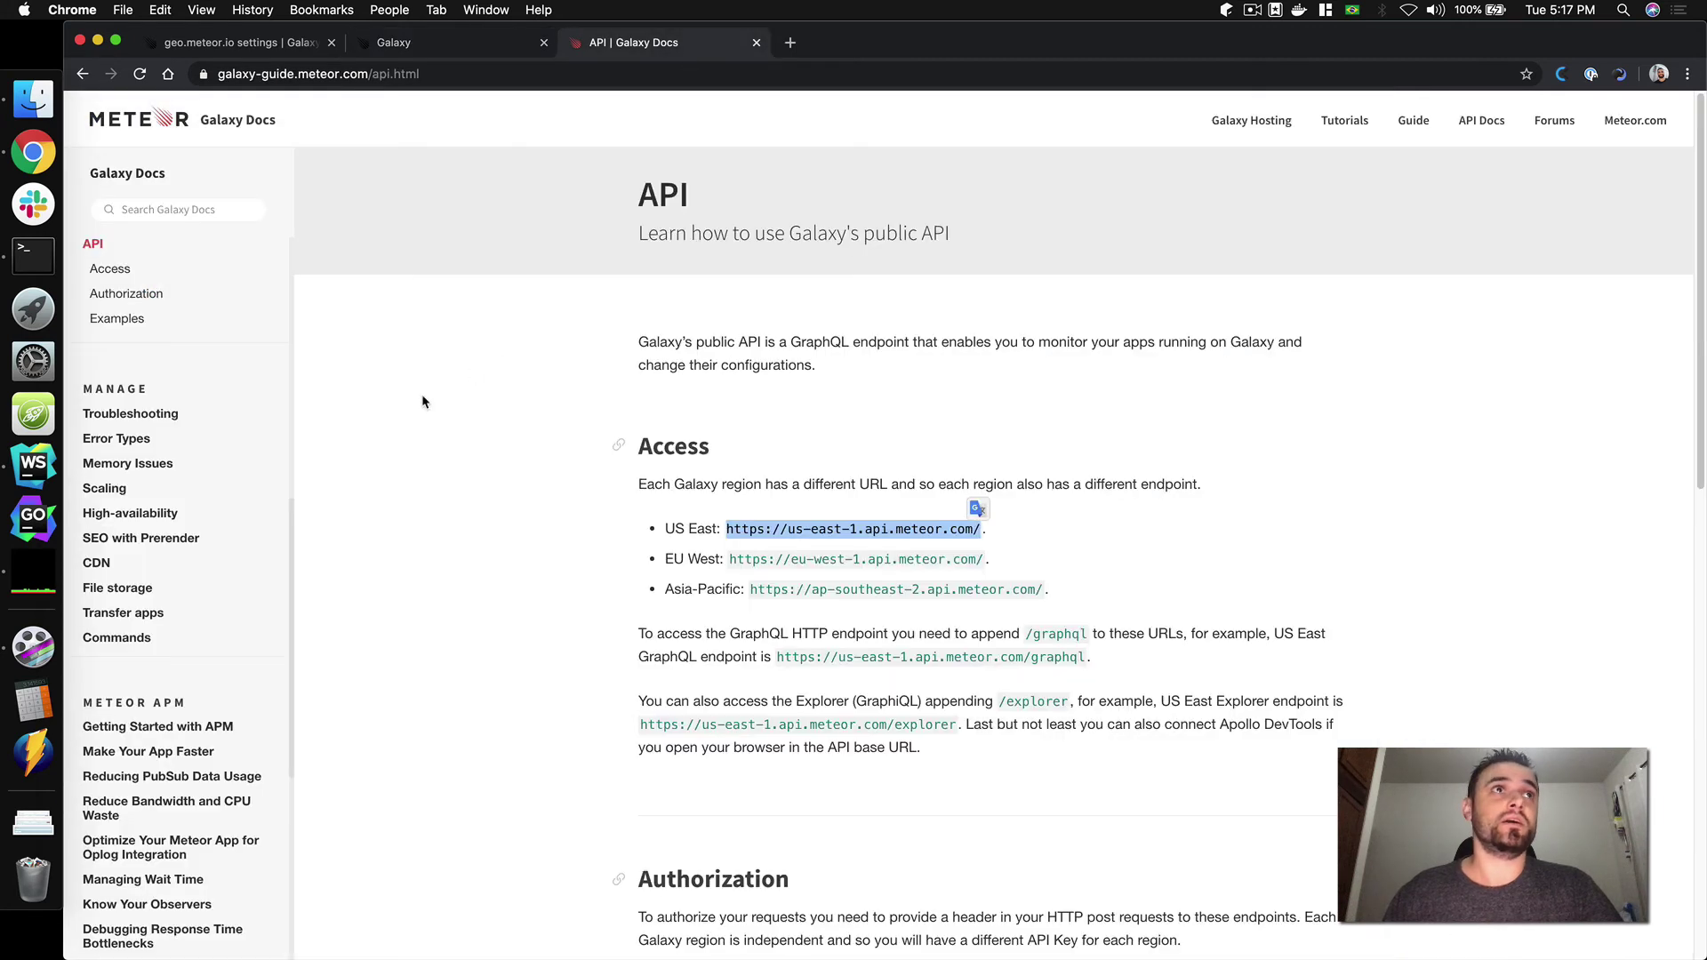
pyautogui.click(474, 46)
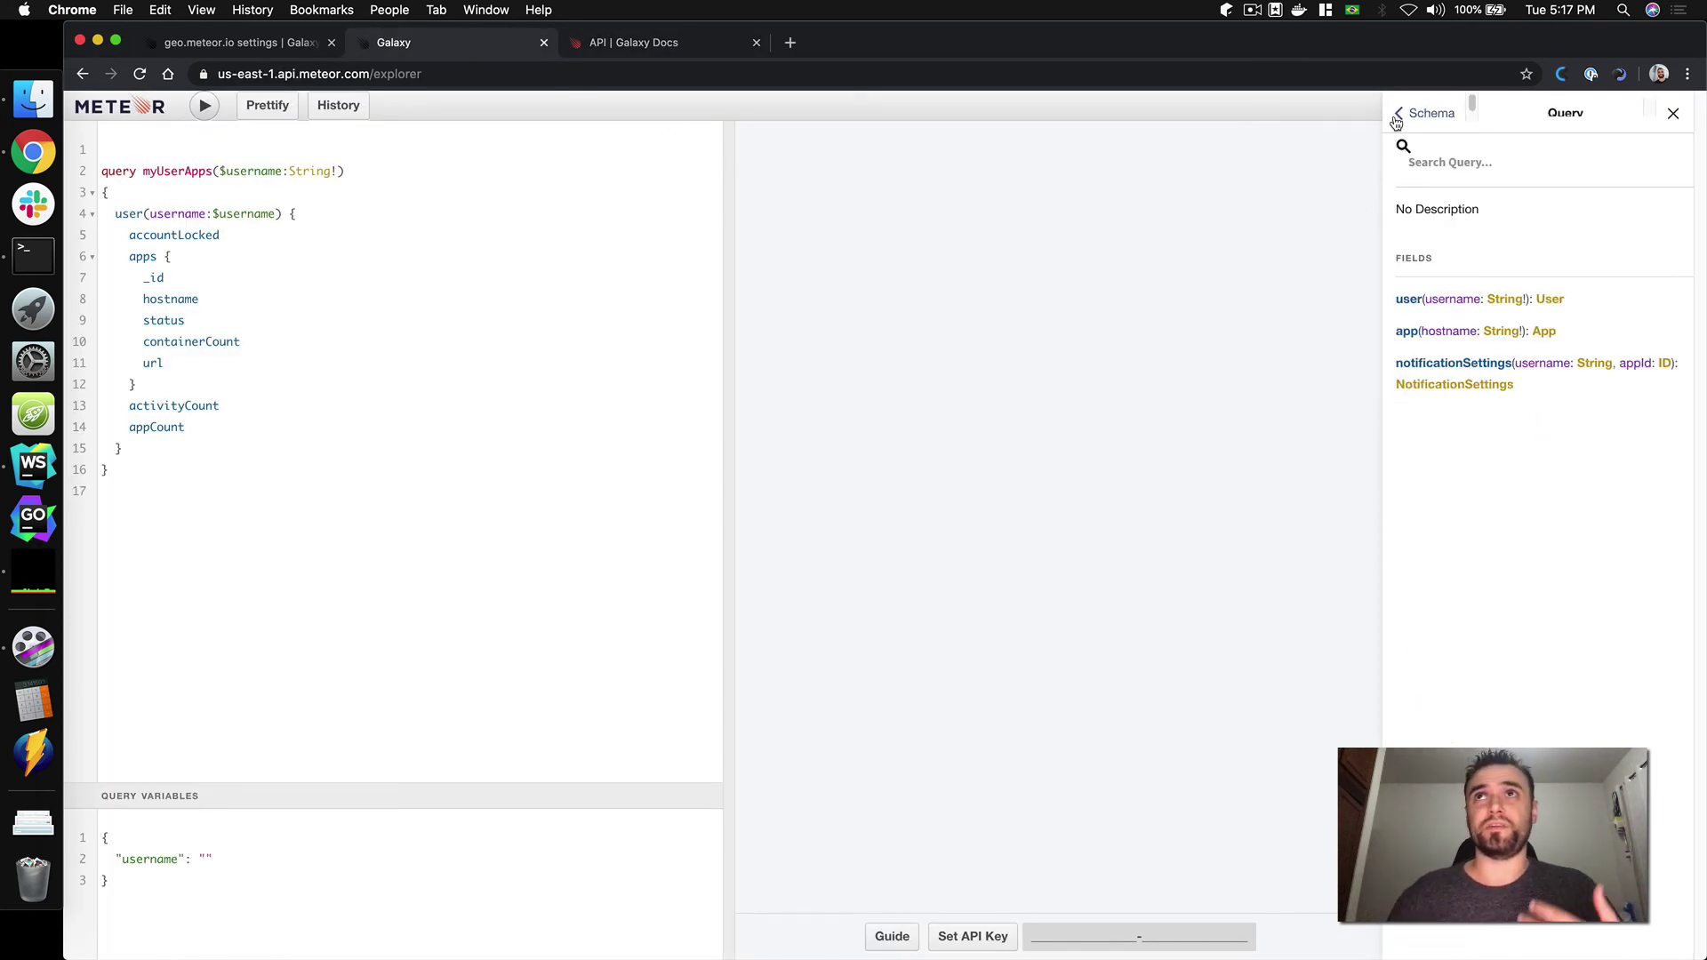
pyautogui.click(1396, 115)
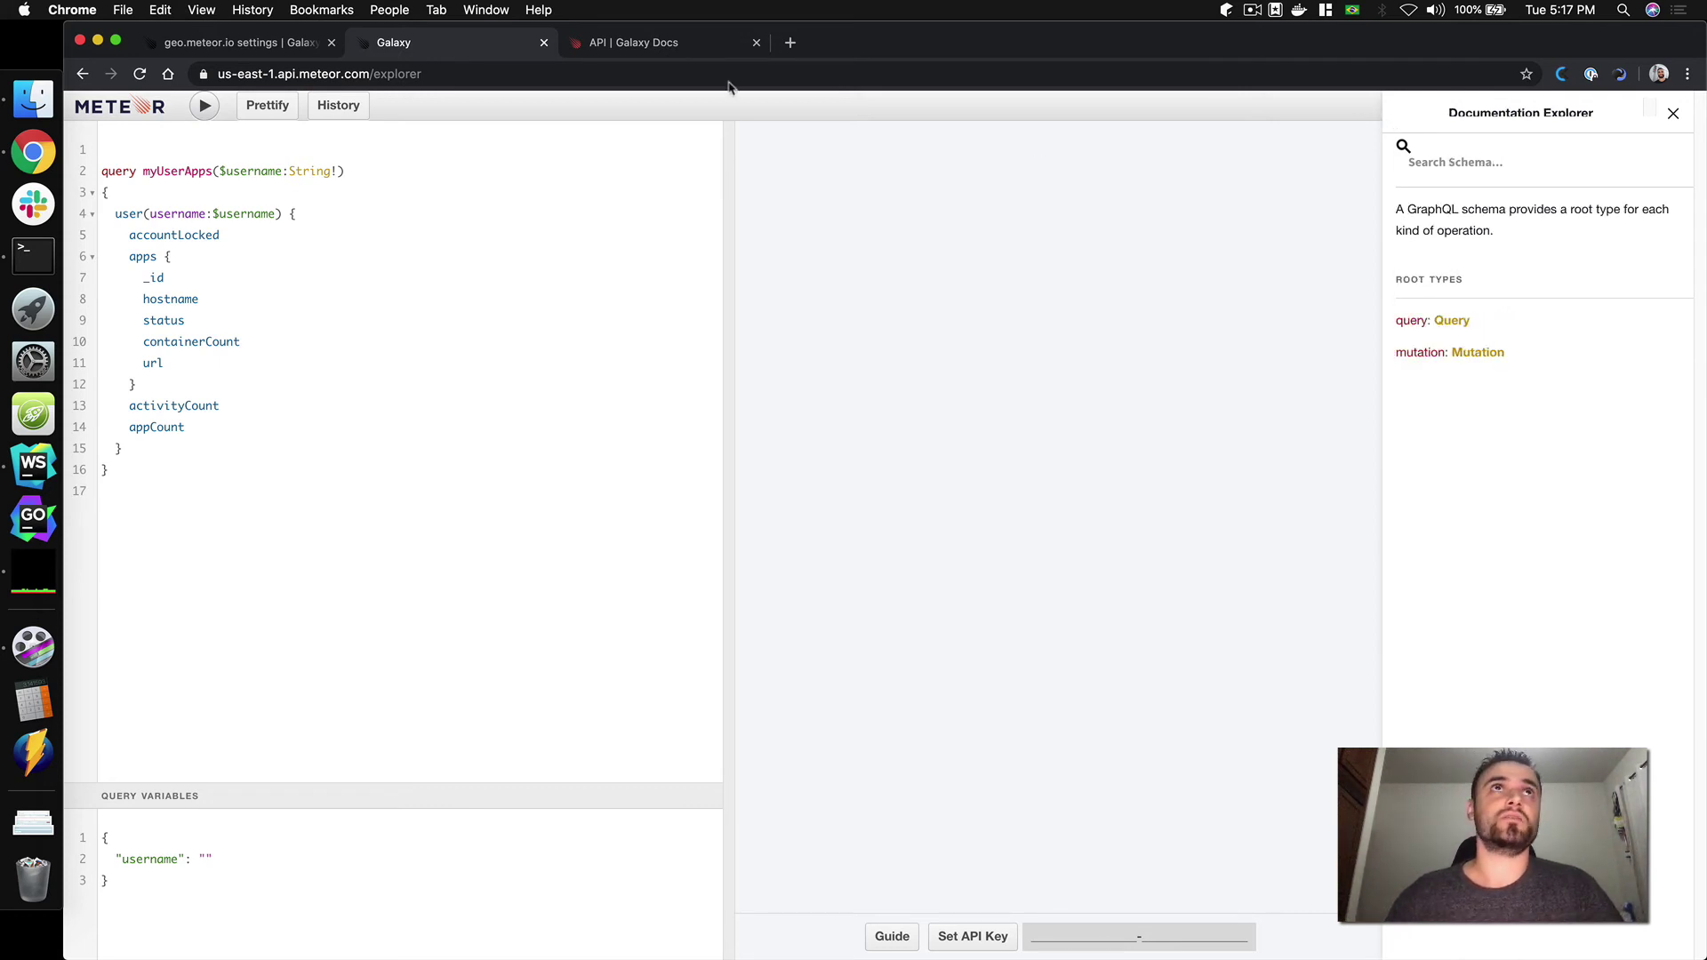
pyautogui.click(616, 44)
pyautogui.scroll(-2, 766, 412)
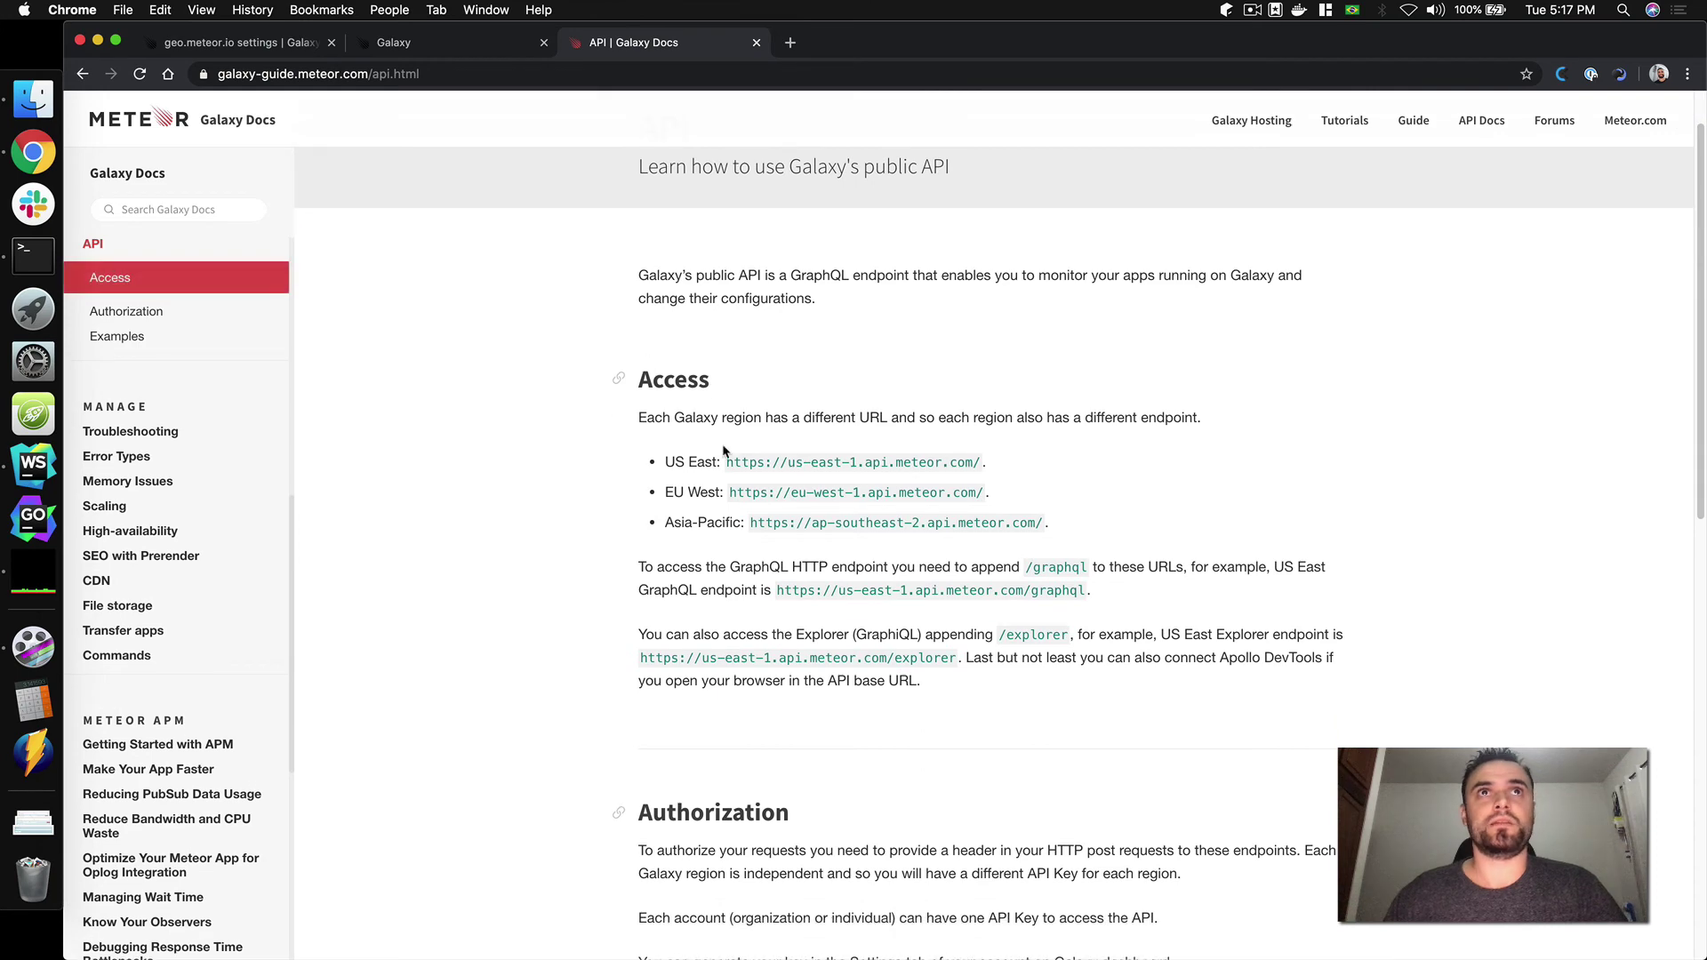
# In the geo.meteor.io settings, open the notification settings, enable Slack notifications without saving, and examine the list of activities.
pyautogui.click(261, 47)
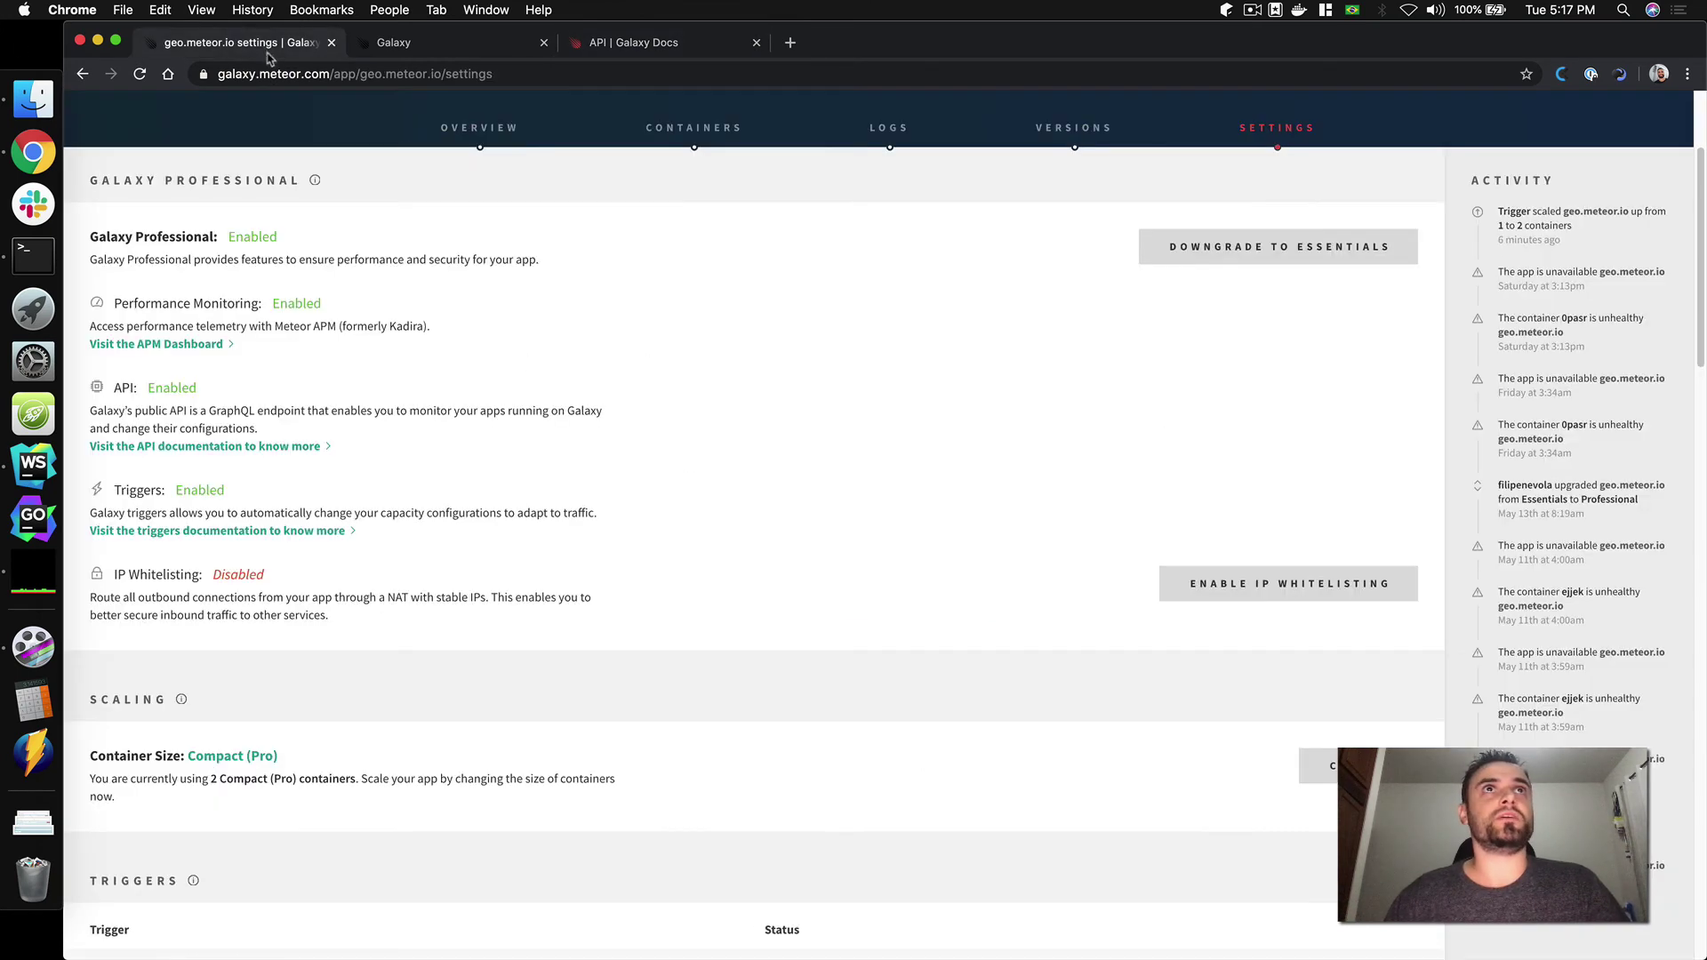
pyautogui.scroll(3, 445, 267)
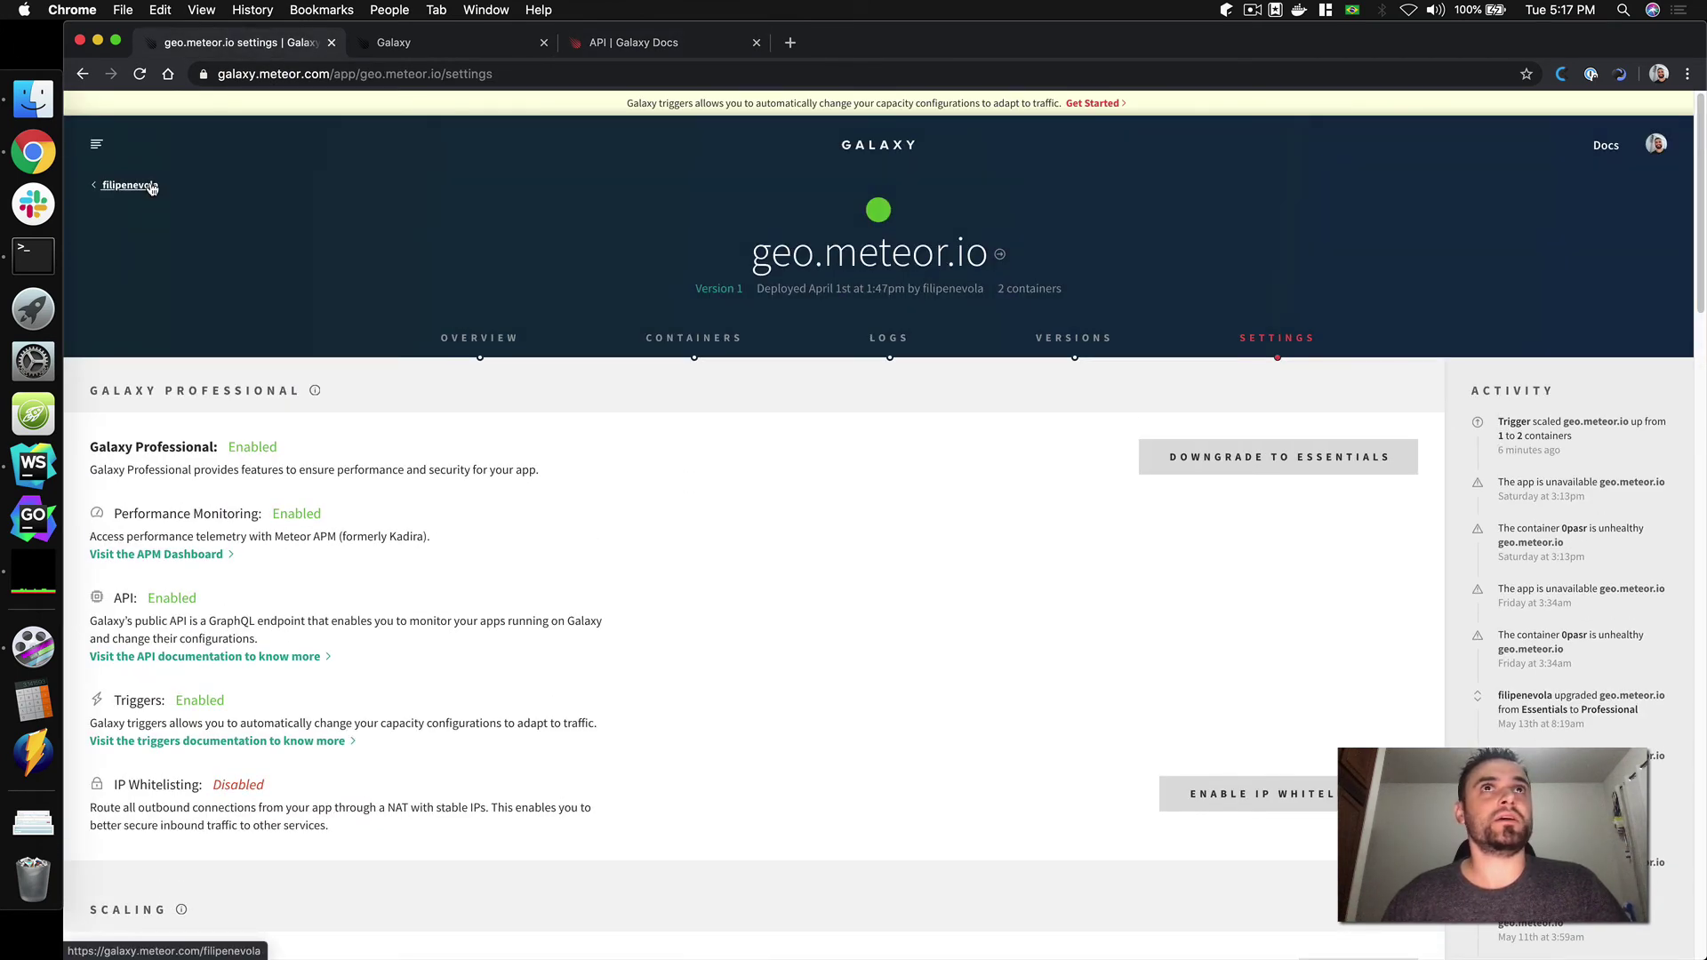
pyautogui.scroll(-6, 1165, 400)
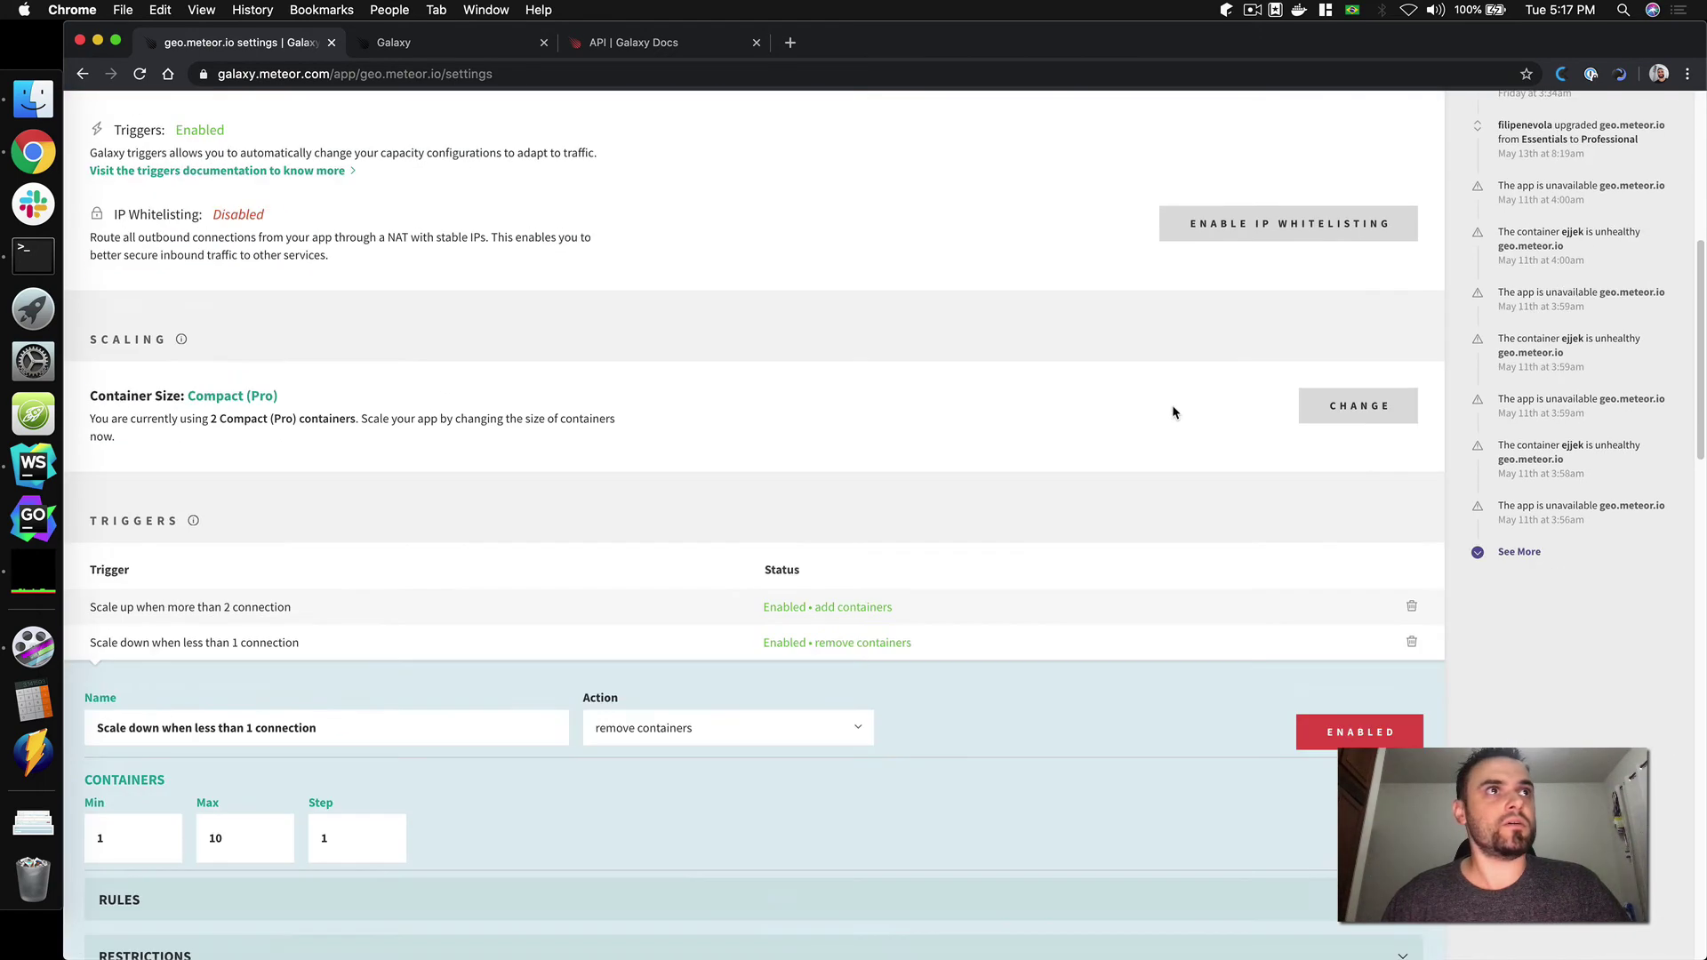
pyautogui.scroll(-15, 1104, 447)
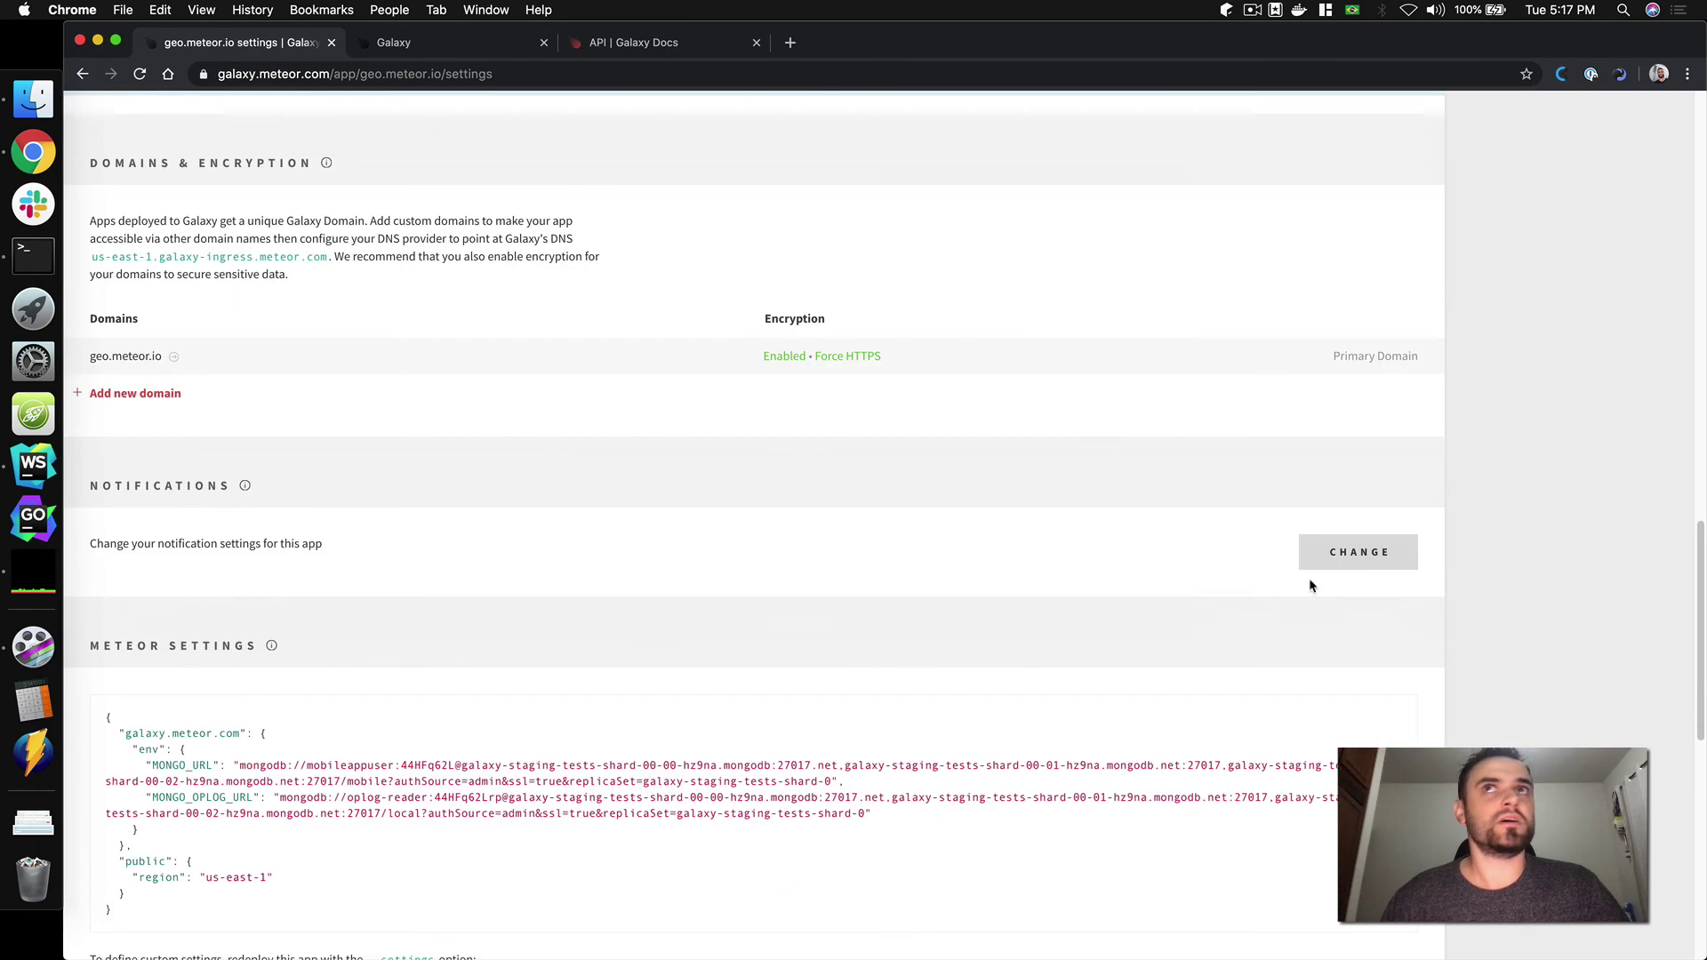
pyautogui.click(1333, 562)
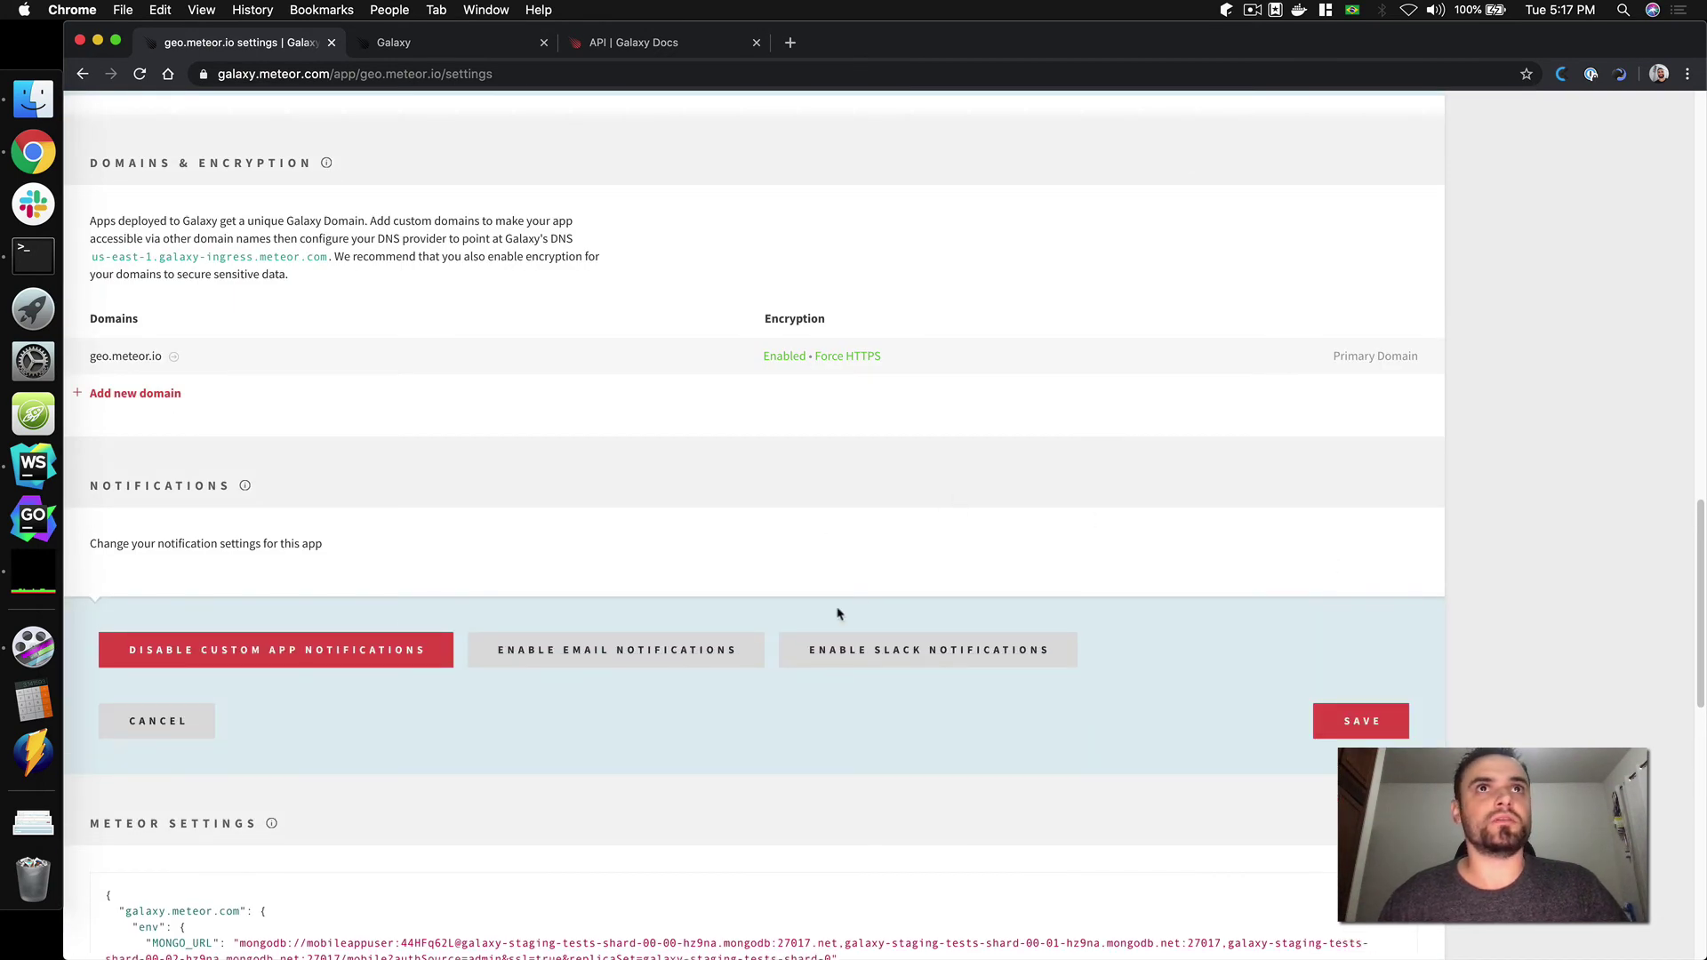
pyautogui.click(845, 653)
pyautogui.scroll(-3, 525, 644)
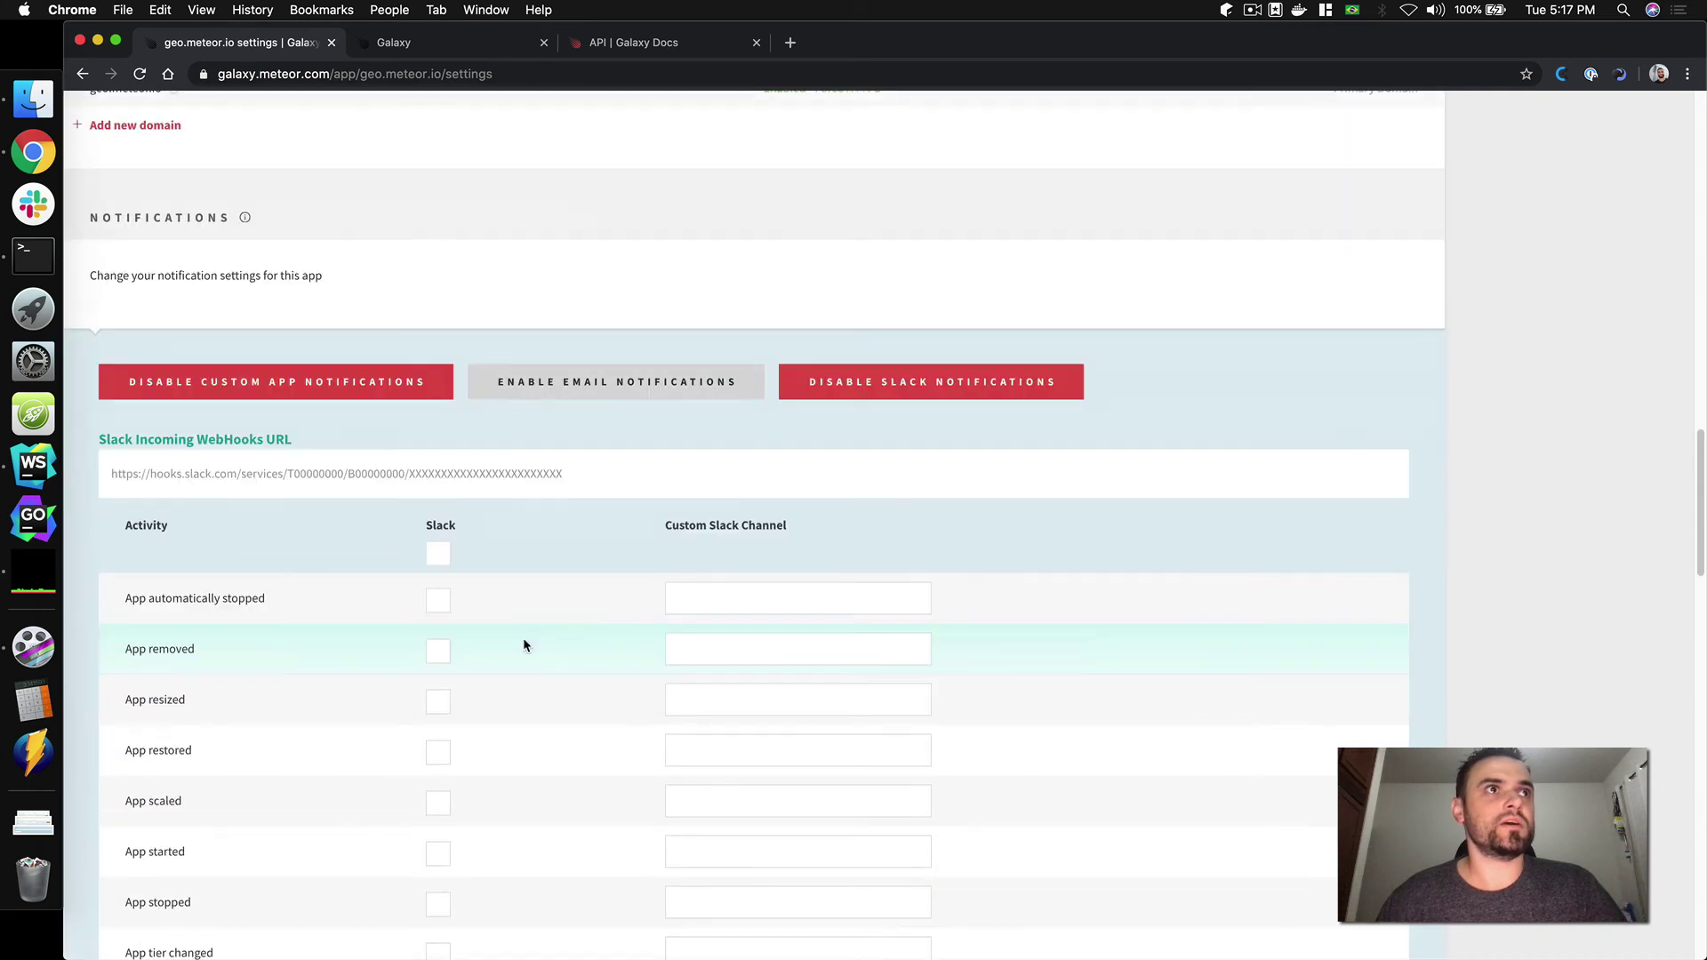
pyautogui.scroll(-12, 403, 648)
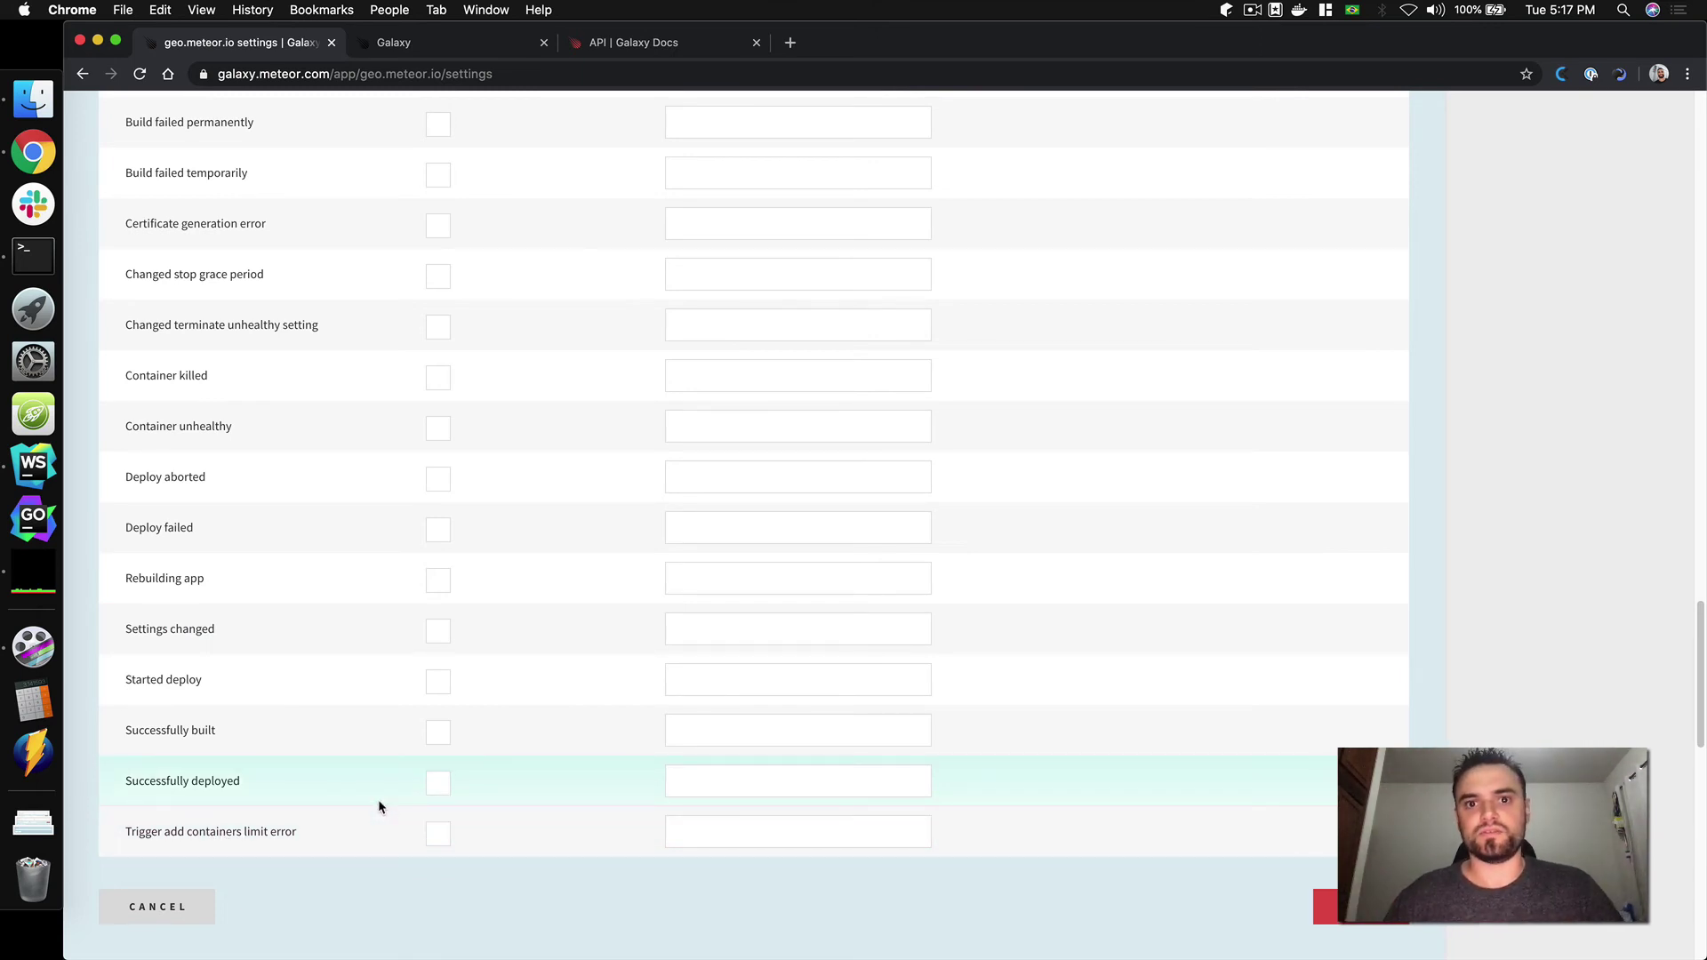
# Leave the geo.meteor.io settings and open the account's apps page.
pyautogui.scroll(10, 383, 782)
pyautogui.scroll(10, 383, 774)
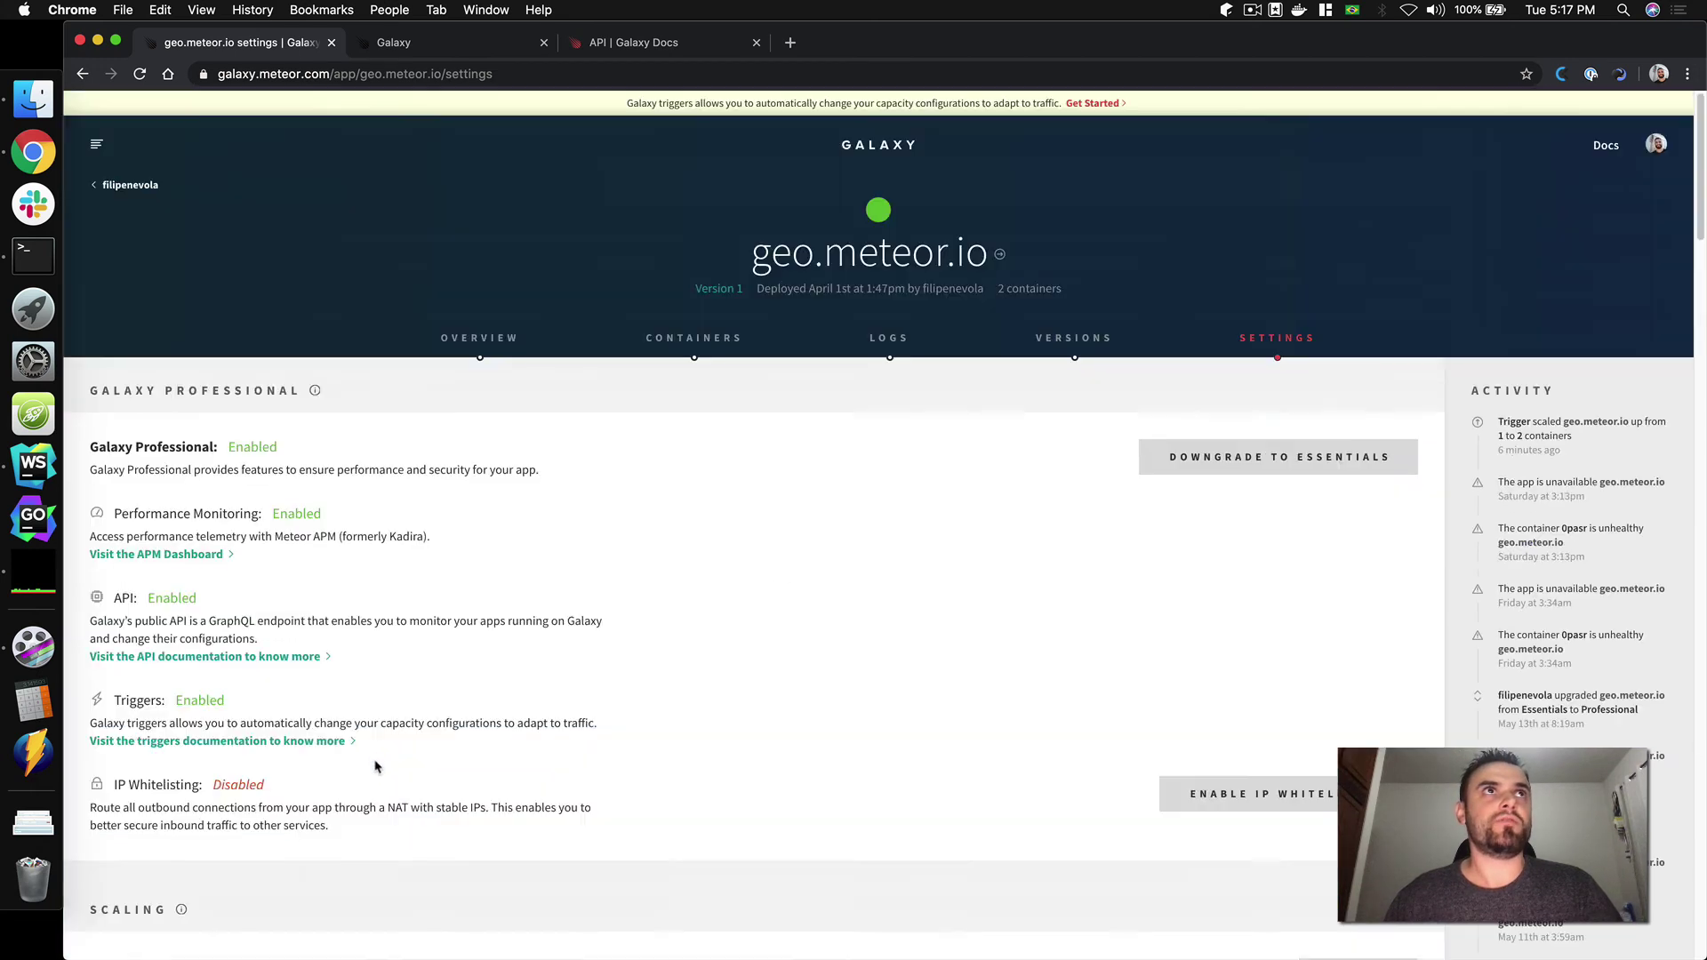
pyautogui.click(124, 185)
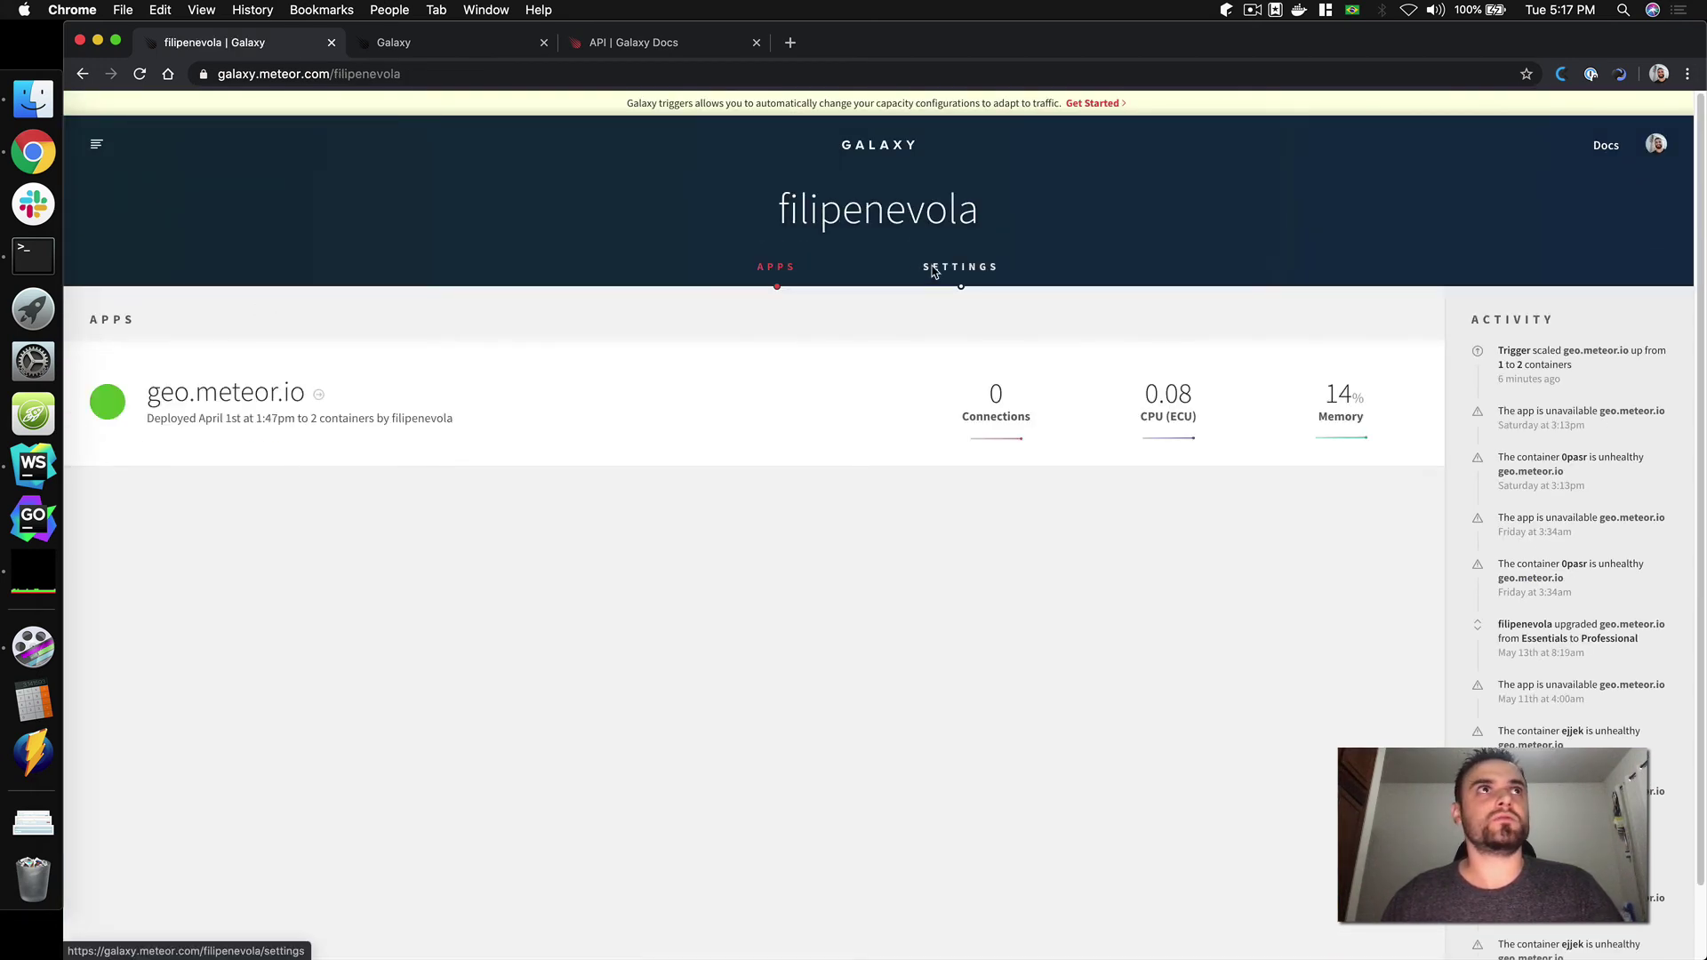
# Open the account's settings to check its plan and container usage, and look at the support request form without sending anything.
pyautogui.click(933, 271)
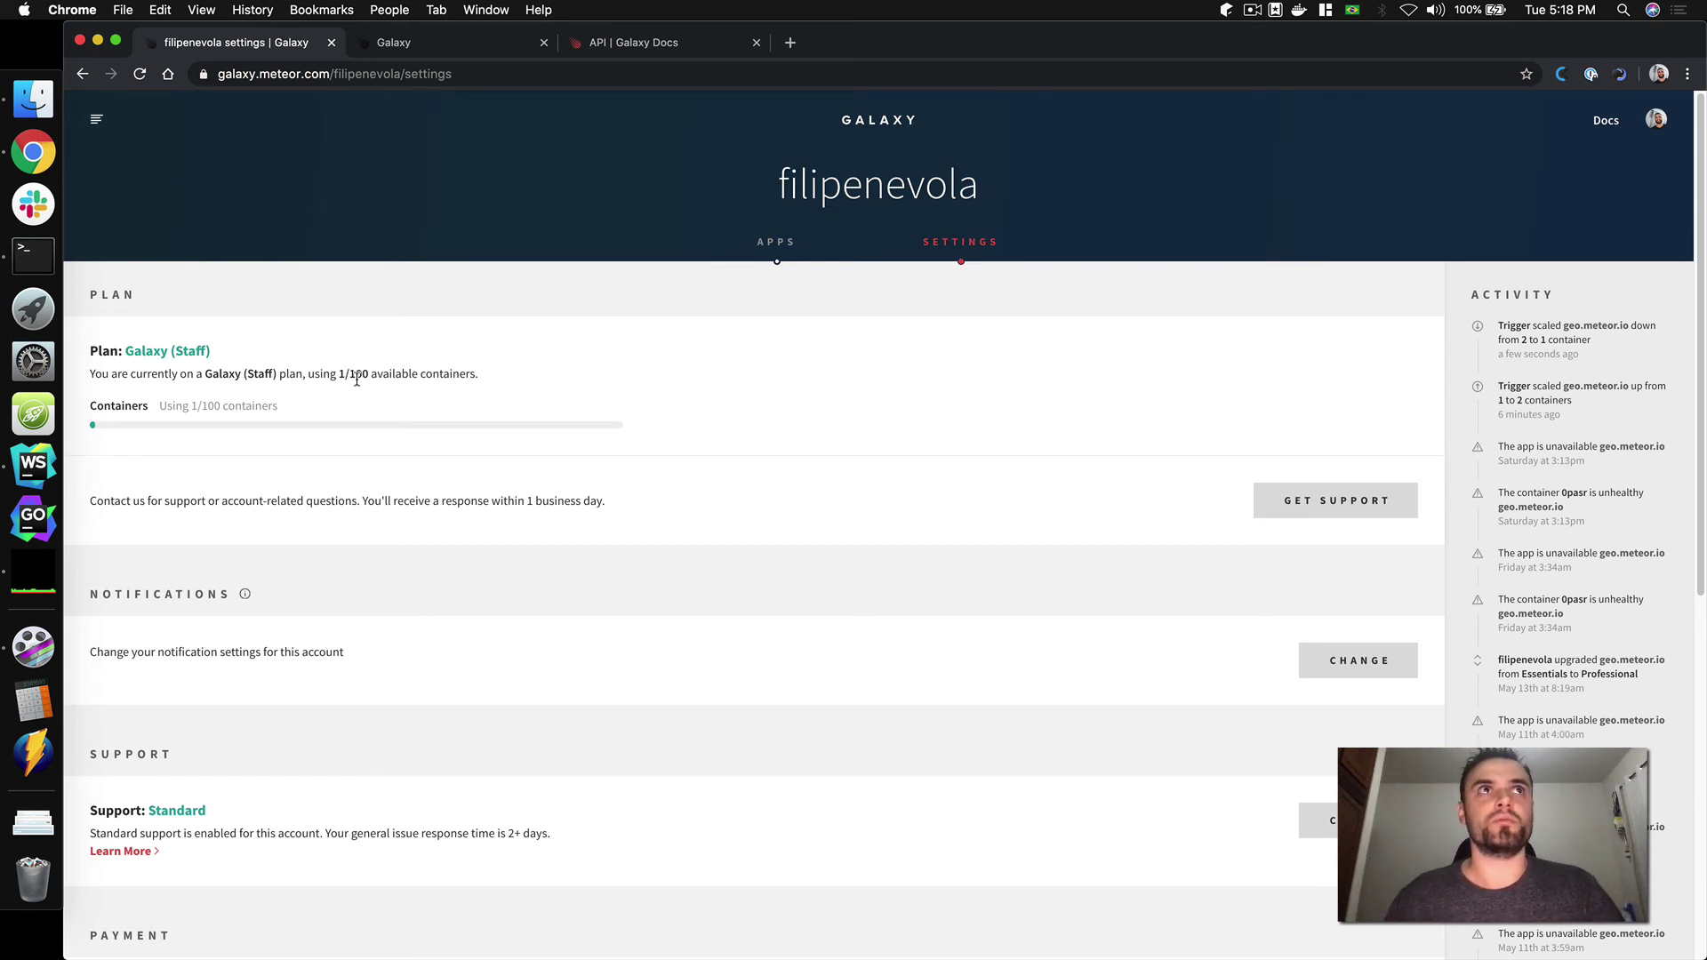
pyautogui.click(1295, 504)
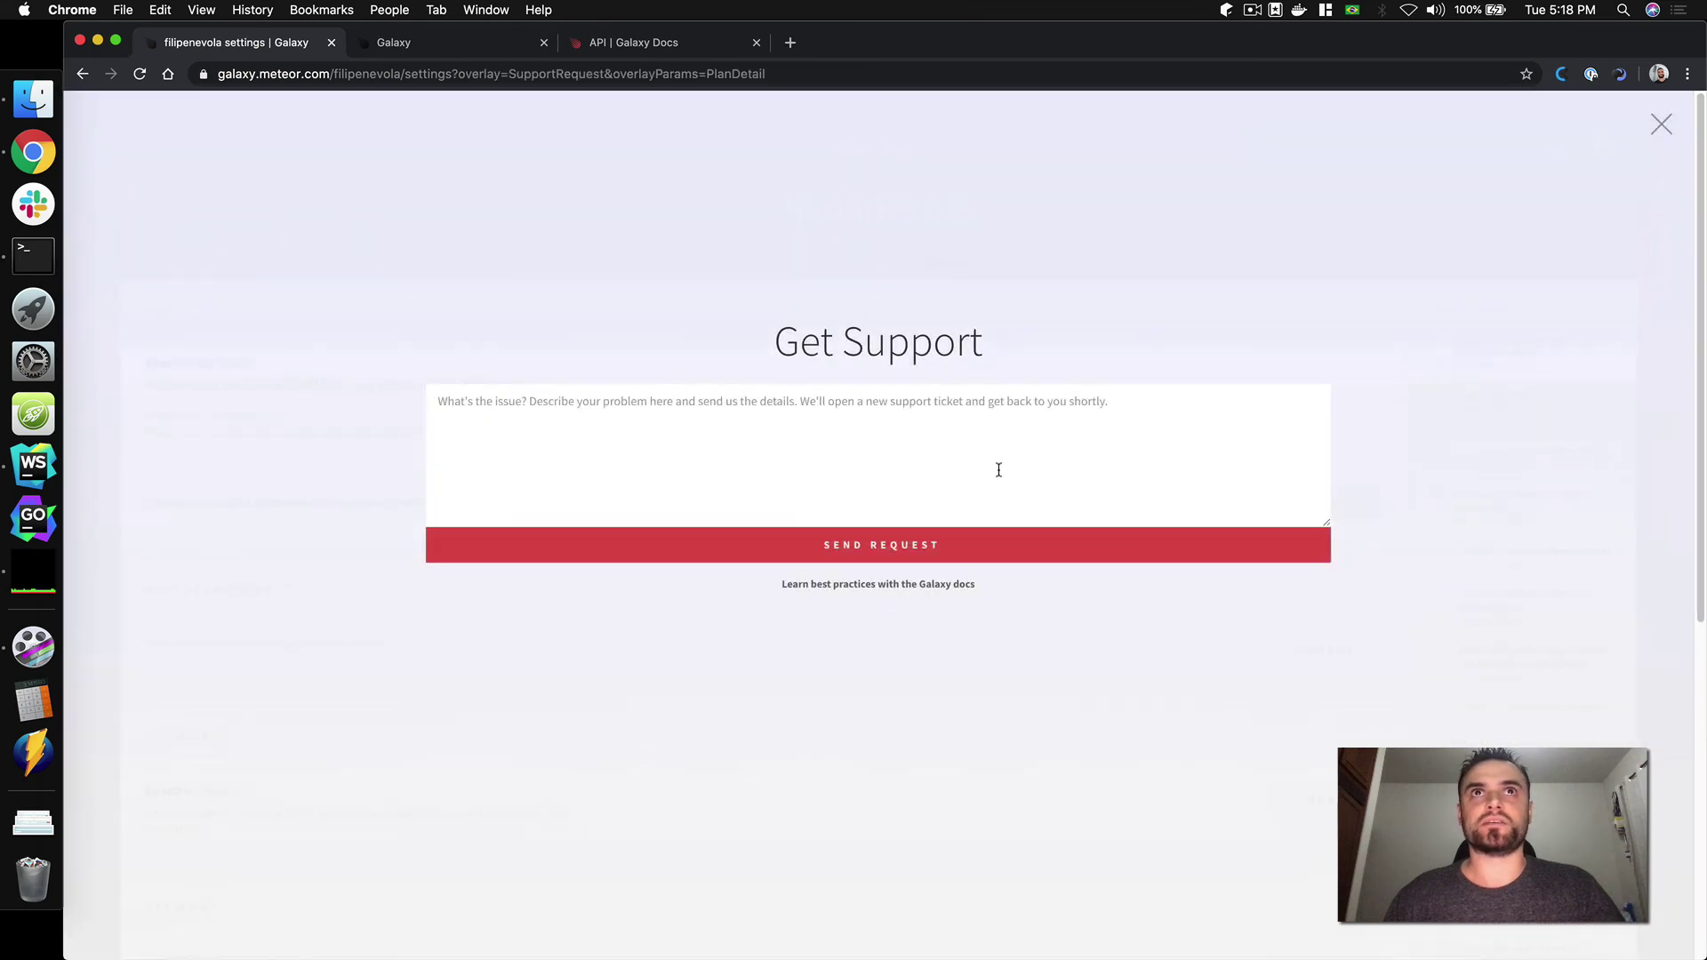
pyautogui.click(1660, 123)
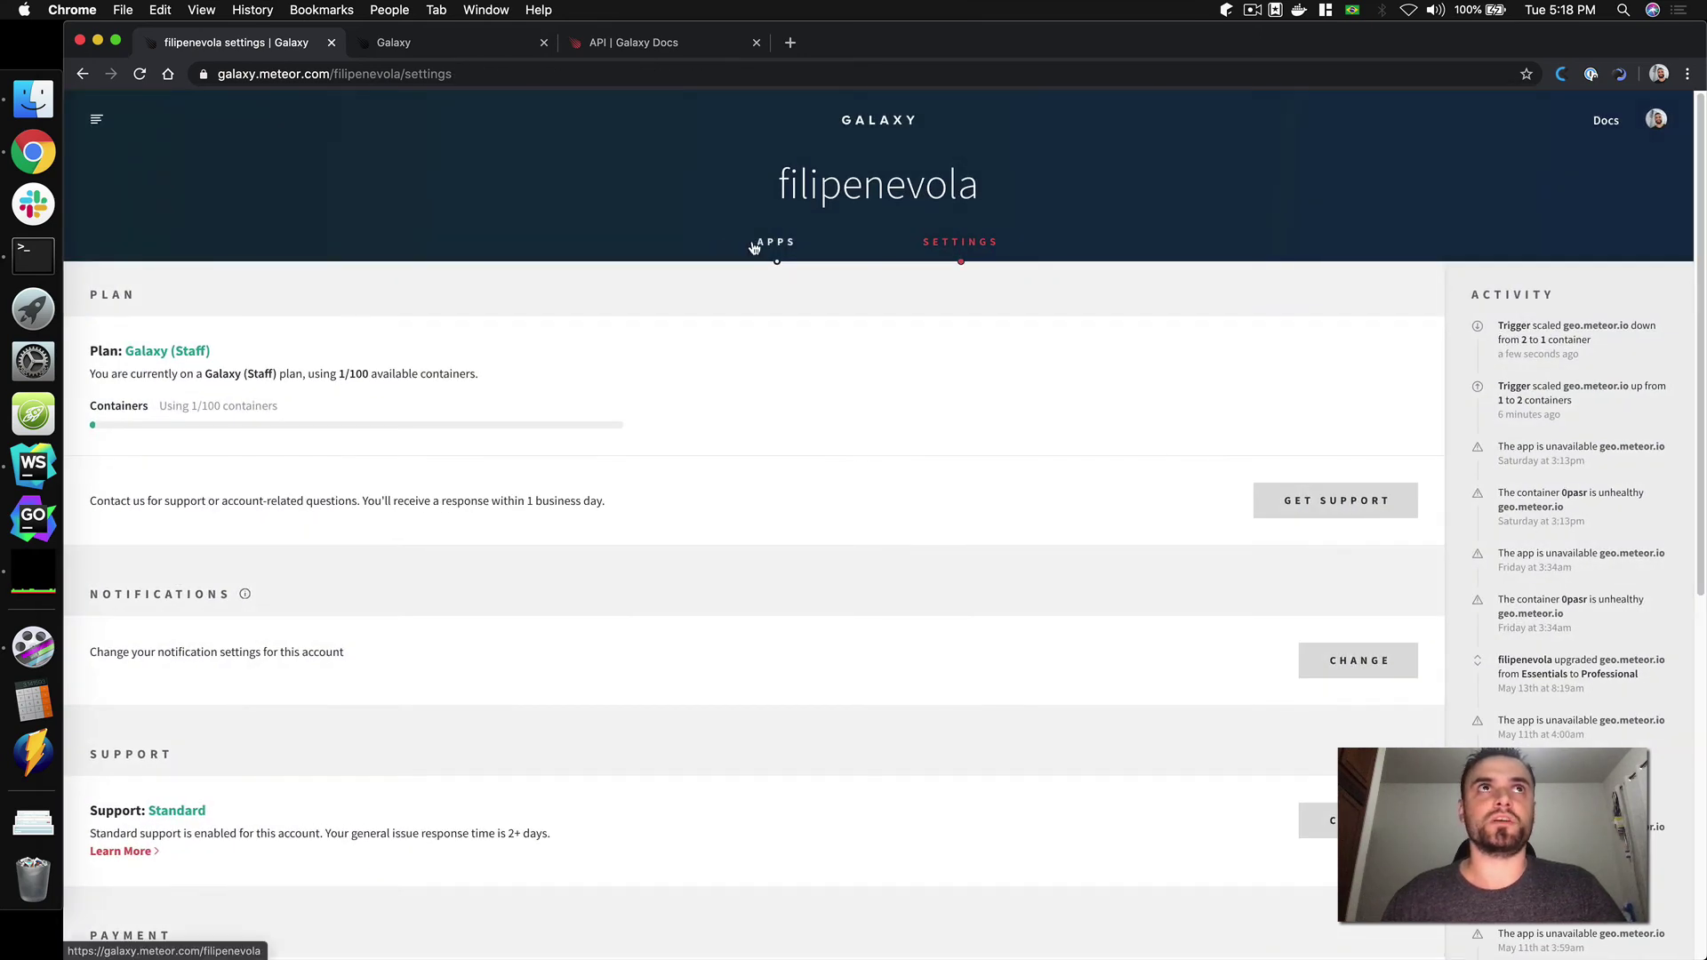
# In the geo.meteor.io notification settings, enable Slack and email notifications and select both for the Trigger add containers limit error activity.
pyautogui.click(762, 243)
pyautogui.click(693, 331)
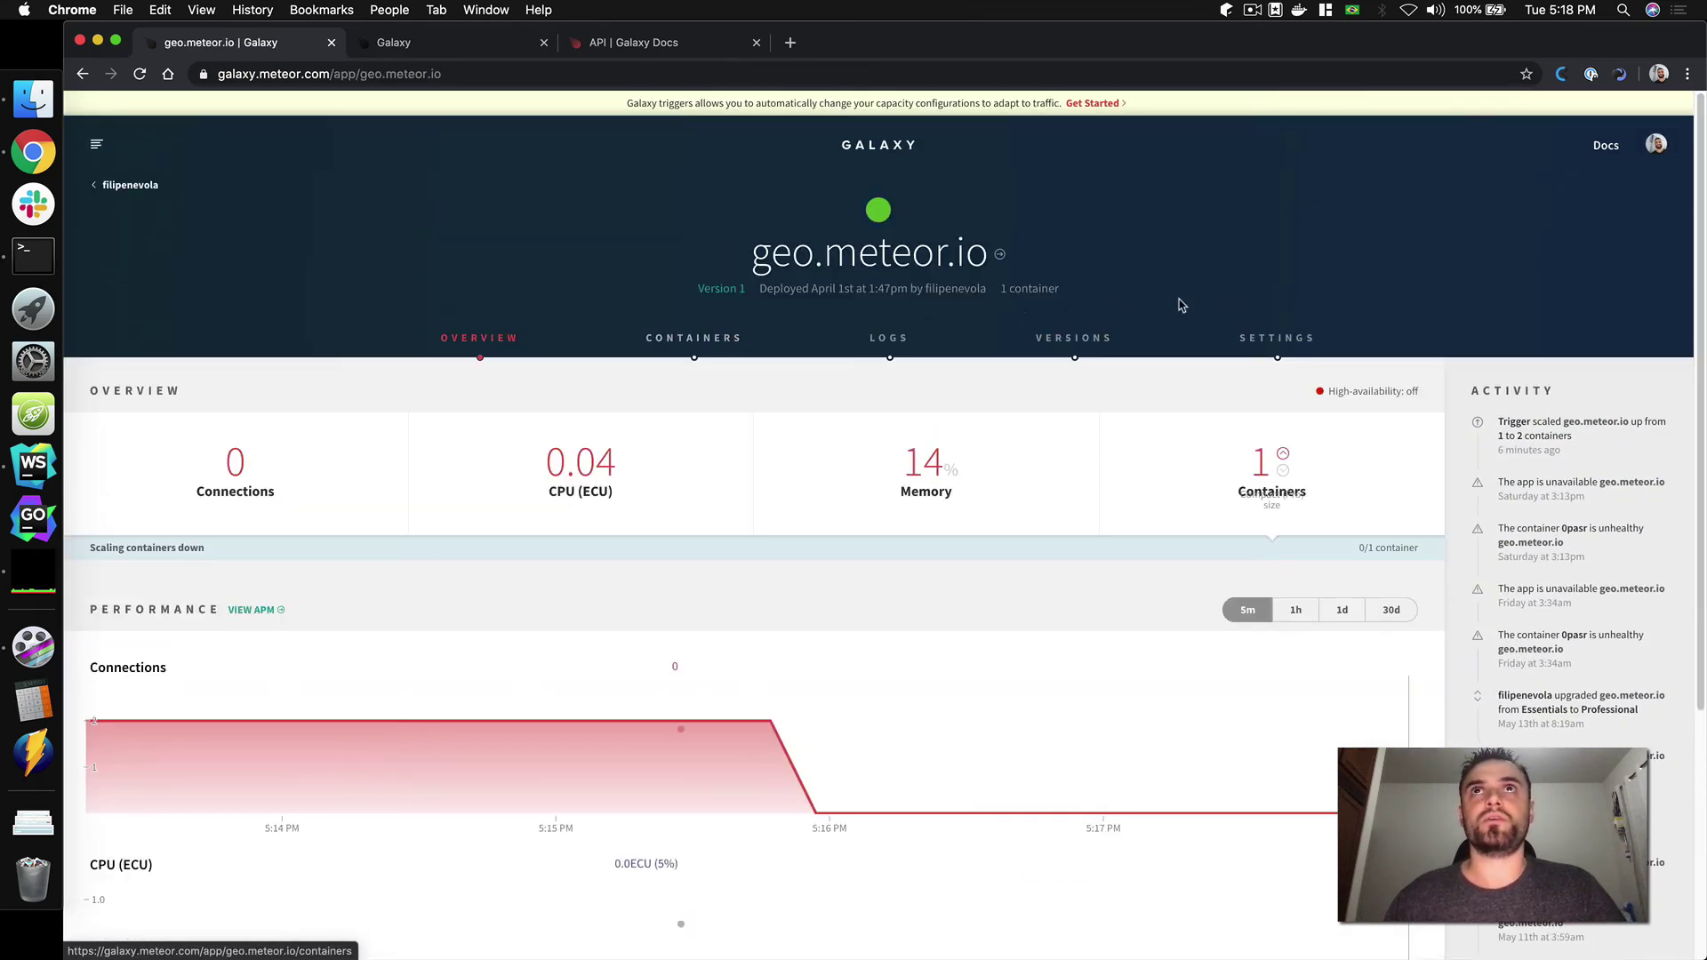
pyautogui.click(1277, 338)
pyautogui.scroll(-12, 524, 608)
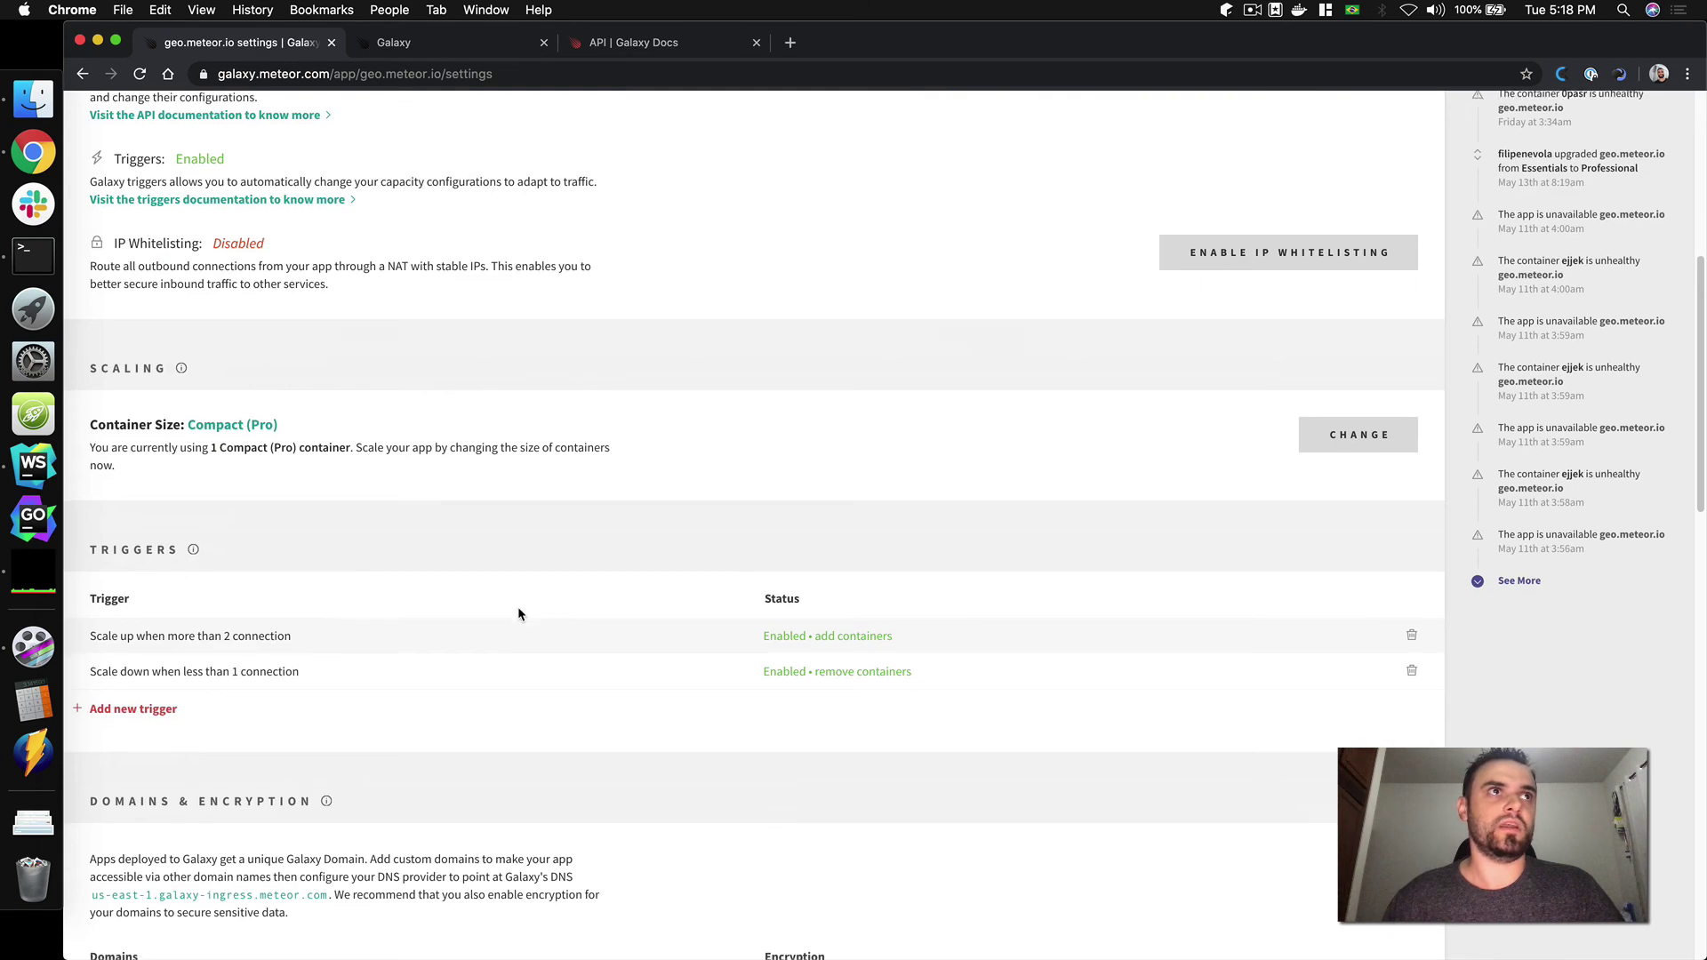
pyautogui.scroll(-5, 487, 613)
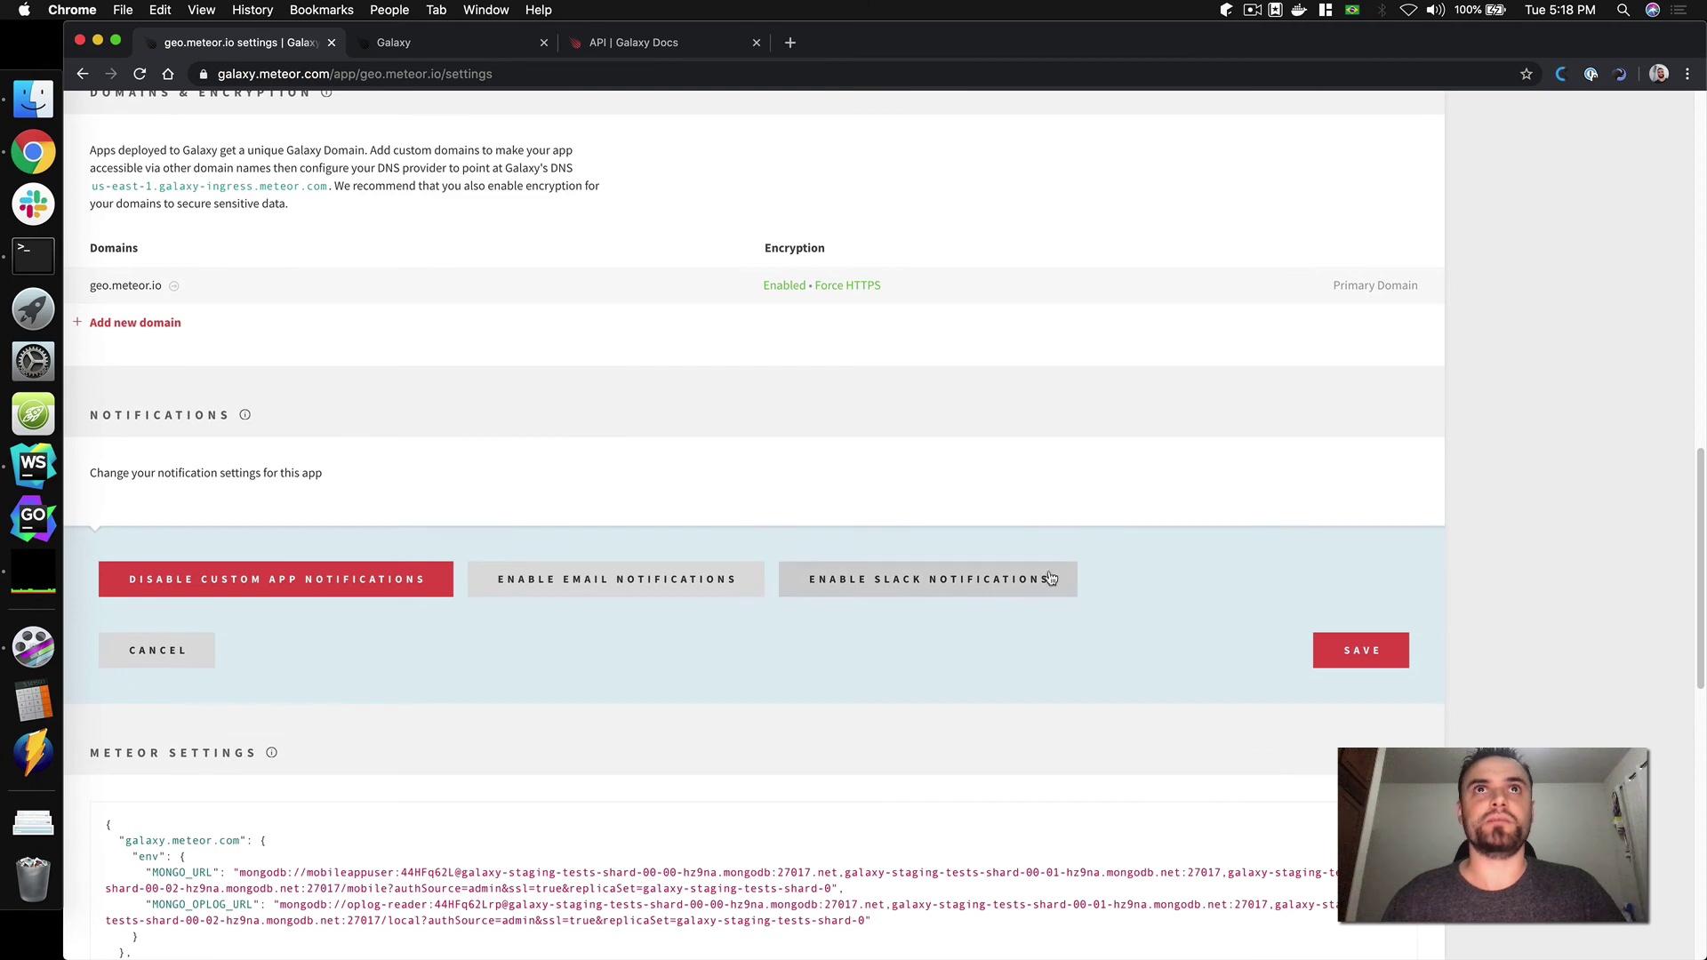
pyautogui.click(889, 580)
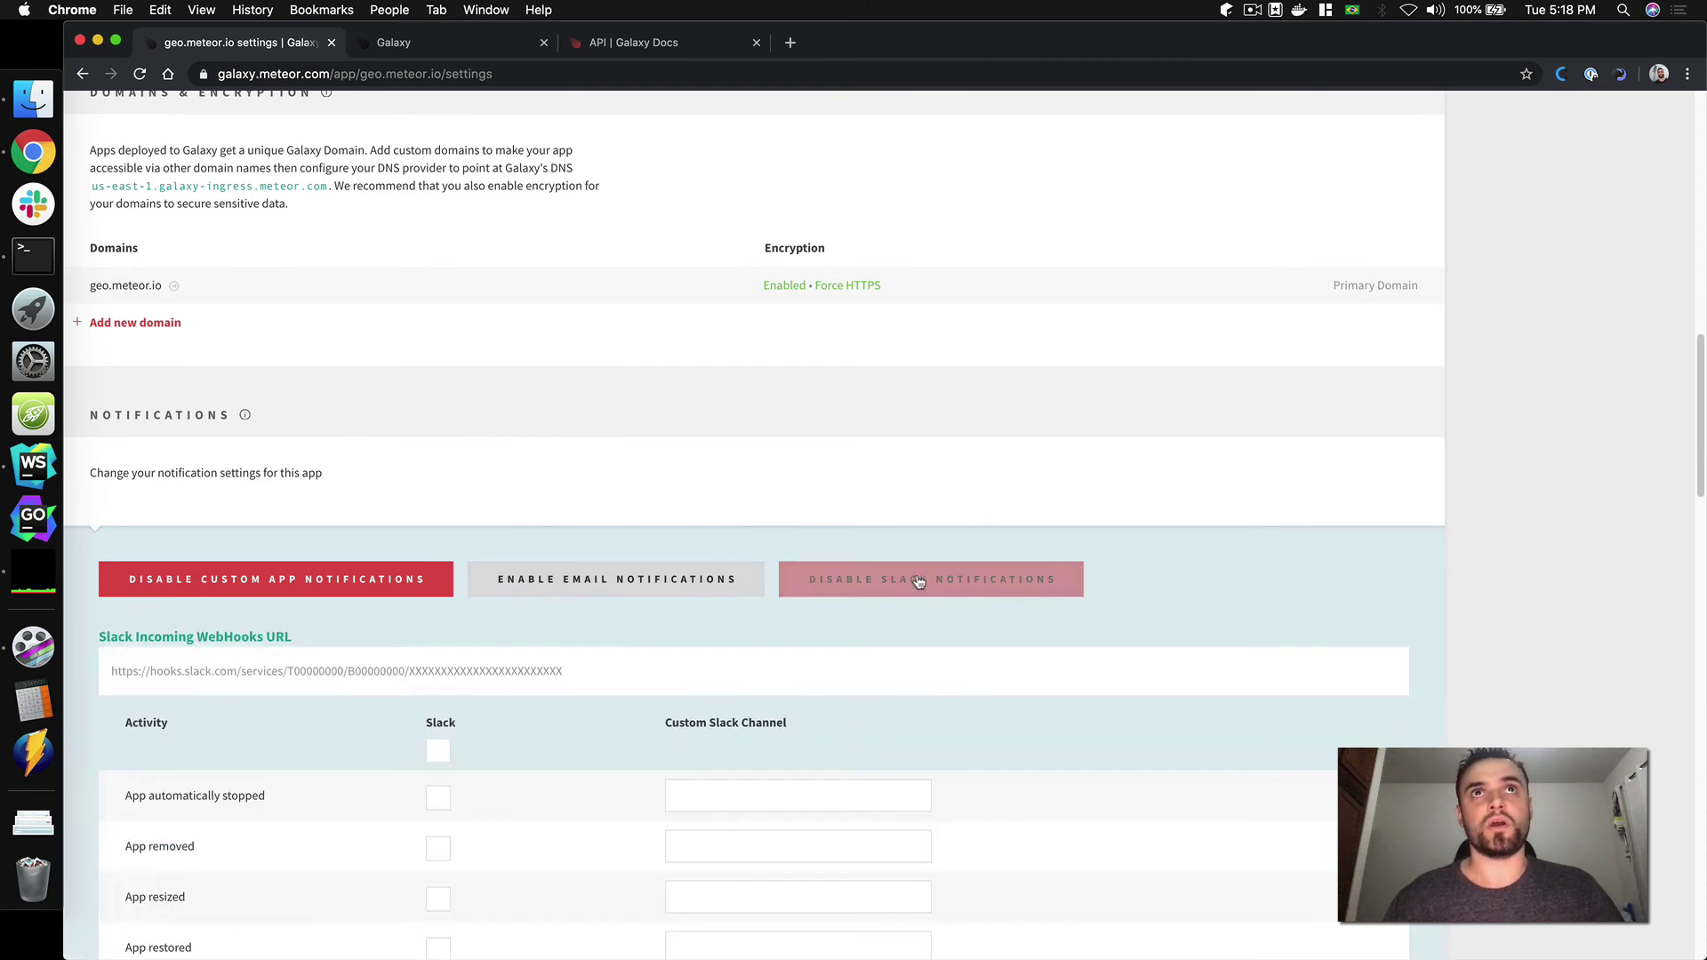
pyautogui.click(720, 582)
pyautogui.scroll(-15, 751, 586)
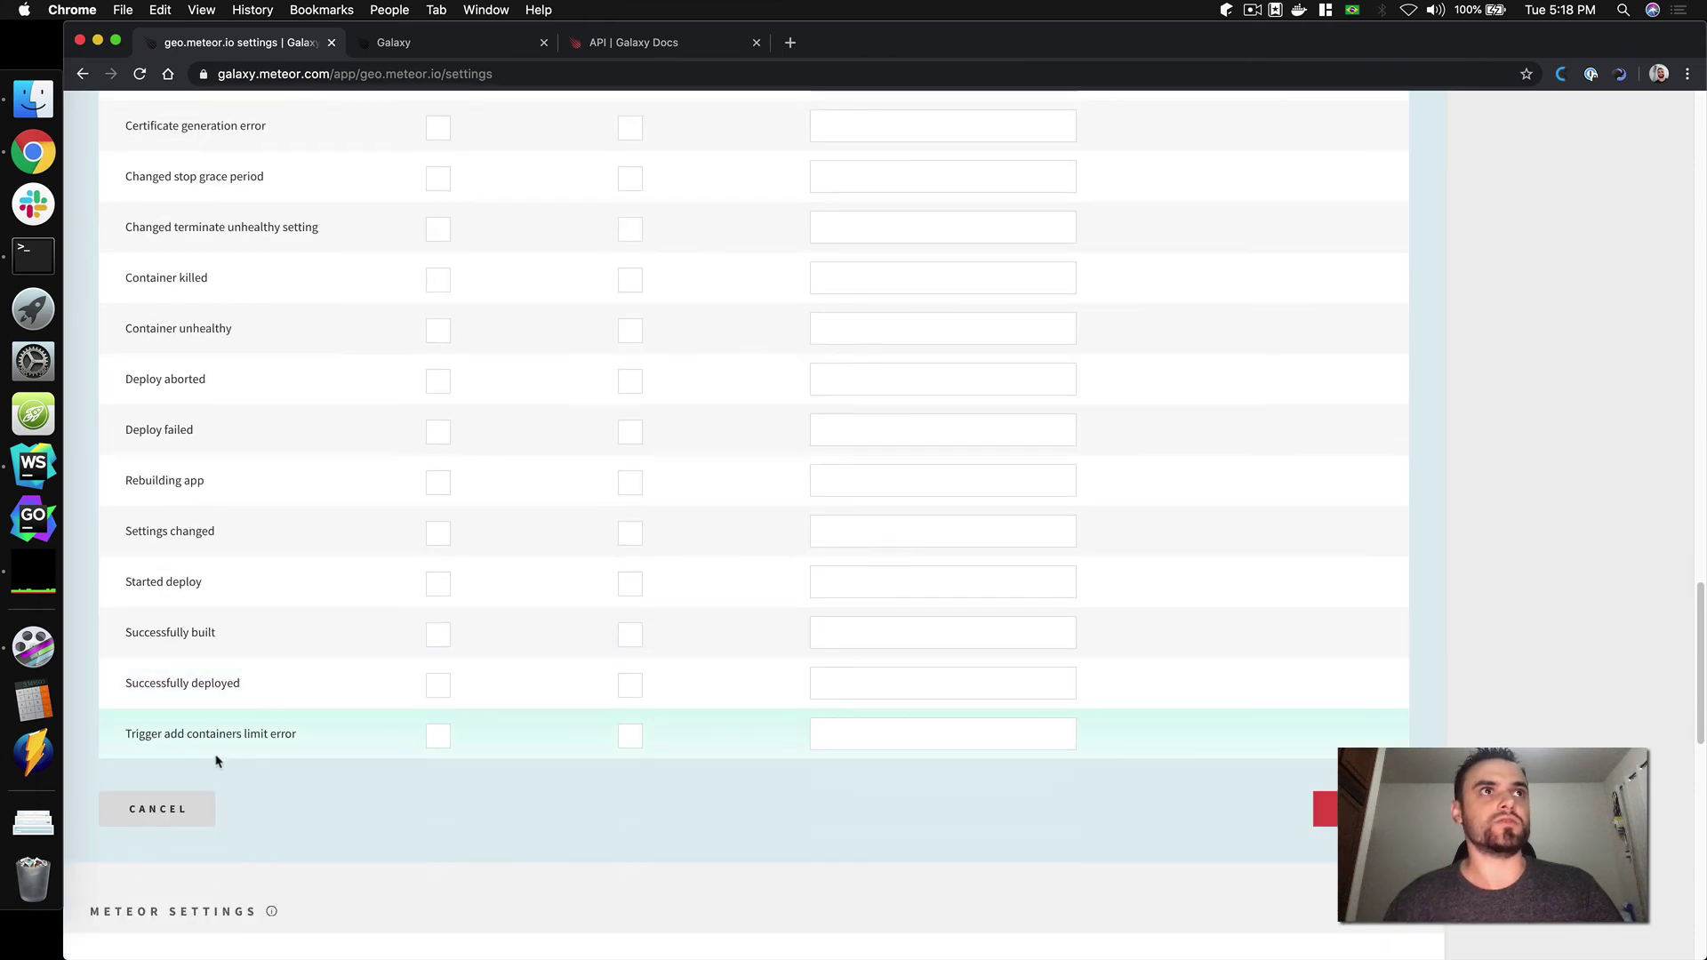
pyautogui.click(438, 735)
pyautogui.click(630, 736)
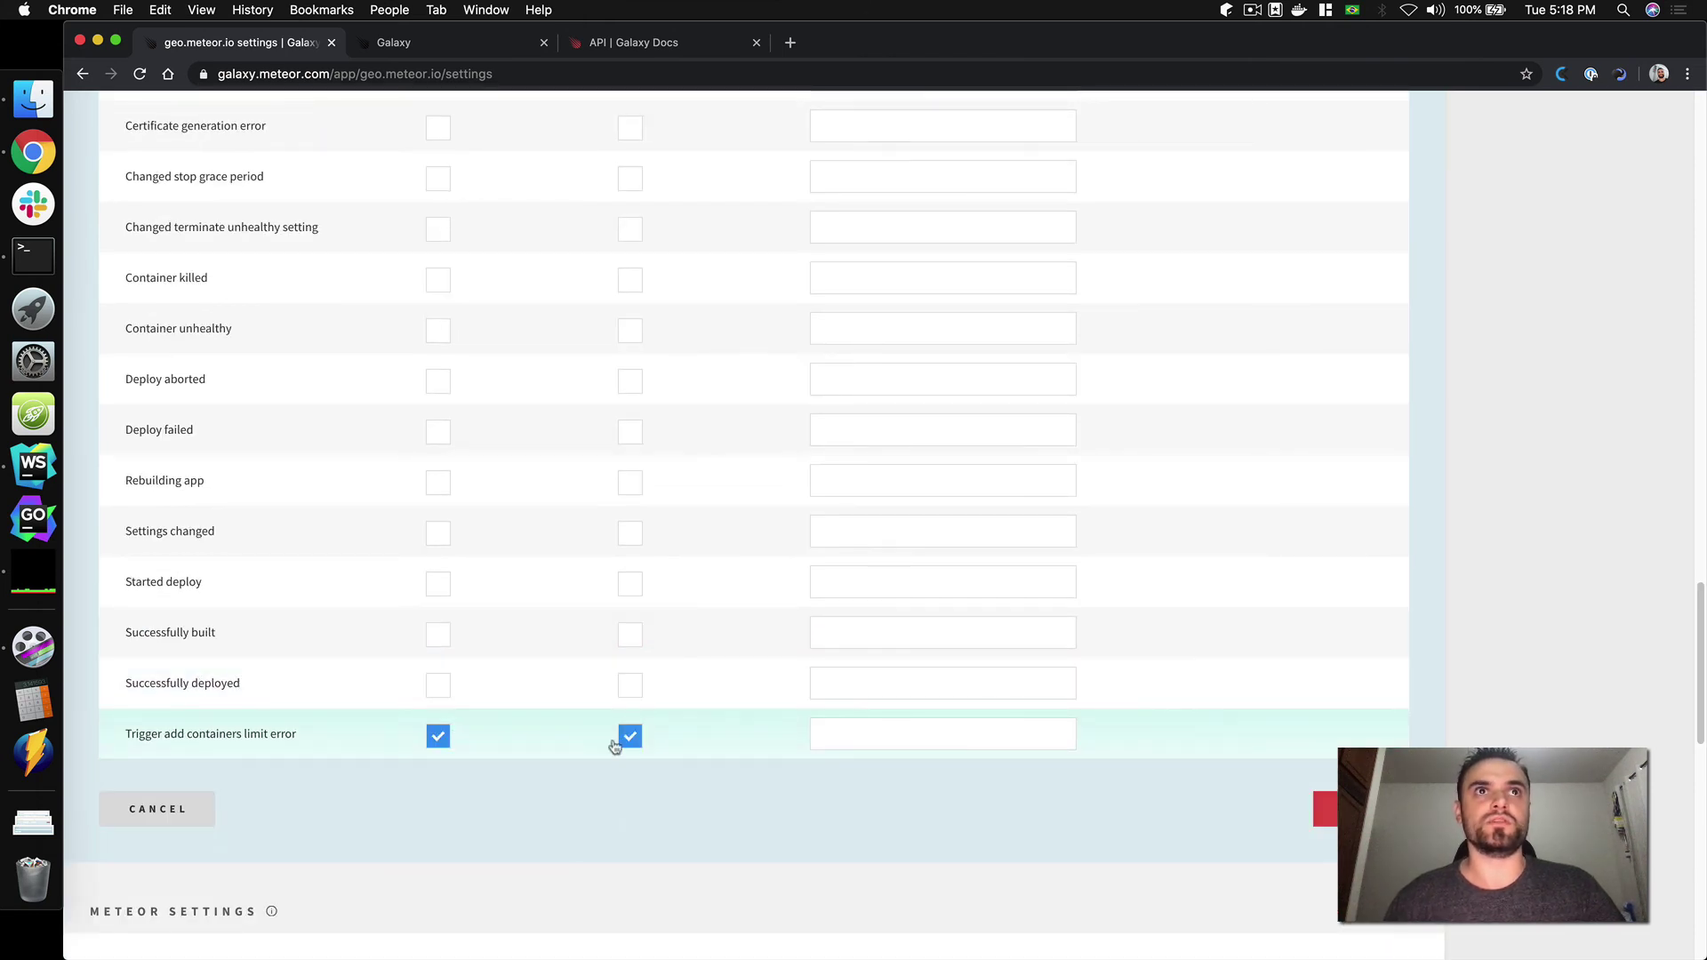
# Open the Triggers (Auto-scale) page of the Galaxy docs and look through it as far as the Actions section.
pyautogui.click(613, 42)
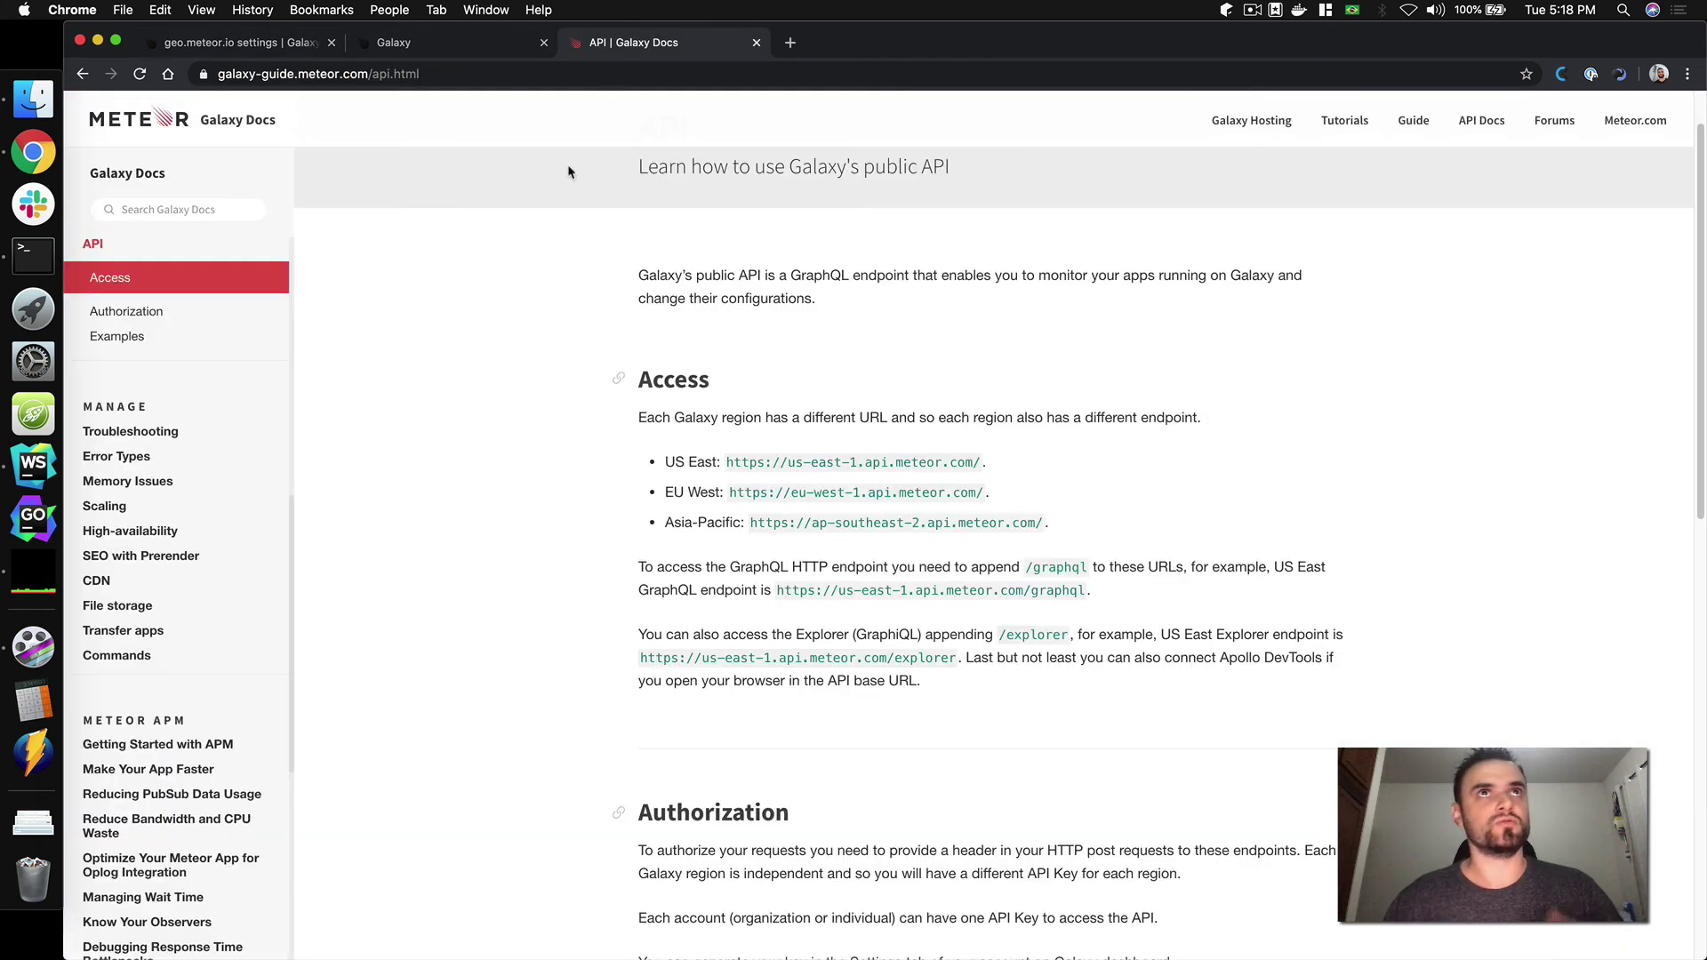
pyautogui.scroll(5, 172, 578)
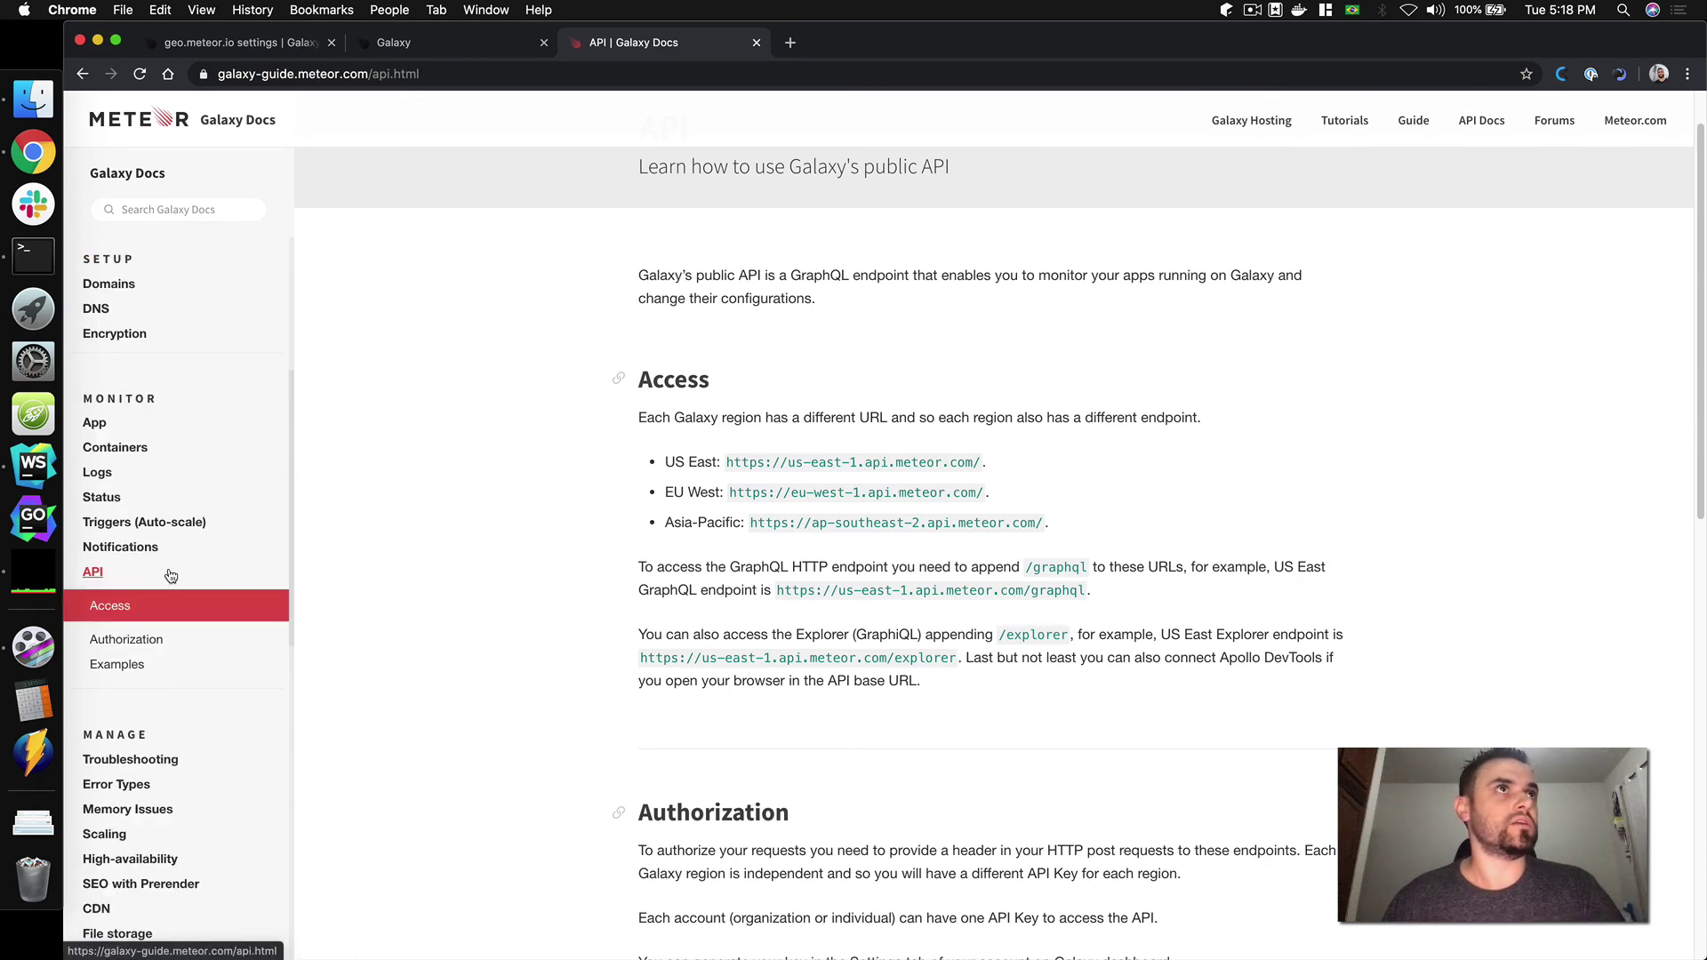
pyautogui.click(131, 525)
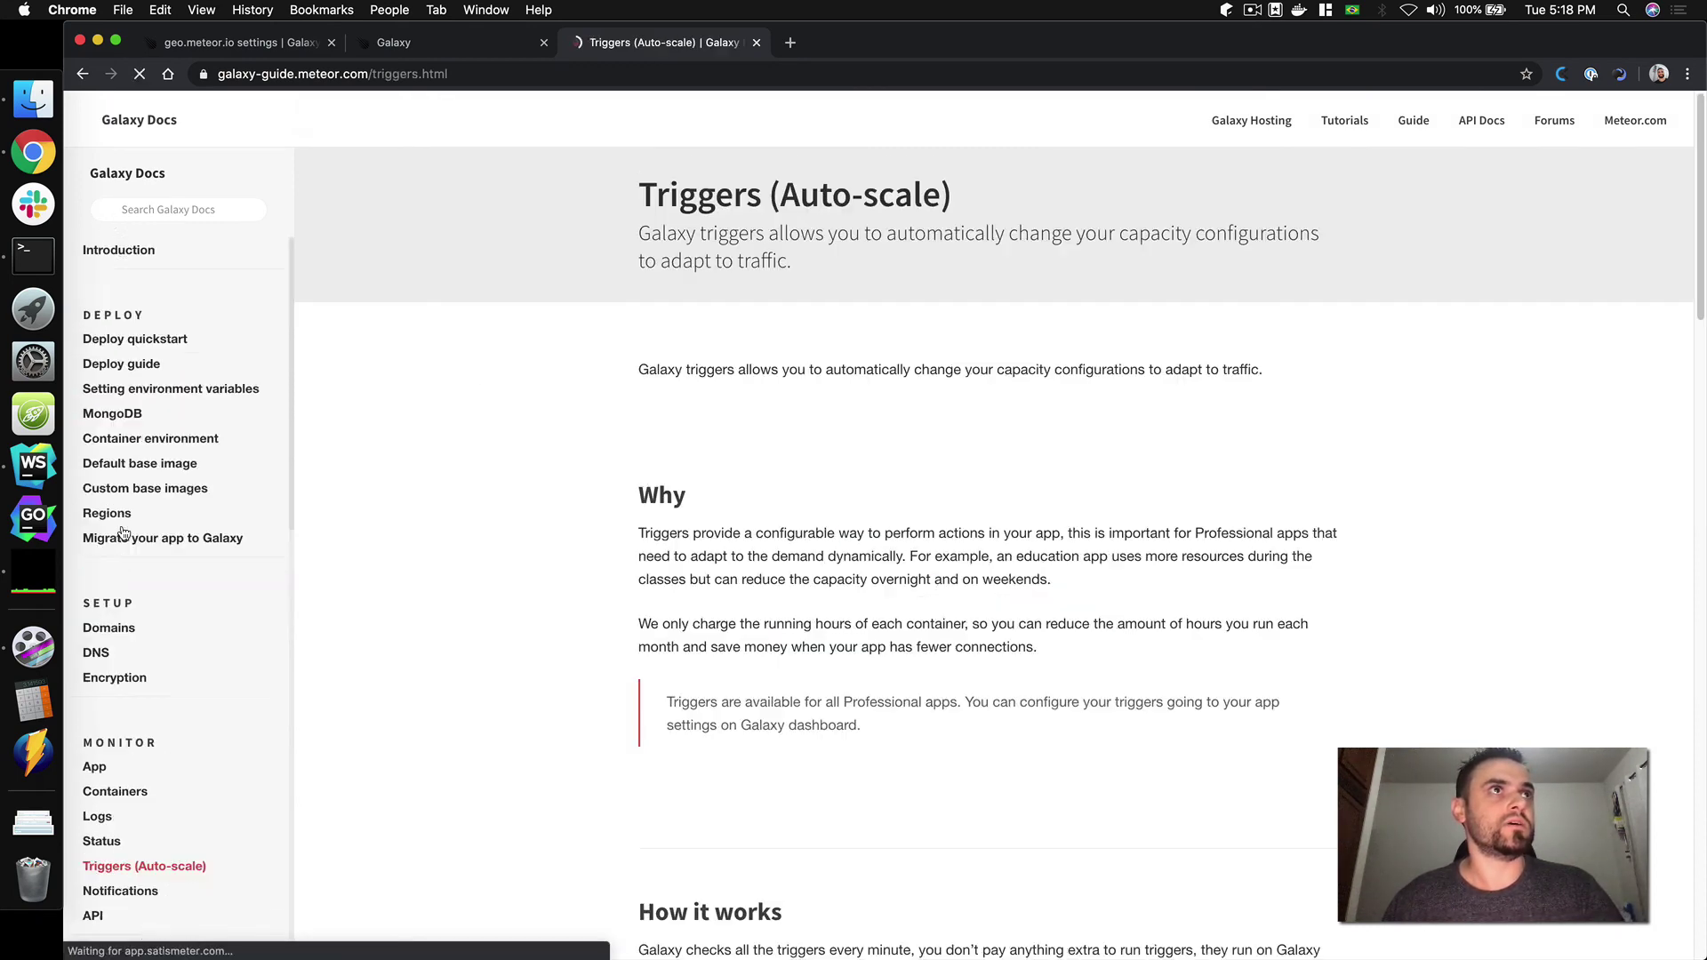
pyautogui.moveTo(217, 74); pyautogui.dragTo(400, 74)
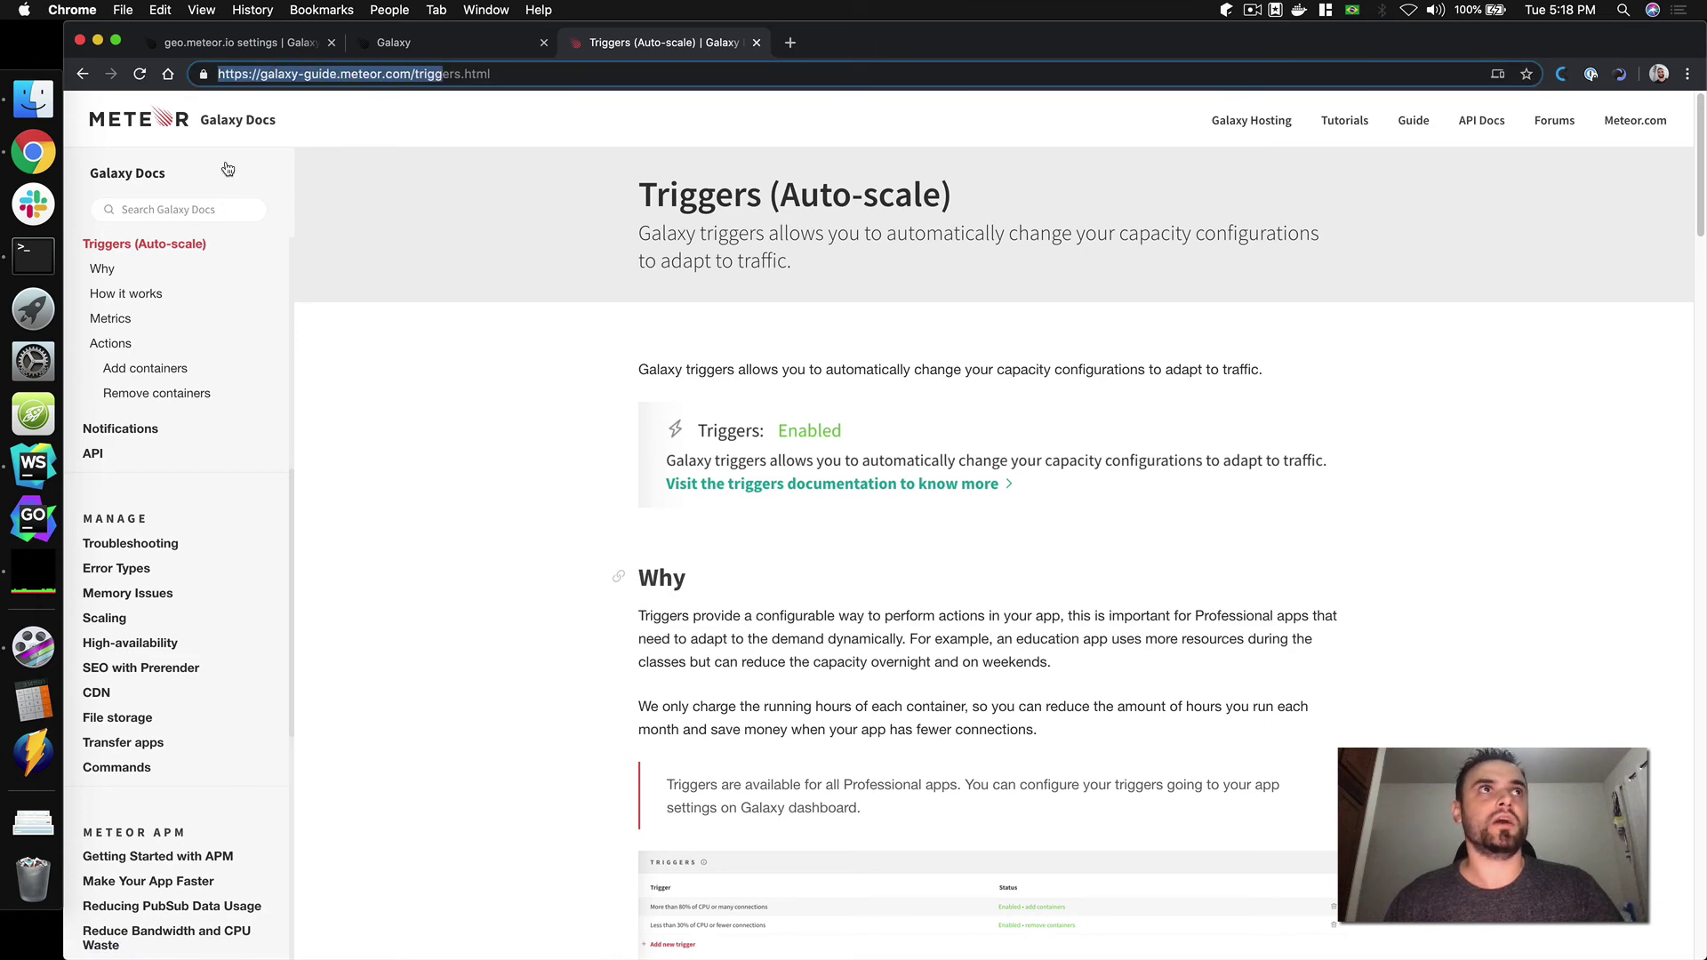
pyautogui.scroll(-20, 1017, 466)
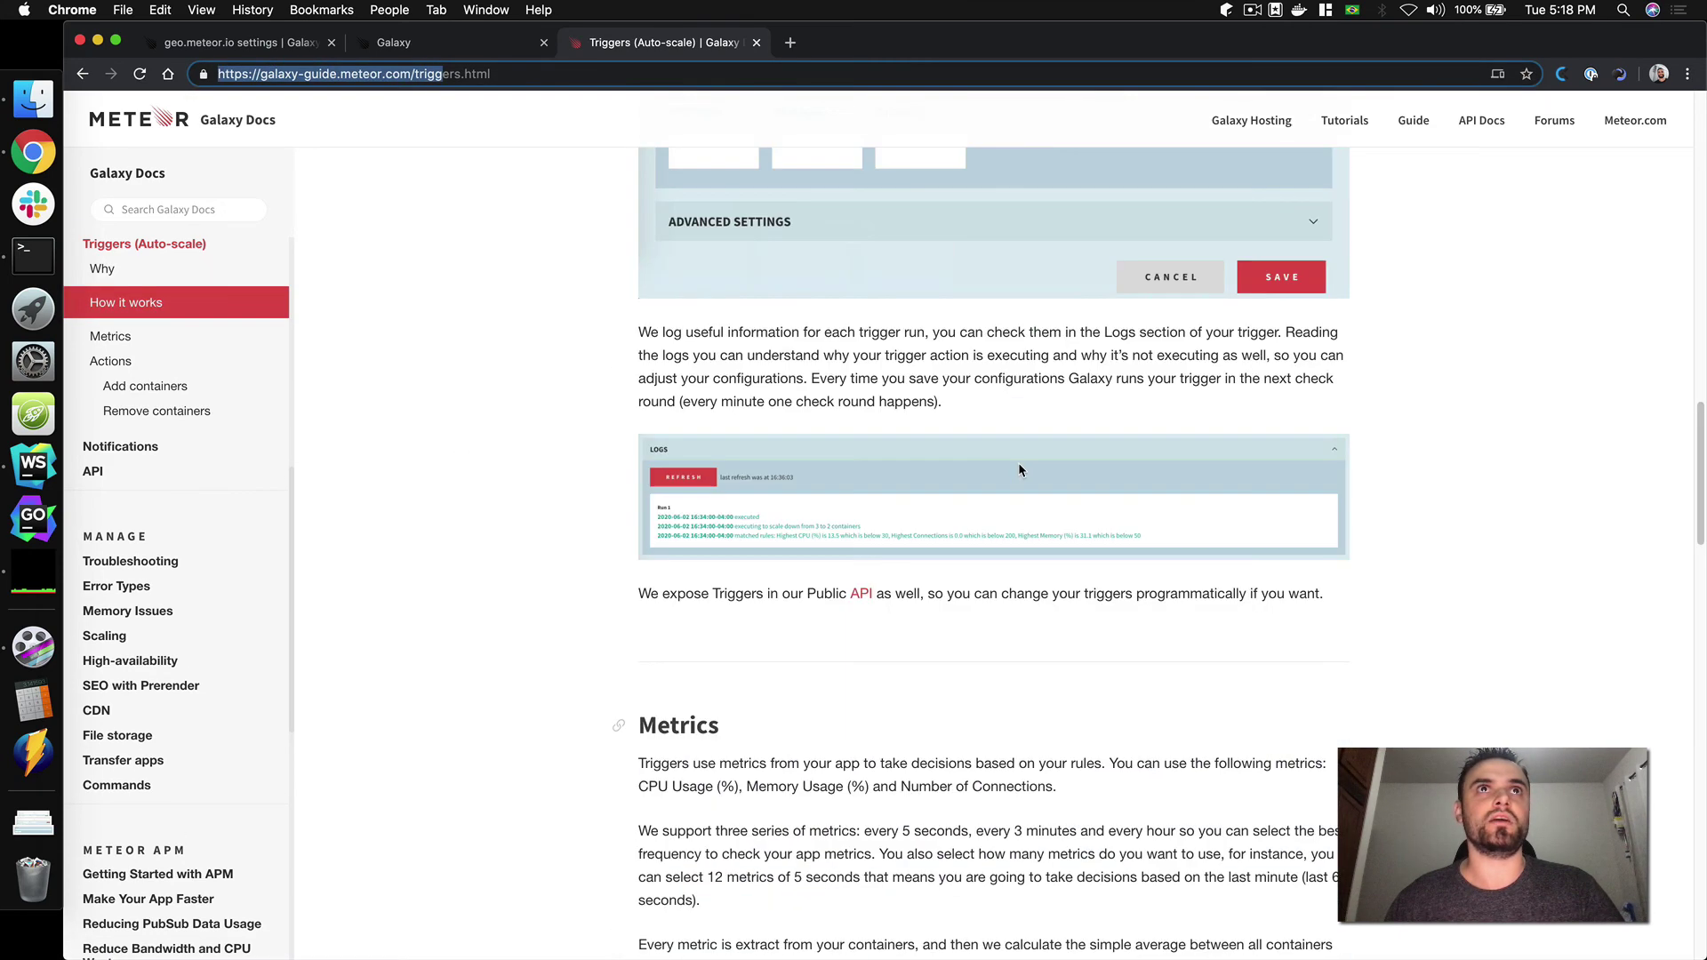
pyautogui.scroll(-13, 1017, 467)
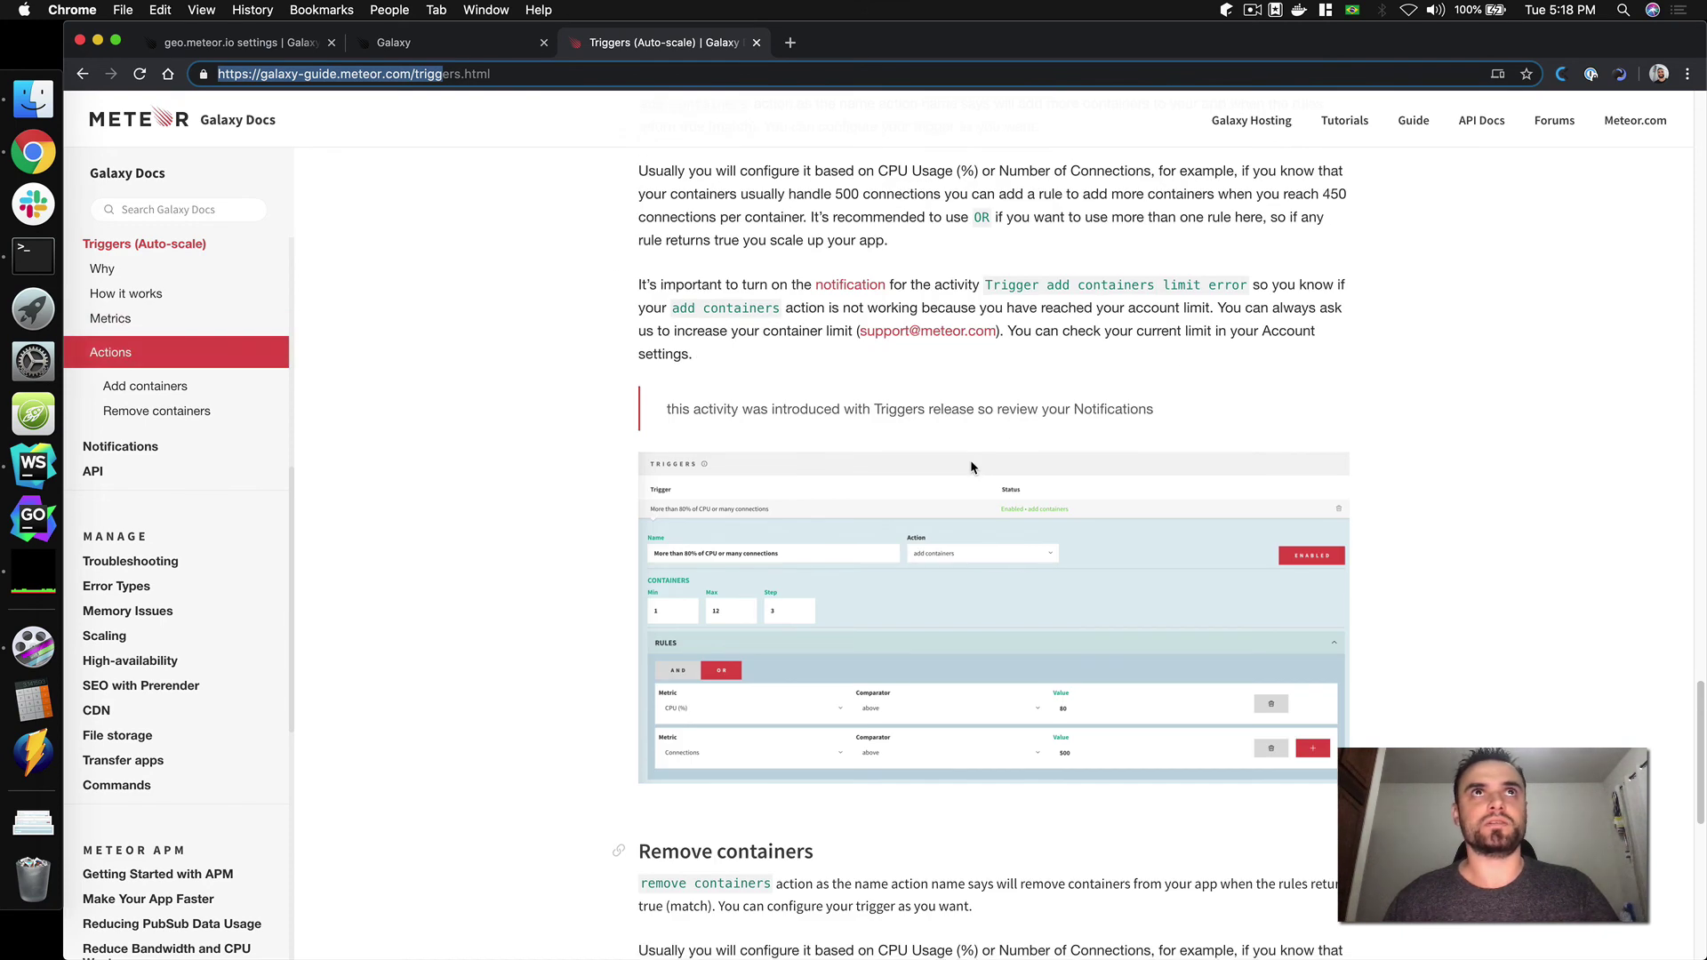
# Read the Add containers advice on the limit error notification and look over the Remove containers section.
pyautogui.scroll(3, 888, 480)
pyautogui.moveTo(638, 425); pyautogui.dragTo(1300, 494)
pyautogui.click(1148, 502)
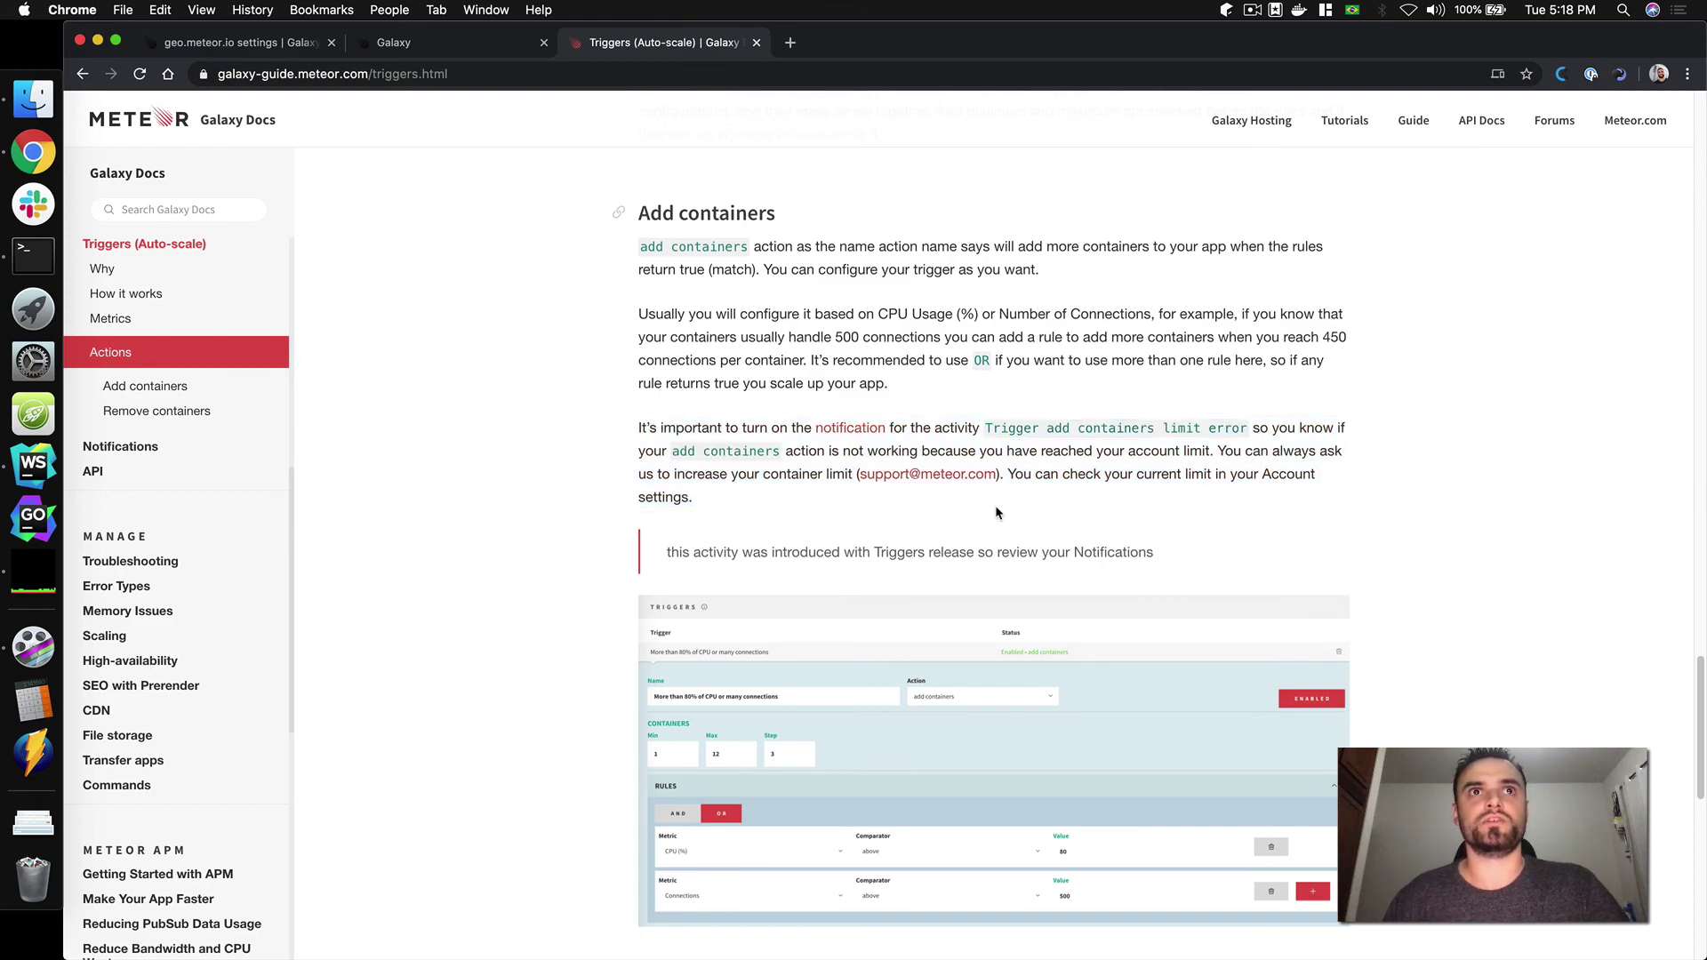
pyautogui.scroll(-10, 987, 498)
pyautogui.scroll(5, 958, 473)
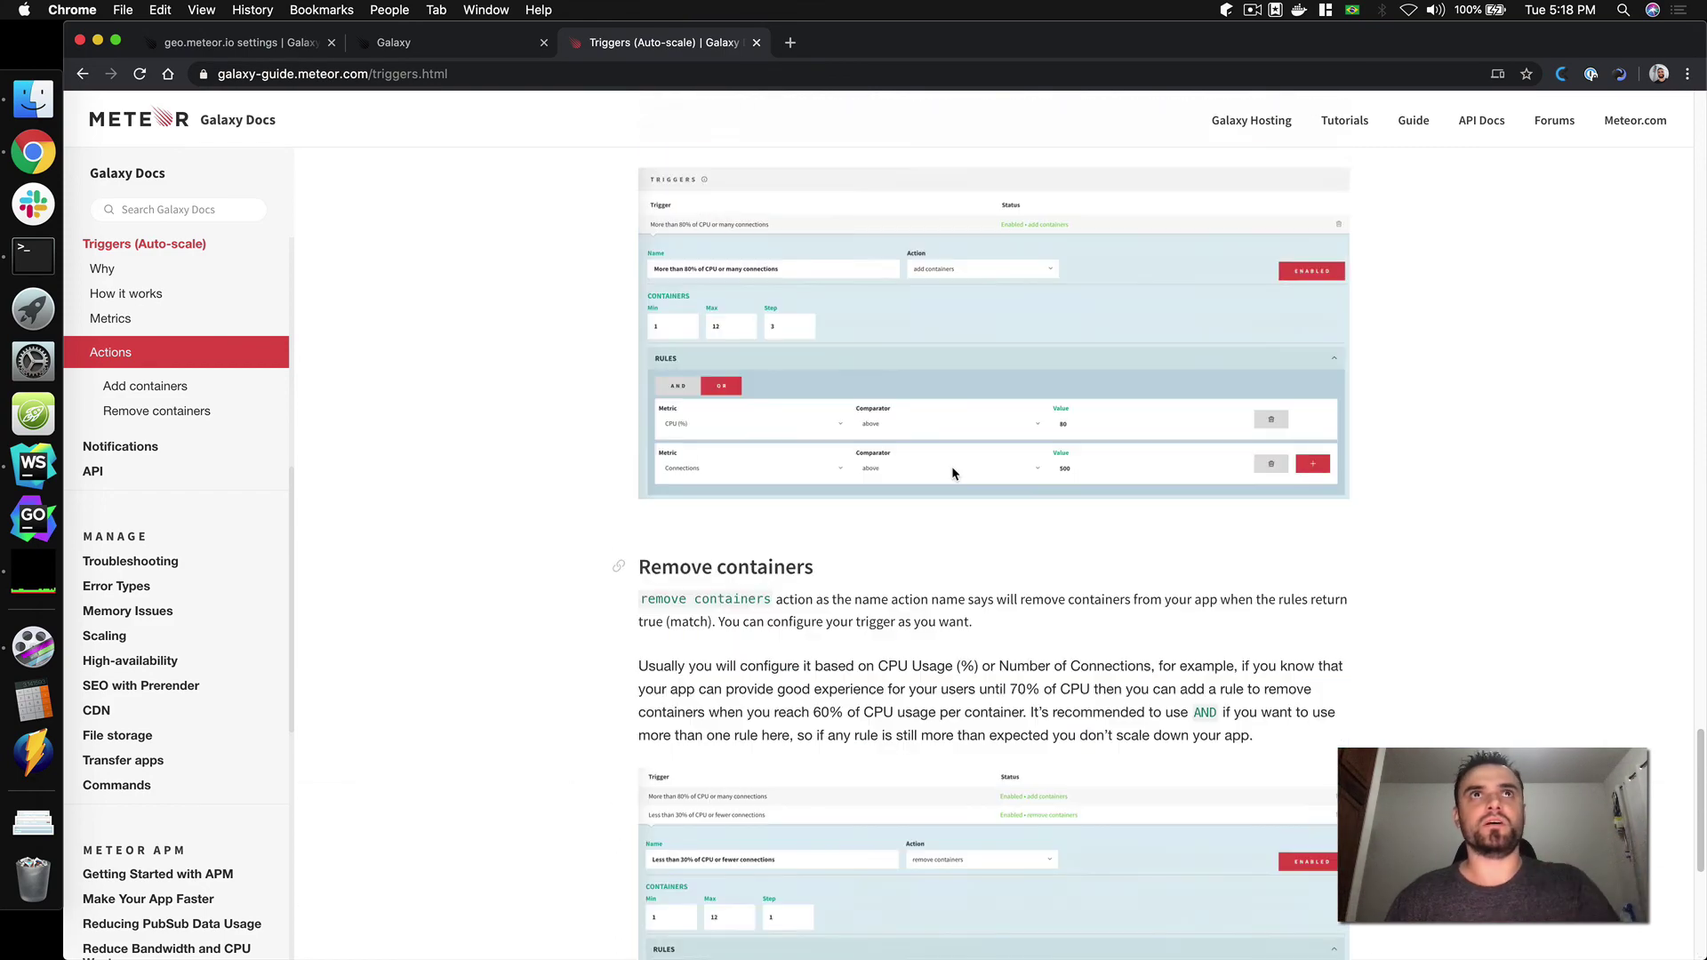
pyautogui.scroll(15, 951, 473)
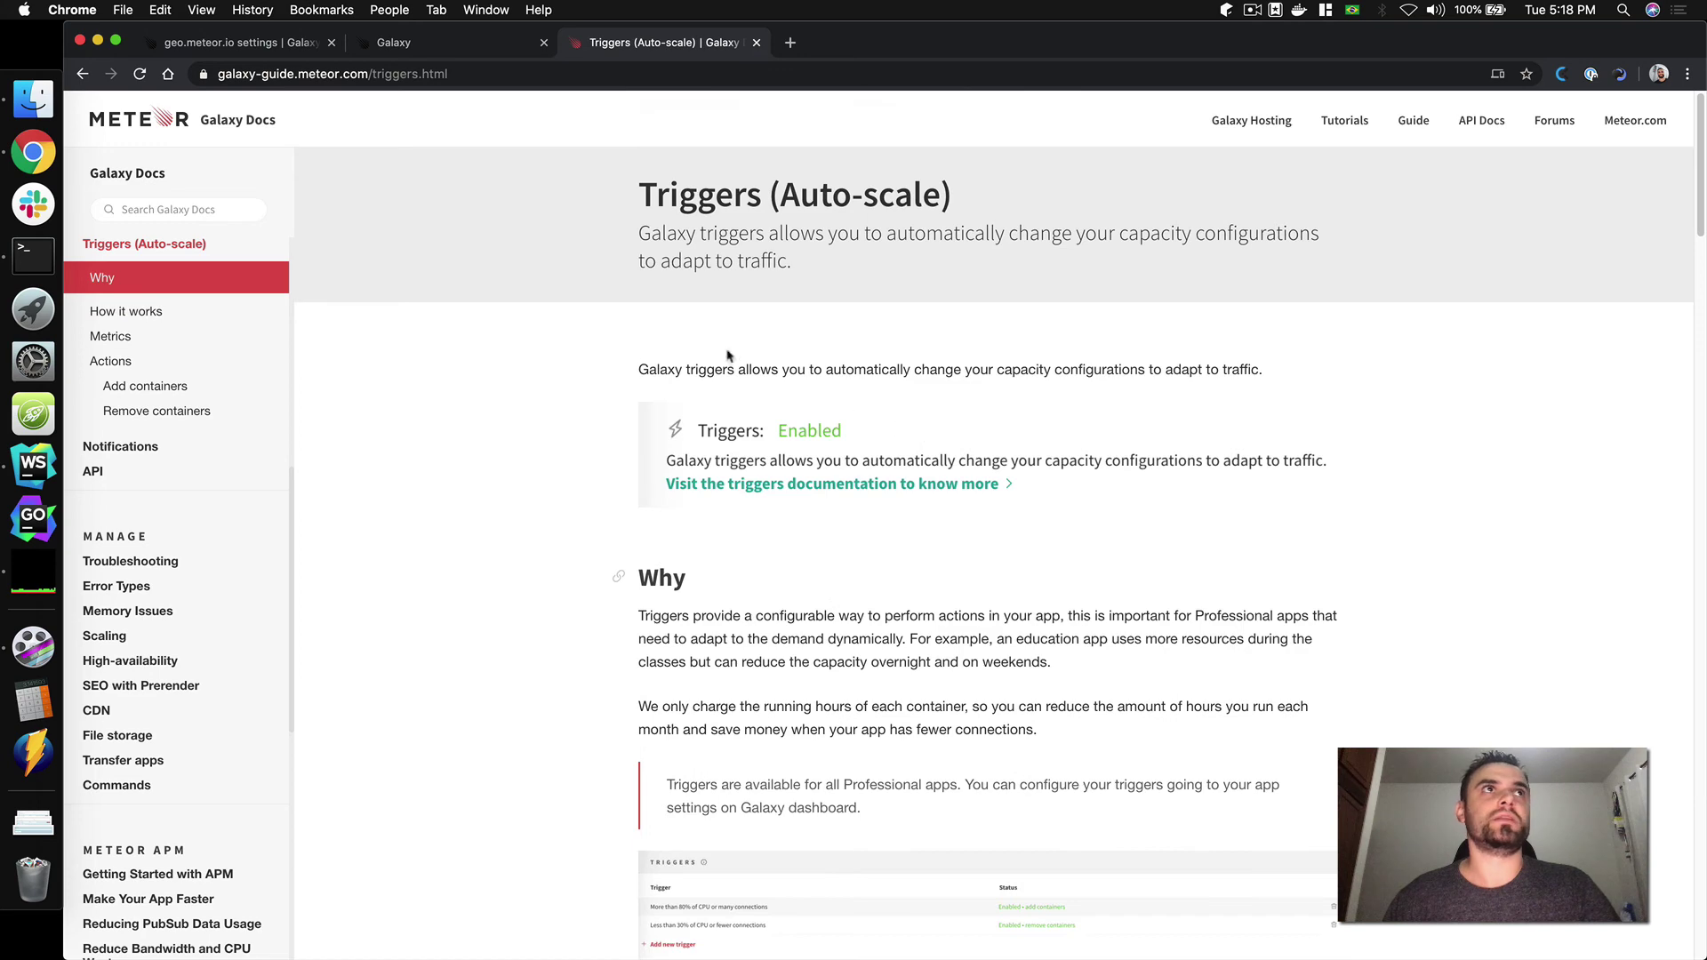
# Leave the geo.meteor.io settings without saving and examine the container usage and limit in the account's Plan section.
pyautogui.click(298, 49)
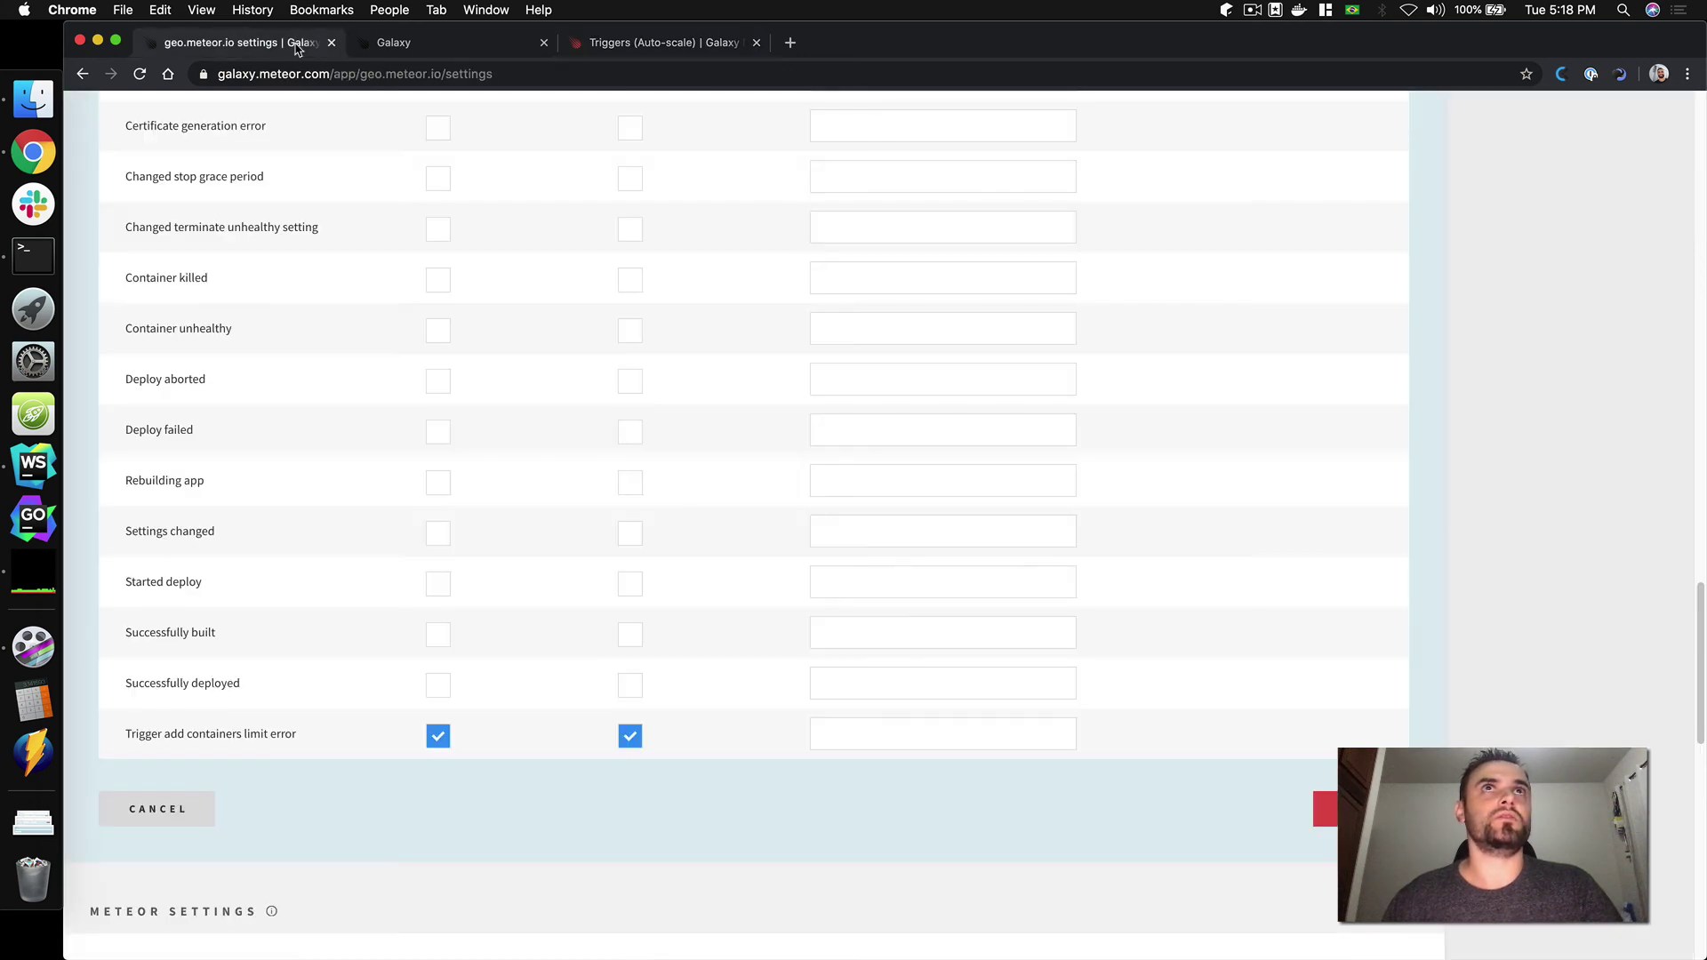
pyautogui.scroll(15, 705, 368)
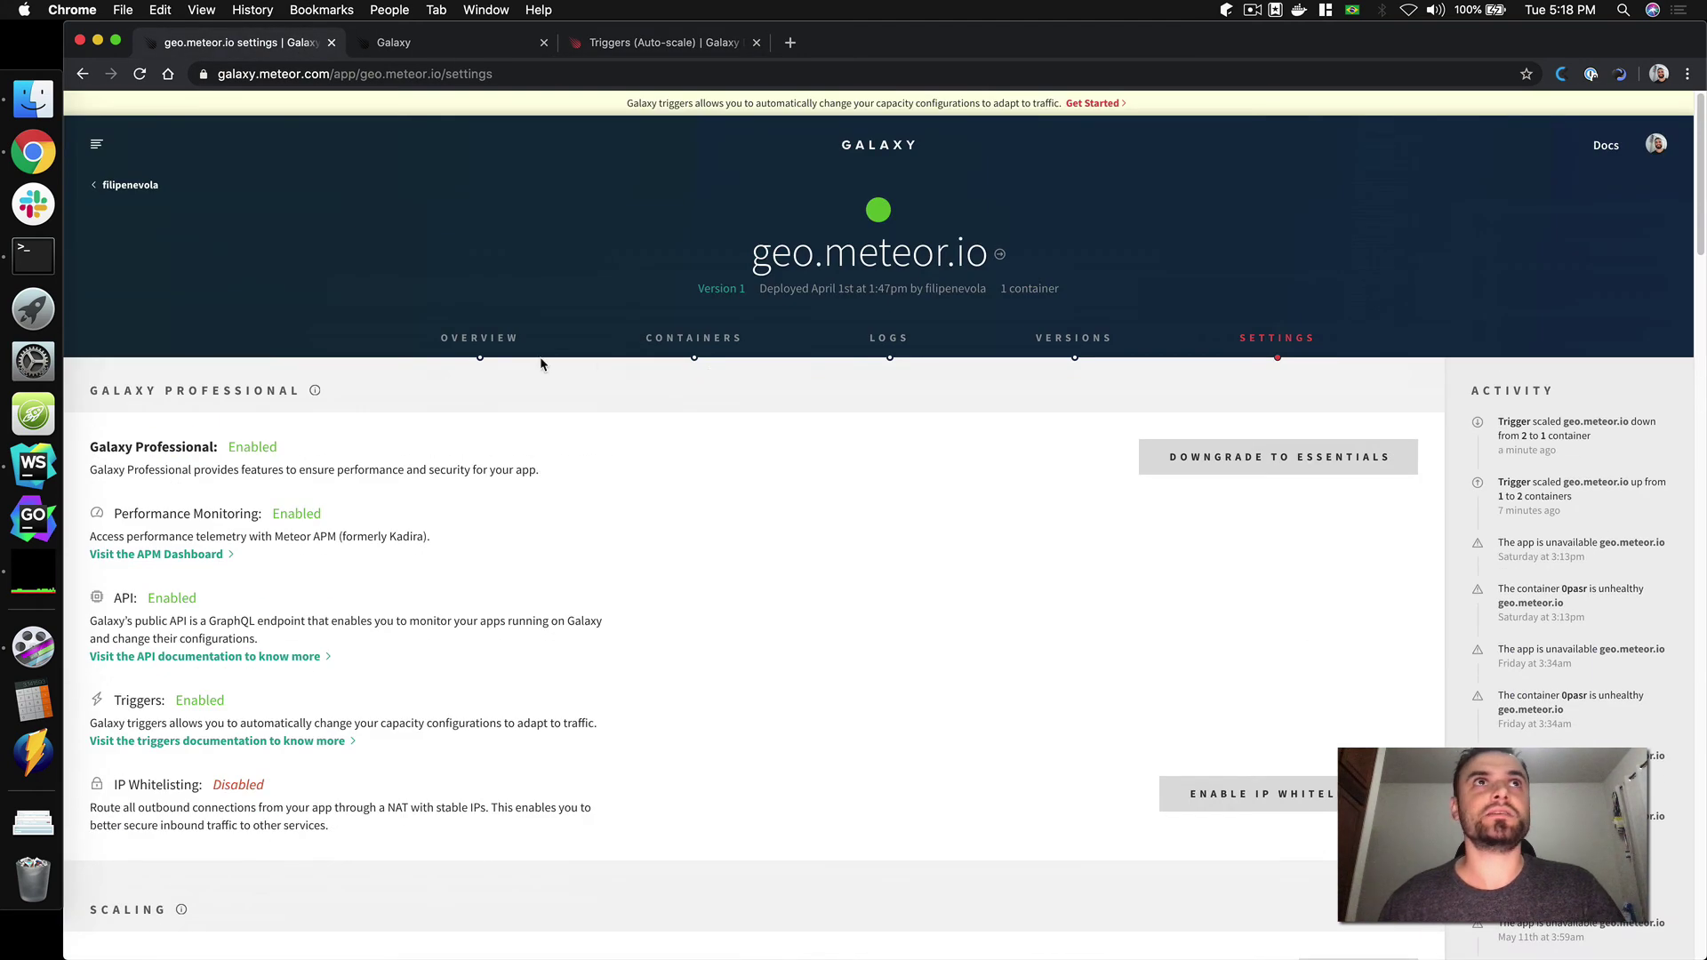
pyautogui.click(149, 190)
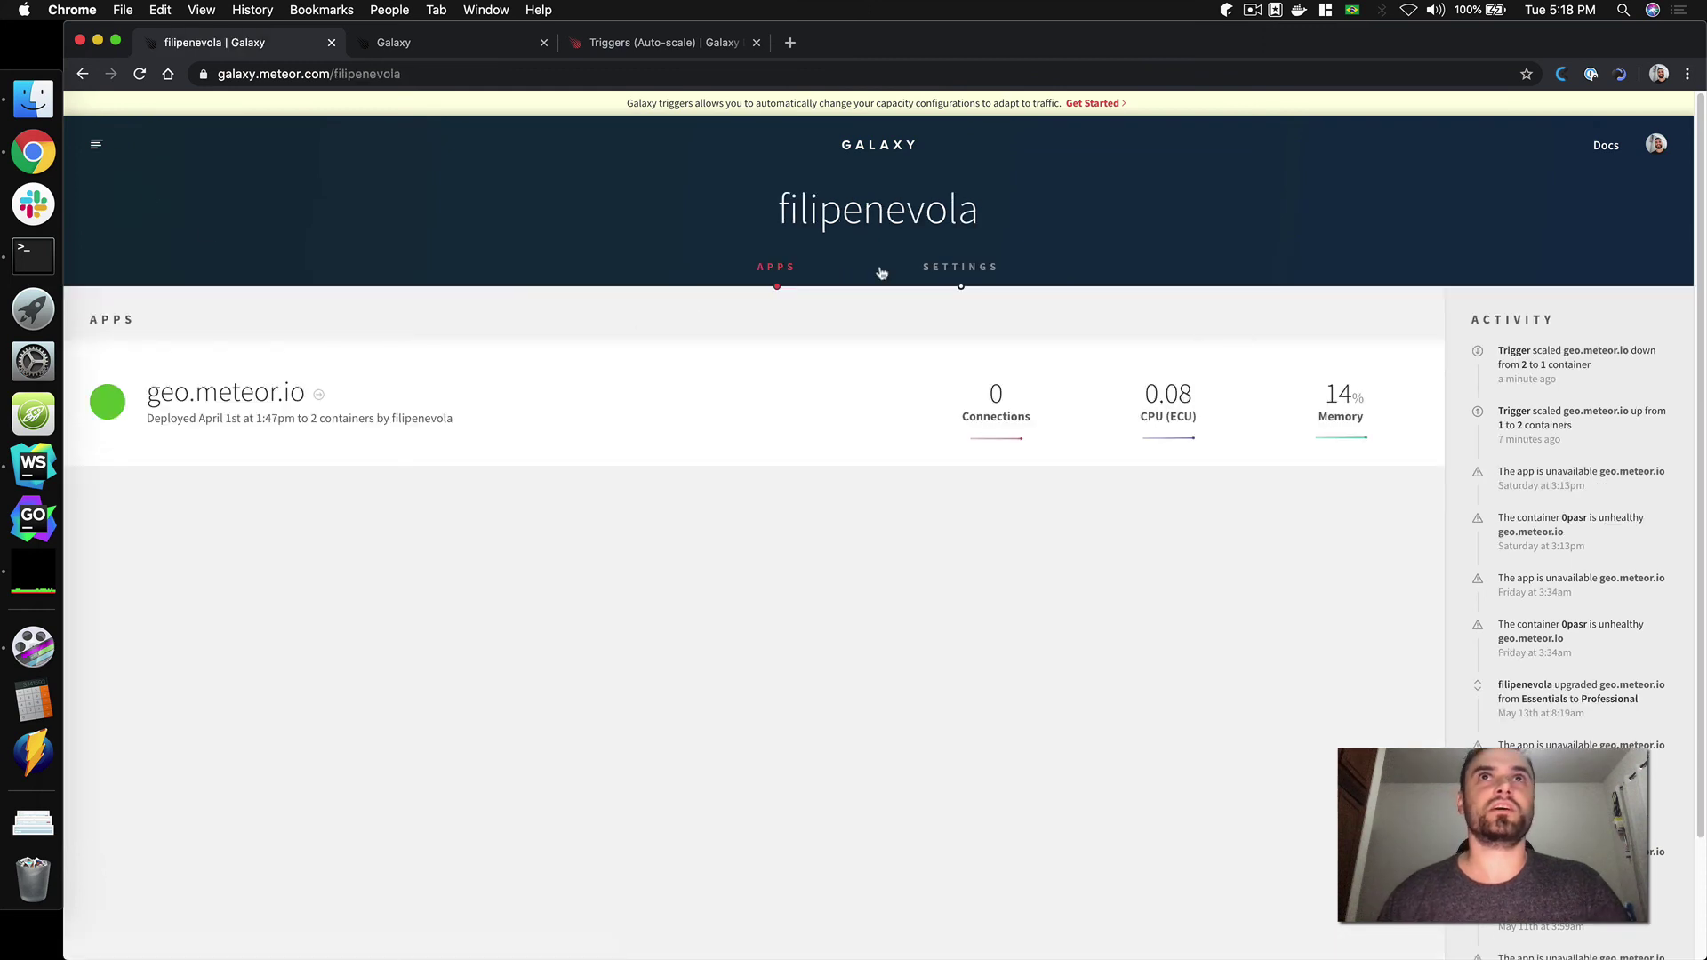
pyautogui.click(960, 267)
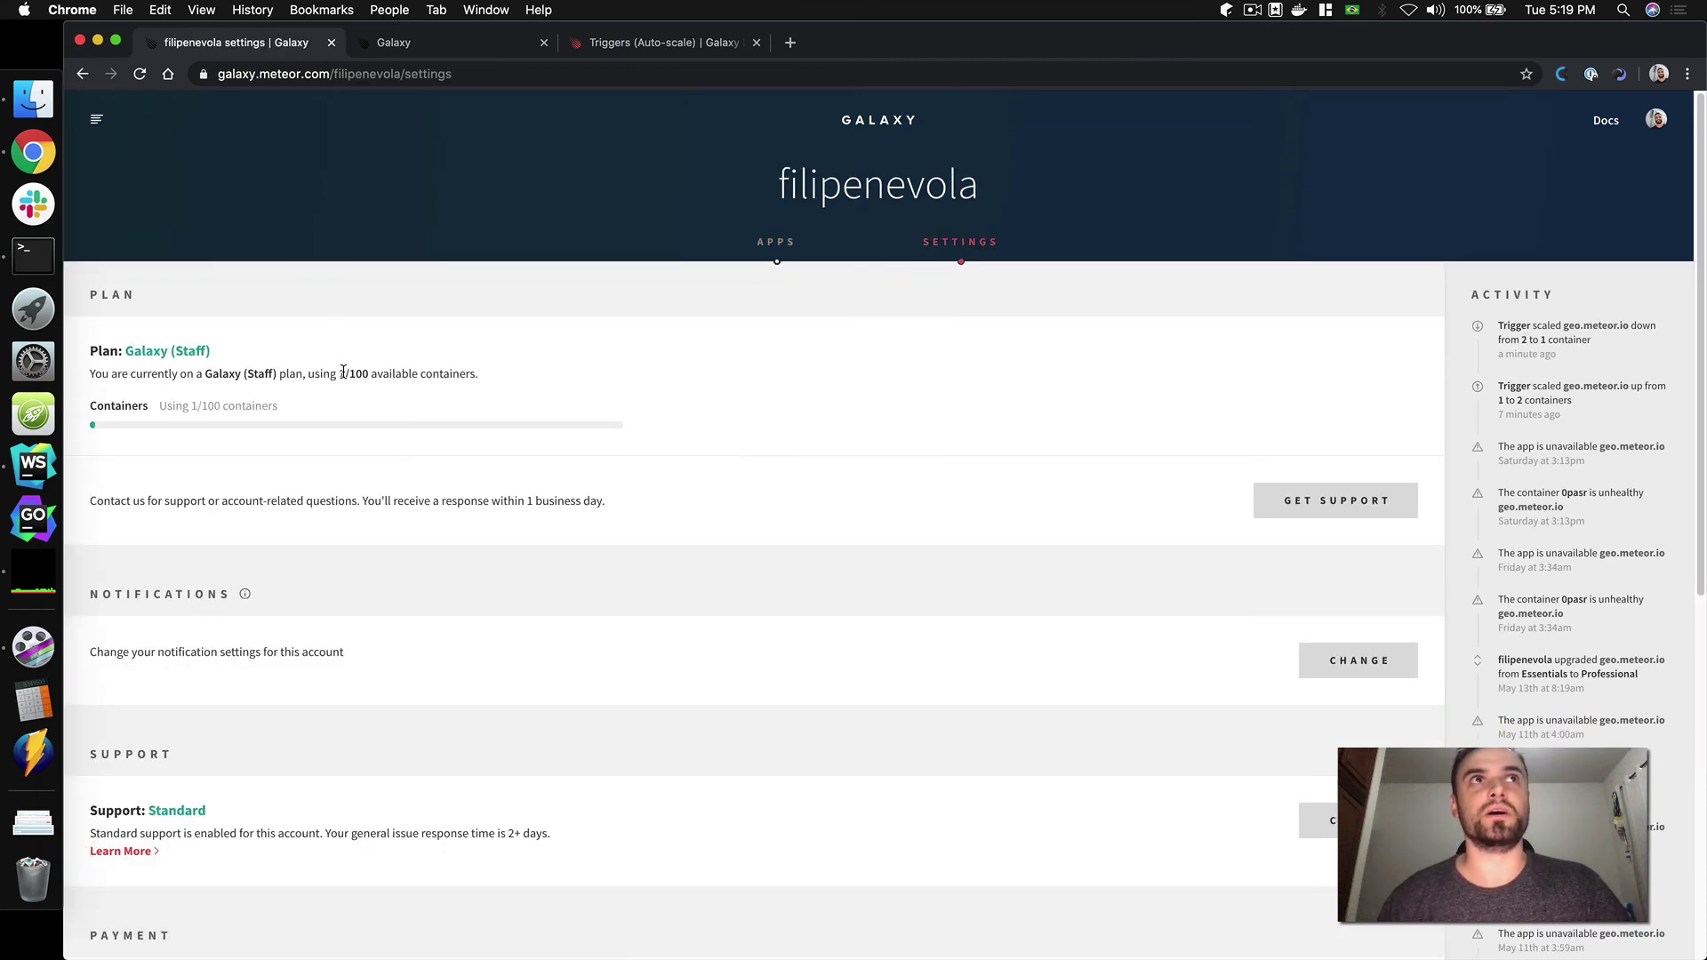
pyautogui.moveTo(343, 371); pyautogui.dragTo(335, 372)
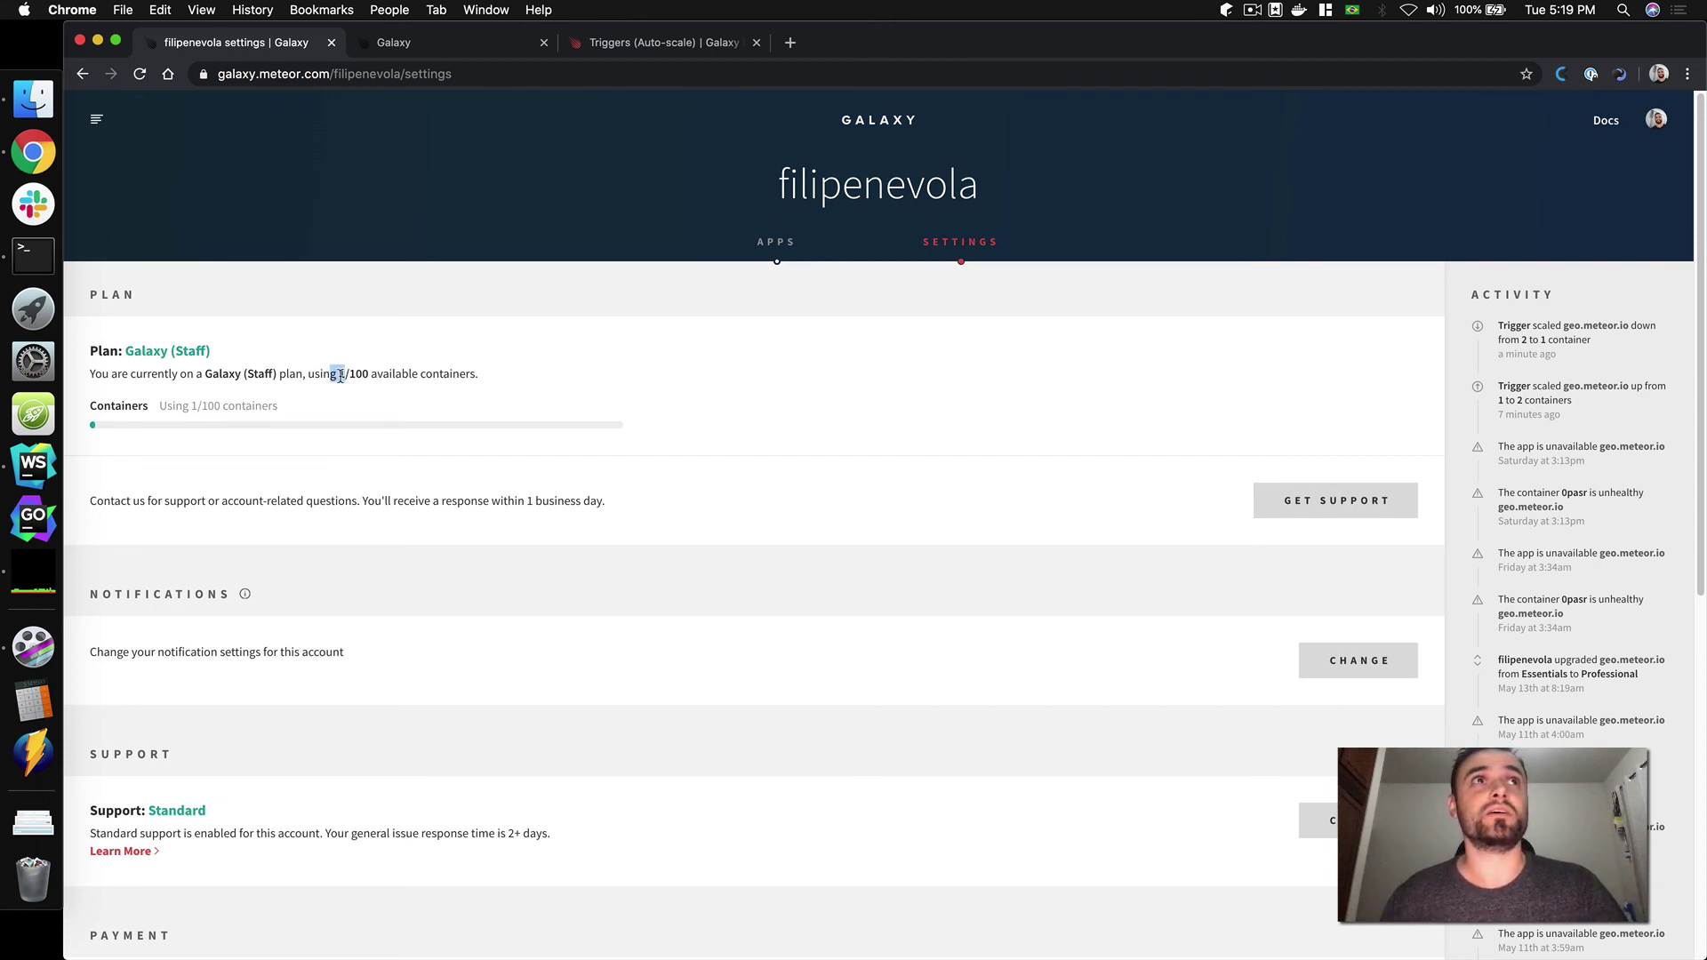
pyautogui.click(341, 371)
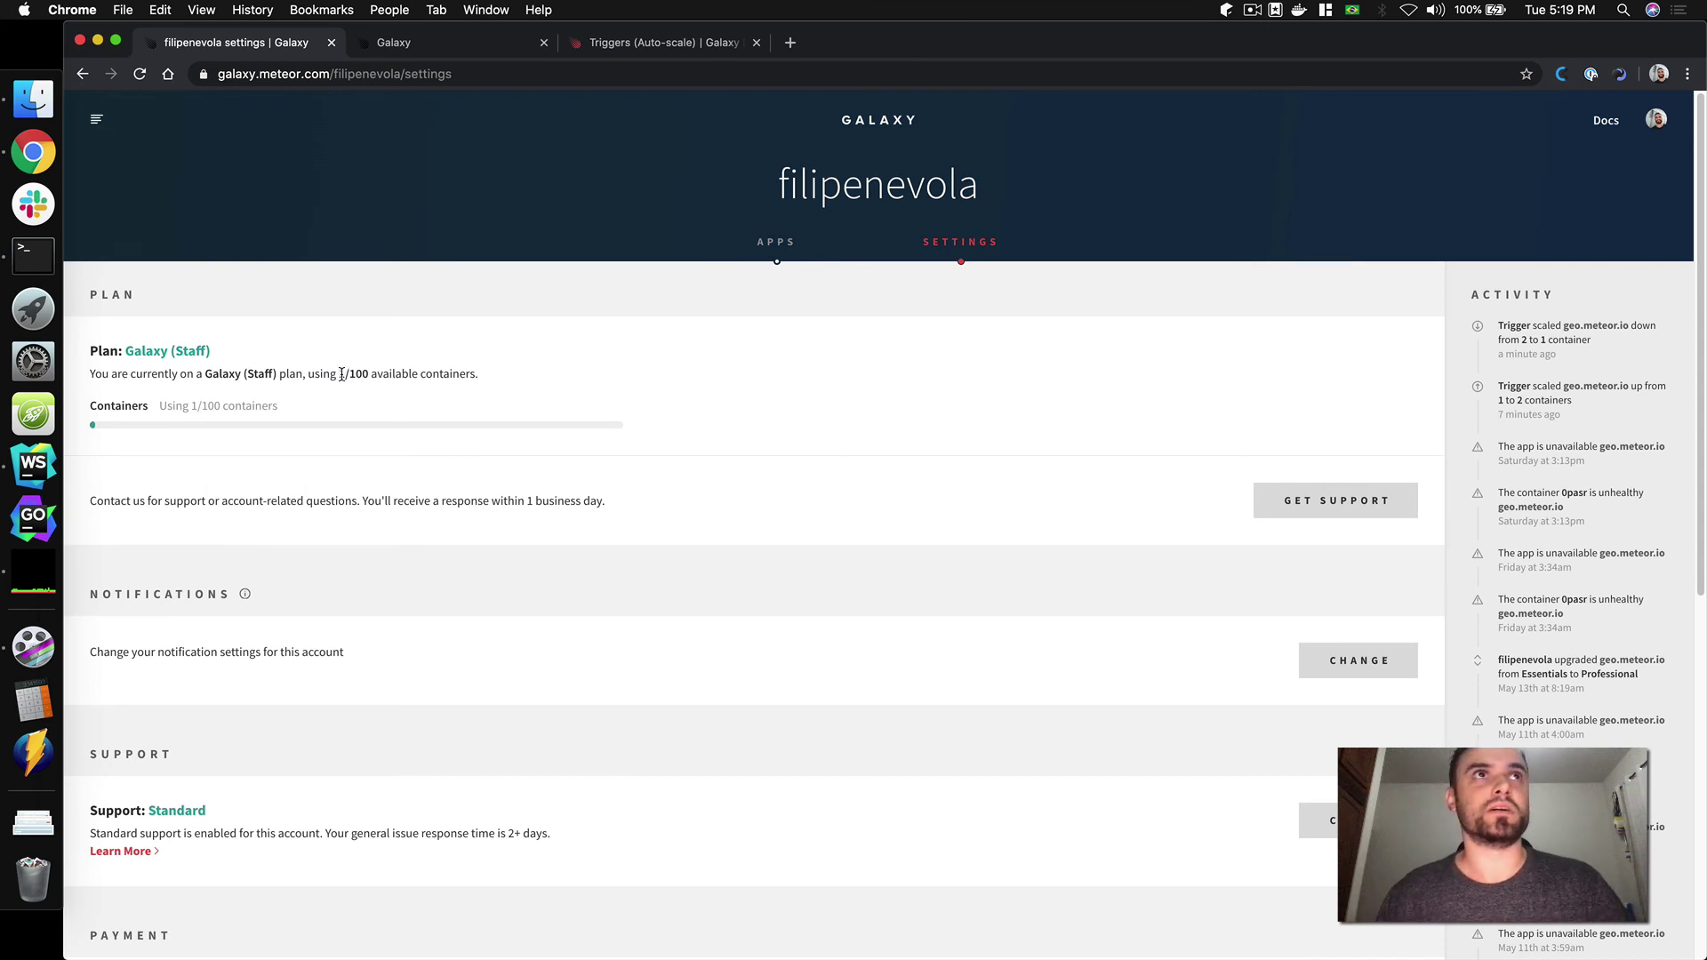
pyautogui.moveTo(339, 373); pyautogui.dragTo(369, 373)
pyautogui.click(345, 373)
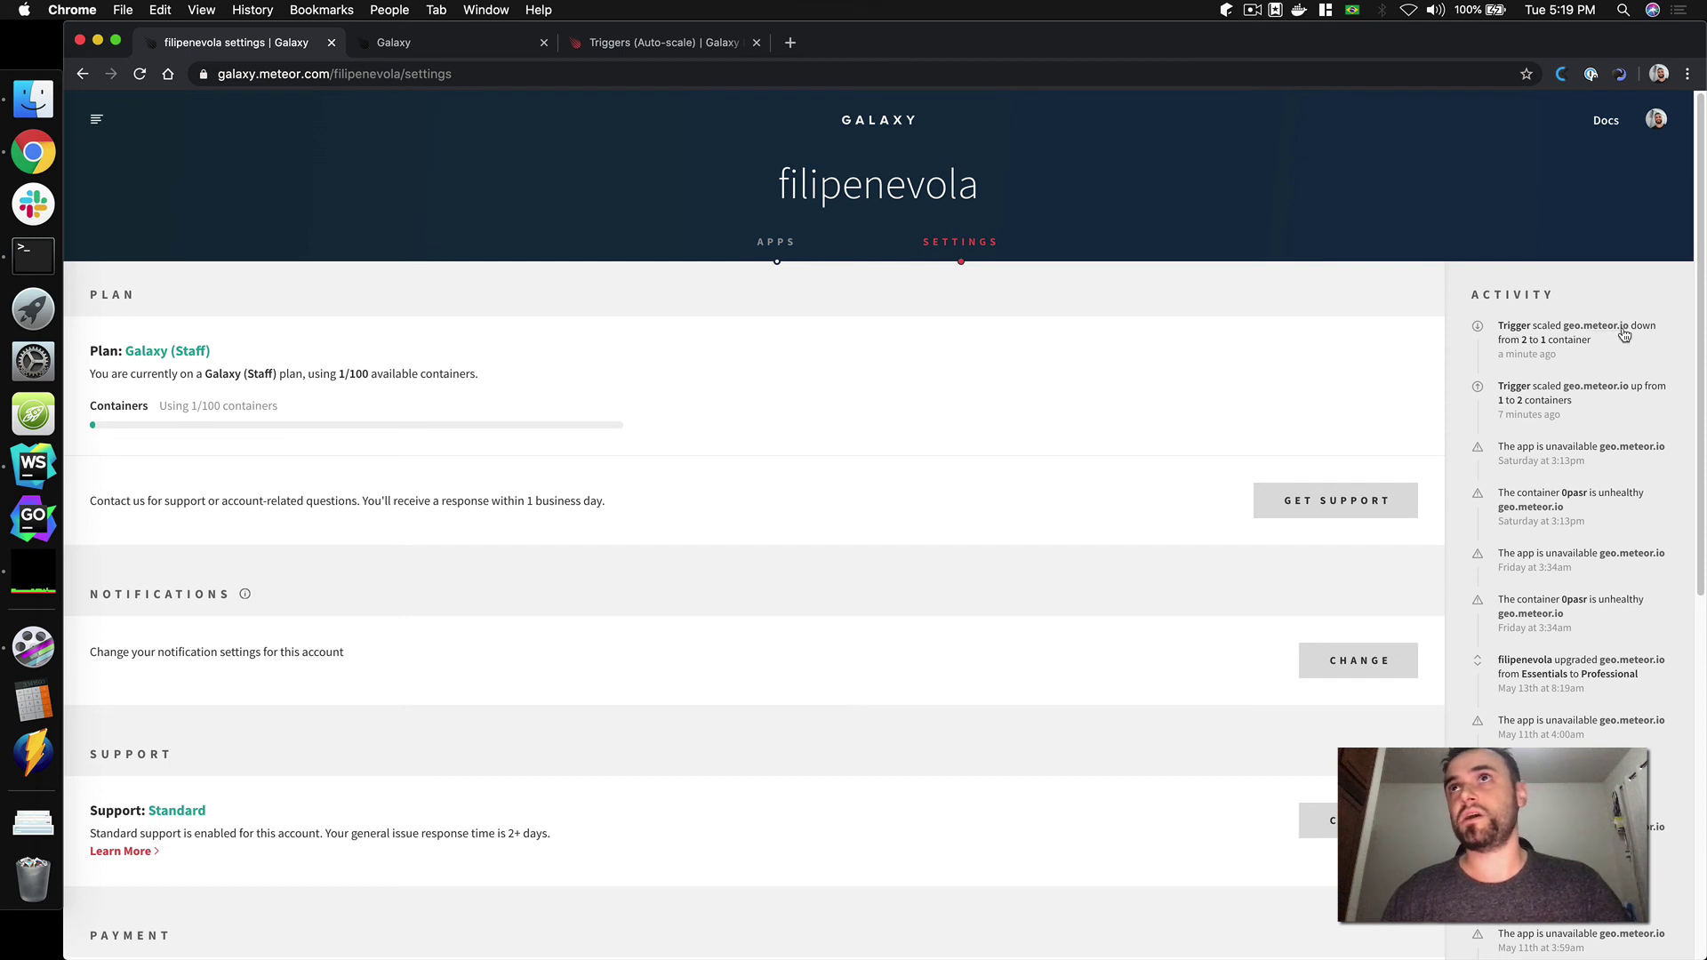
# In the geo.meteor.io settings, open the "Scale down when less than 1 connection" trigger, refresh its logs and examine the recorded runs.
pyautogui.click(779, 251)
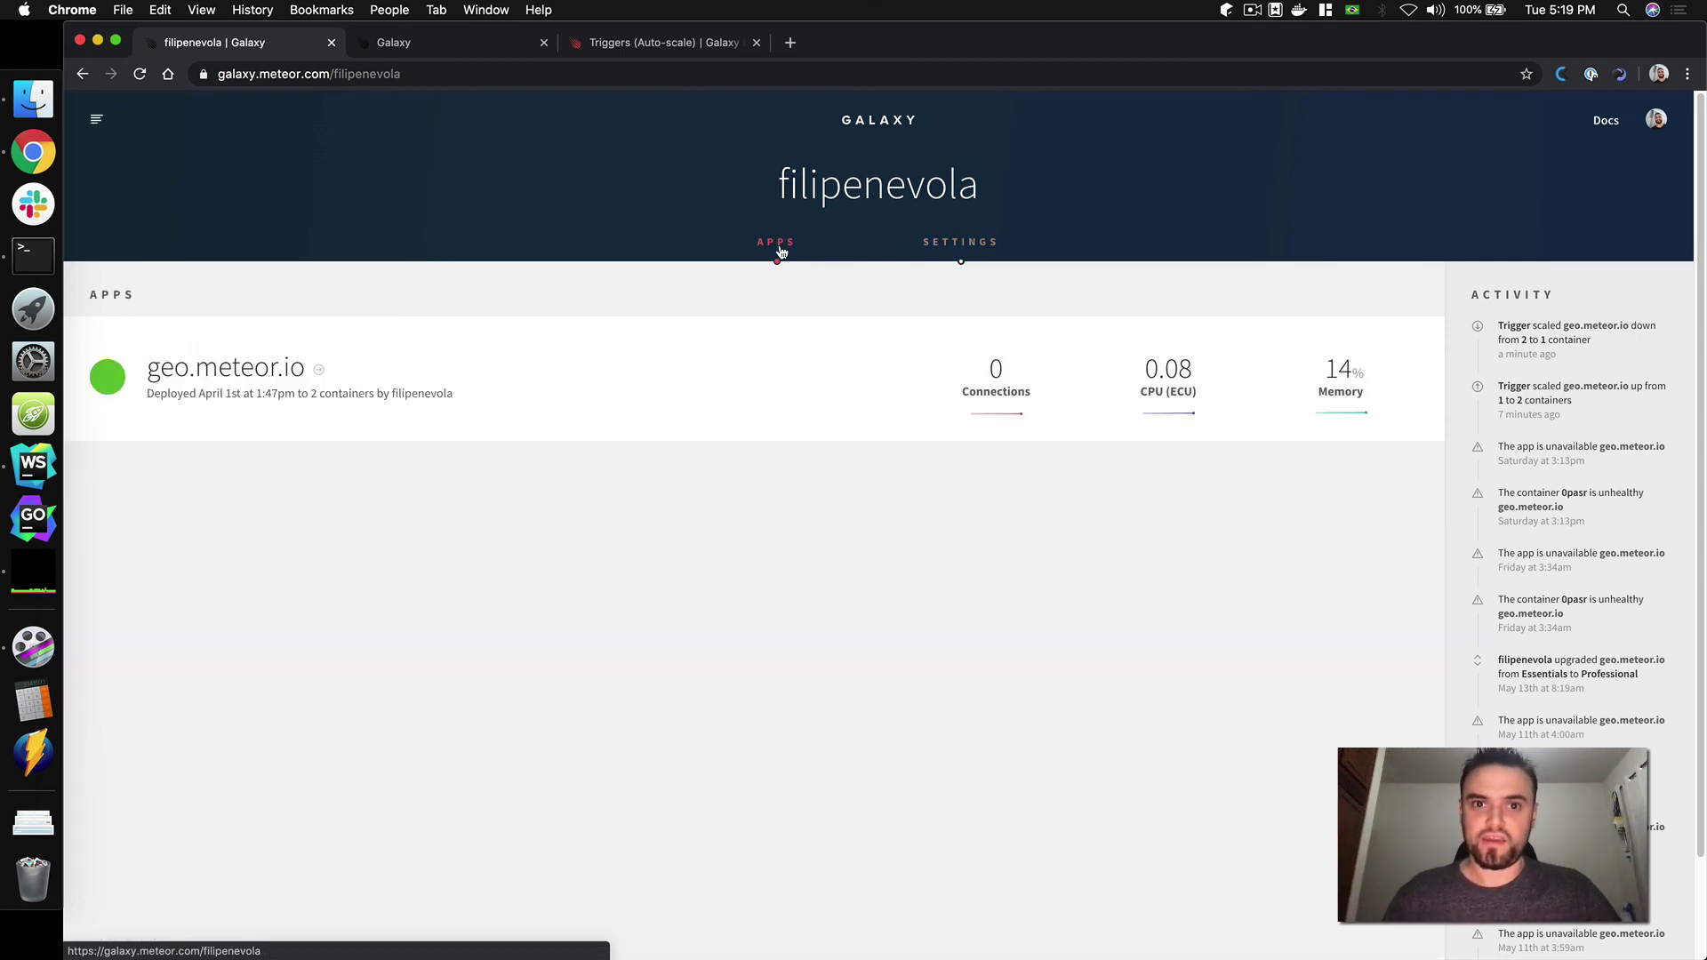
pyautogui.click(680, 356)
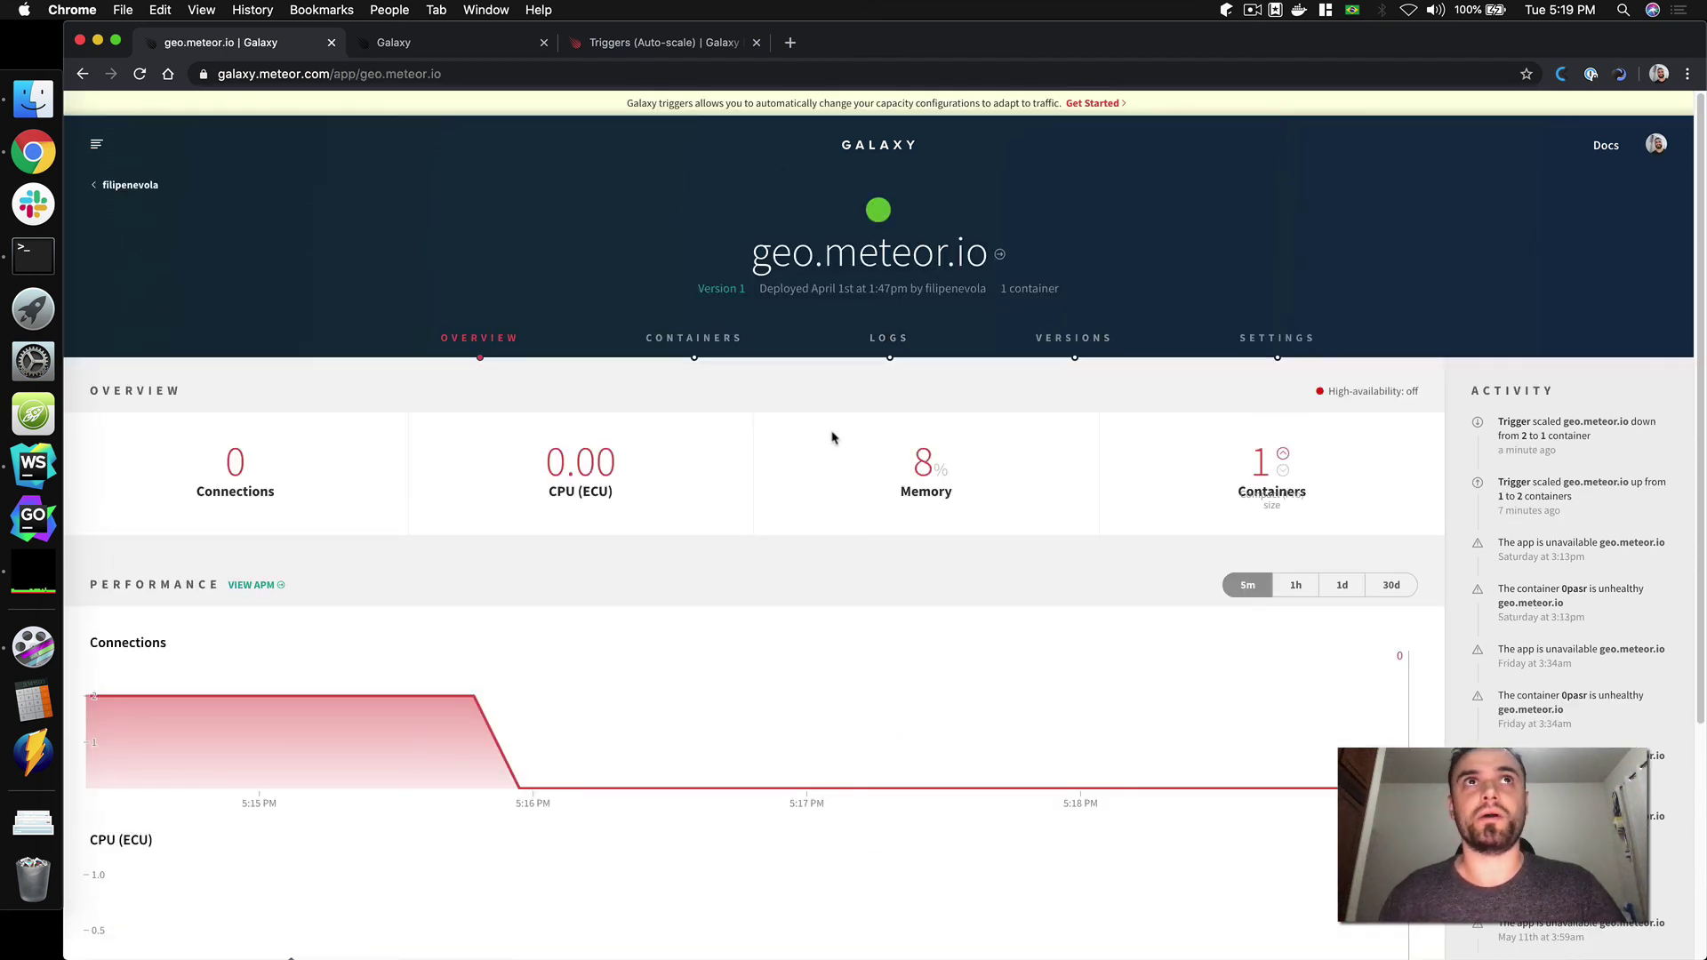
pyautogui.click(1263, 342)
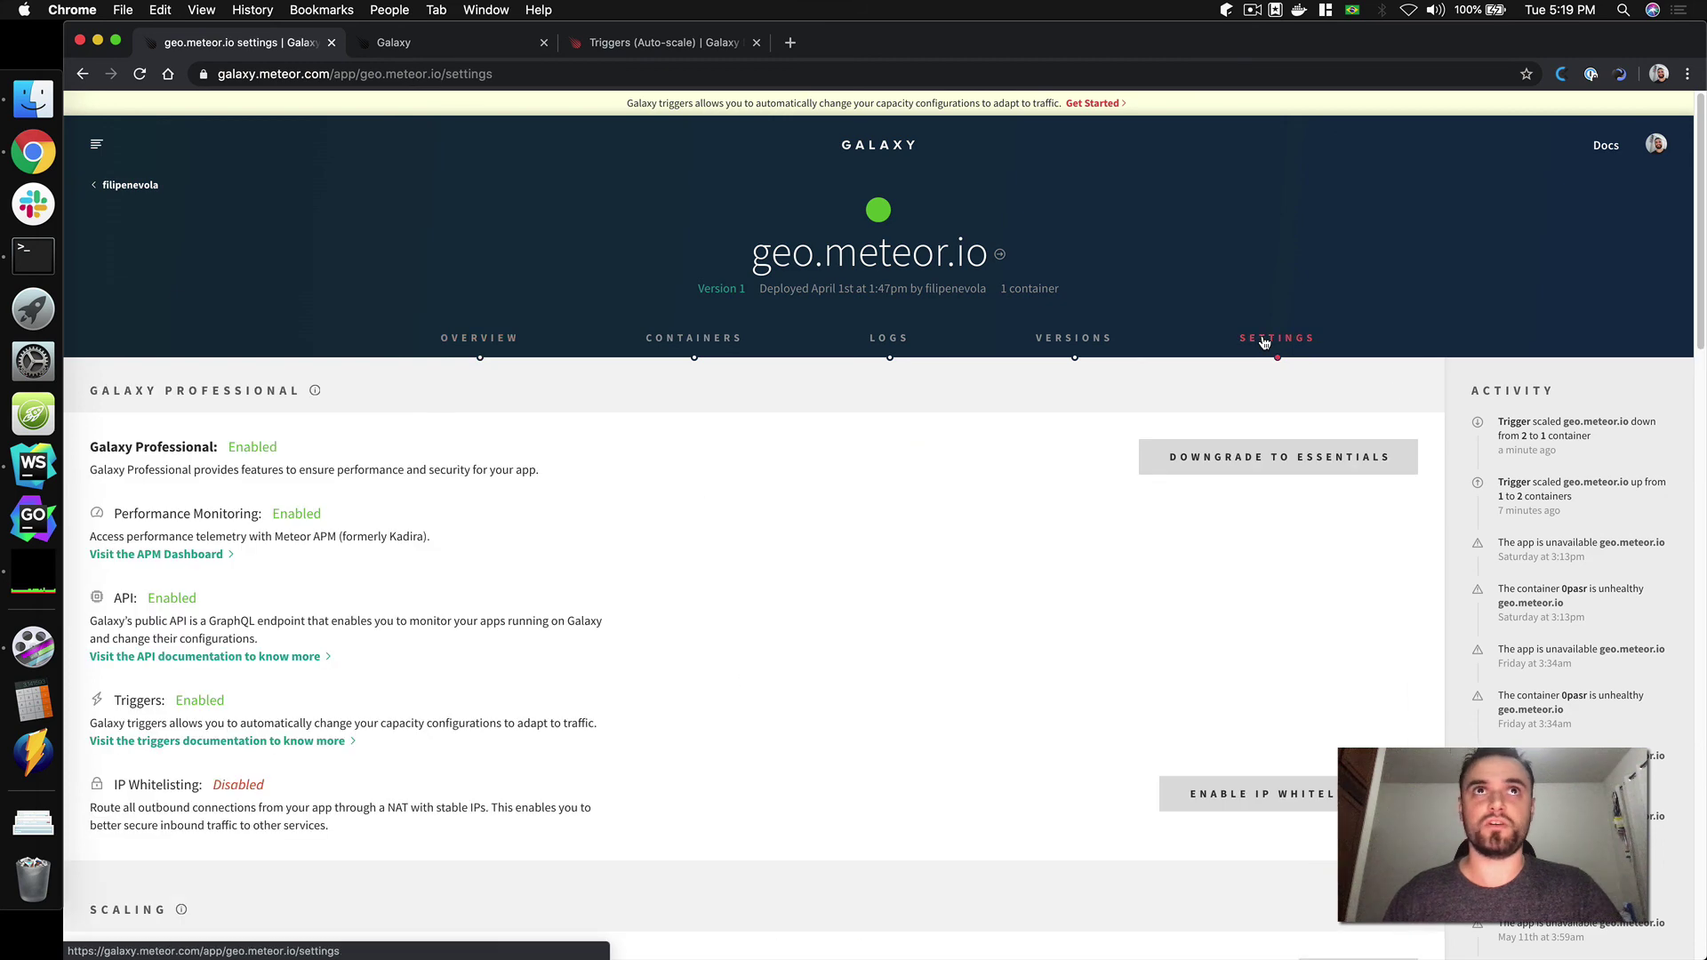
pyautogui.scroll(-10, 834, 548)
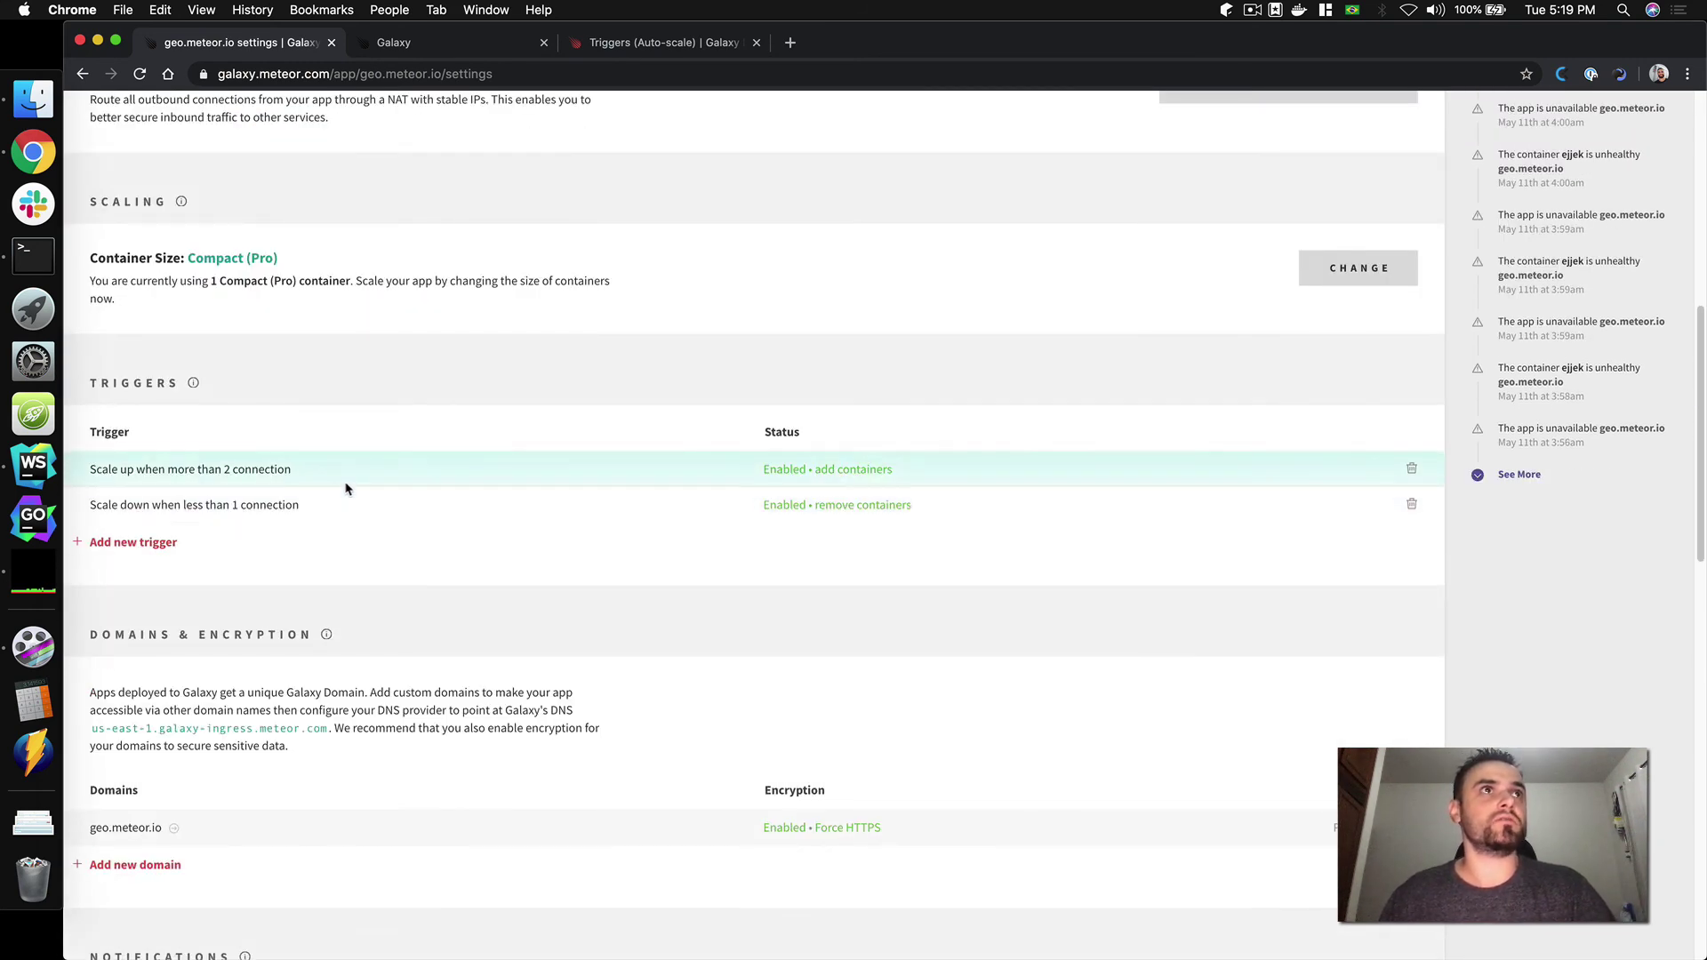
pyautogui.click(328, 504)
pyautogui.scroll(-6, 234, 707)
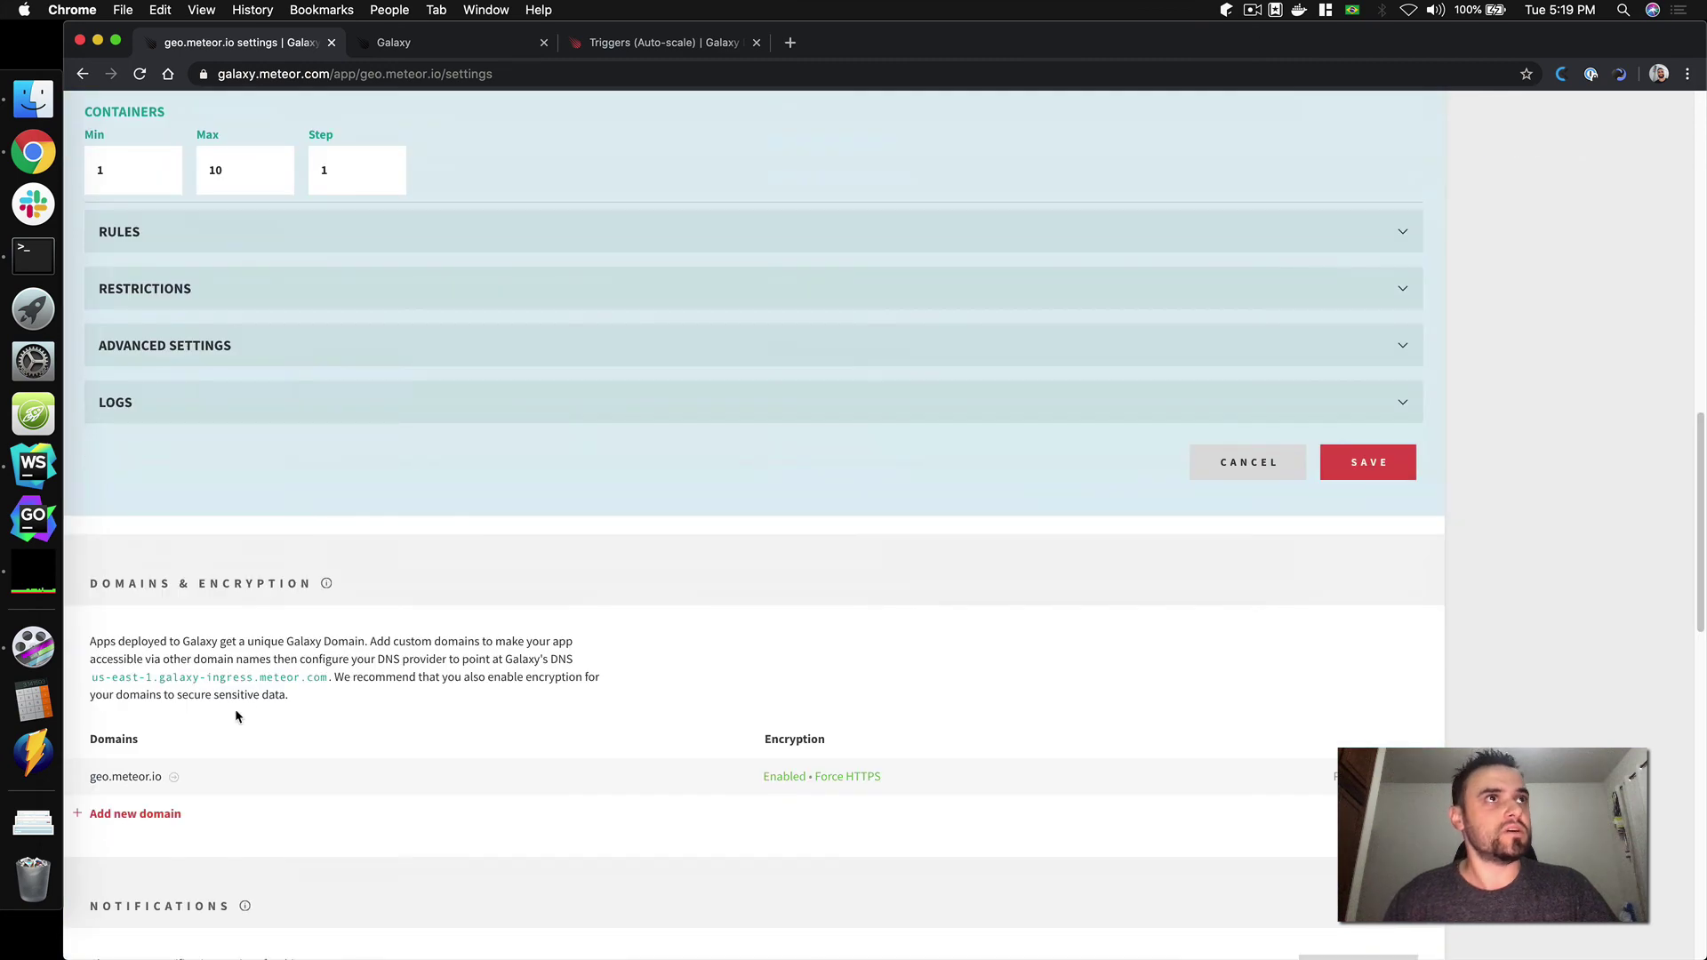
pyautogui.click(130, 415)
pyautogui.click(160, 457)
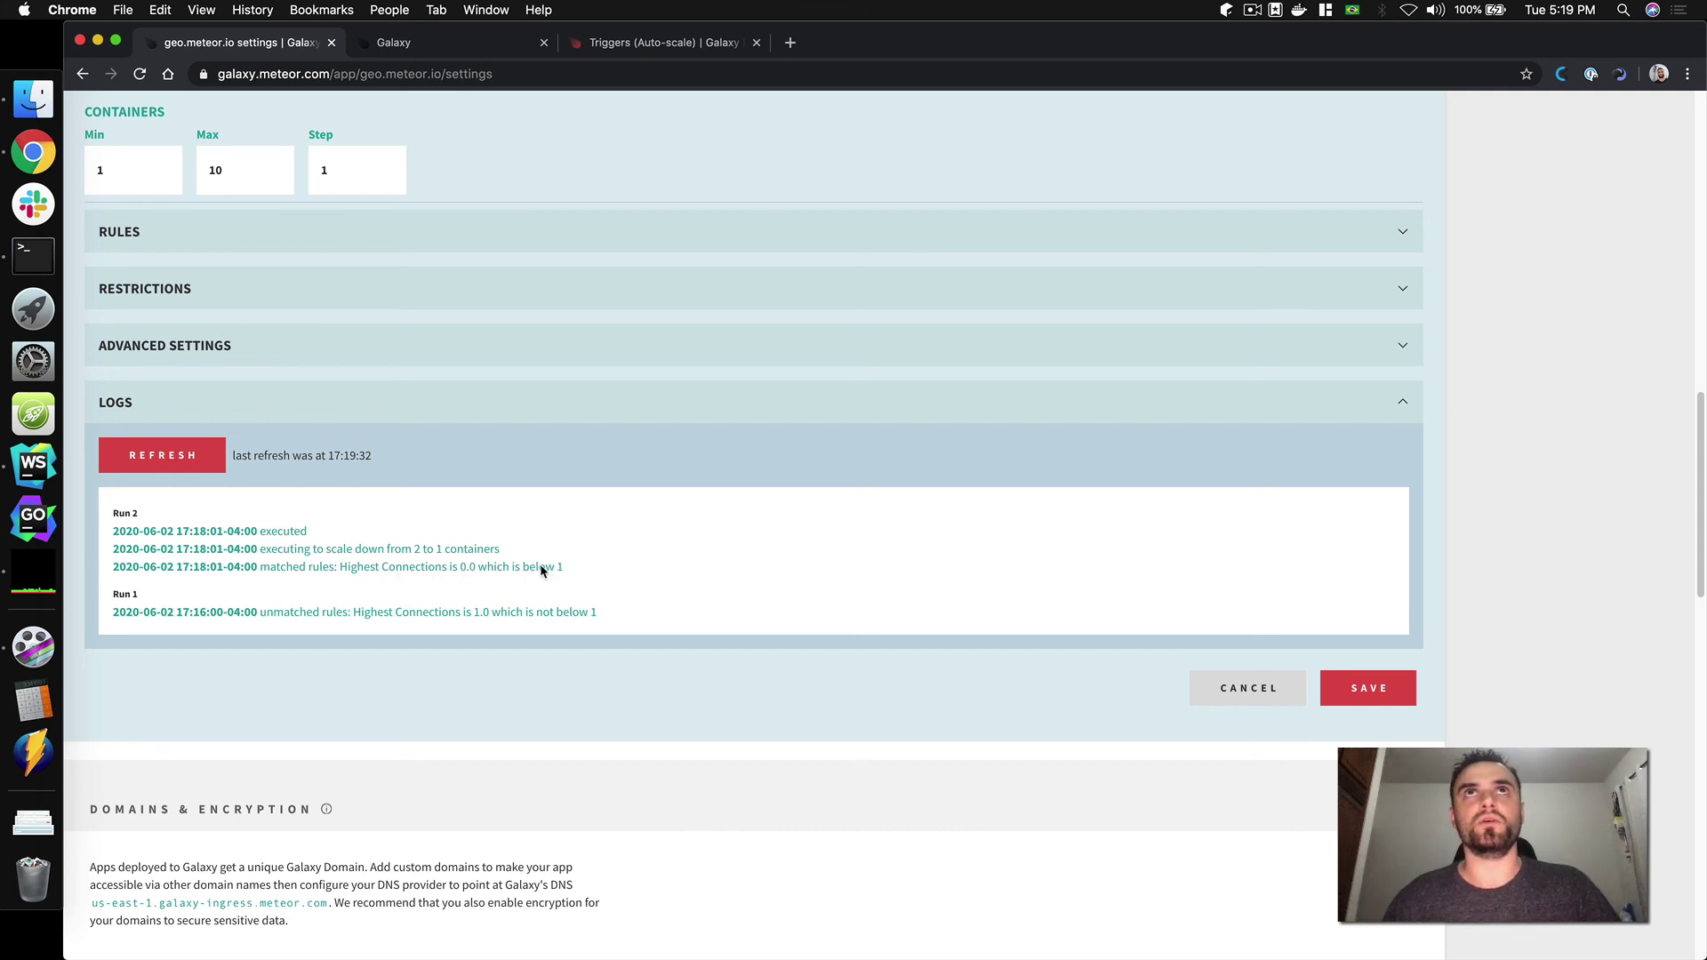
pyautogui.click(133, 404)
pyautogui.scroll(9, 266, 488)
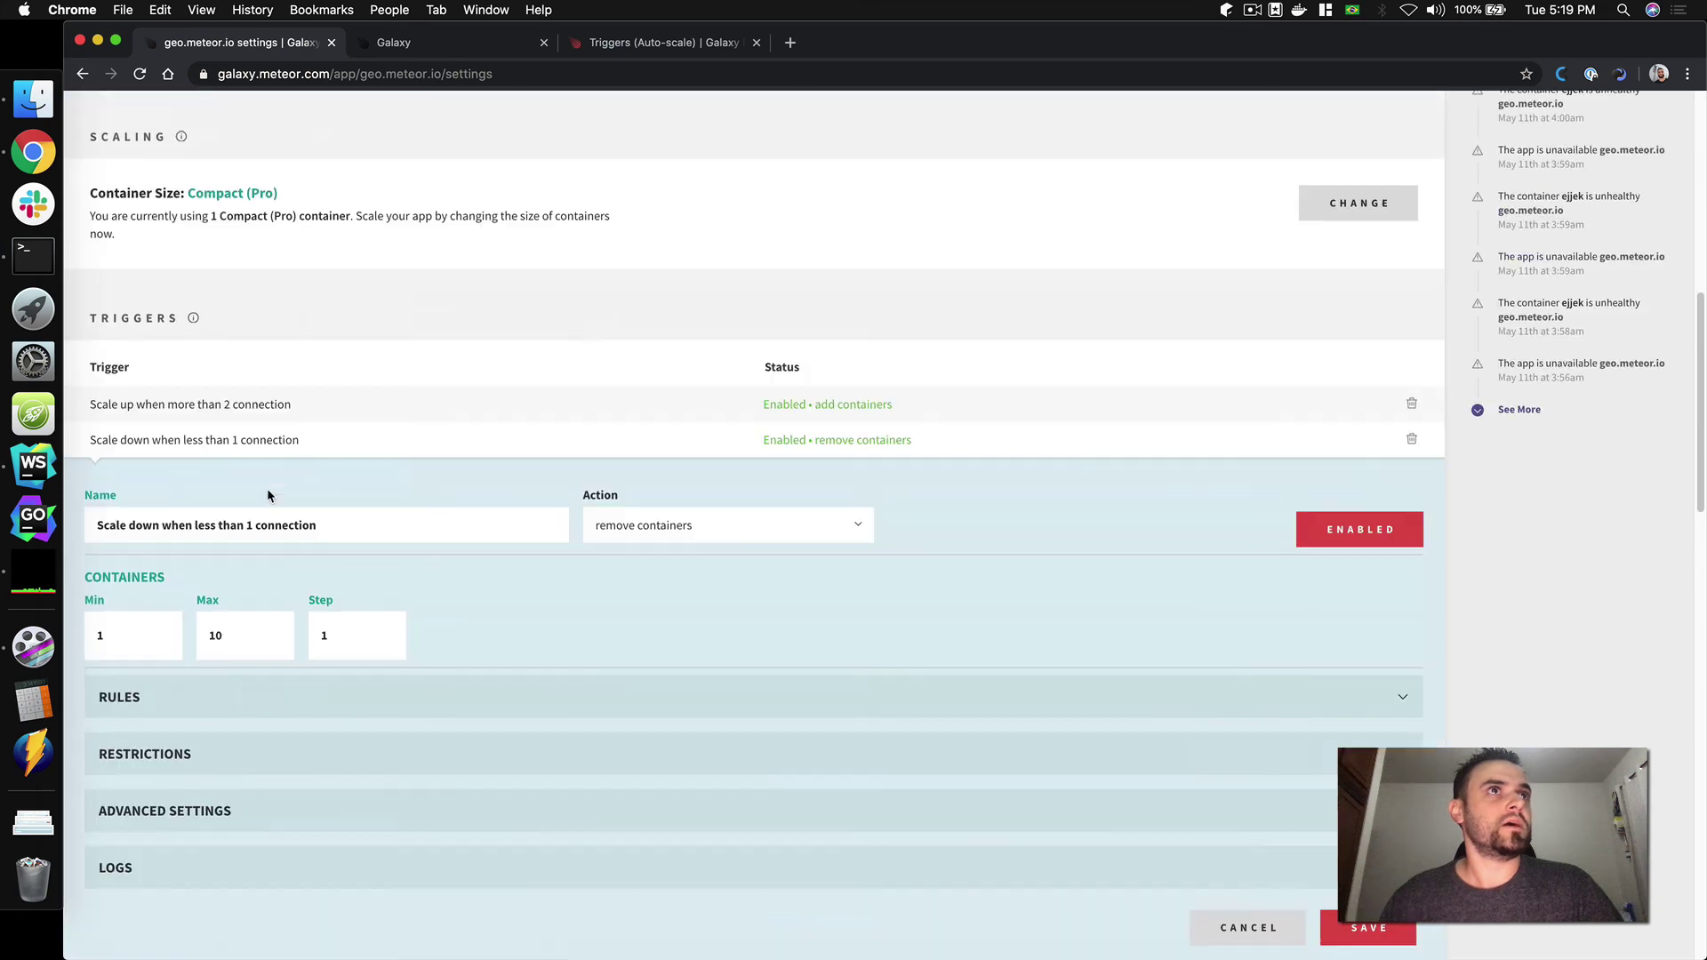
pyautogui.scroll(5, 281, 494)
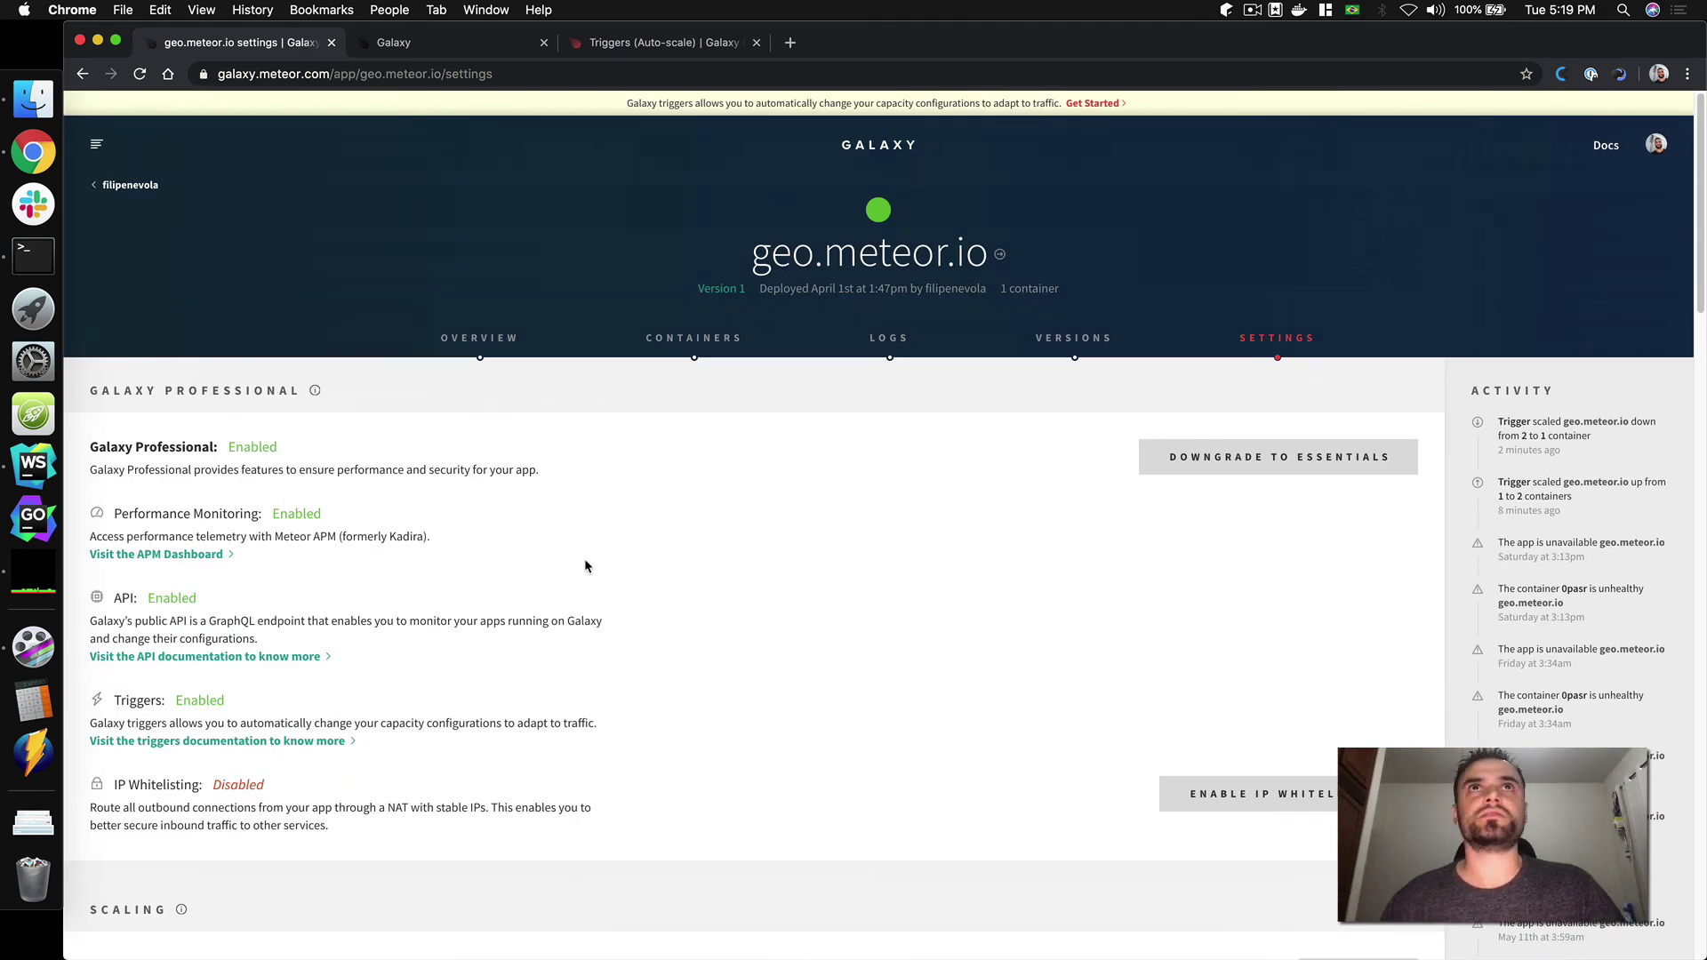
# Look through the Activity Types and Usage sections of the Notifications page in the Galaxy docs, and return to the geo.meteor.io settings.
pyautogui.click(650, 46)
pyautogui.scroll(-6, 690, 336)
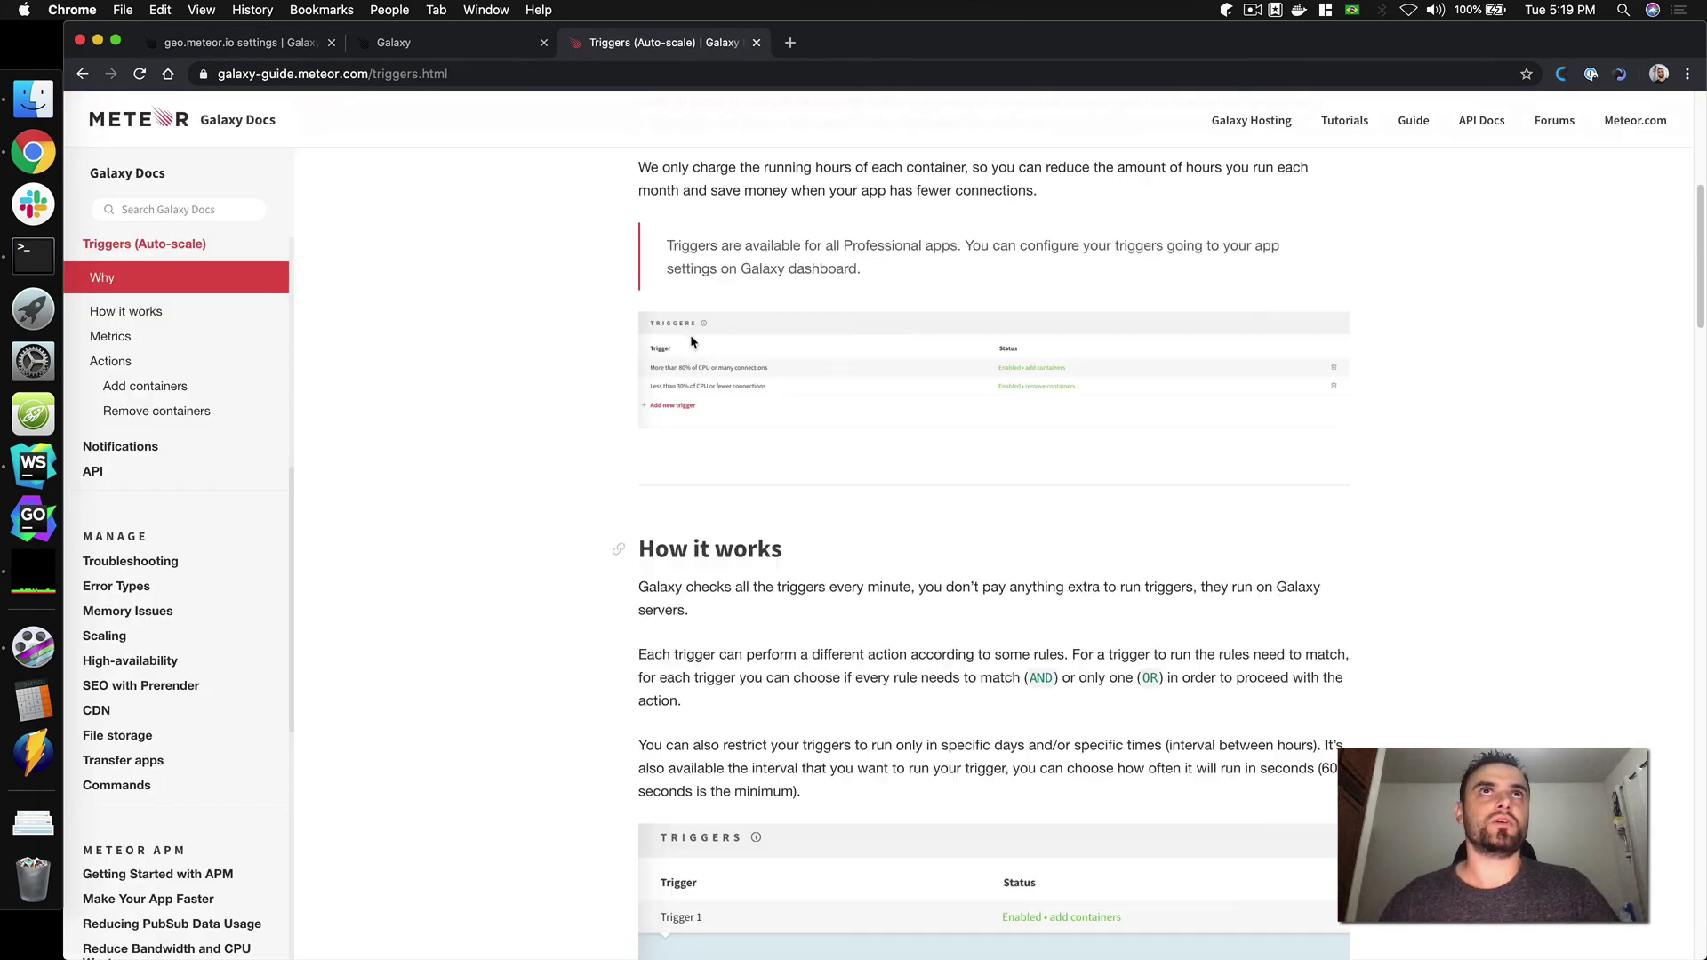
pyautogui.scroll(3, 197, 457)
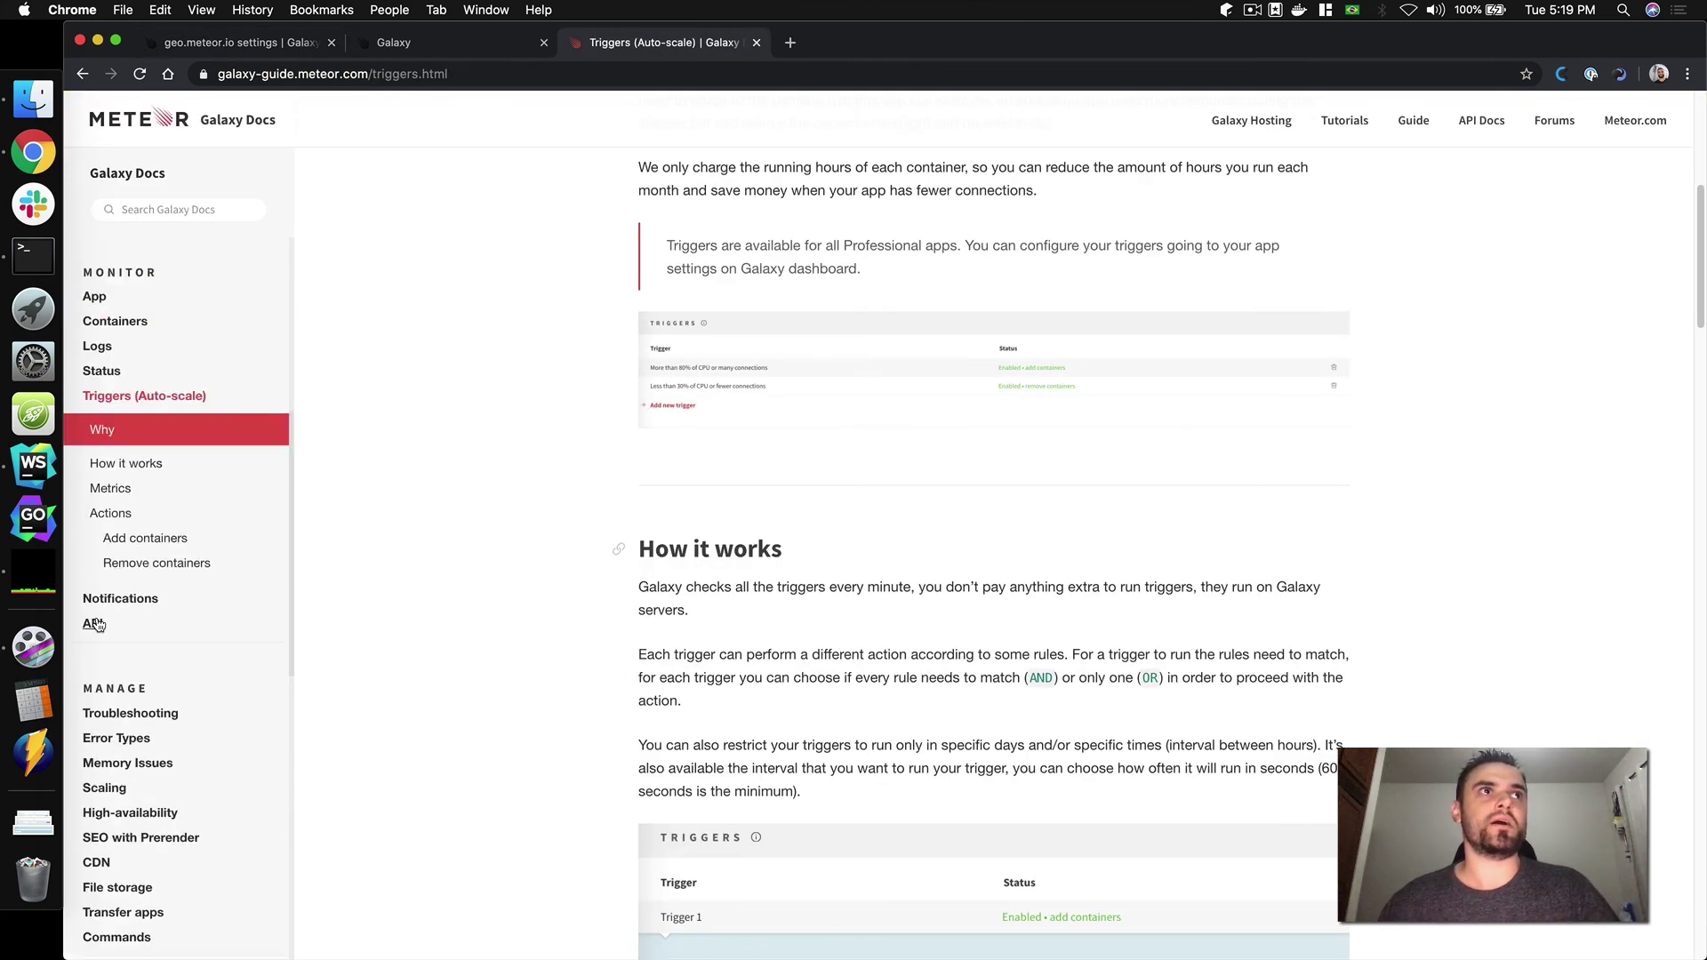
pyautogui.click(101, 598)
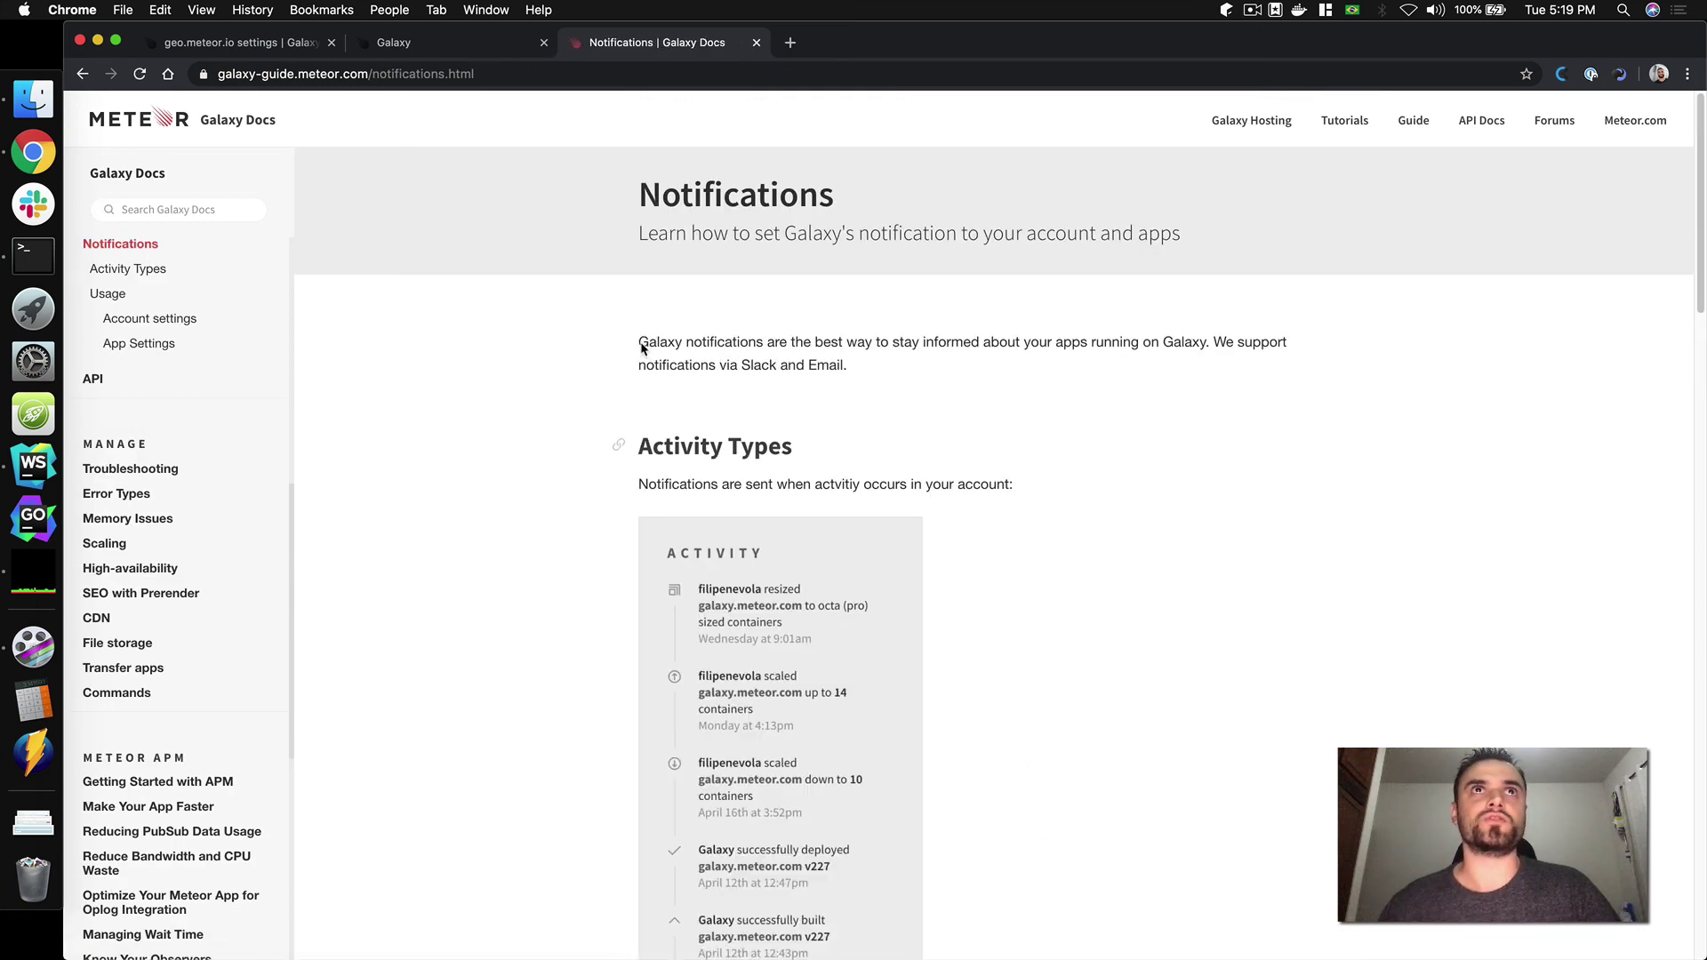
pyautogui.scroll(-15, 645, 343)
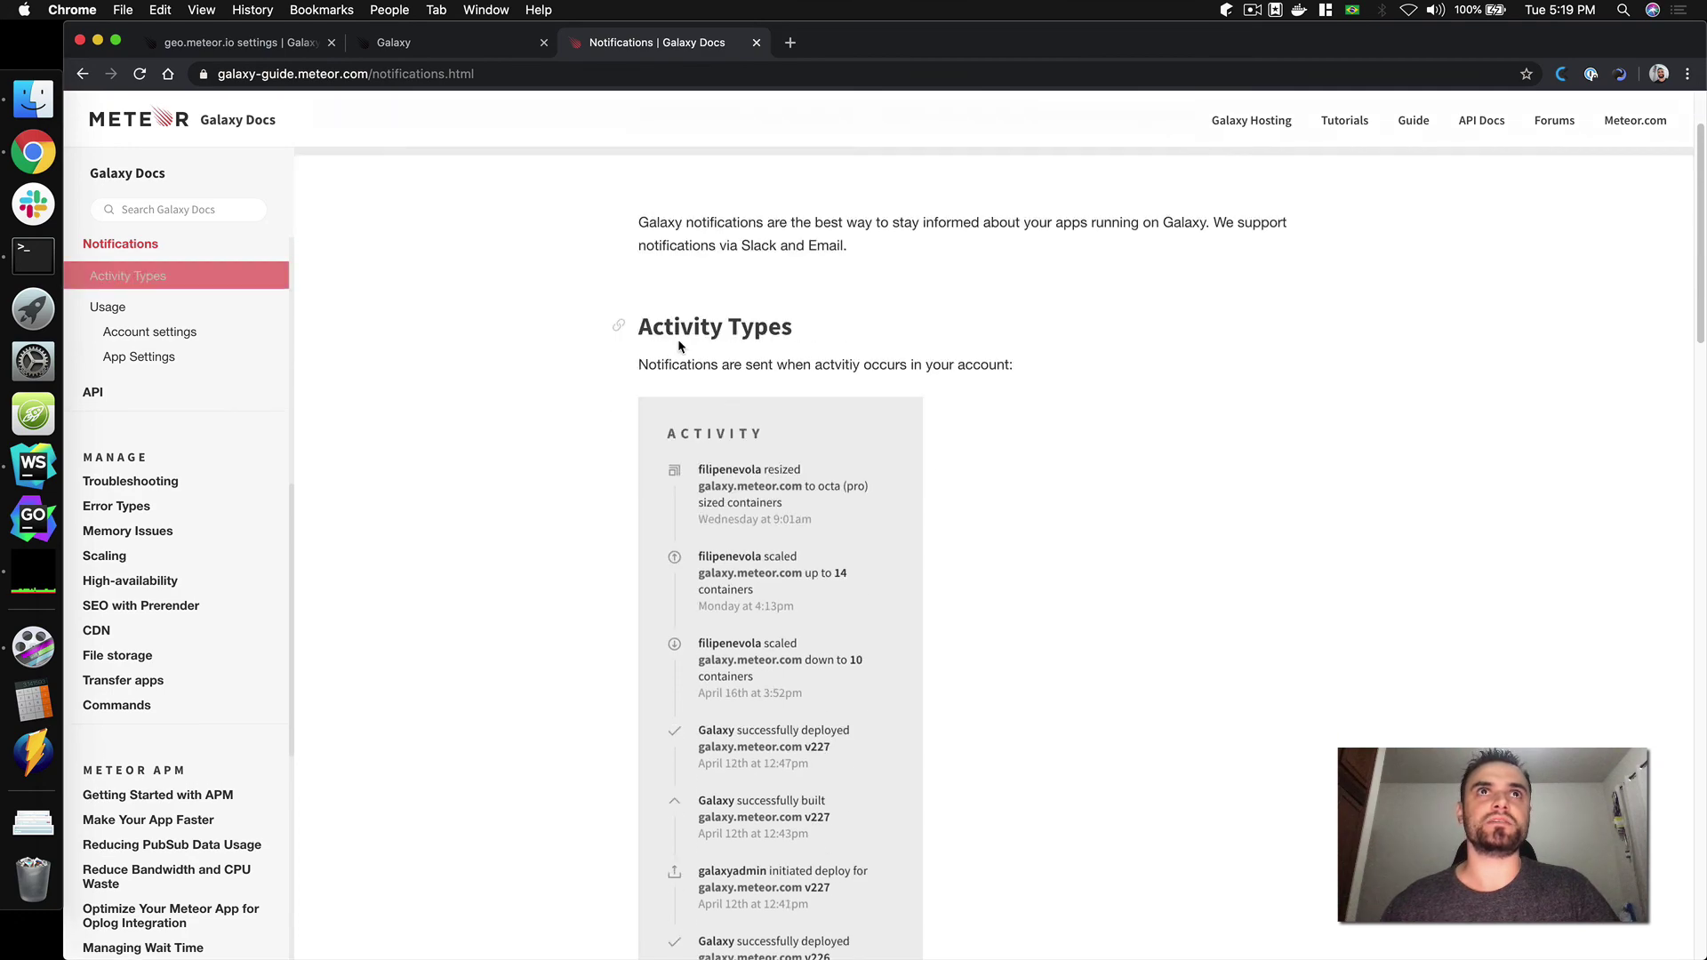
pyautogui.scroll(-15, 841, 455)
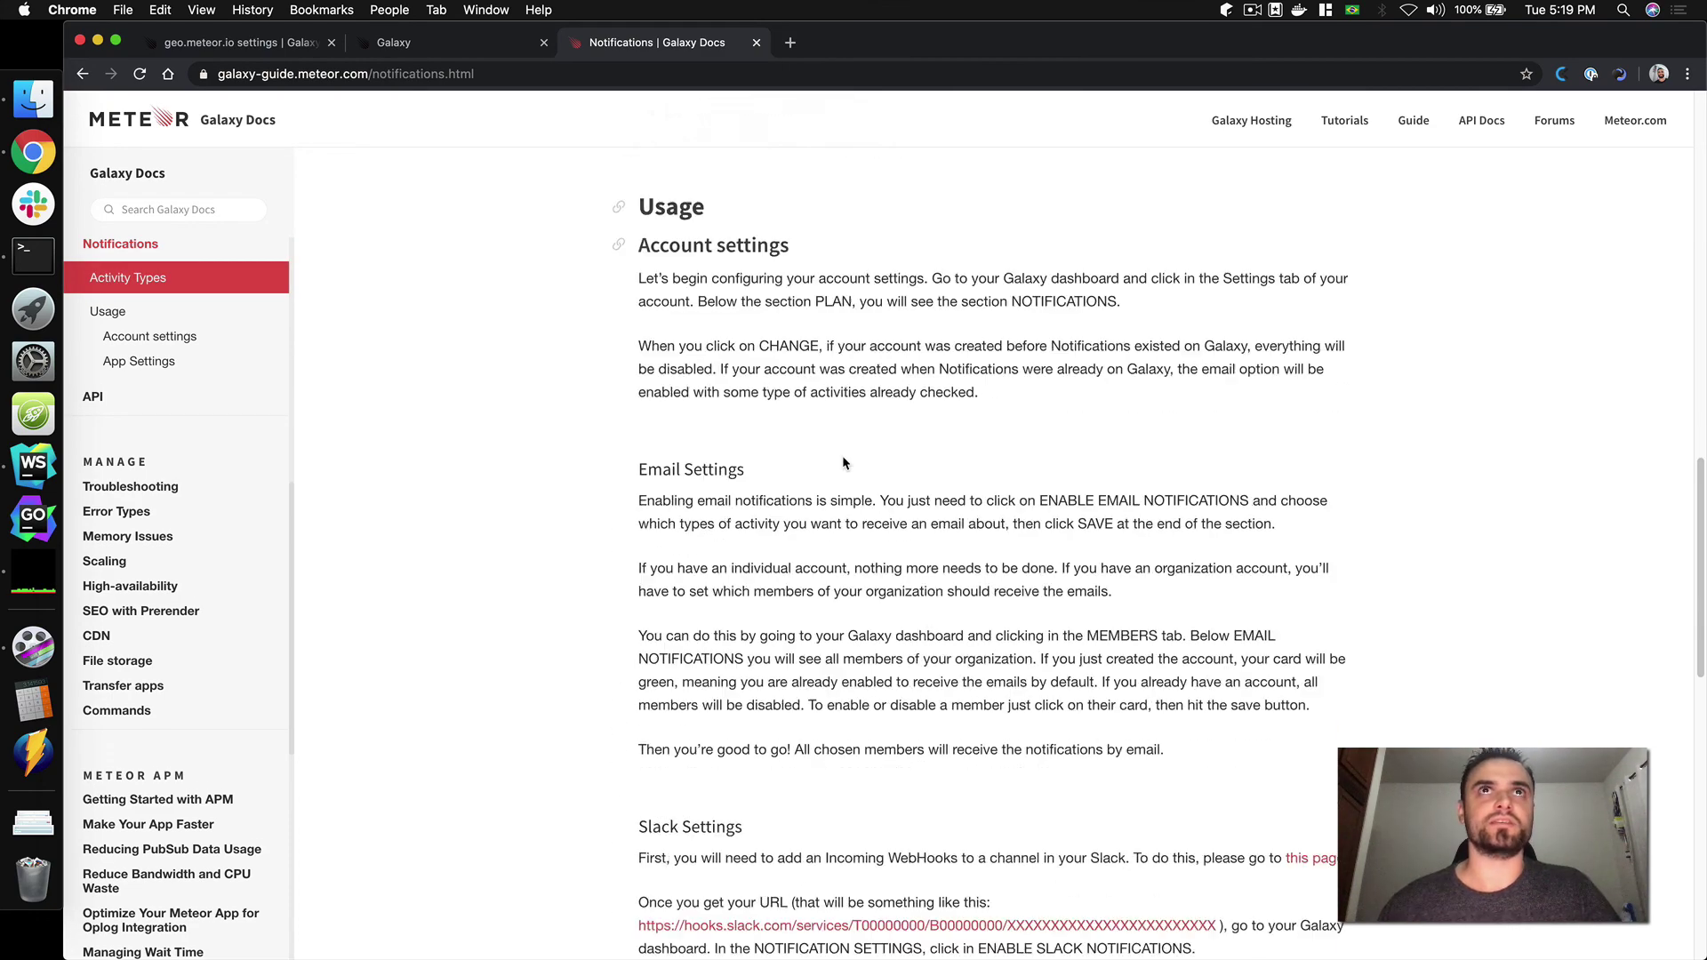
pyautogui.scroll(10, 849, 453)
pyautogui.scroll(20, 851, 454)
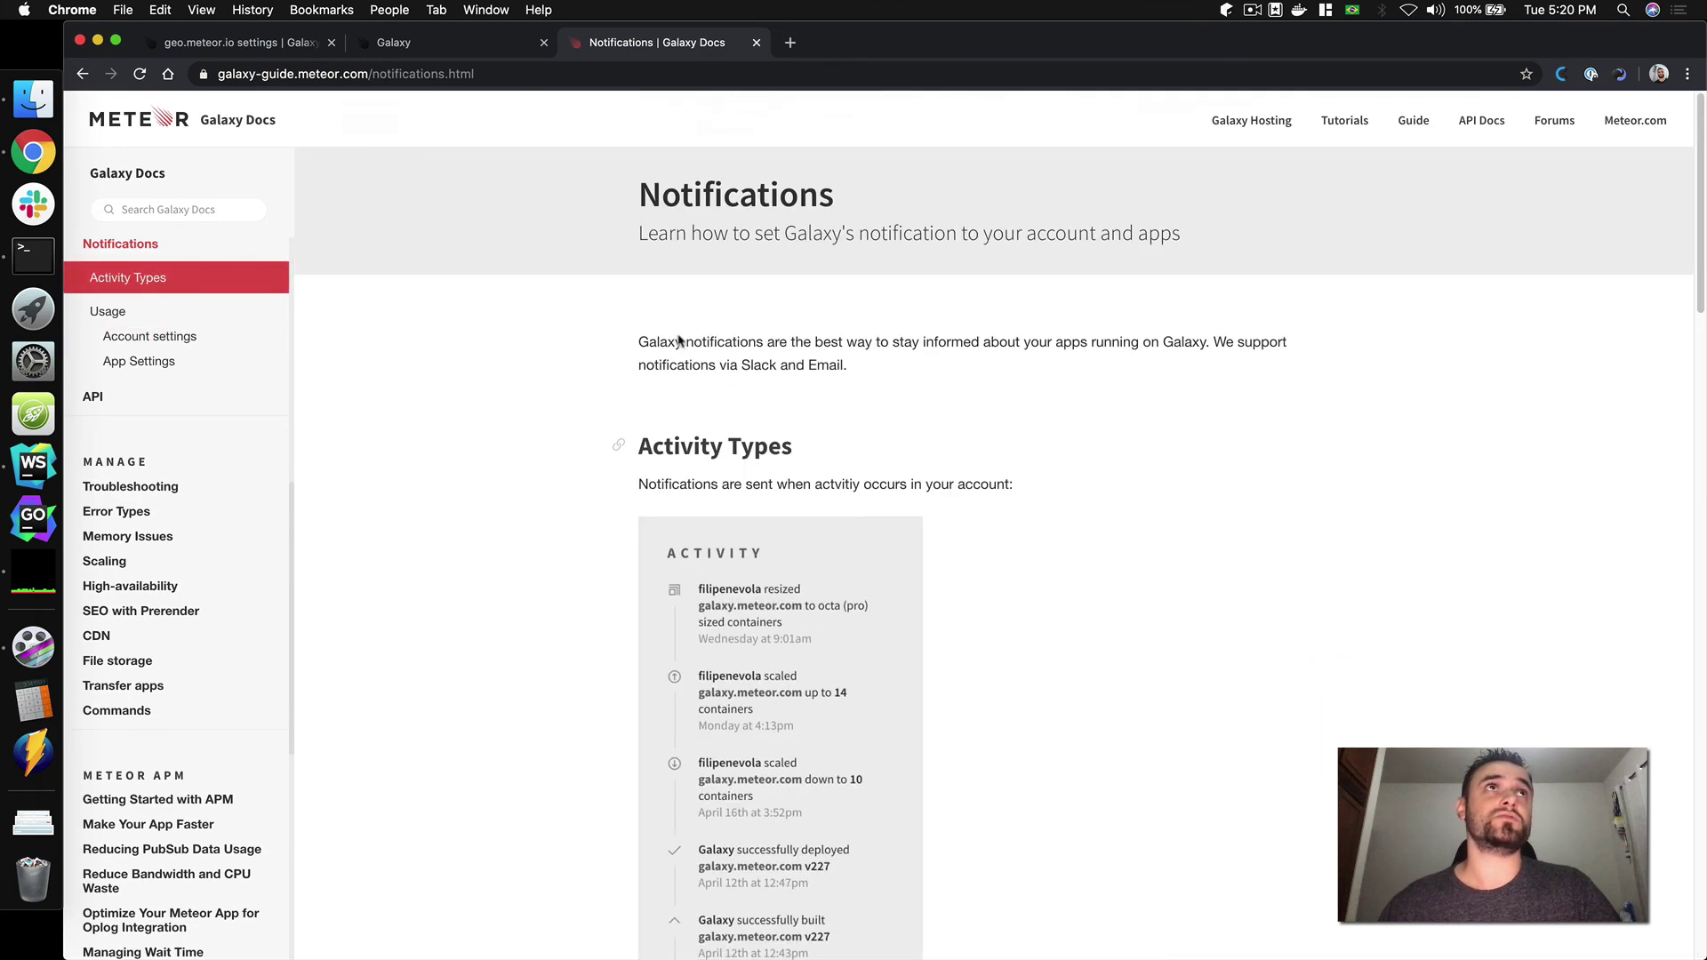
pyautogui.press('super+1')
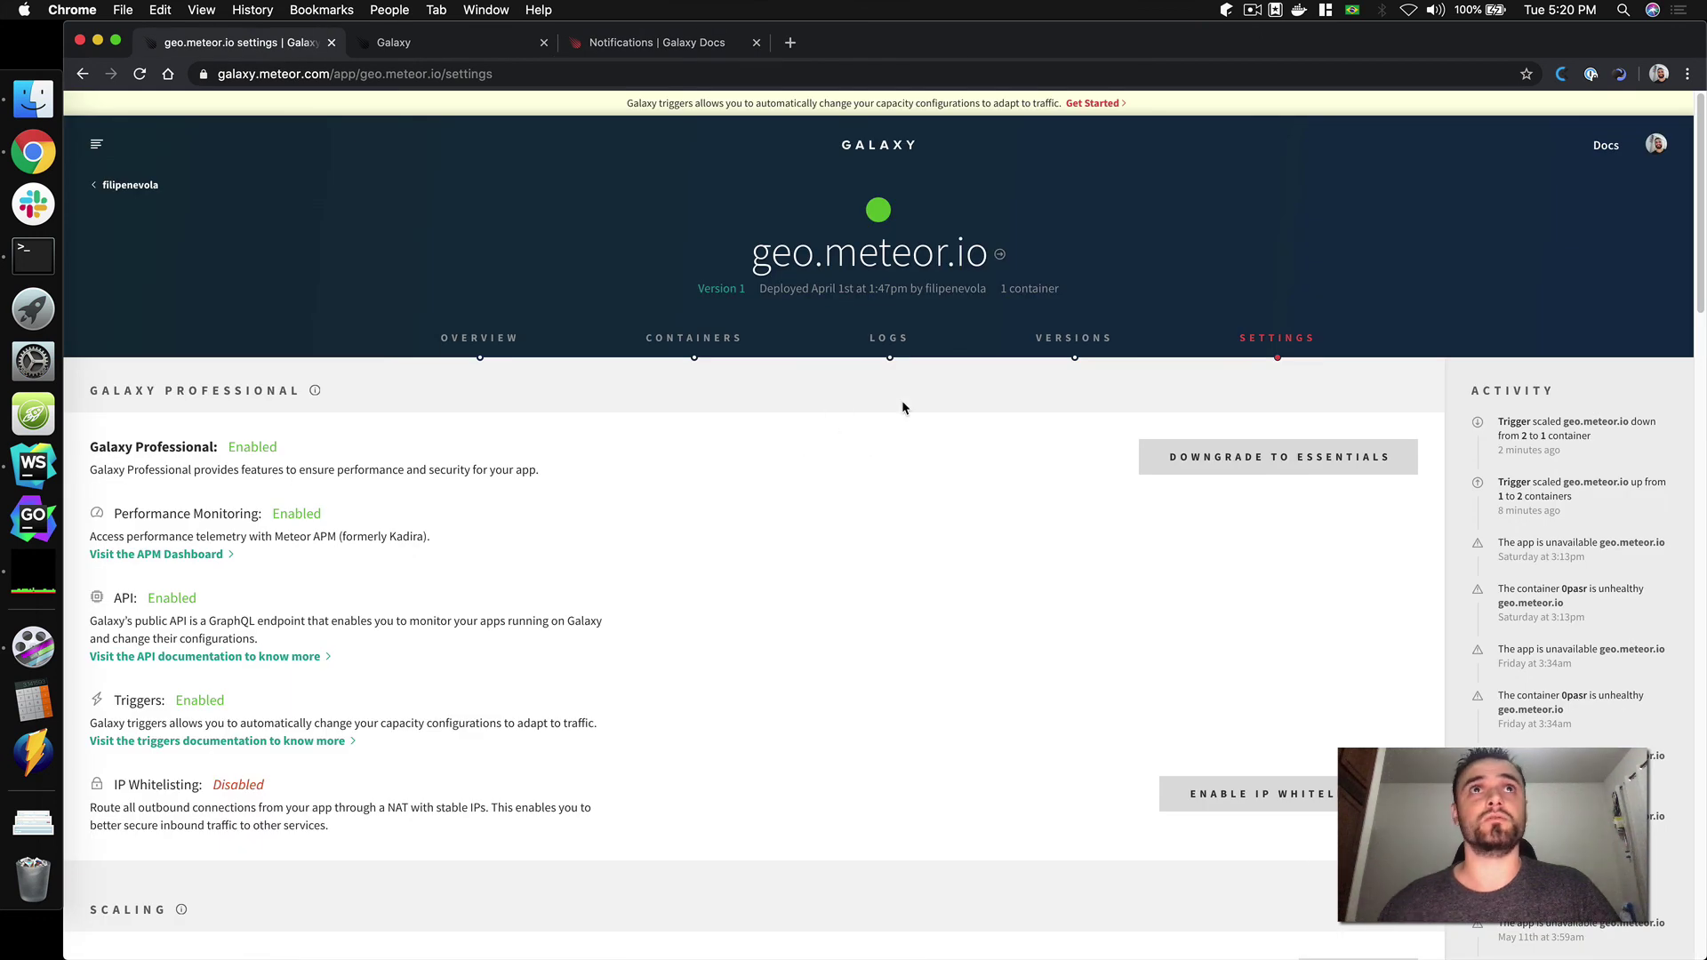